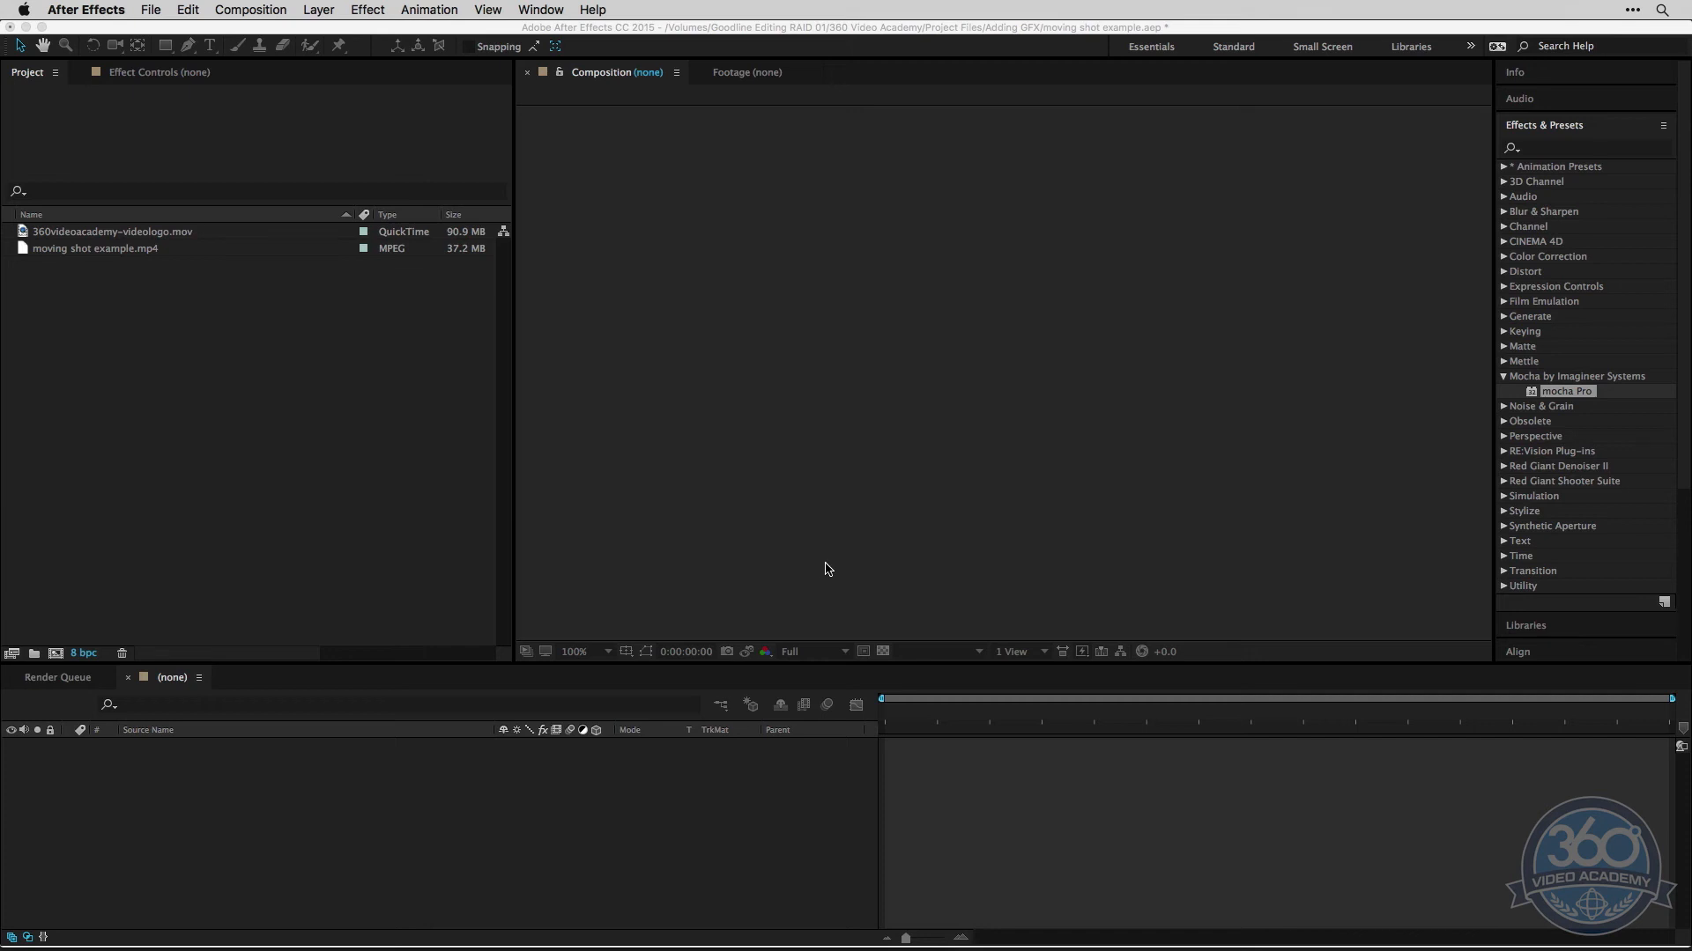
# Create a composition from moving shot example.mp4 and play a preview of it
pyautogui.click(277, 397)
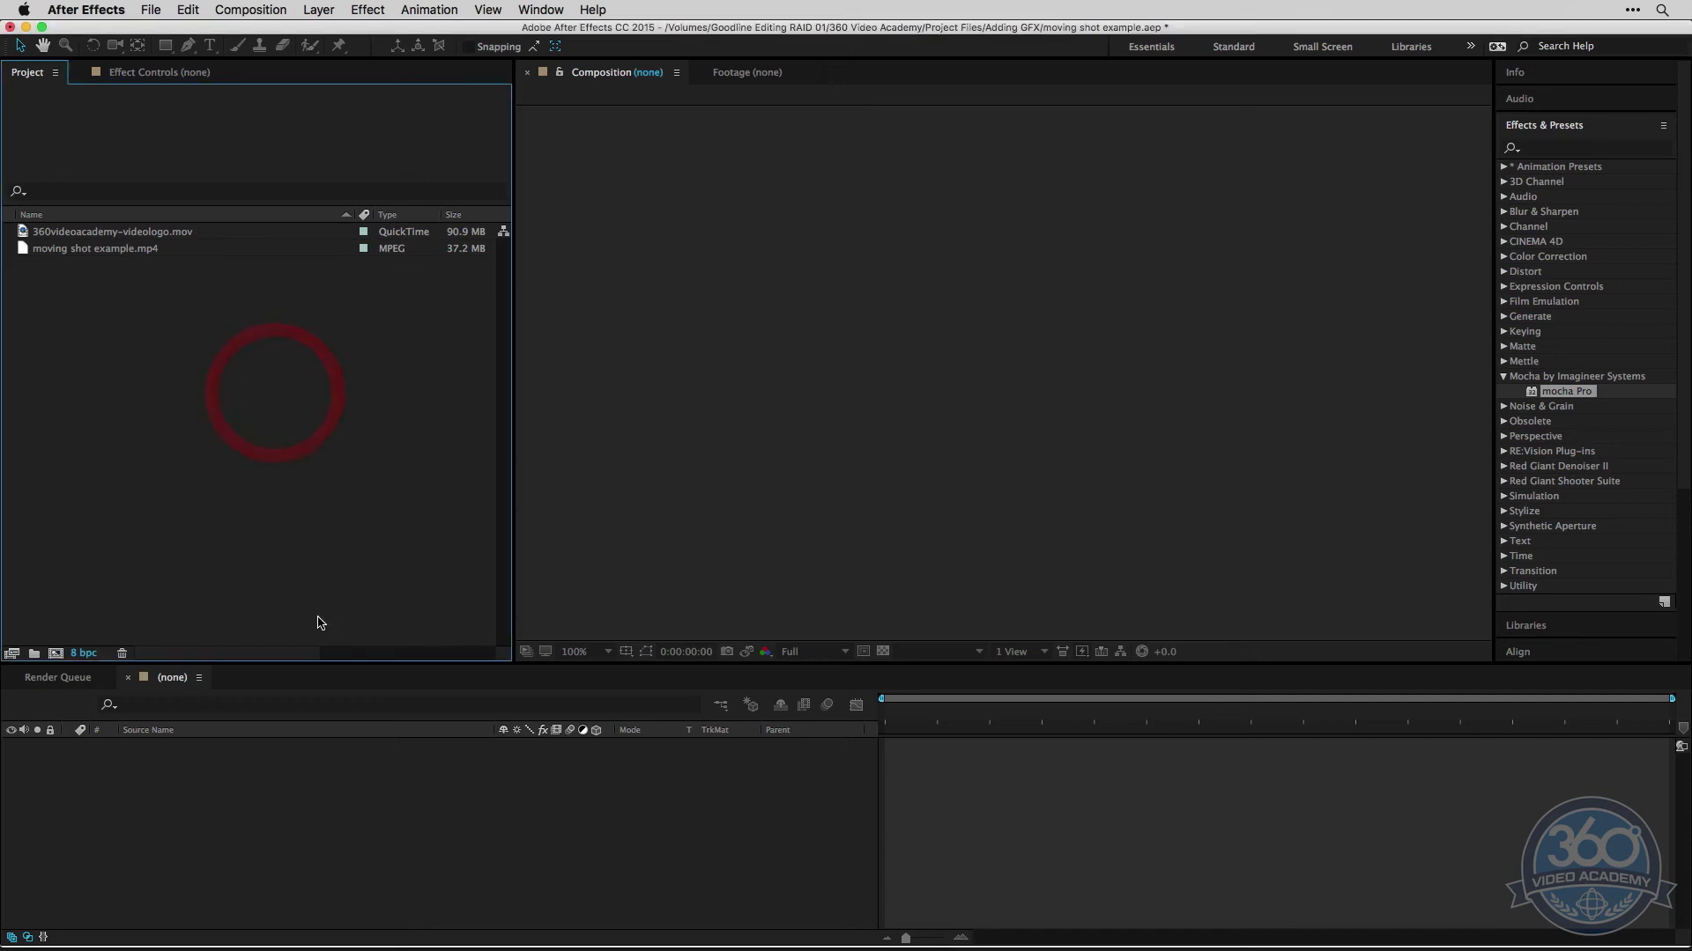
pyautogui.moveTo(23, 251); pyautogui.dragTo(56, 652)
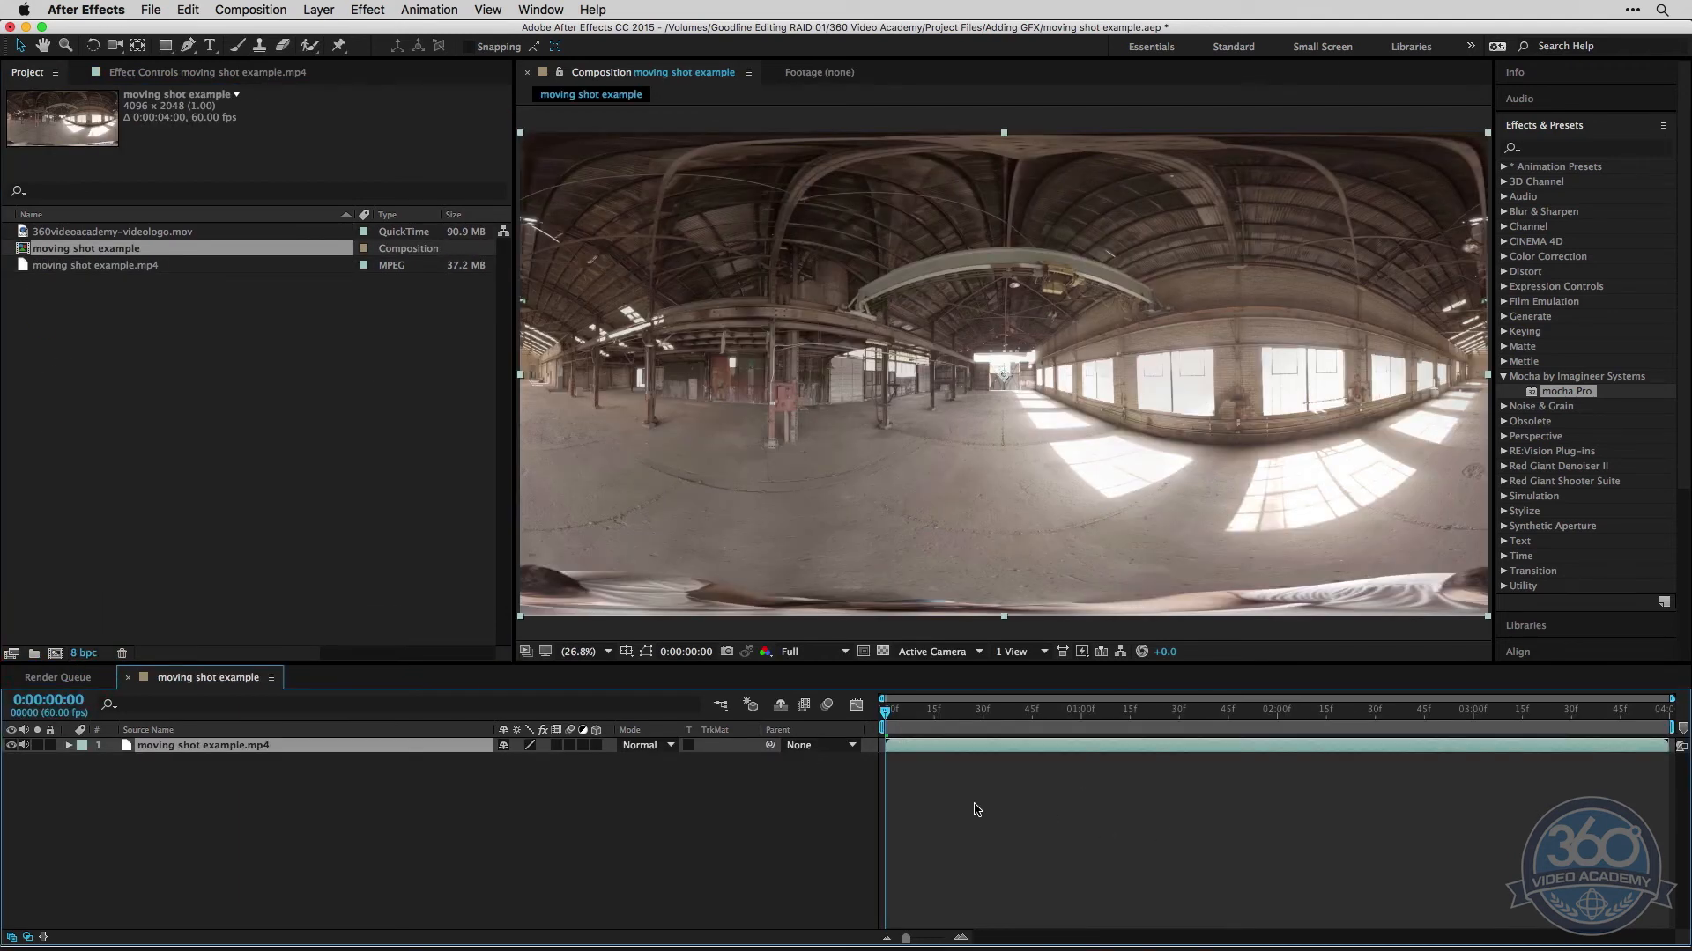
pyautogui.click(975, 807)
pyautogui.press('space')
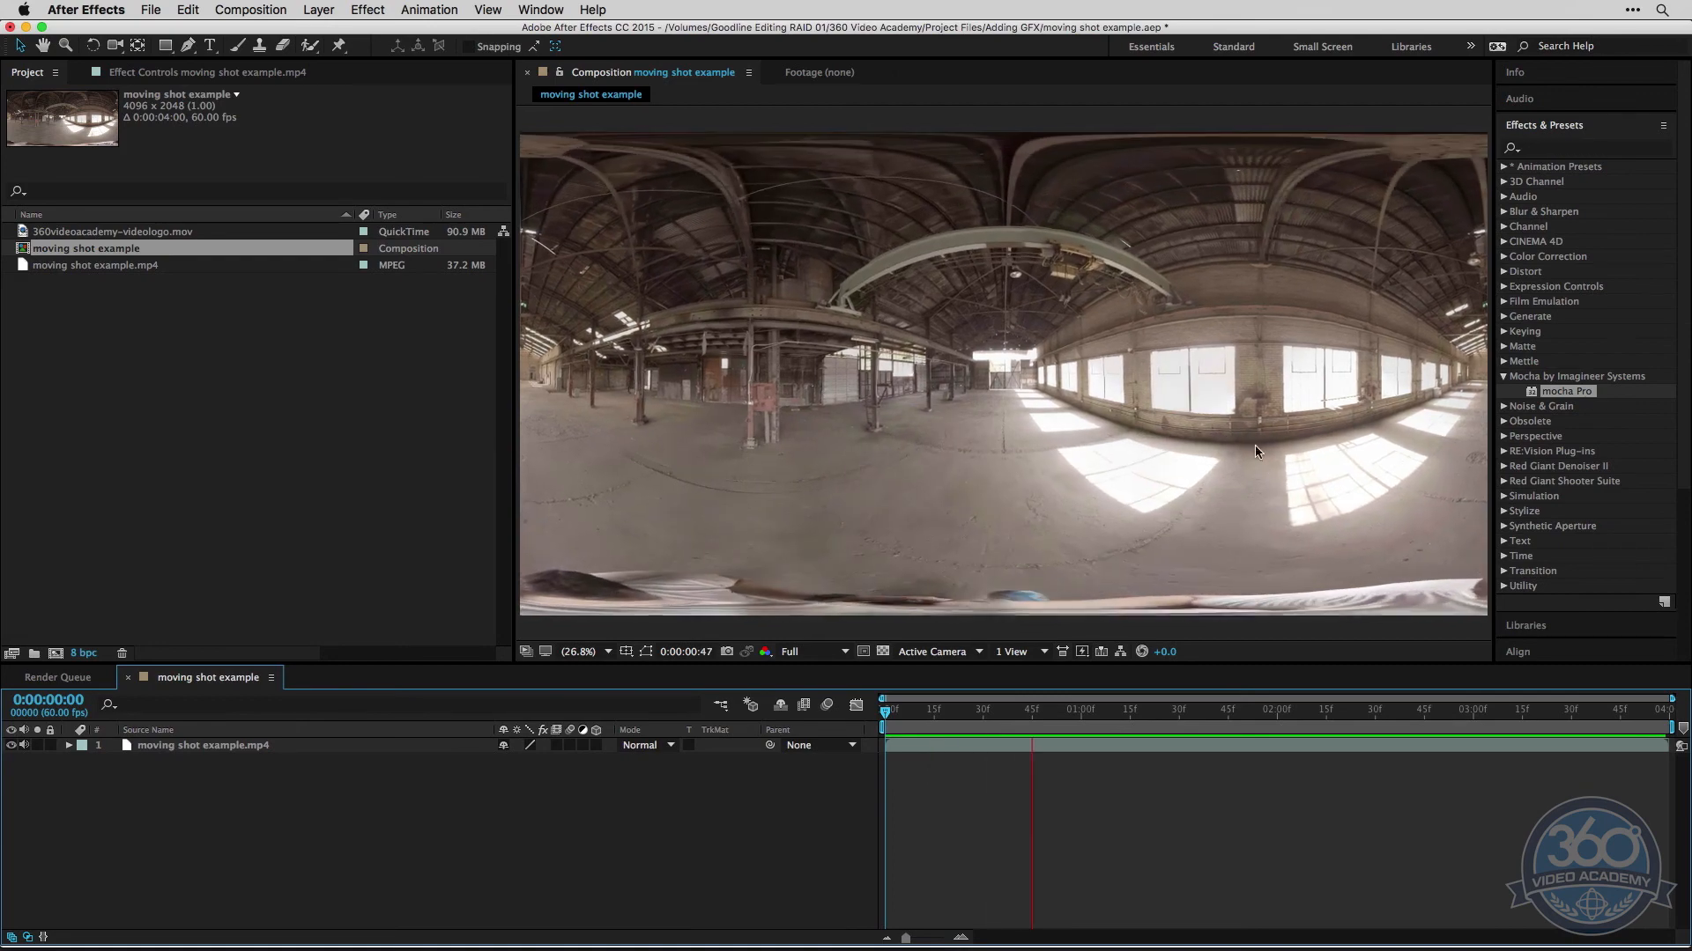
# Apply the Mettle SkyBox Converter effect to the moving shot example.mp4 layer and set its Output to Cube-map
pyautogui.click(1504, 361)
pyautogui.moveTo(1599, 436); pyautogui.dragTo(1085, 745)
pyautogui.click(355, 214)
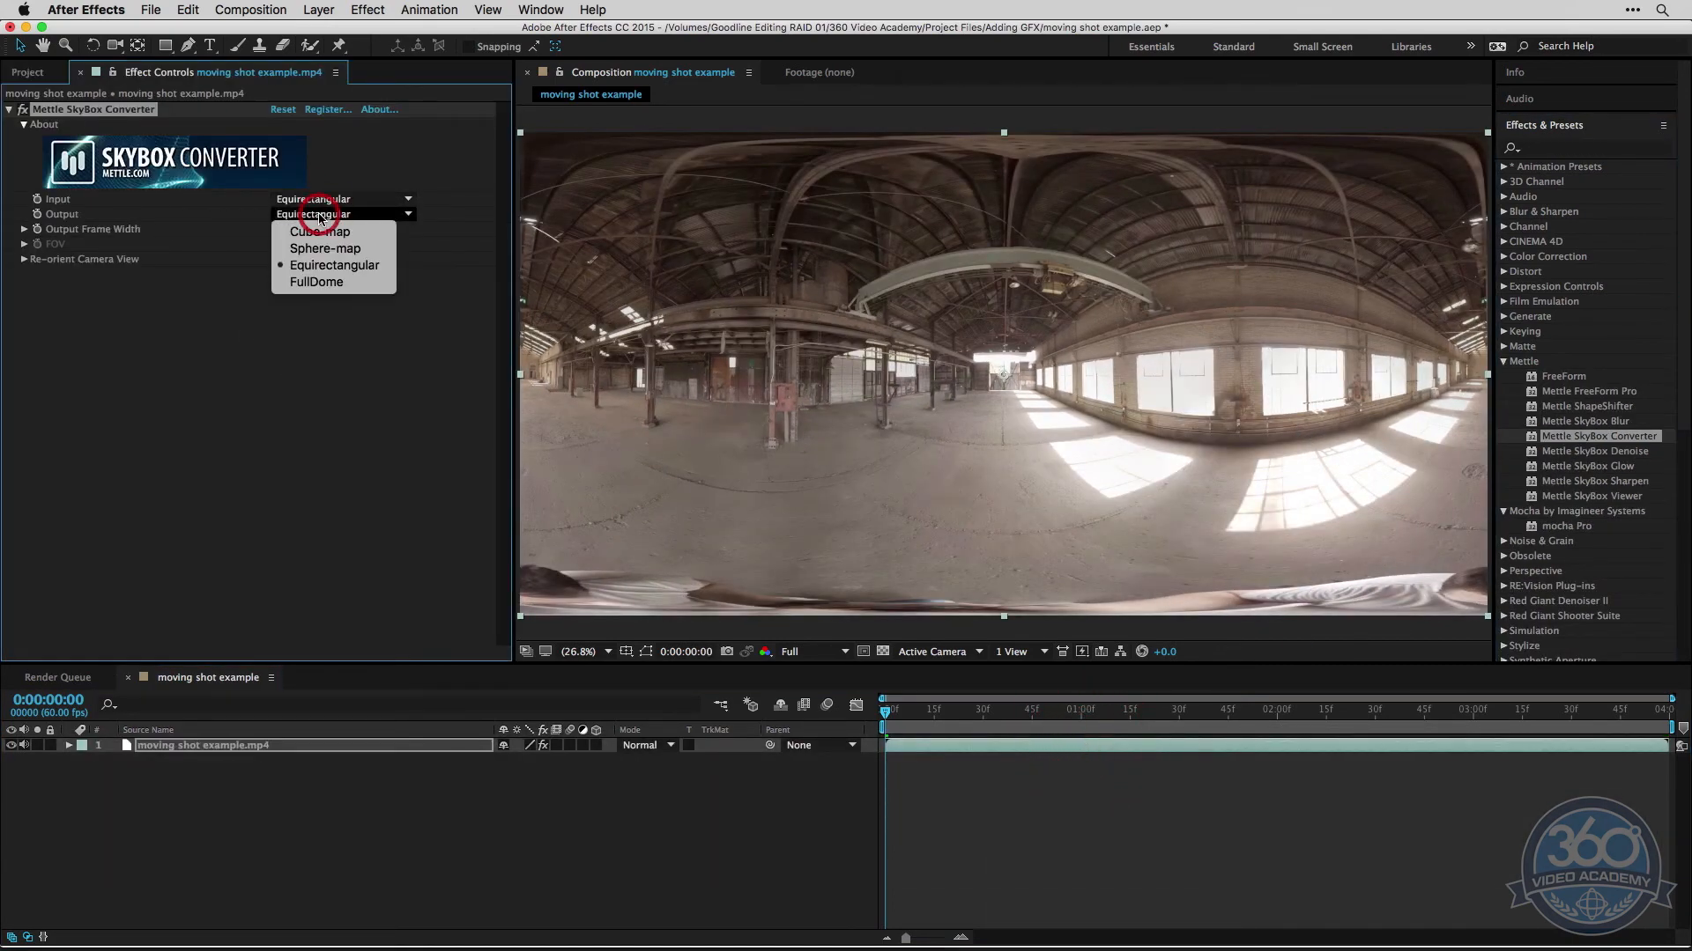
pyautogui.click(325, 231)
pyautogui.click(1181, 853)
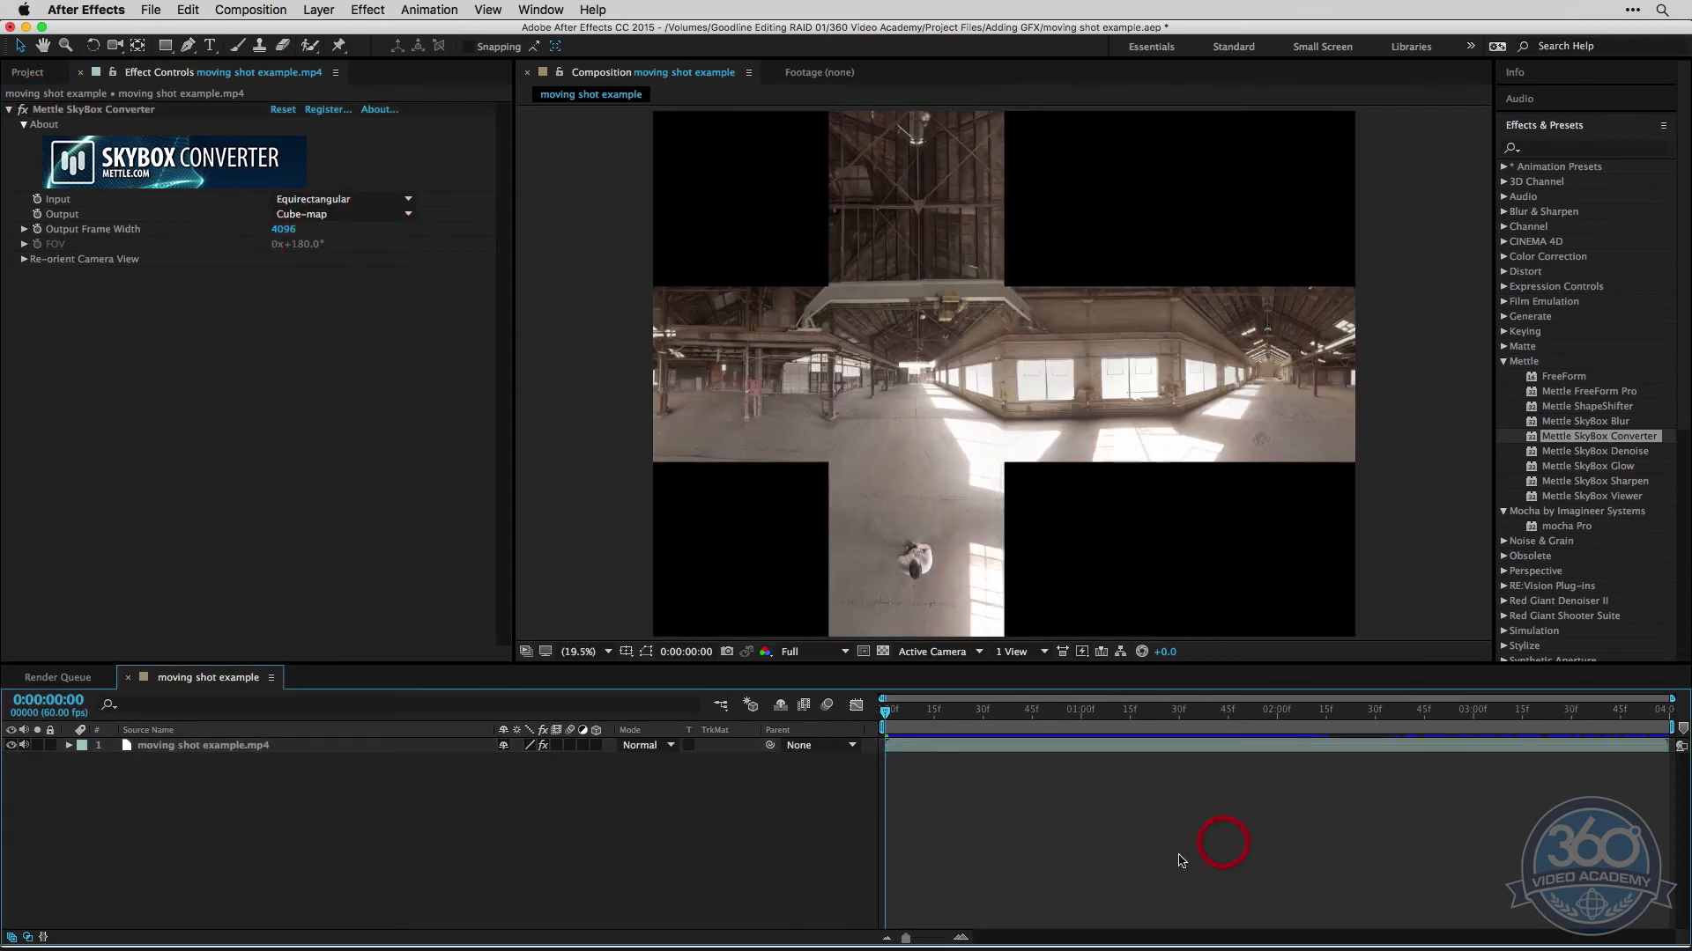
# Preview the cube-map footage and scrub back to the first frame to examine how the camera moves
pyautogui.click(1039, 777)
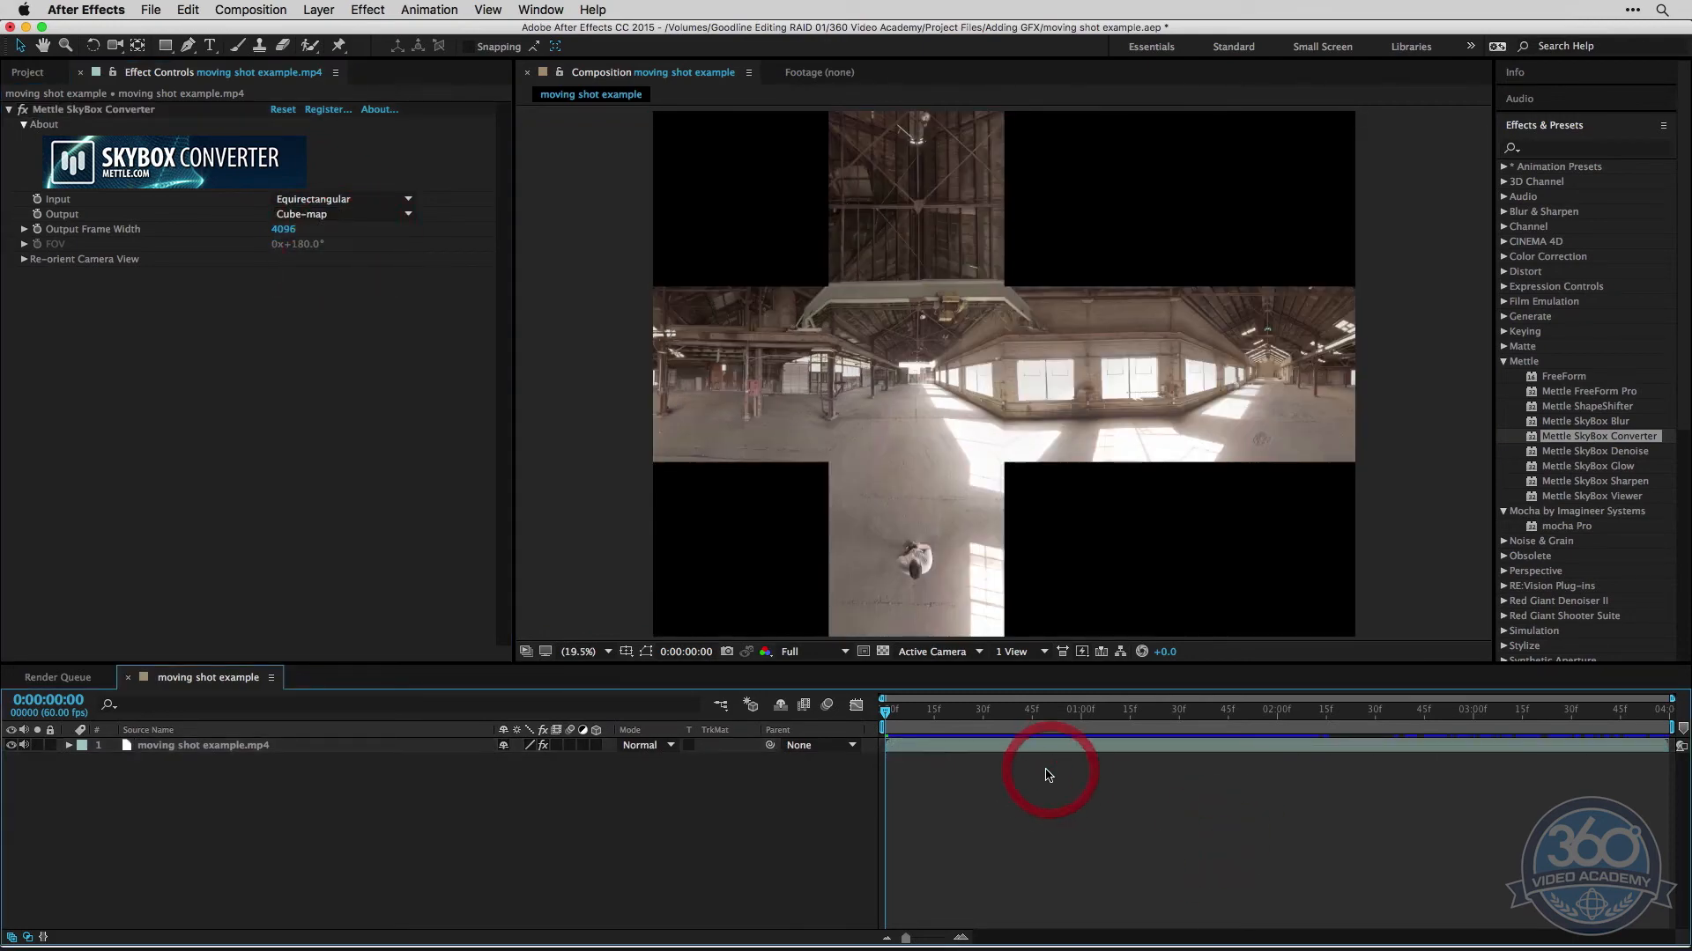
pyautogui.press('space')
pyautogui.moveTo(914, 711); pyautogui.dragTo(780, 712)
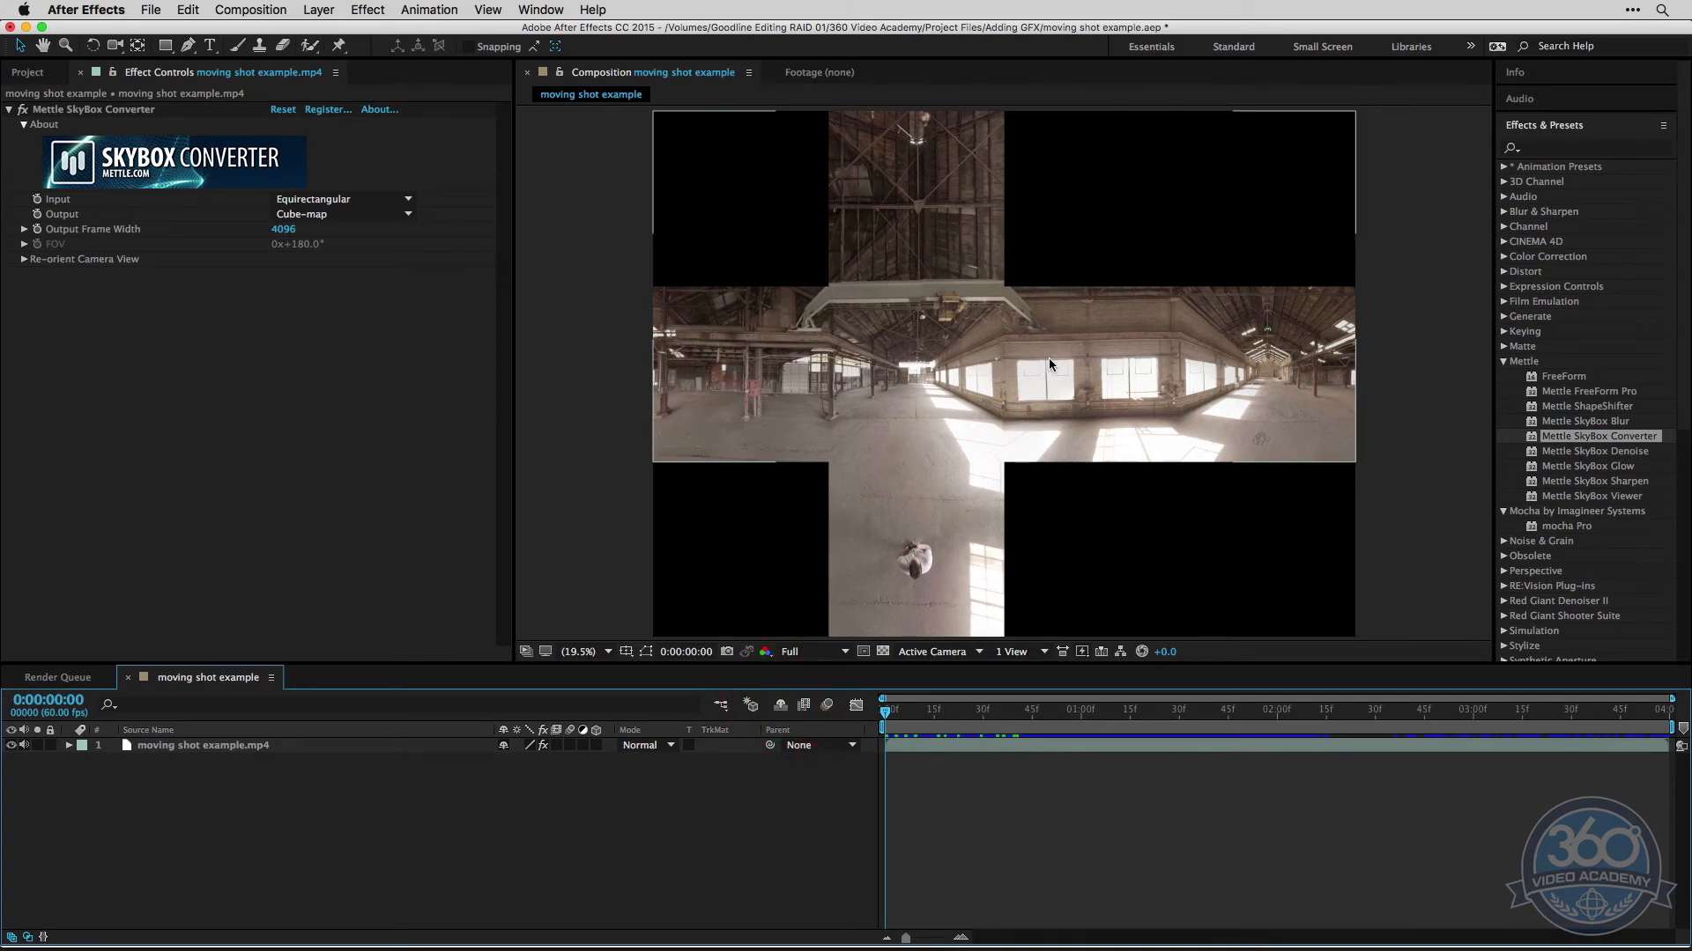
pyautogui.moveTo(889, 710)
pyautogui.mouseDown()
pyautogui.moveTo(1129, 712)
pyautogui.moveTo(738, 714)
pyautogui.mouseUp()
# Show the rulers and place two vertical and two horizontal guides around the cube-map face with the windows
pyautogui.press('super+r')
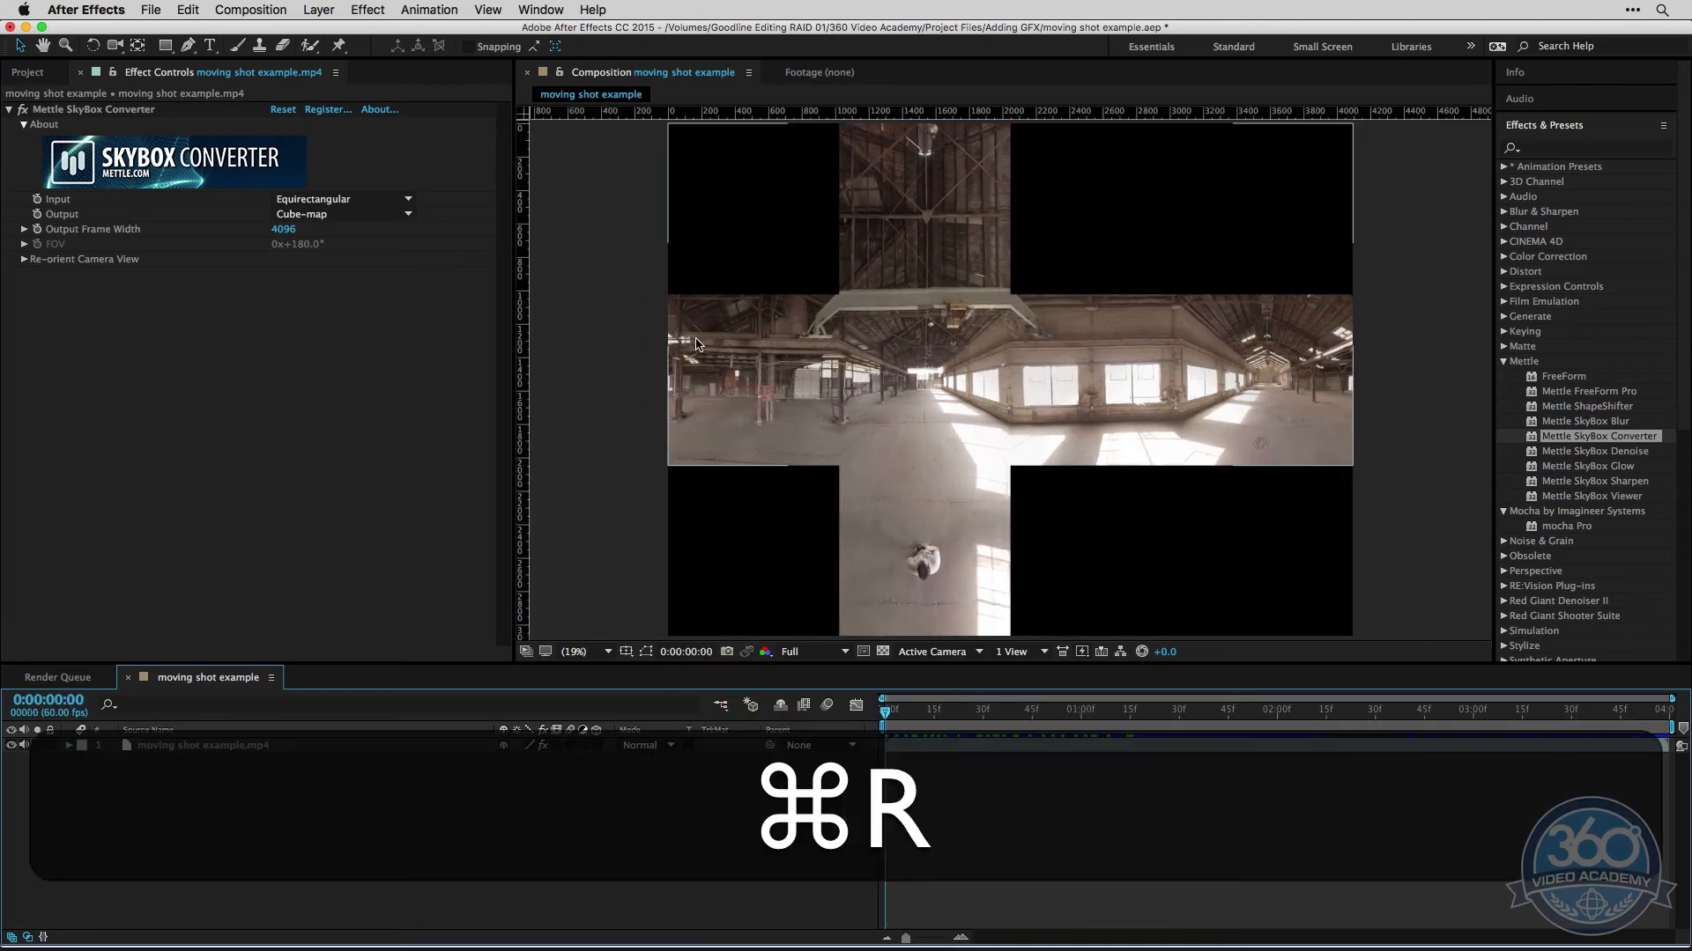
pyautogui.moveTo(519, 220); pyautogui.dragTo(1009, 250)
pyautogui.moveTo(519, 274); pyautogui.dragTo(1178, 298)
pyautogui.moveTo(701, 113); pyautogui.dragTo(692, 293)
pyautogui.moveTo(678, 115); pyautogui.dragTo(695, 466)
# Fine-tune the guides to the window face's edges and scrub the opening frames against them
pyautogui.press('z')
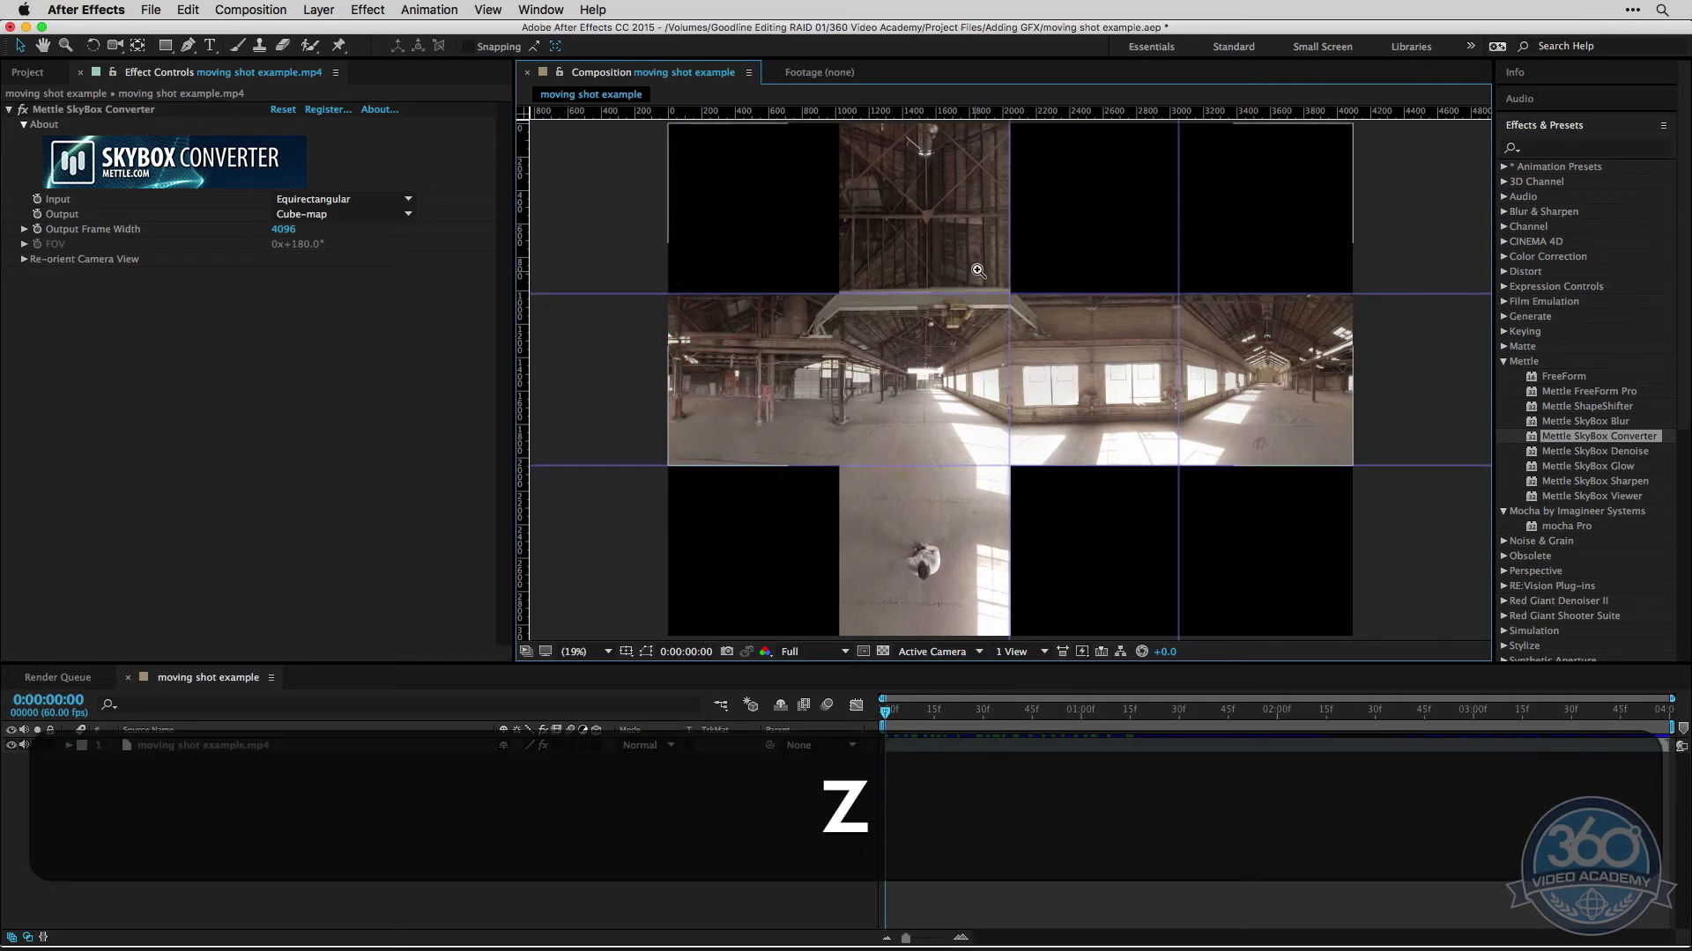
pyautogui.moveTo(974, 259); pyautogui.dragTo(1218, 496)
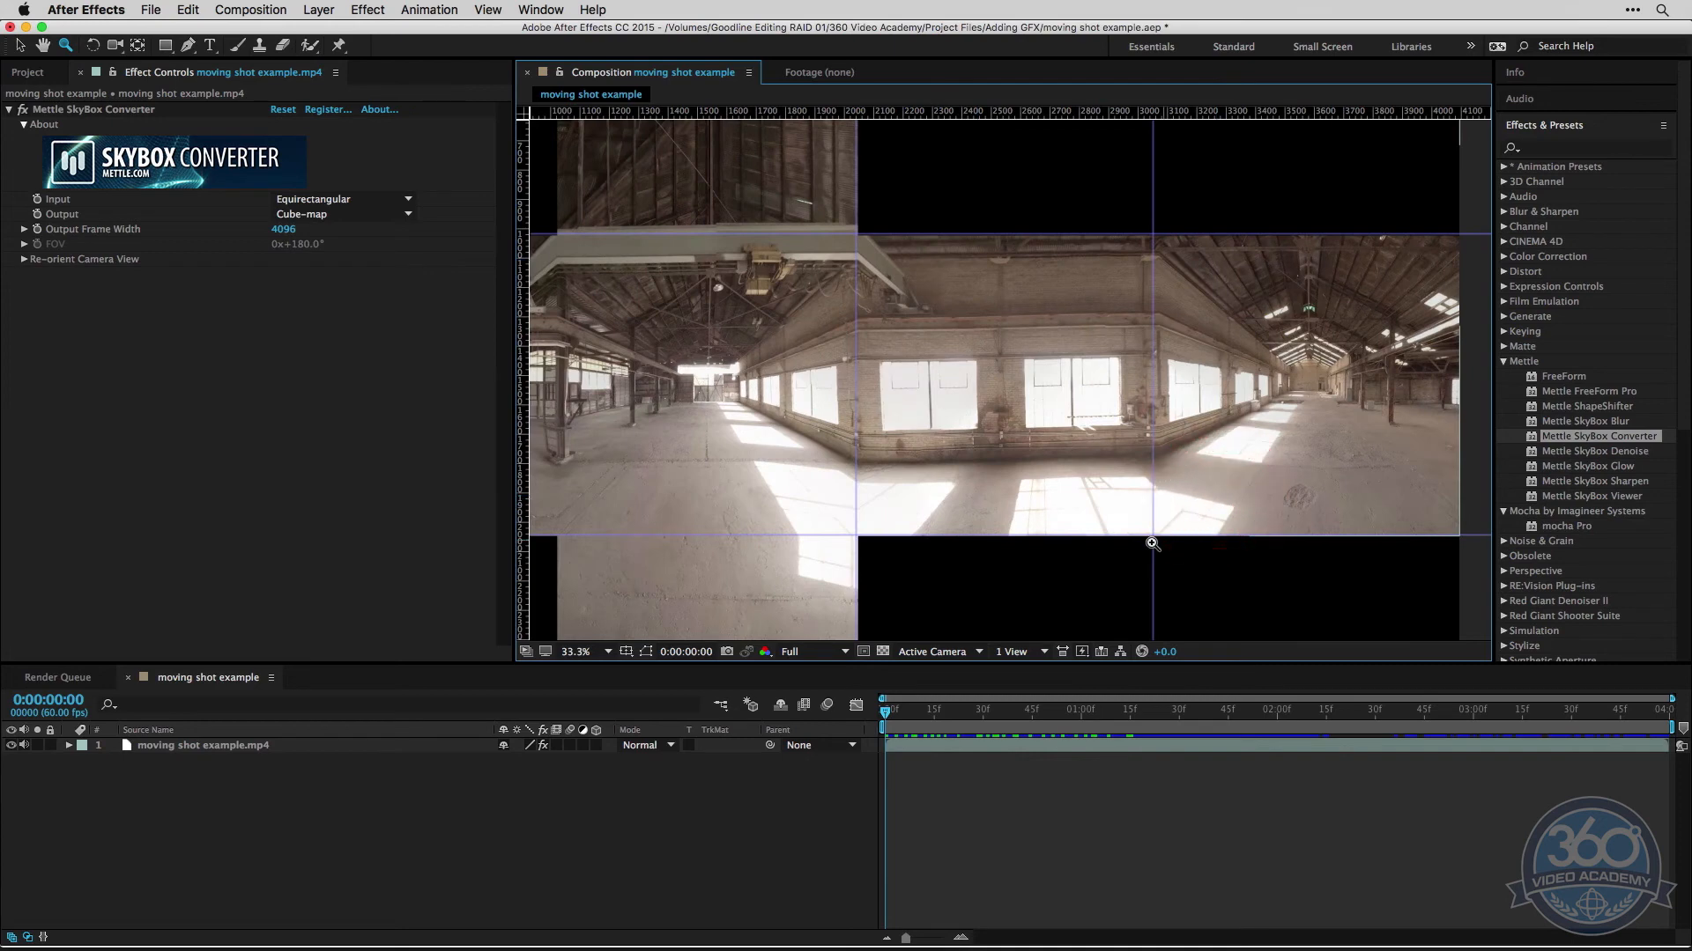
pyautogui.press('v')
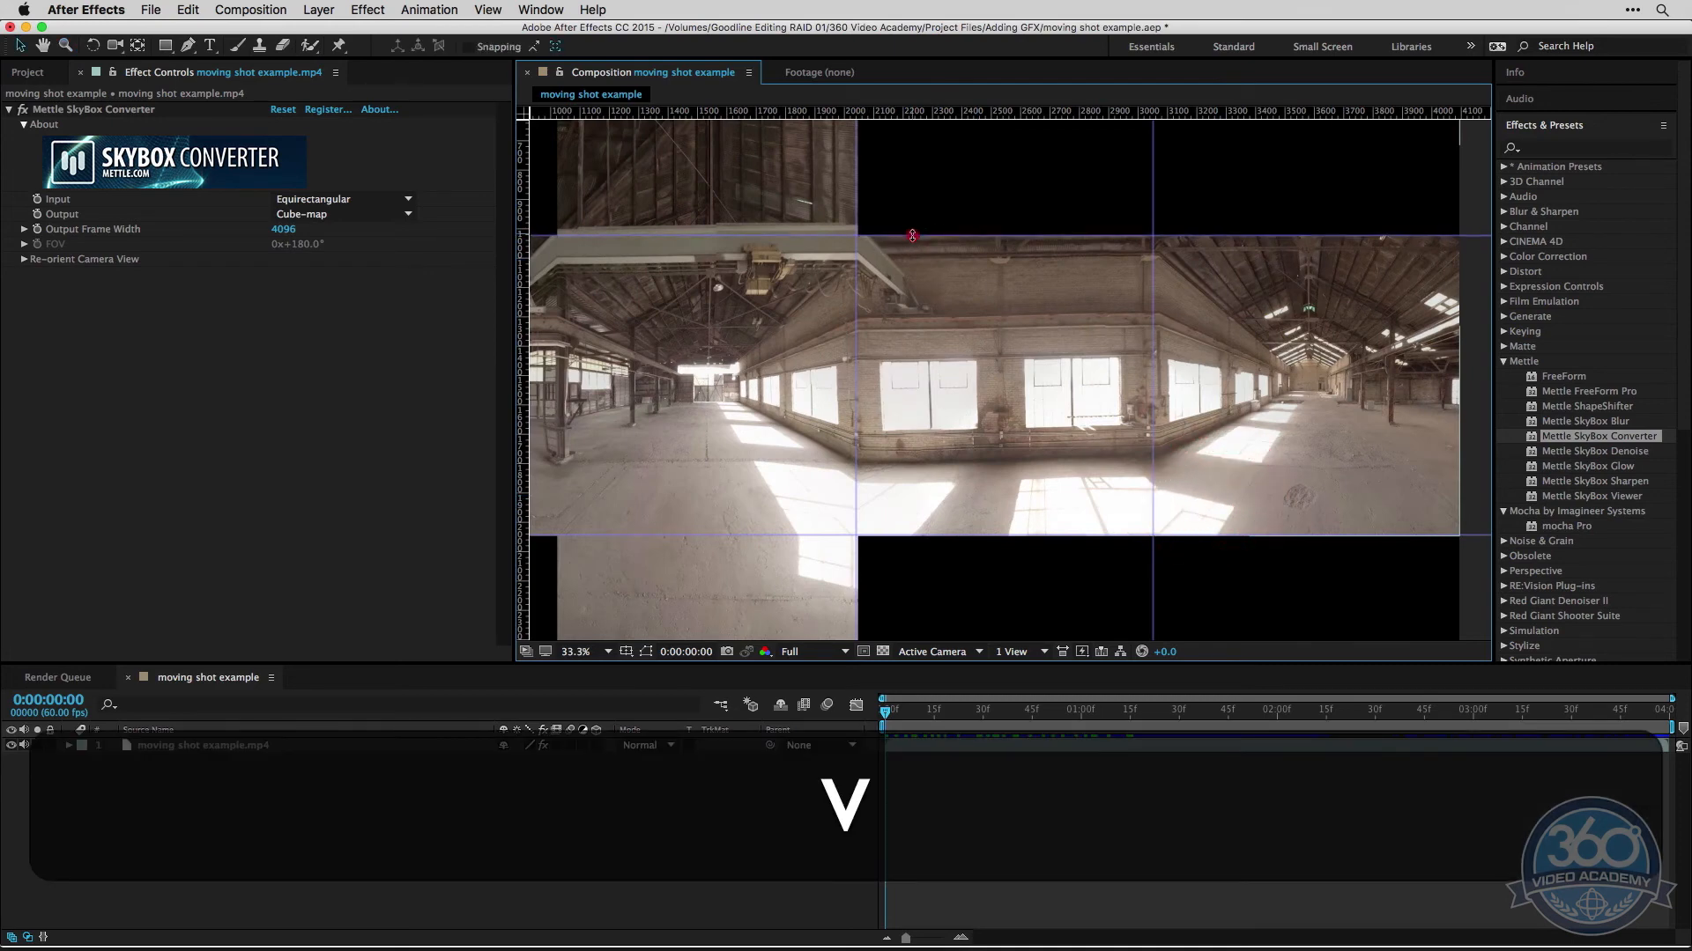
pyautogui.click(906, 234)
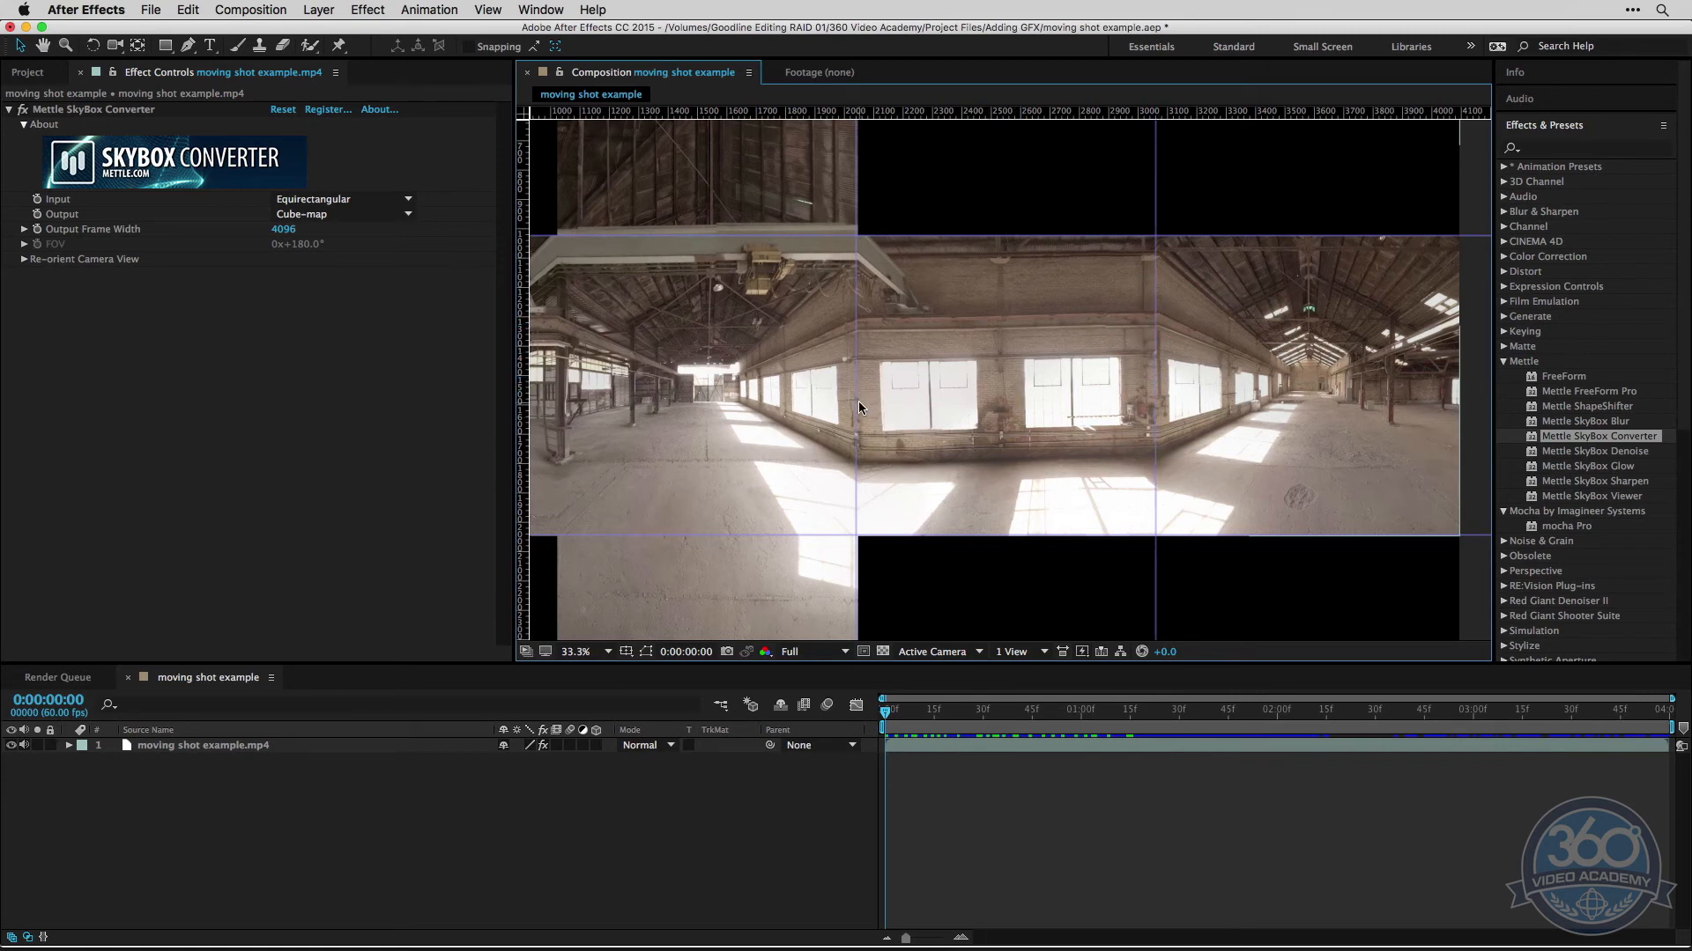
pyautogui.moveTo(907, 710); pyautogui.dragTo(825, 714)
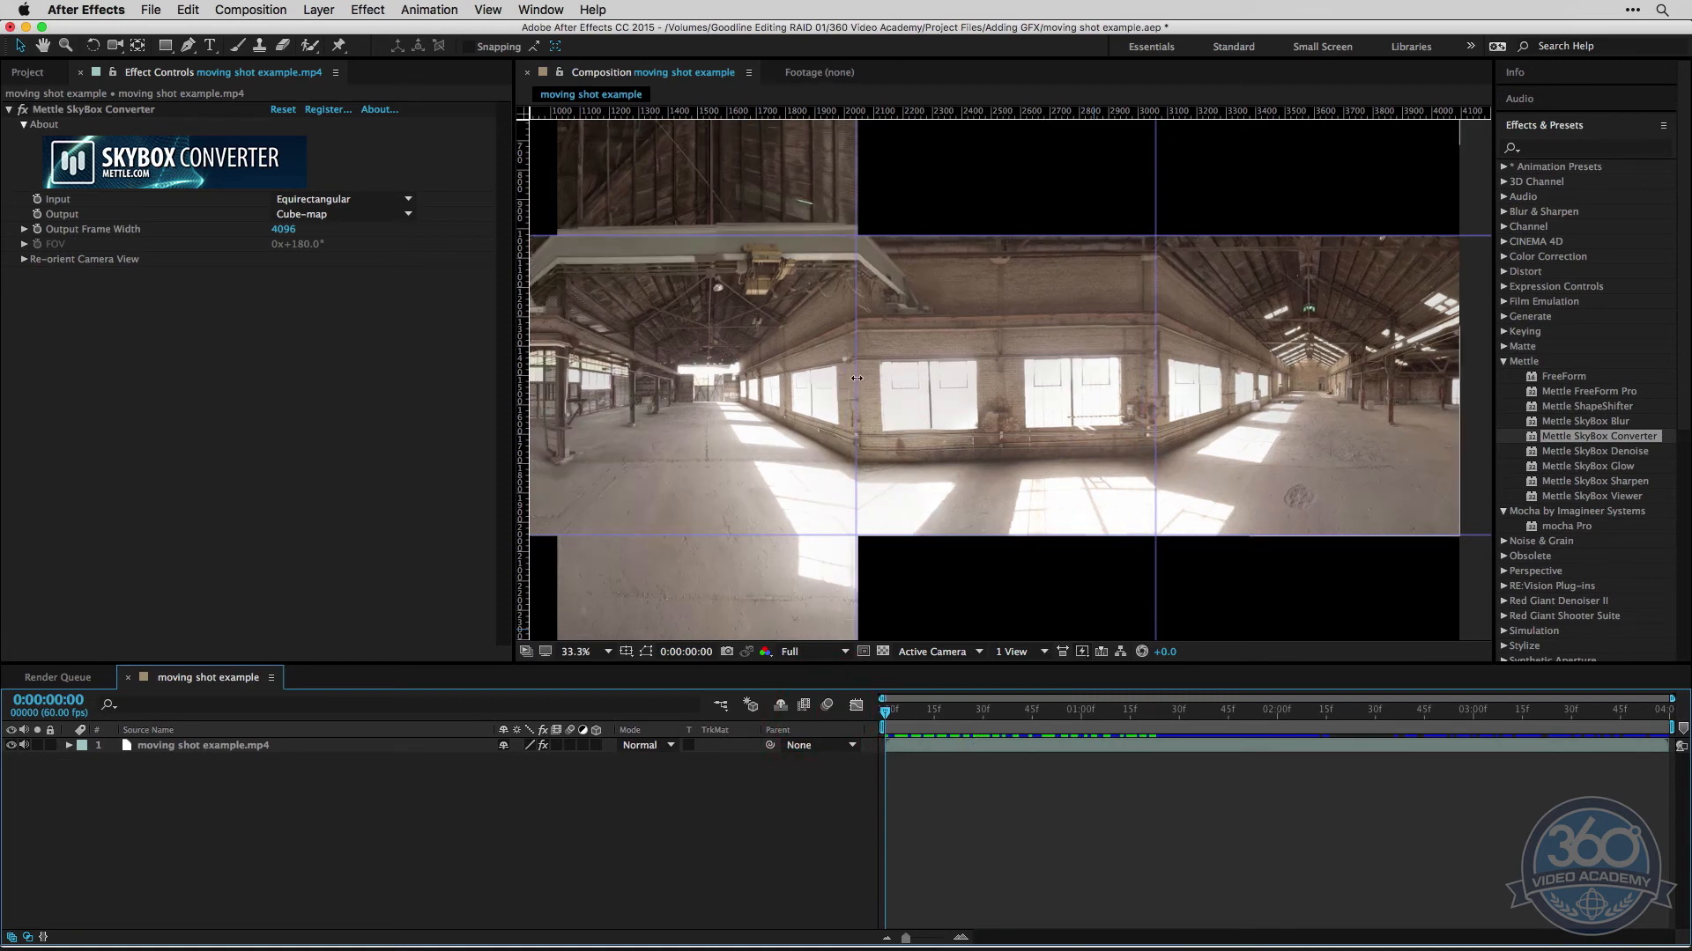
pyautogui.moveTo(894, 713); pyautogui.dragTo(824, 713)
# Hide the rulers and clear all guides from the composition view
pyautogui.press('super+r')
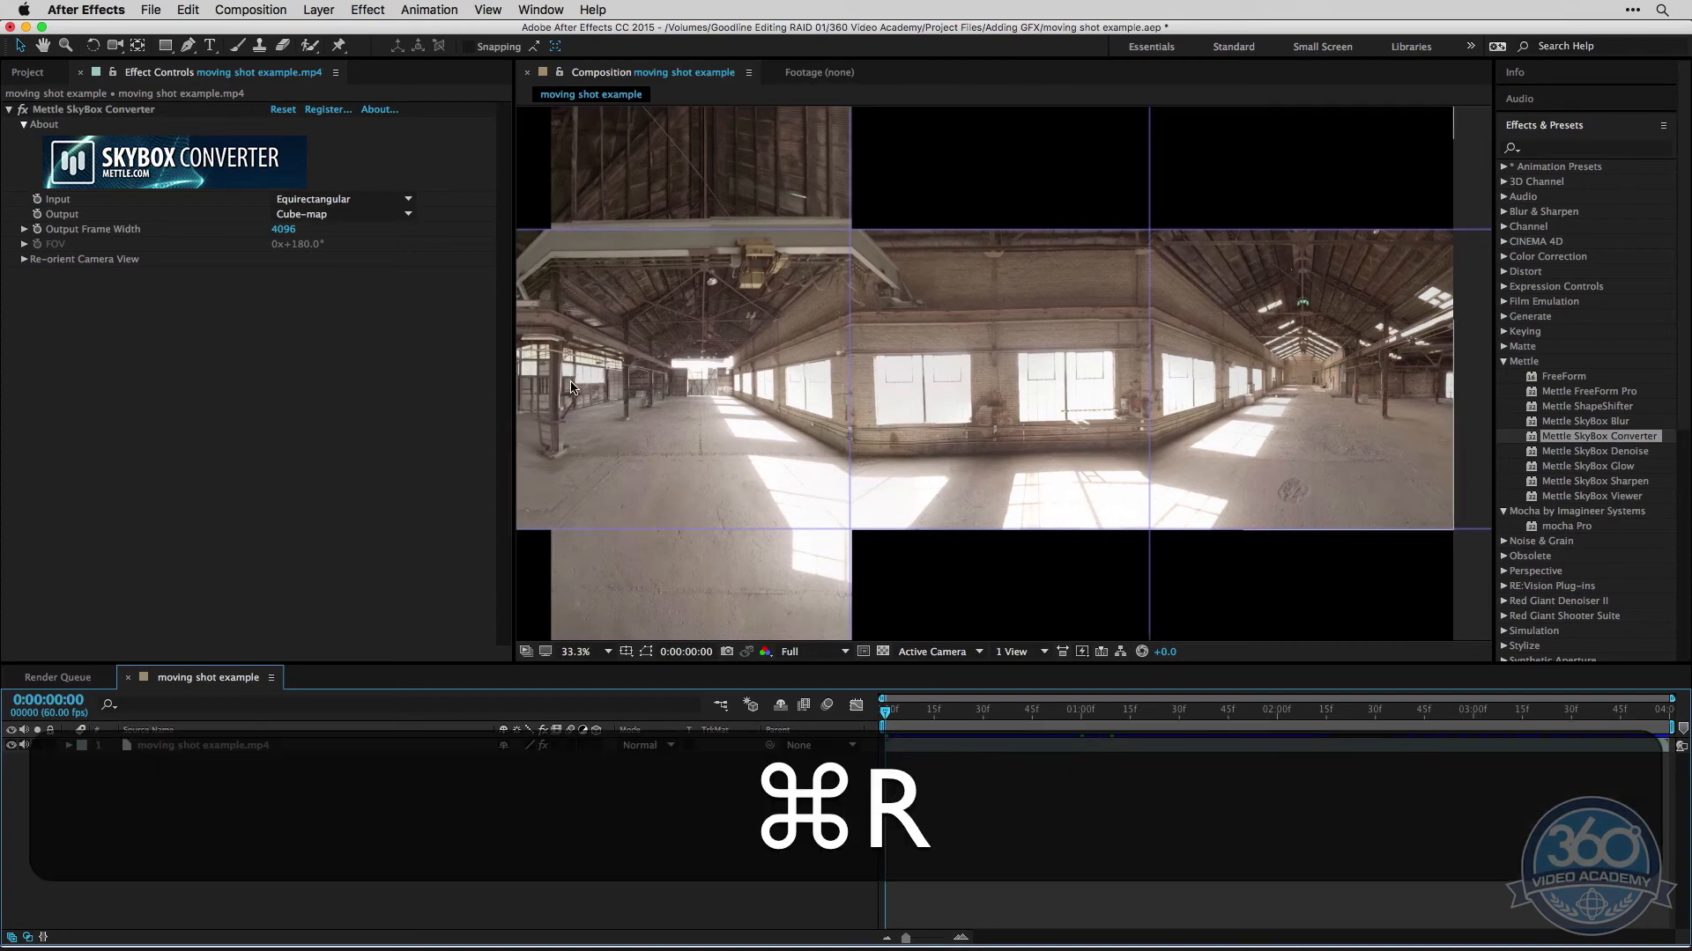
pyautogui.click(488, 9)
pyautogui.click(555, 253)
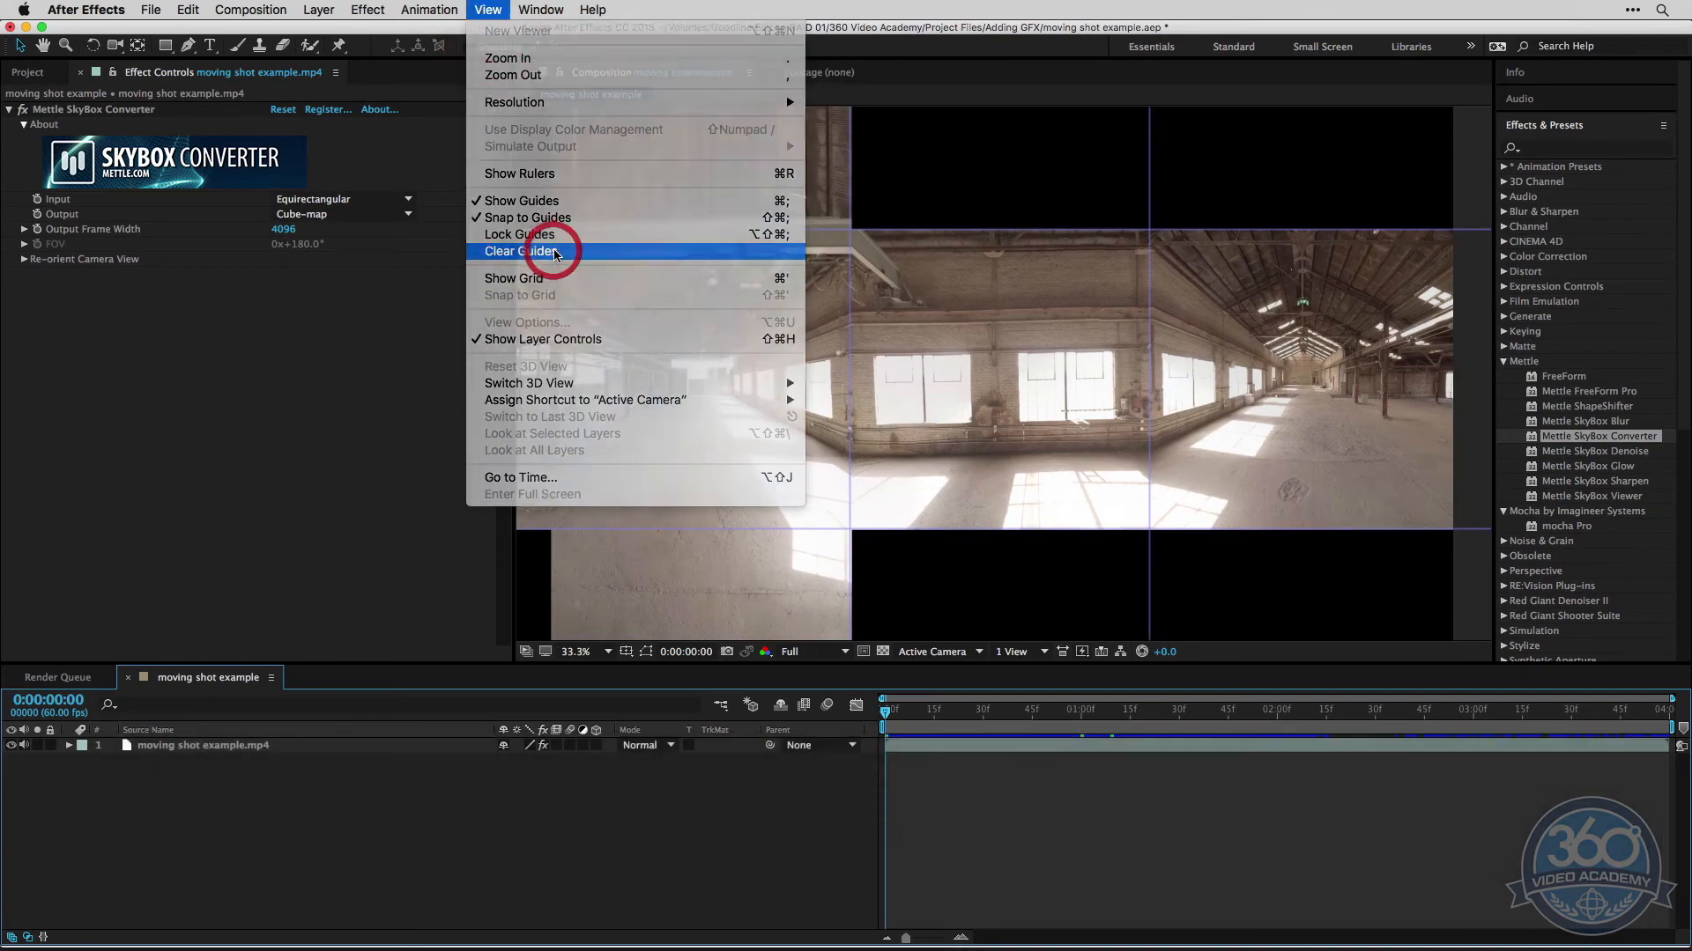
# Add a keyframe to the SkyBox Converter's Pan (Y axis) at 0:00:00:00 and reveal the layer's keyframed properties in the timeline
pyautogui.click(1057, 749)
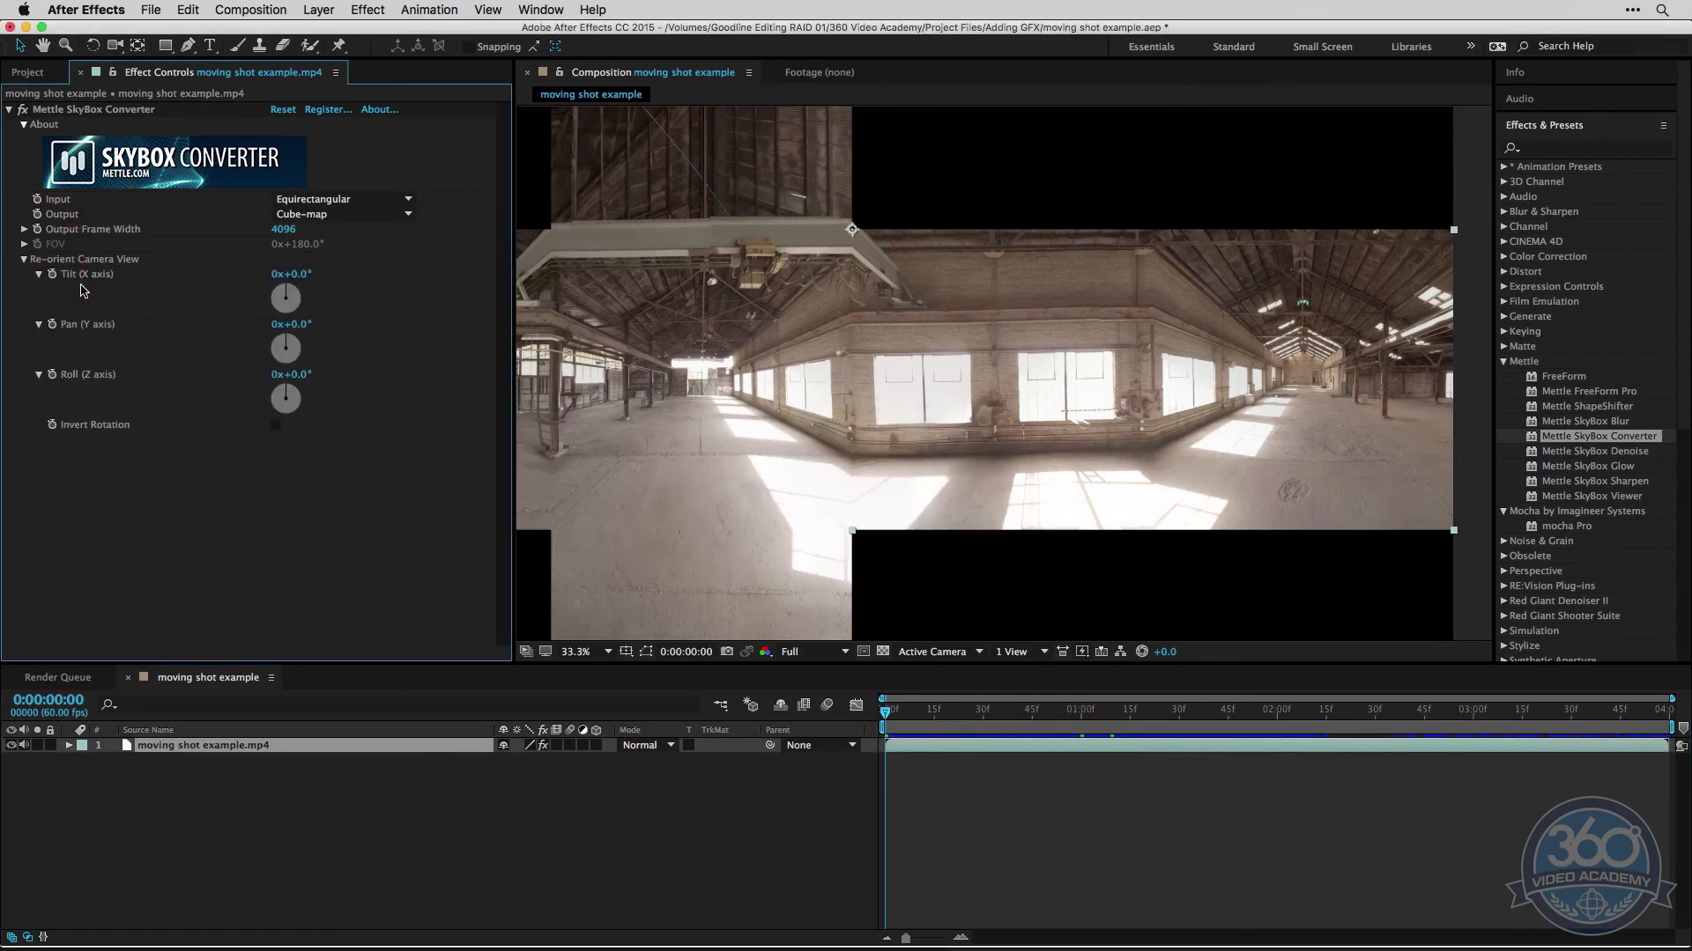
pyautogui.rightClick(97, 328)
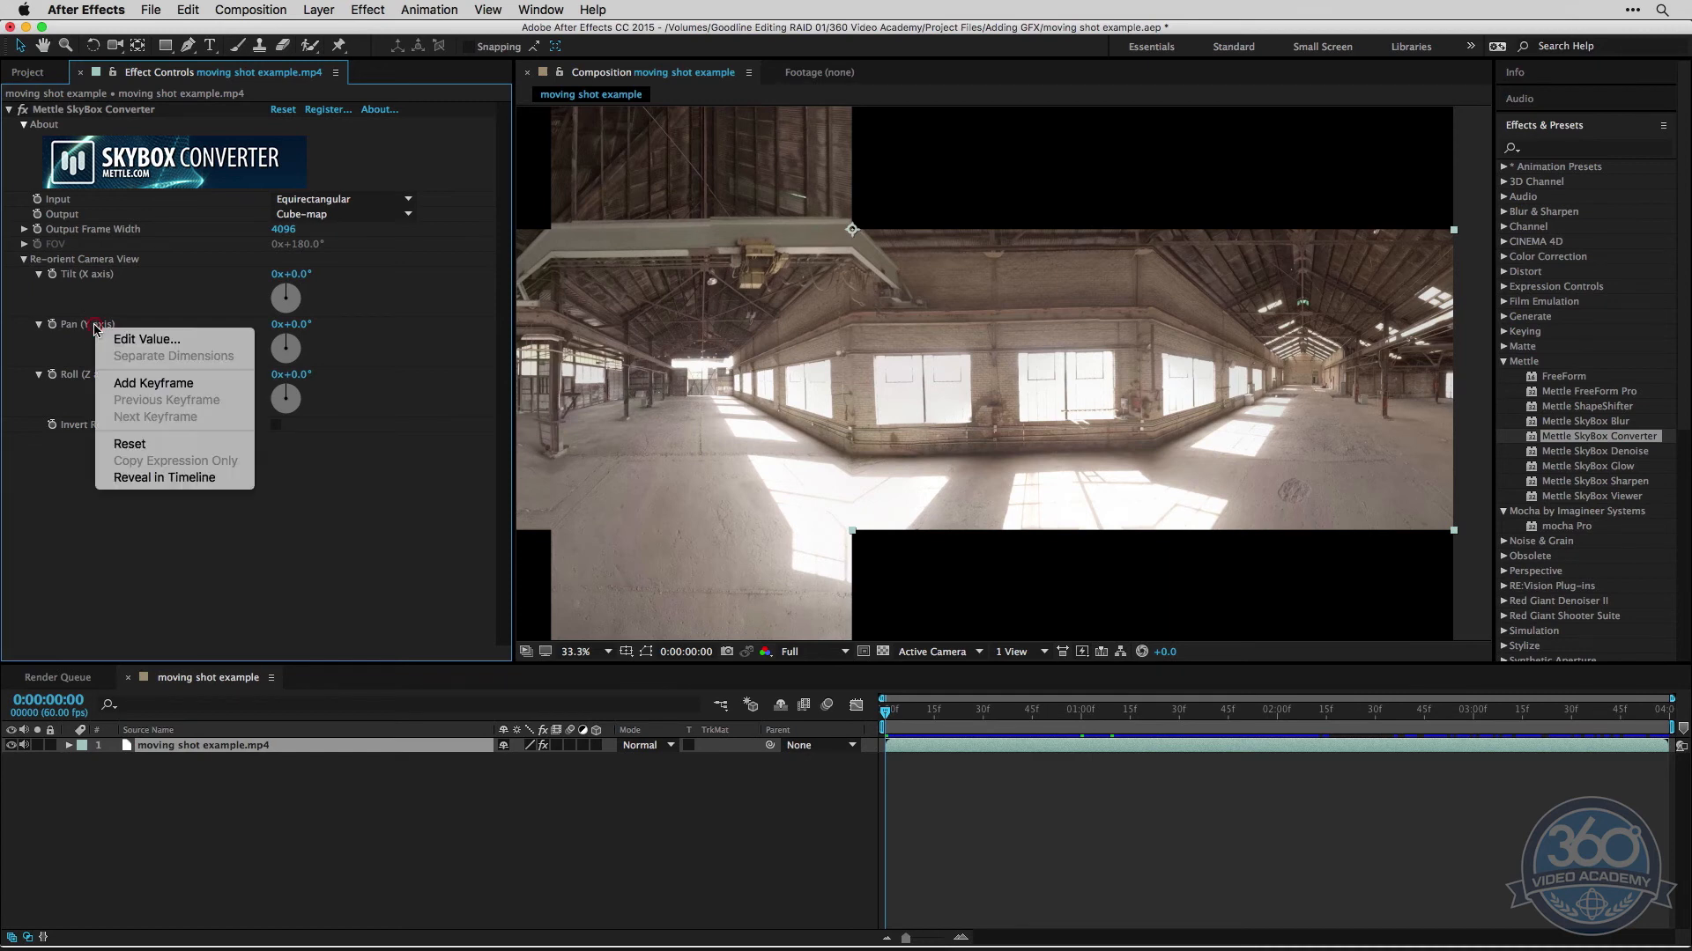
pyautogui.click(212, 388)
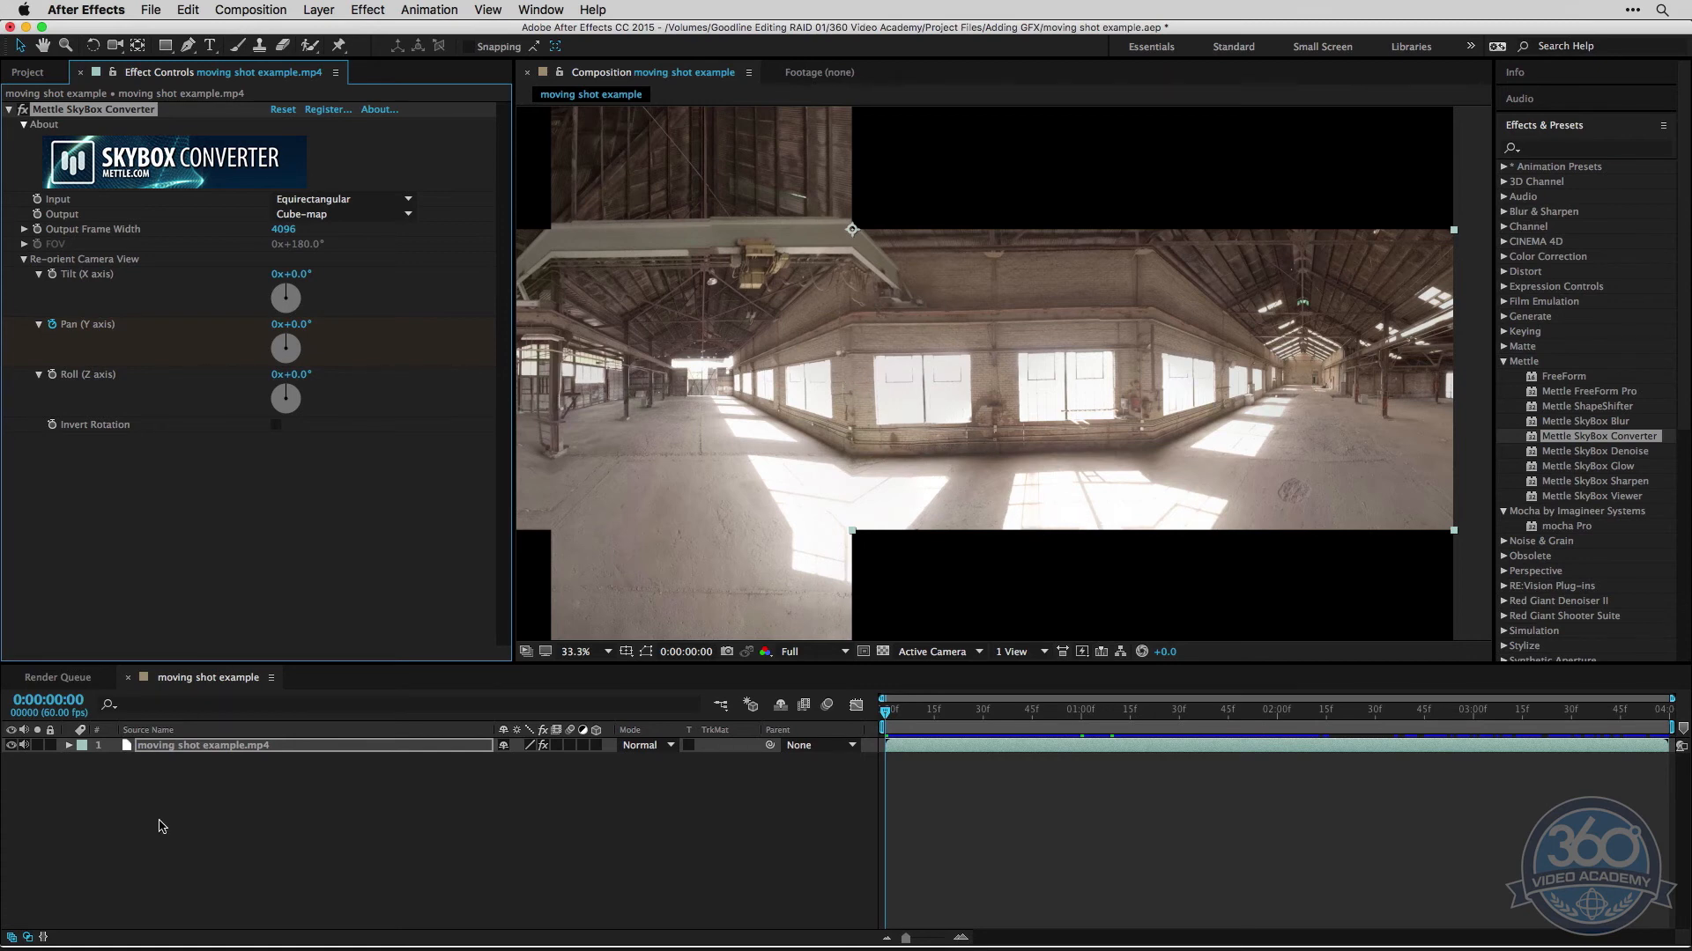
pyautogui.click(190, 747)
pyautogui.press('u')
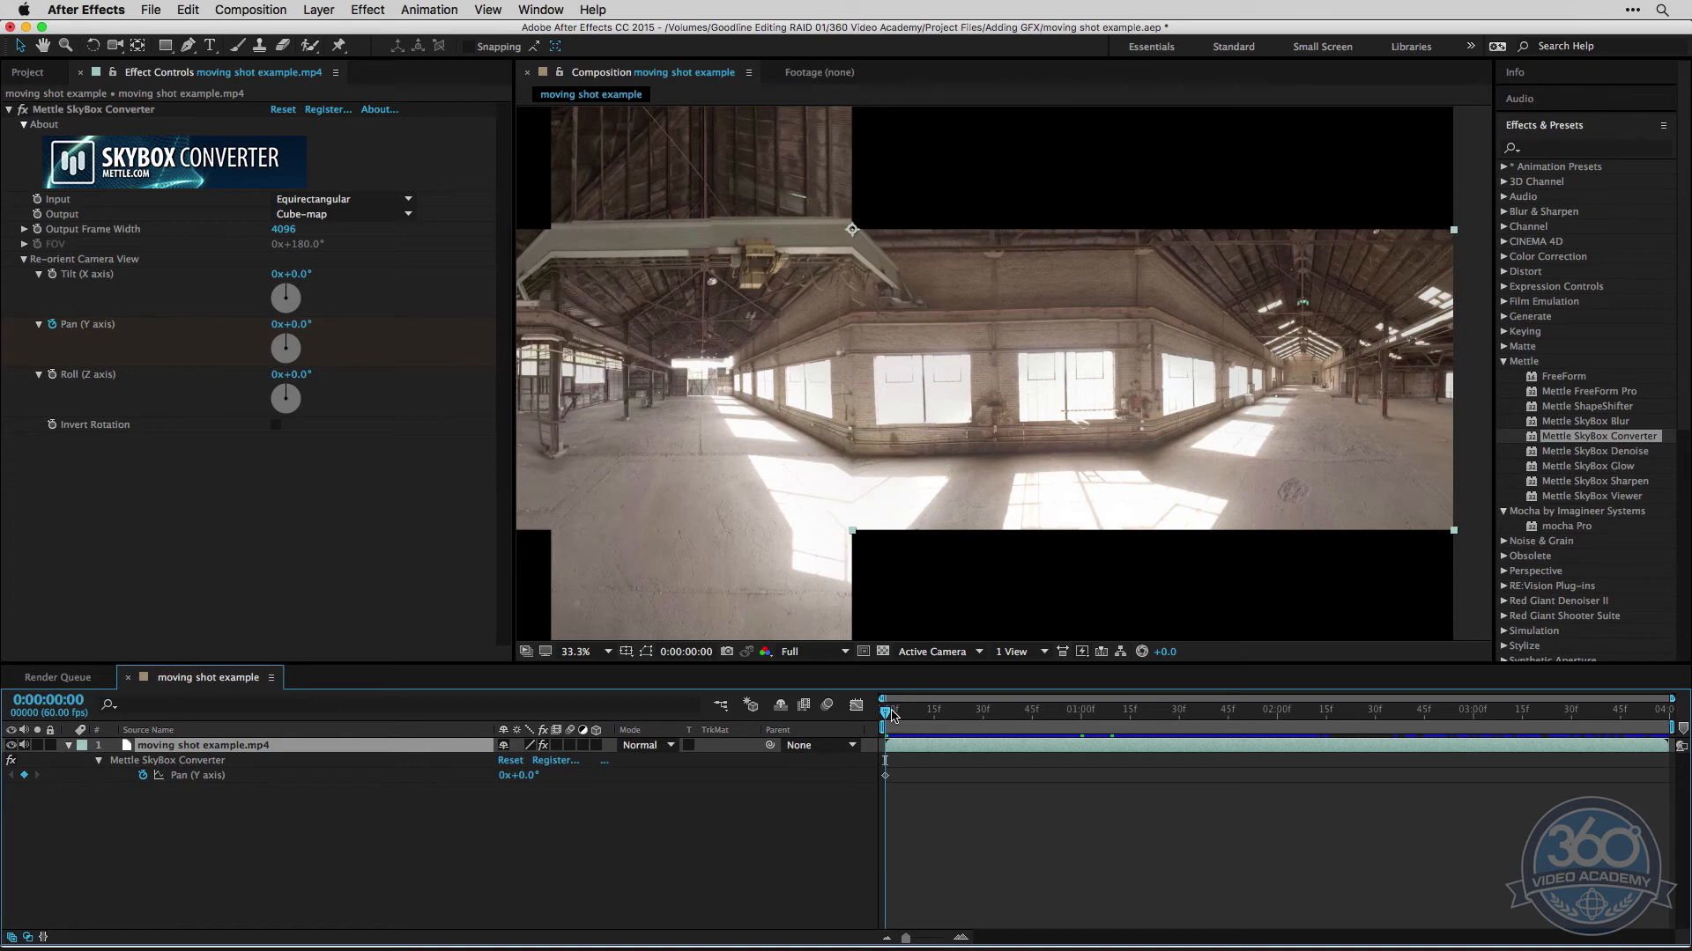
# Preview the shot and add a second Pan (Y axis) keyframe at 0:00:01:32
pyautogui.press('space')
pyautogui.click(866, 725)
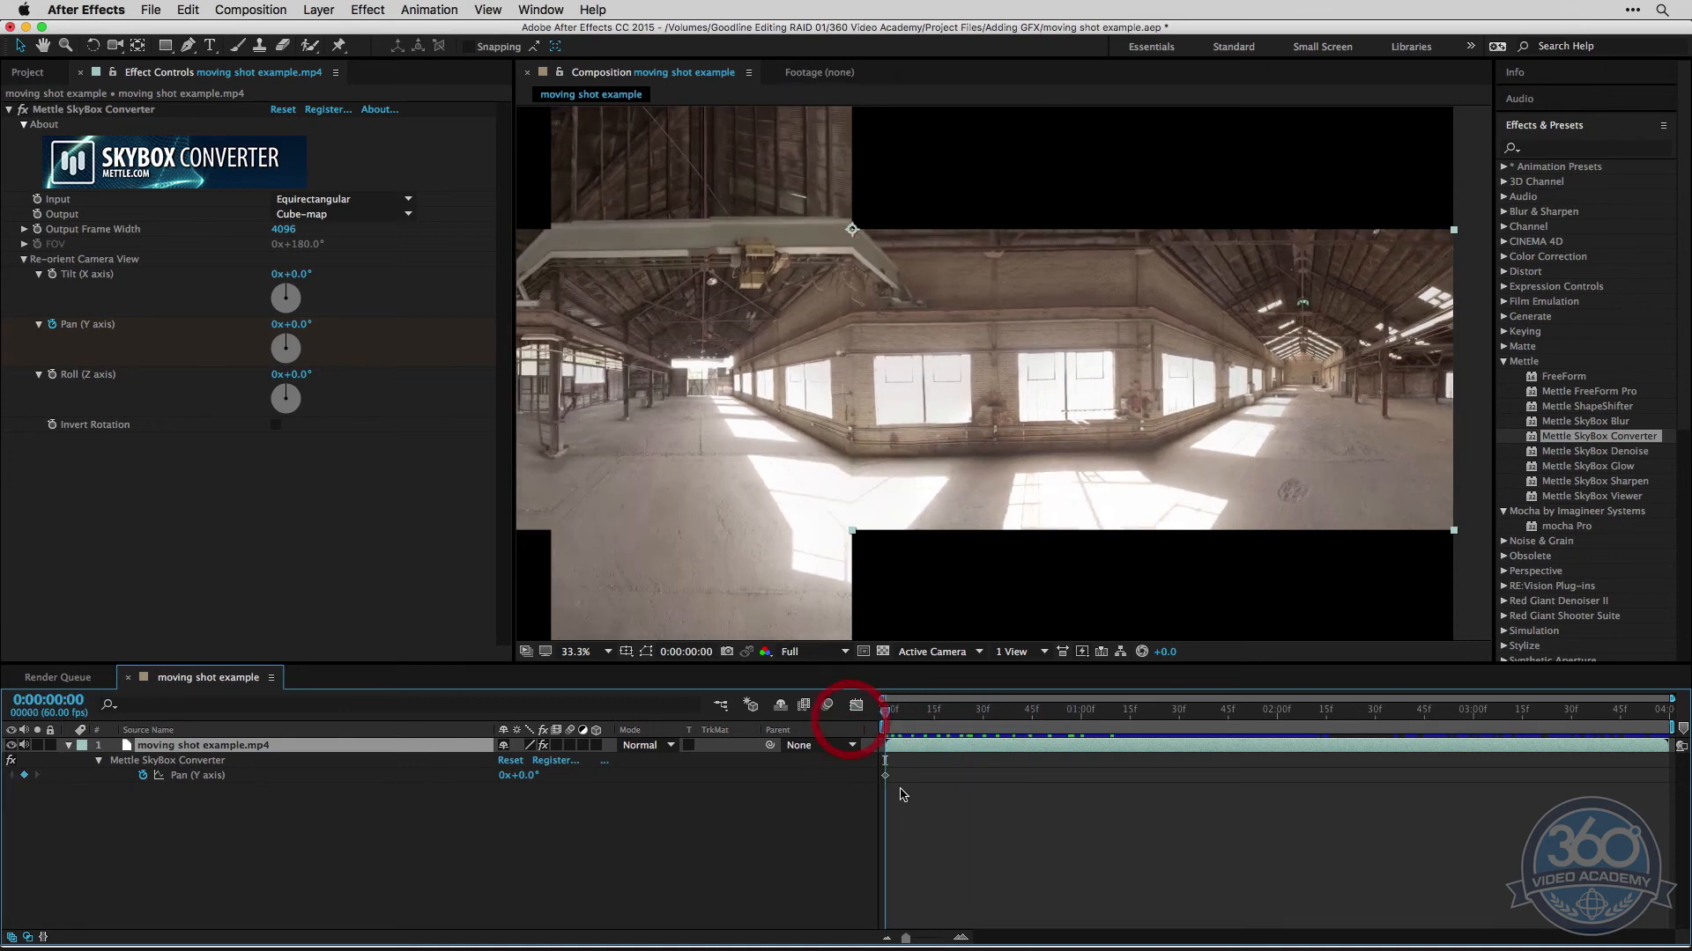
pyautogui.moveTo(902, 718); pyautogui.dragTo(1189, 724)
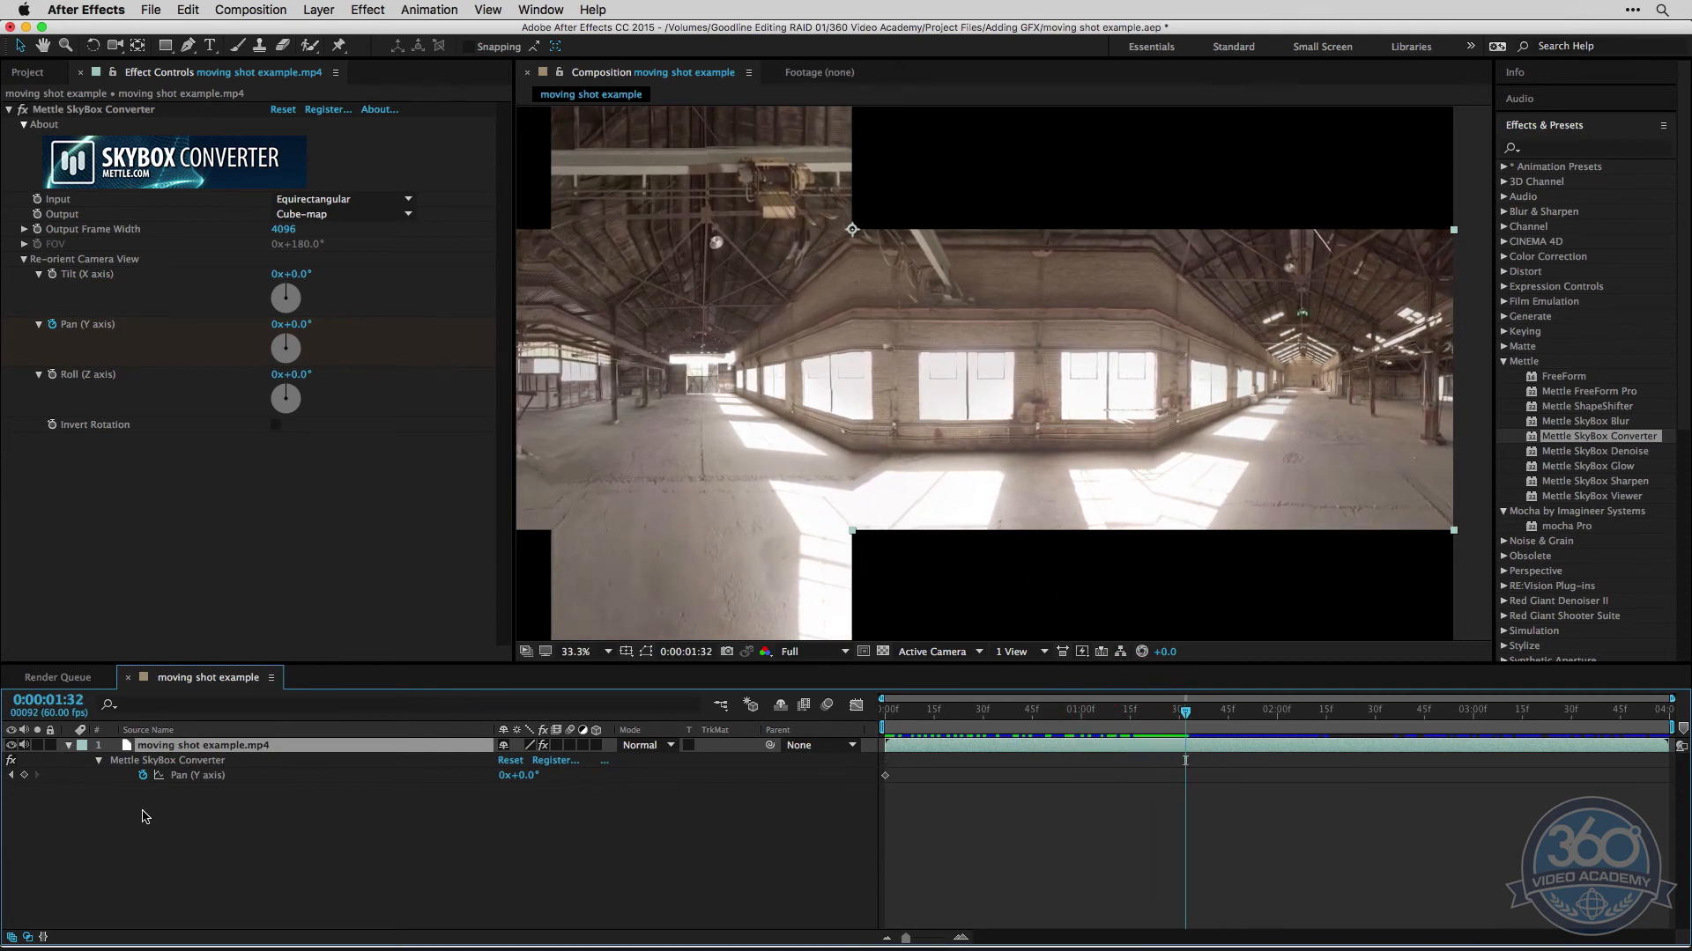
pyautogui.click(24, 776)
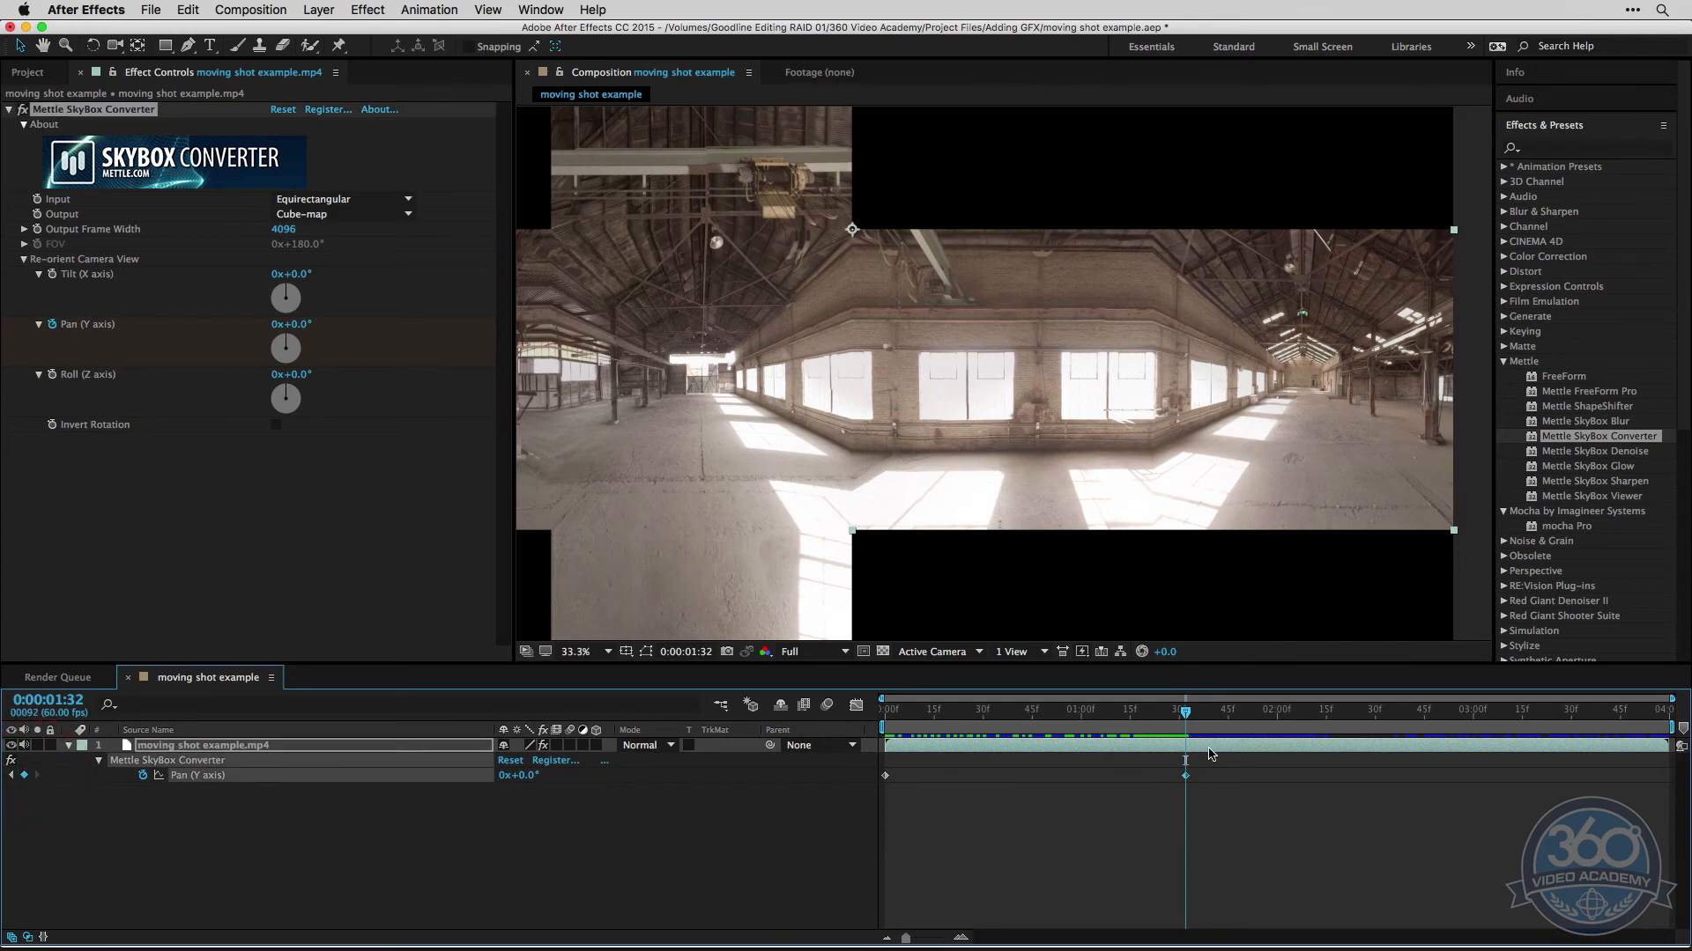
# Return to the first frame and set the Pan (Y axis) keyframe there to about 6.8°
pyautogui.moveTo(1183, 716); pyautogui.dragTo(815, 715)
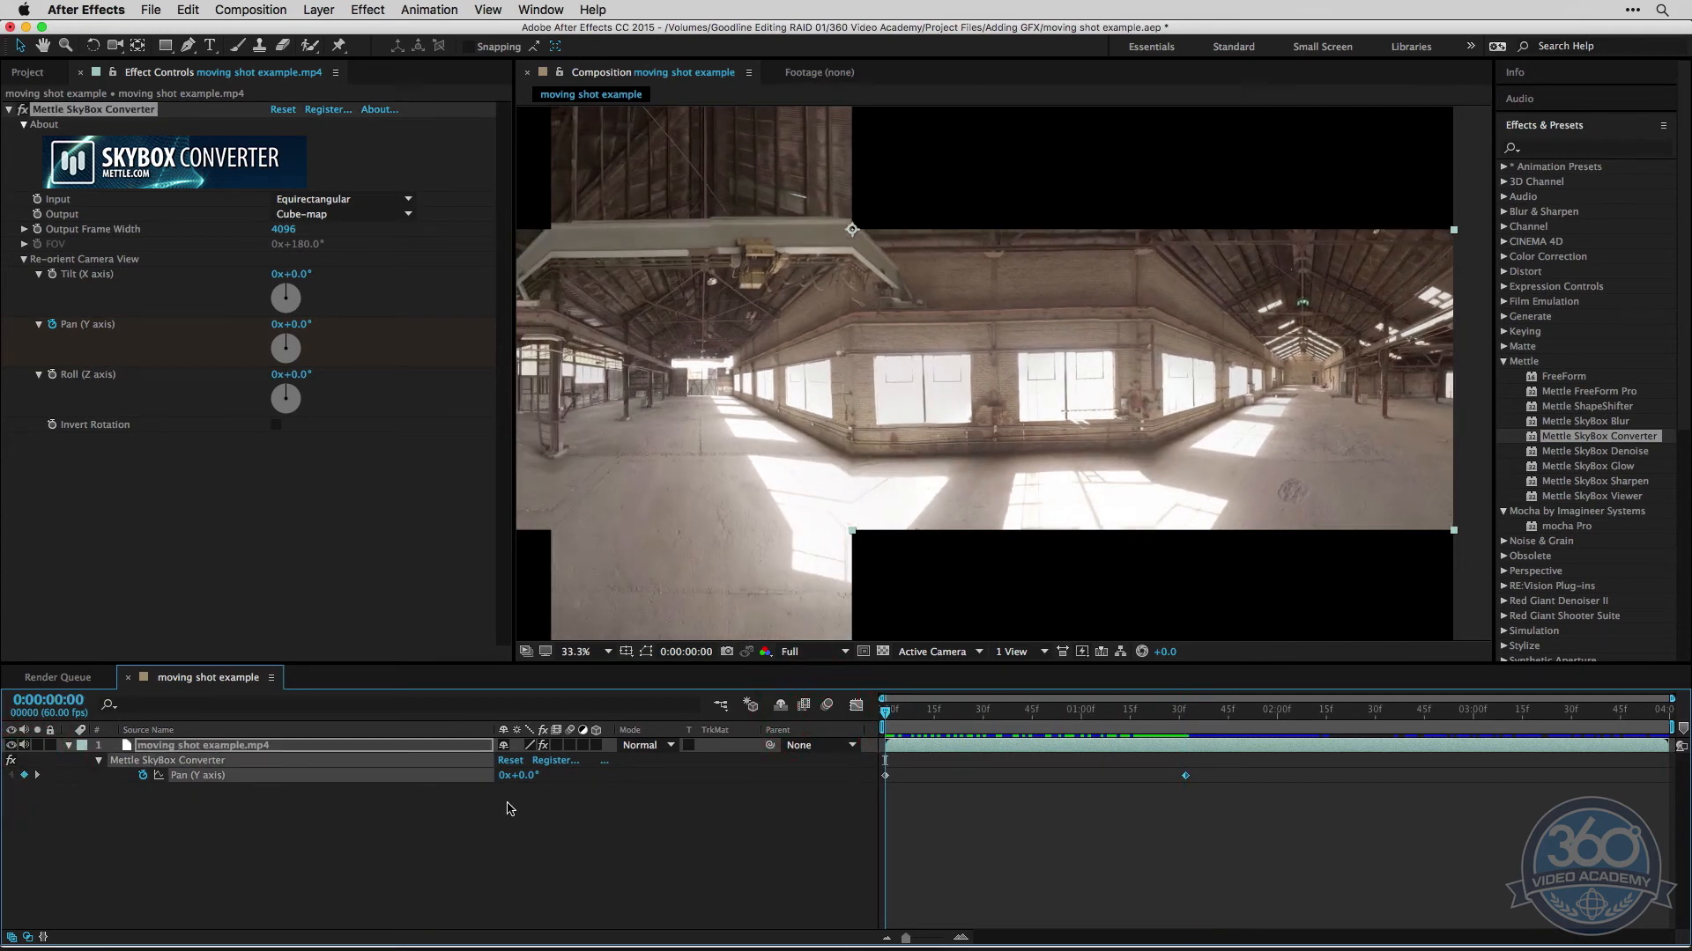
pyautogui.click(1082, 652)
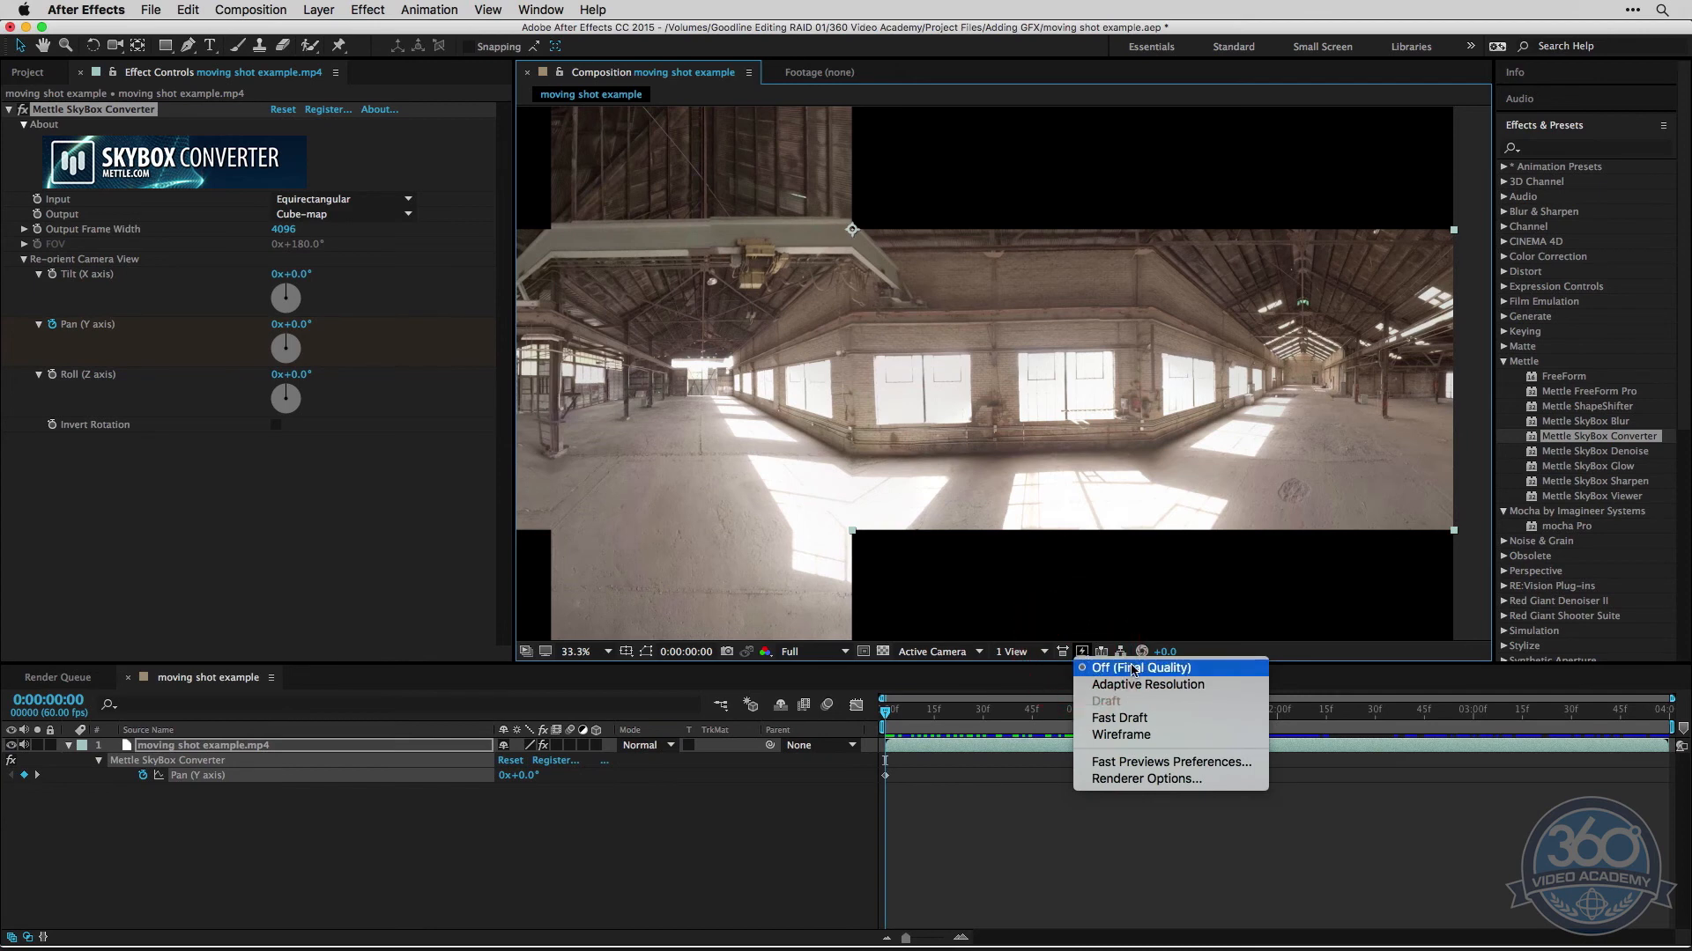
pyautogui.click(1031, 838)
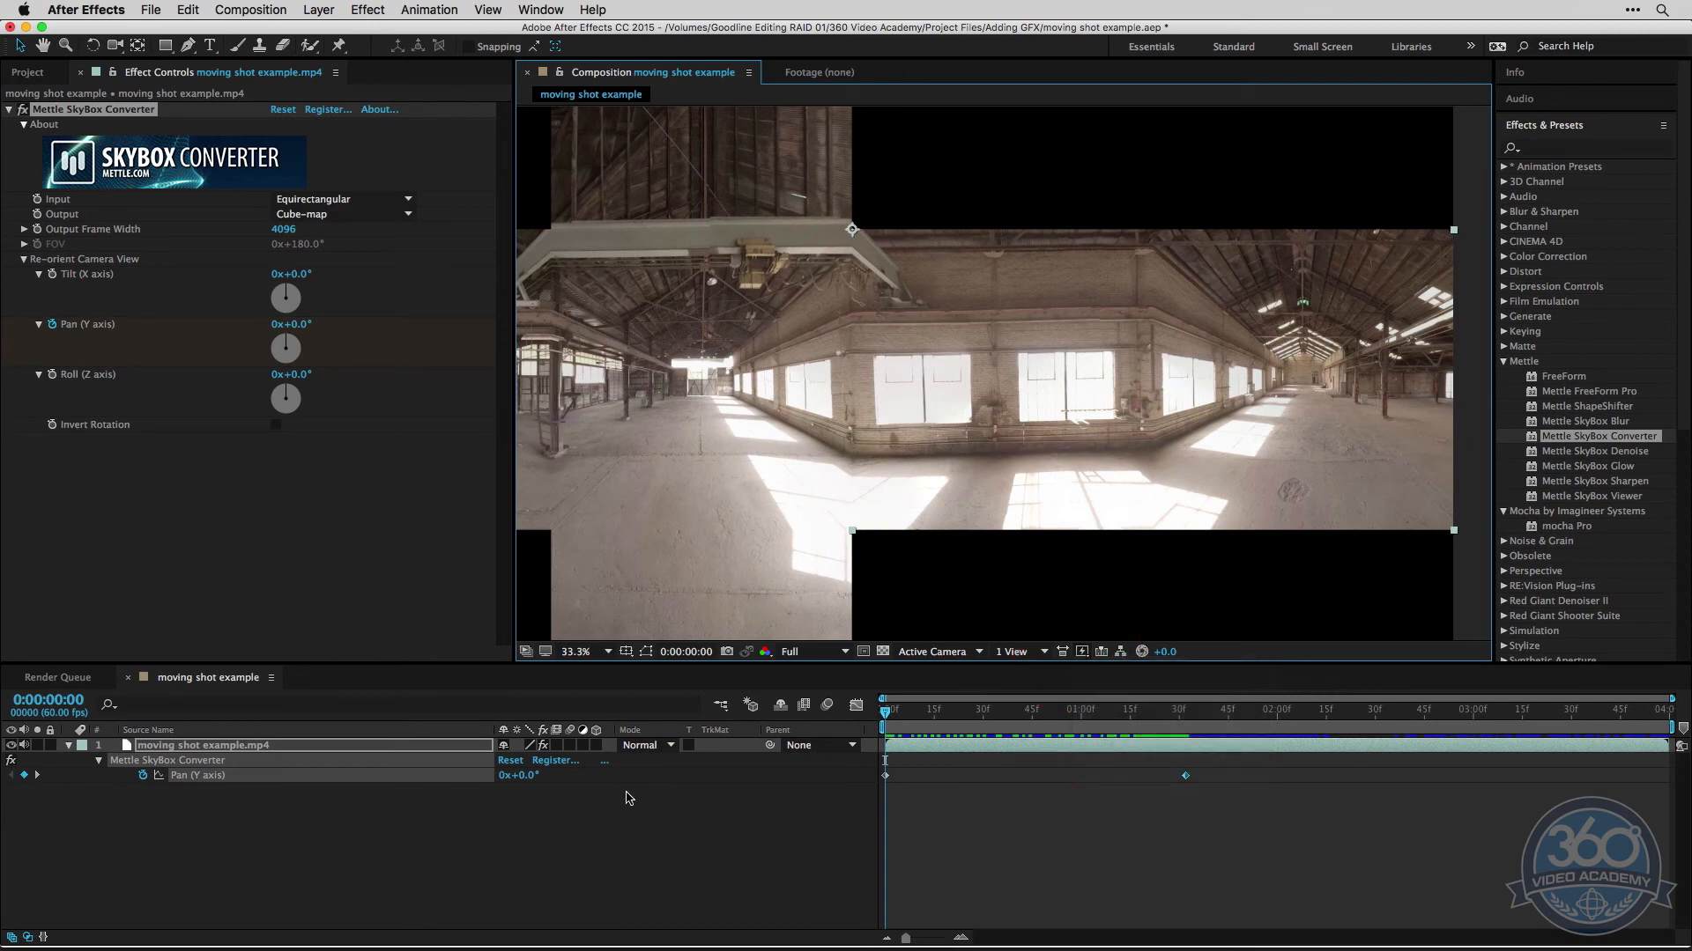
pyautogui.moveTo(528, 777); pyautogui.dragTo(589, 777)
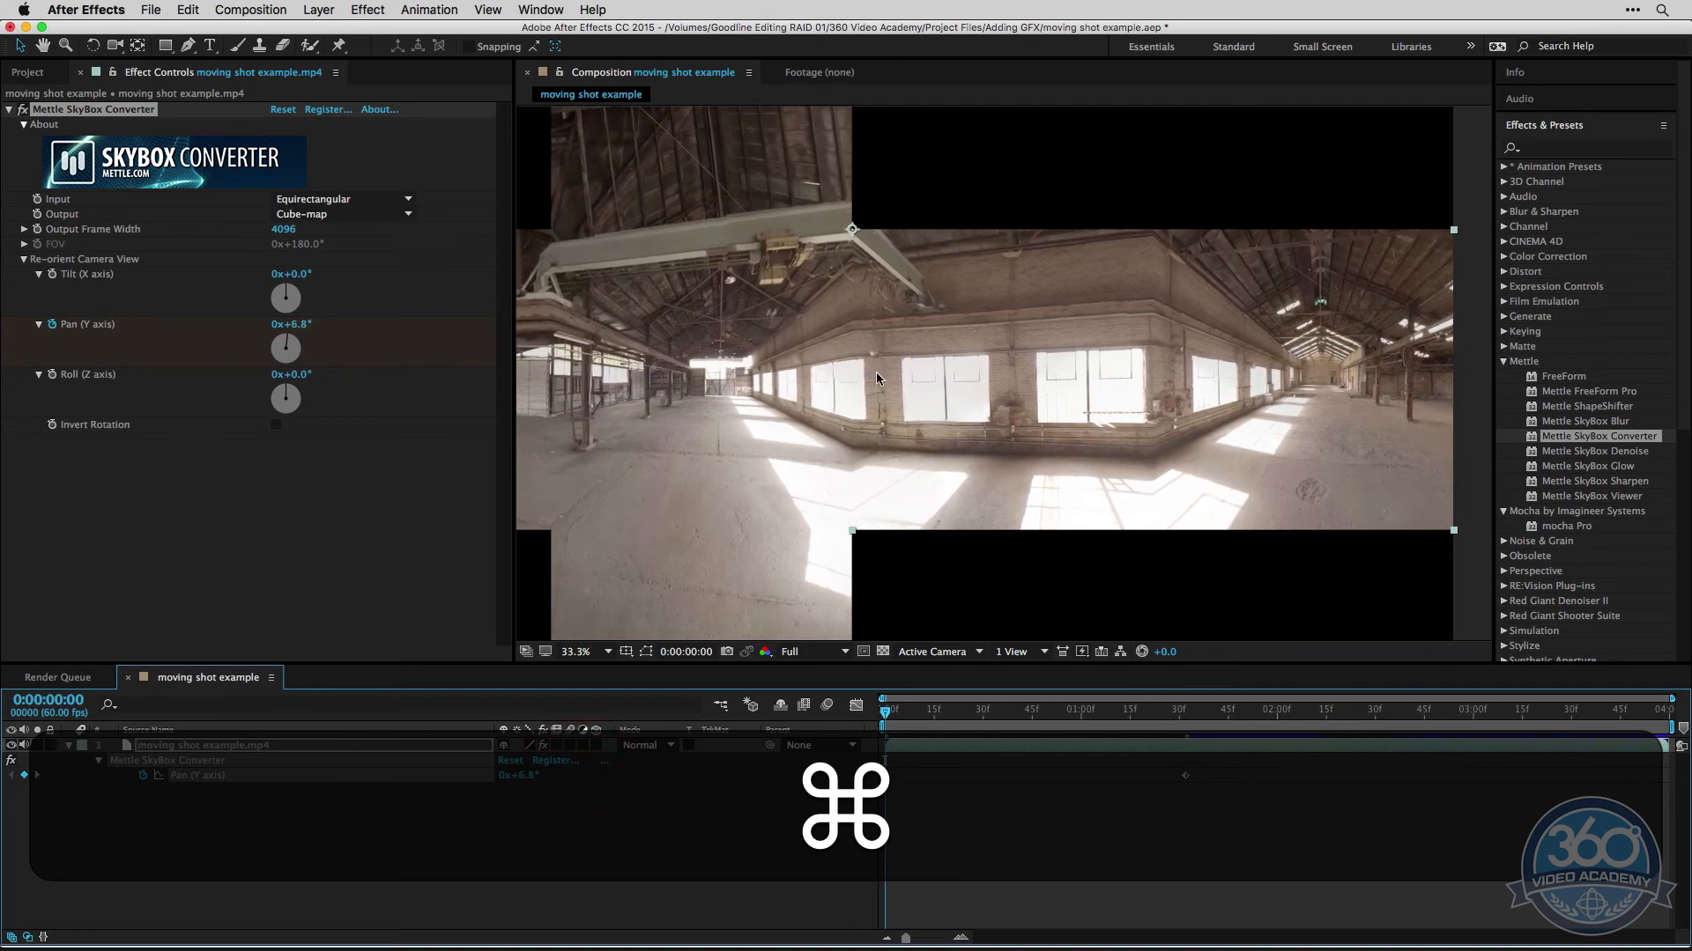
# Show the rulers and place a vertical guide at the boundary between the front face and the window face
pyautogui.press('super+r')
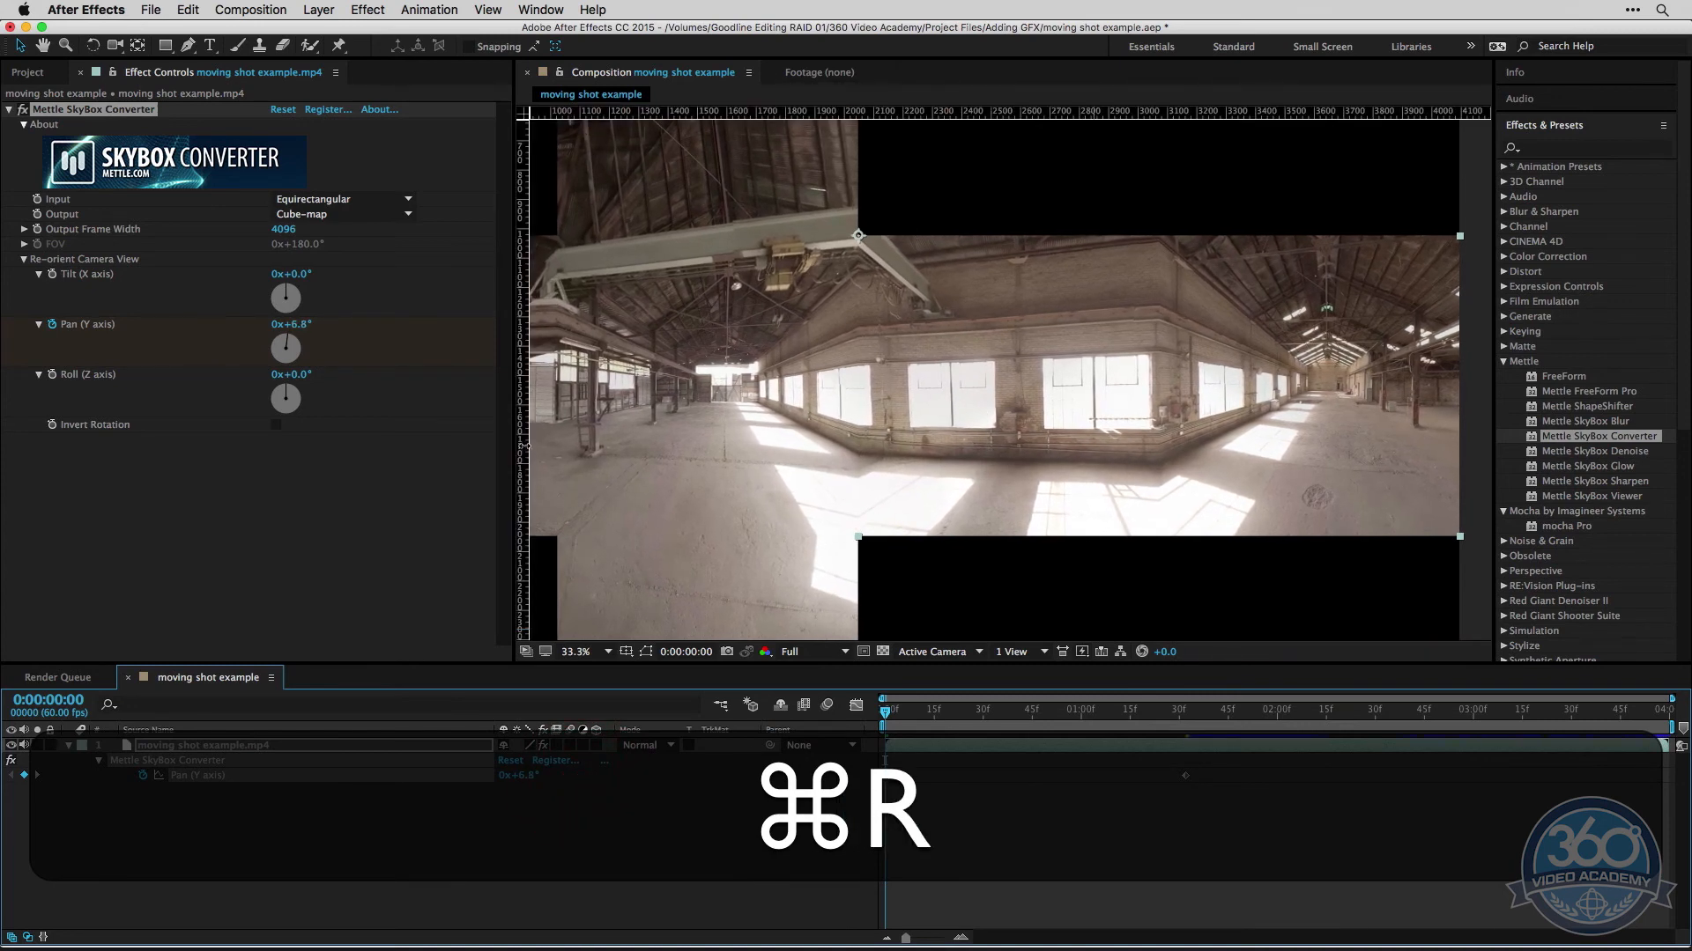
pyautogui.moveTo(523, 432); pyautogui.dragTo(857, 432)
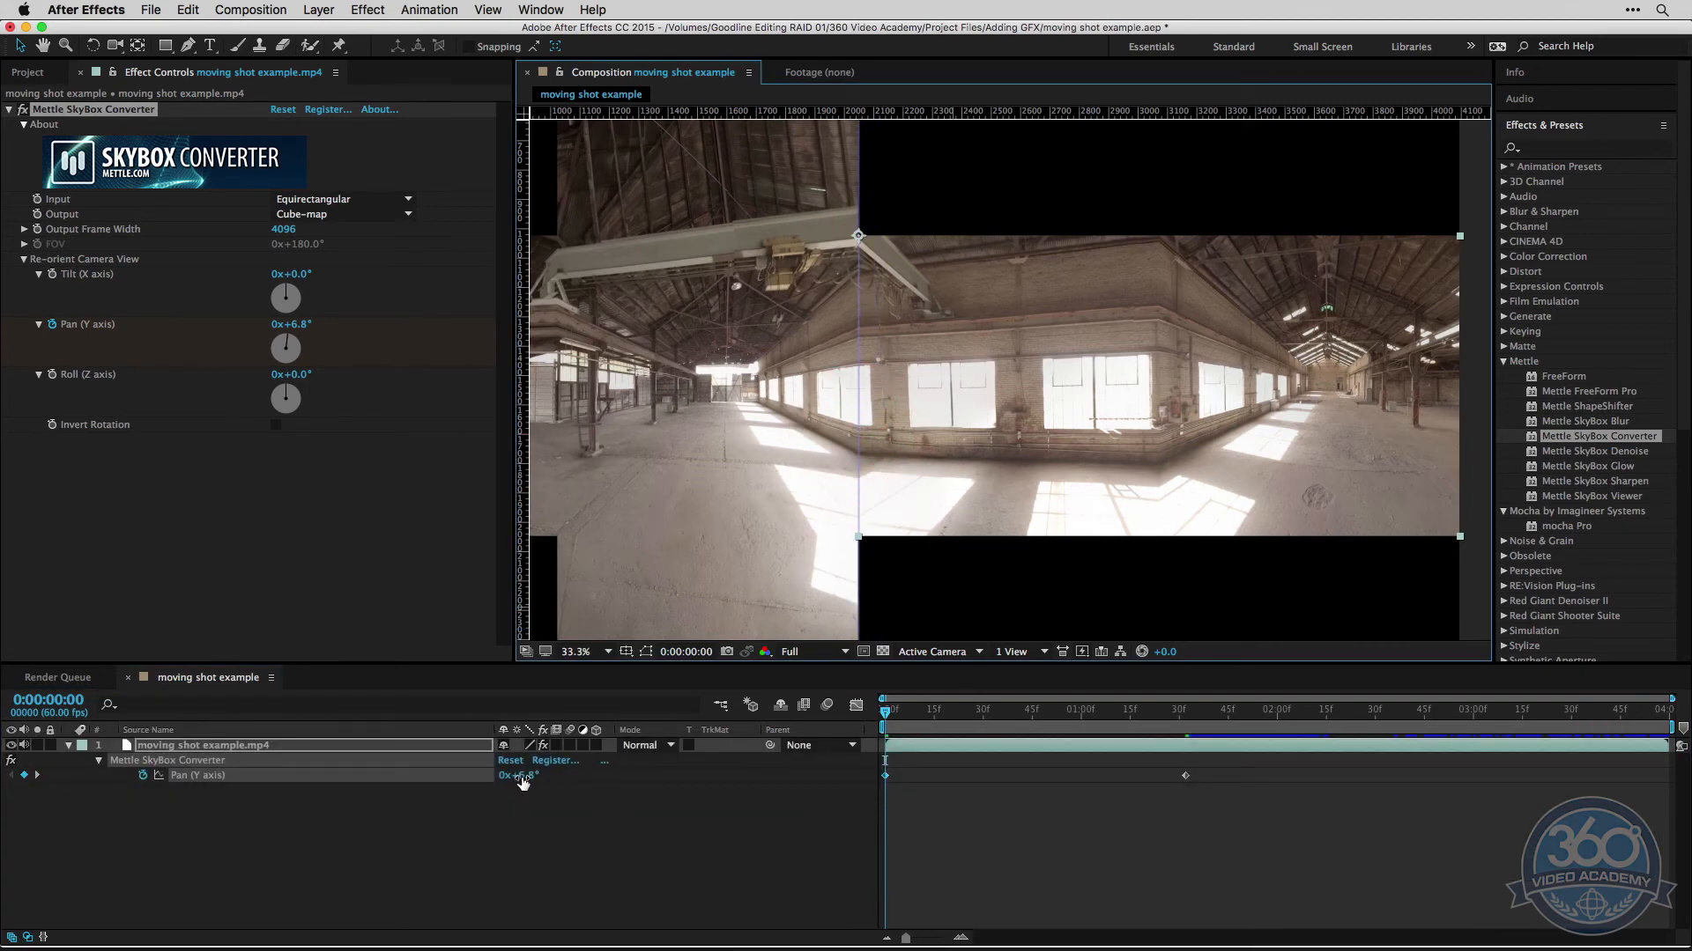
# Reset the first Pan (Y axis) keyframe to 0° for comparison with the guide, and change it to about 9.9°
pyautogui.rightClick(523, 779)
pyautogui.click(427, 809)
pyautogui.click(523, 778)
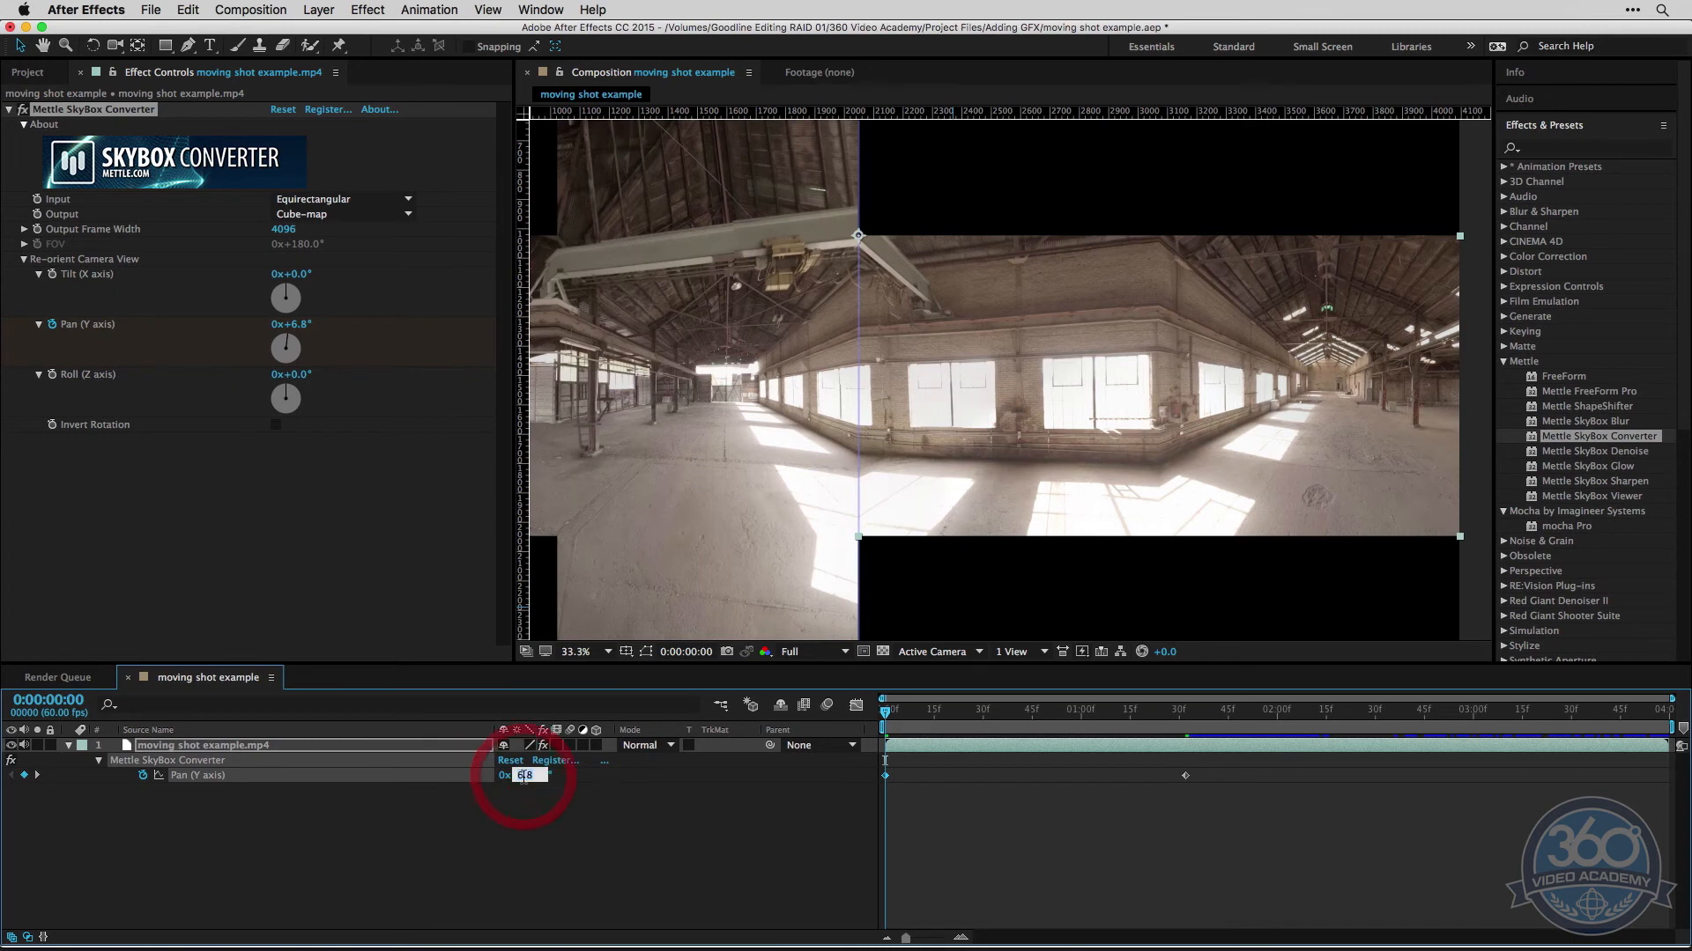
pyautogui.write('0')
pyautogui.press('Return')
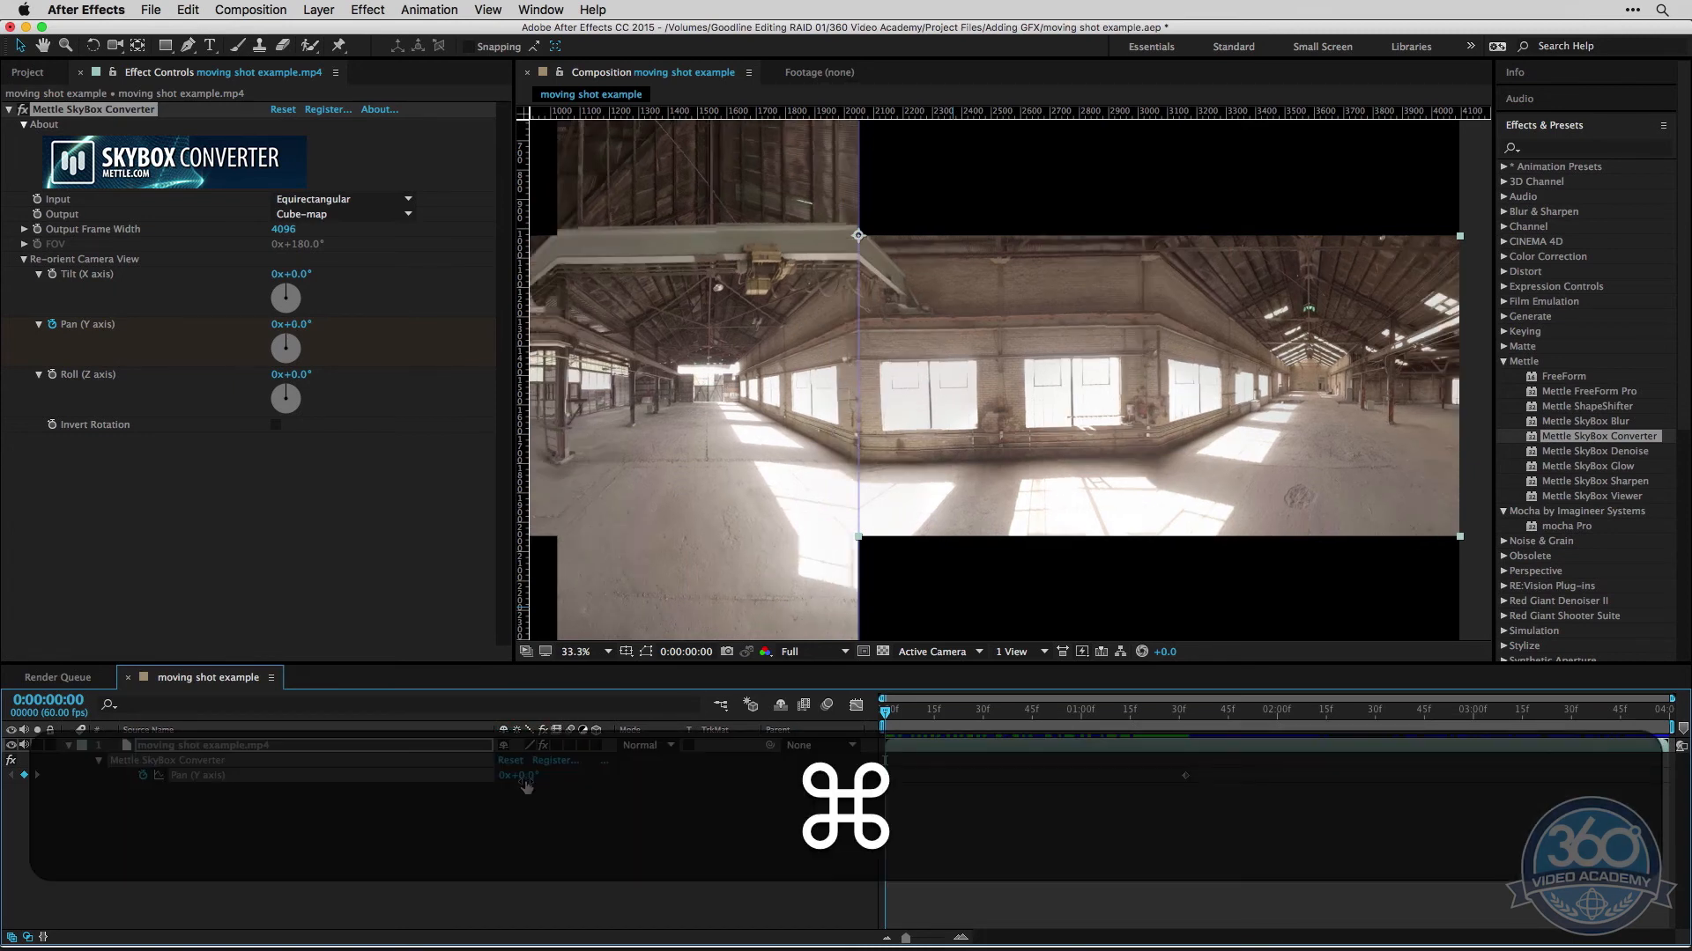
pyautogui.moveTo(524, 777); pyautogui.dragTo(616, 784)
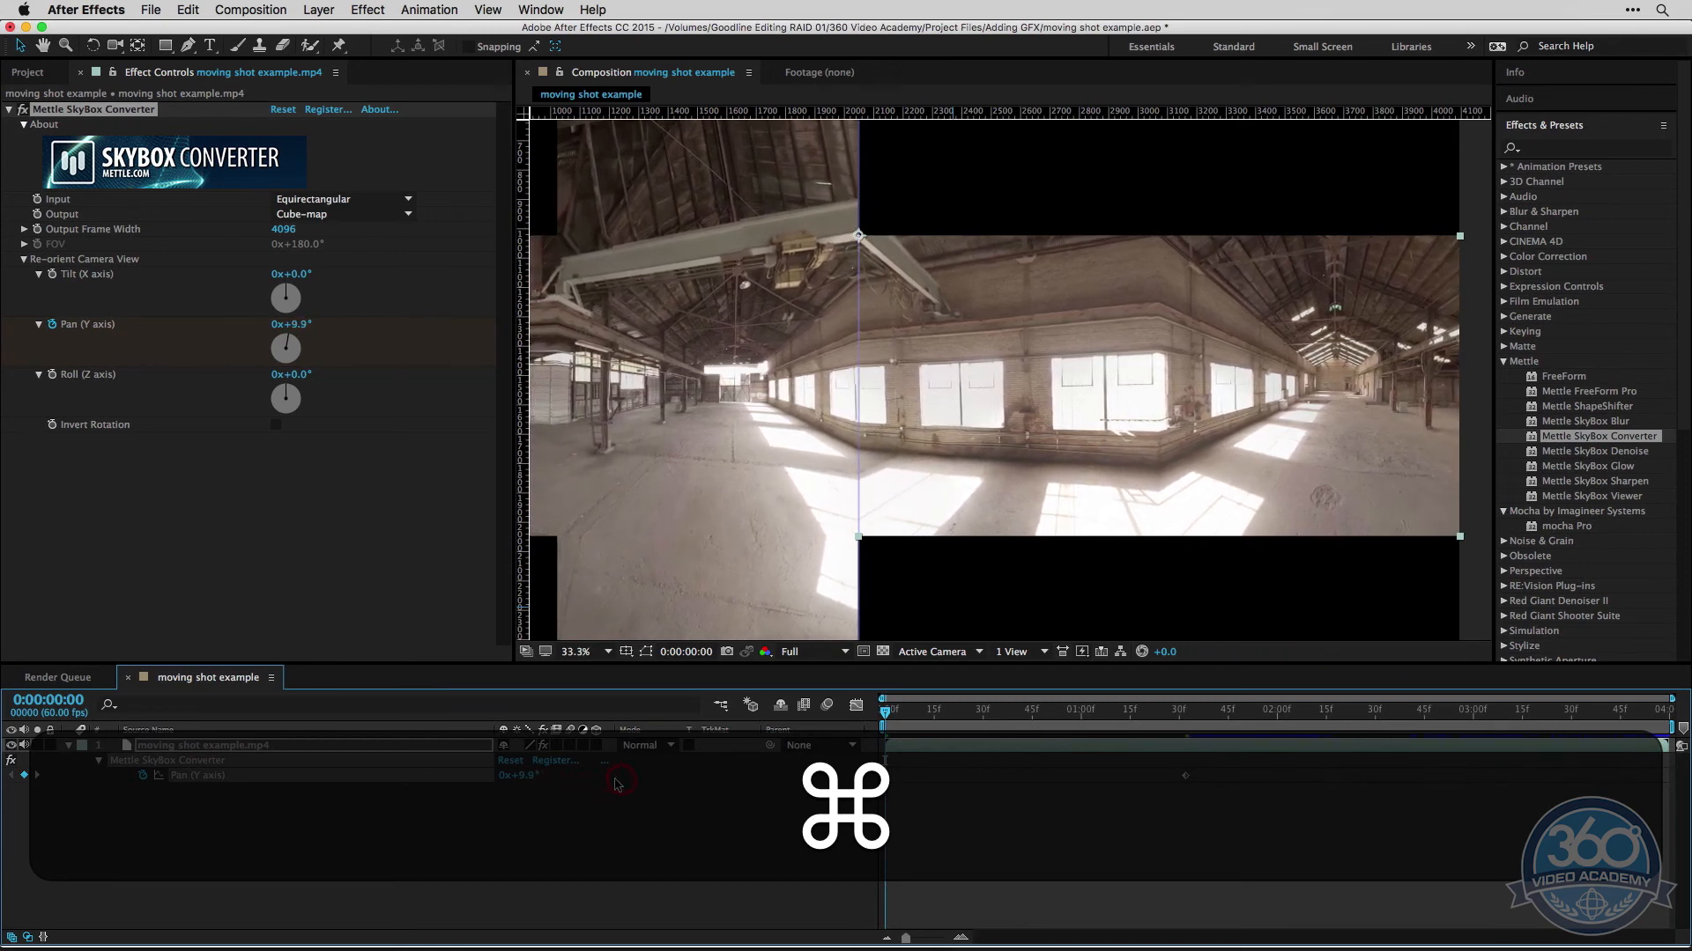
# Scrub to the end of the shot and back to the start, checking the pan against the vertical guide
pyautogui.moveTo(886, 716); pyautogui.dragTo(1667, 724)
pyautogui.click(1276, 718)
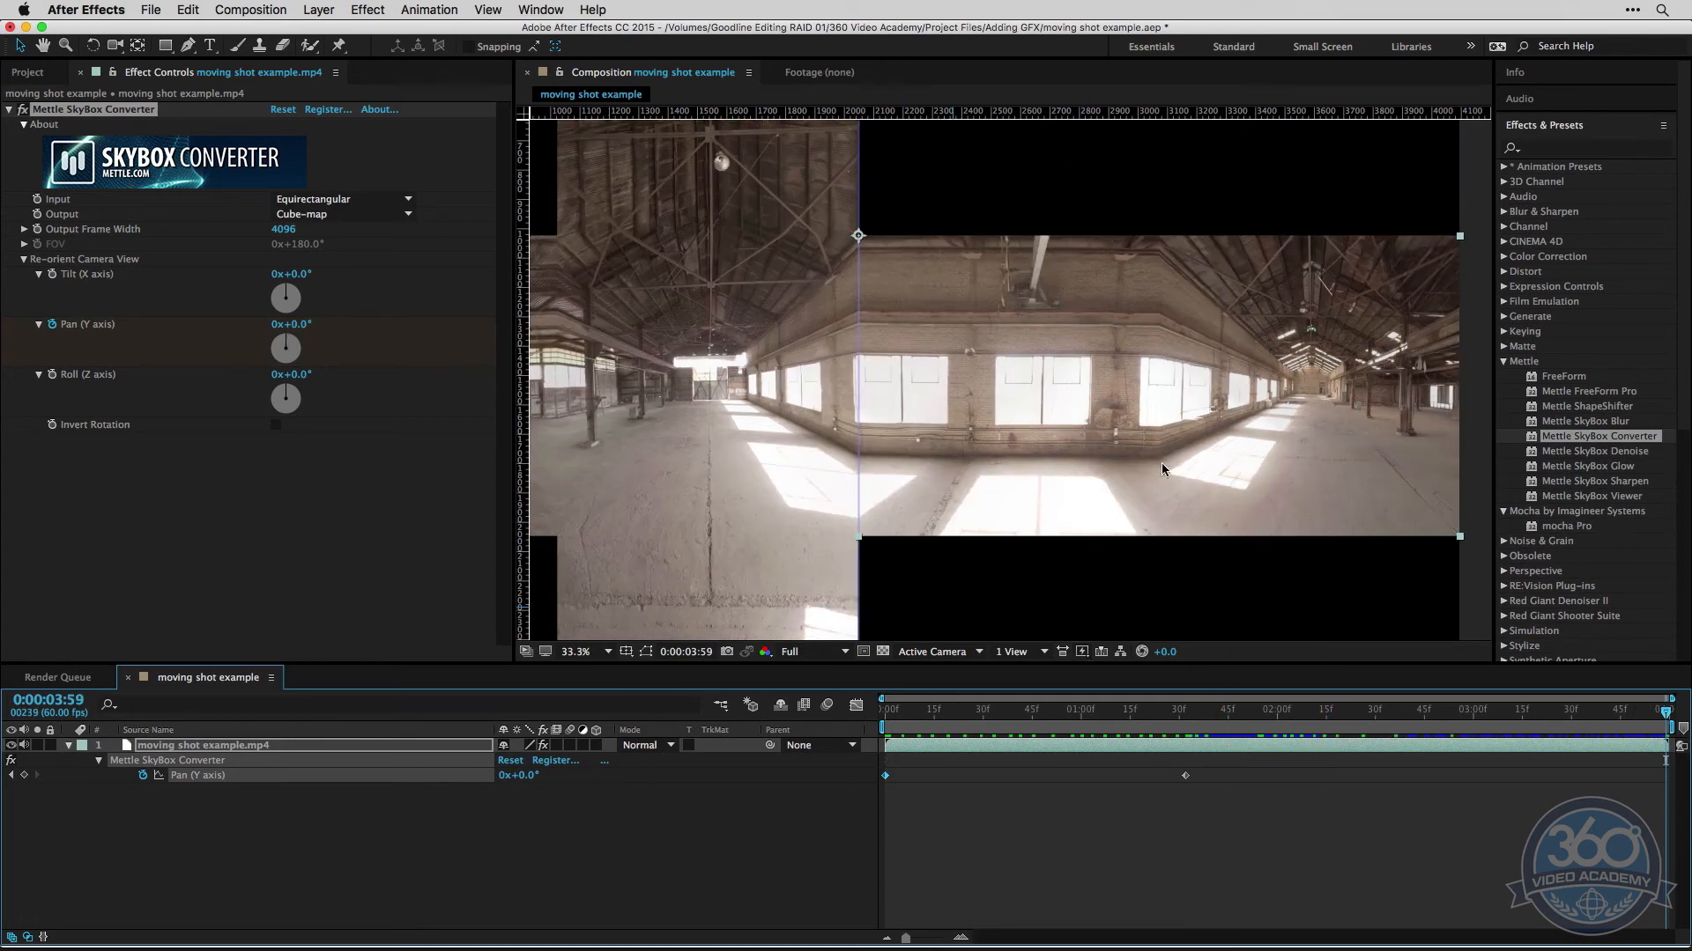
pyautogui.moveTo(1582, 715); pyautogui.dragTo(820, 718)
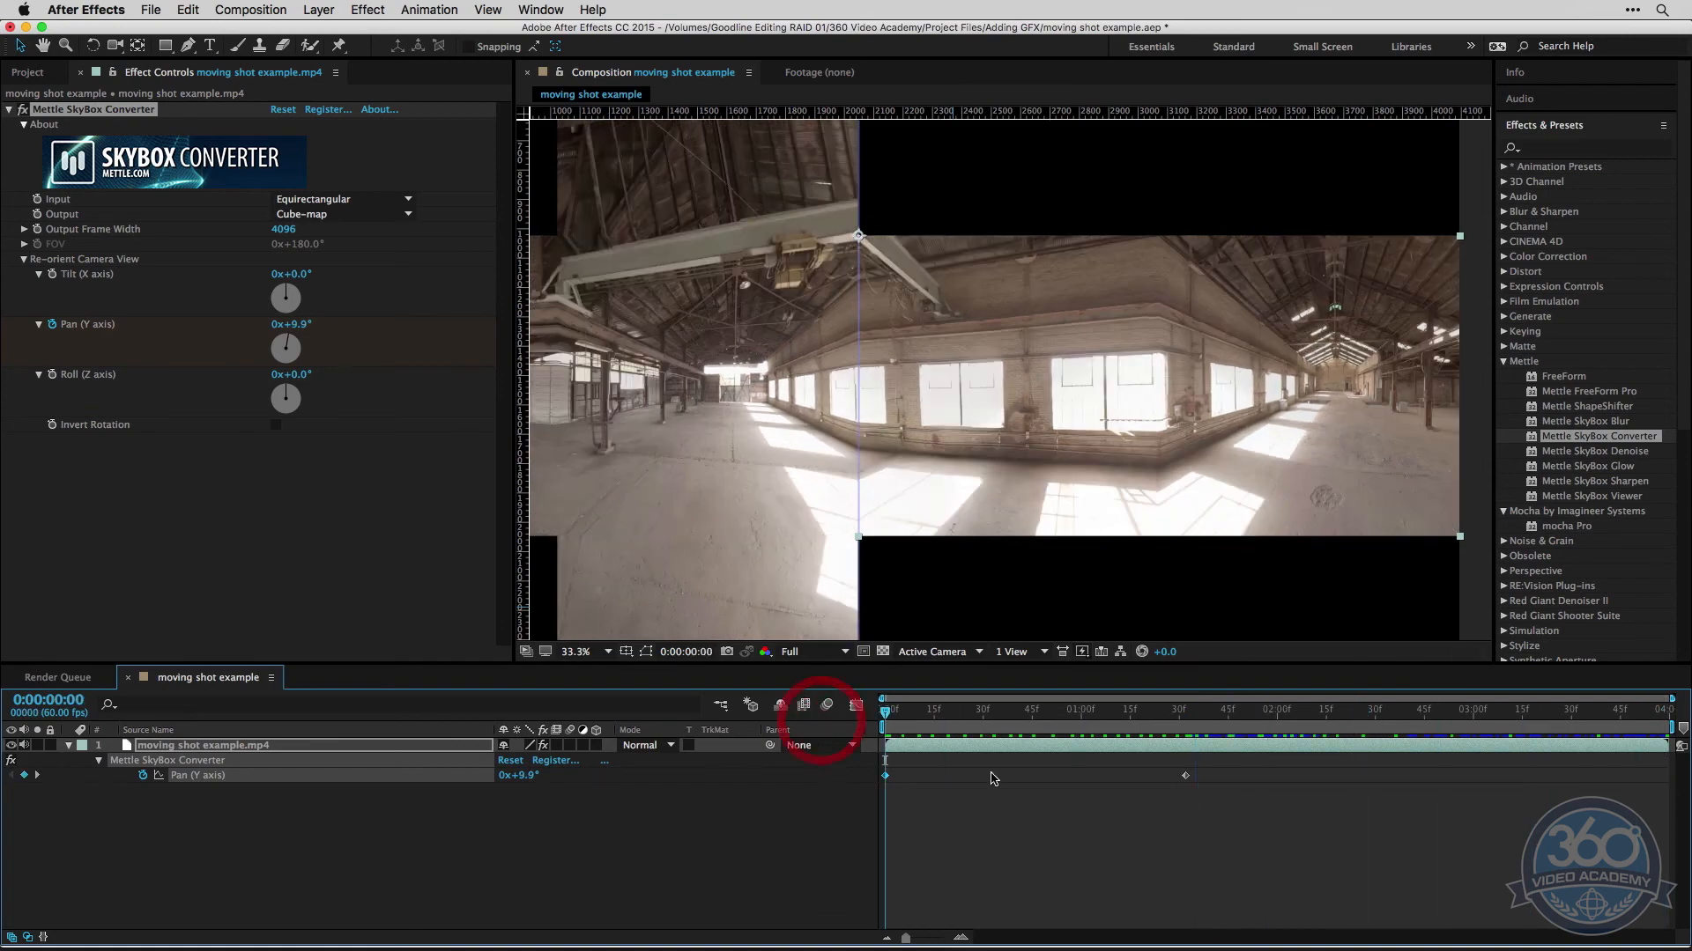
pyautogui.press('super+r')
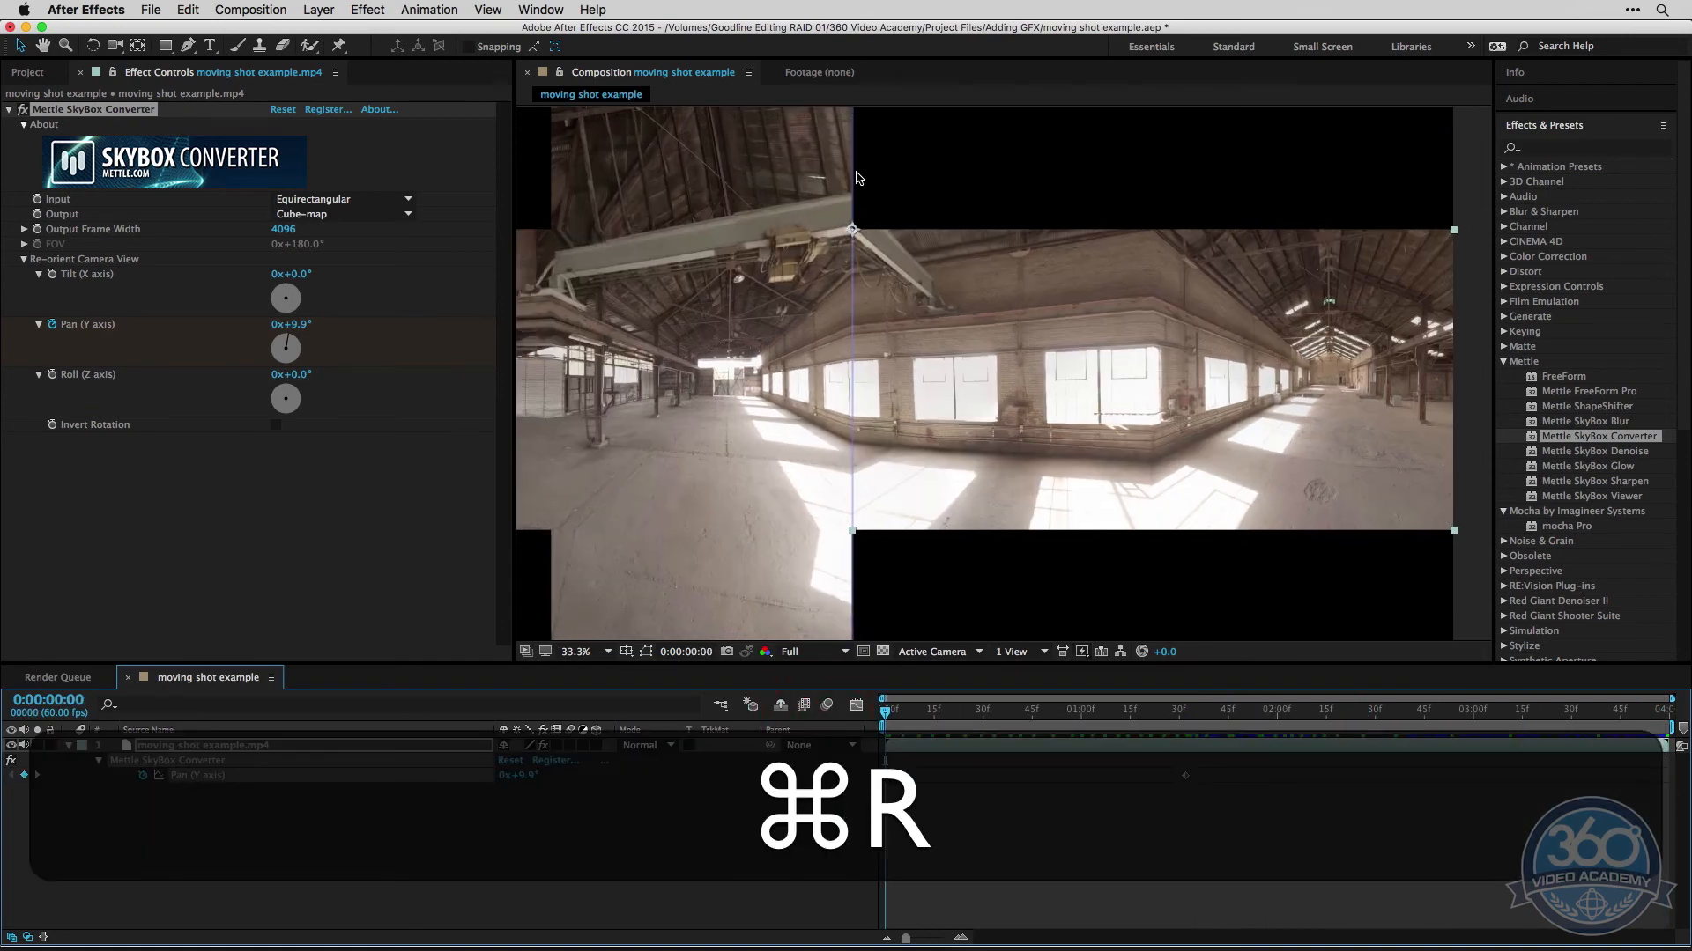
pyautogui.press('super+r')
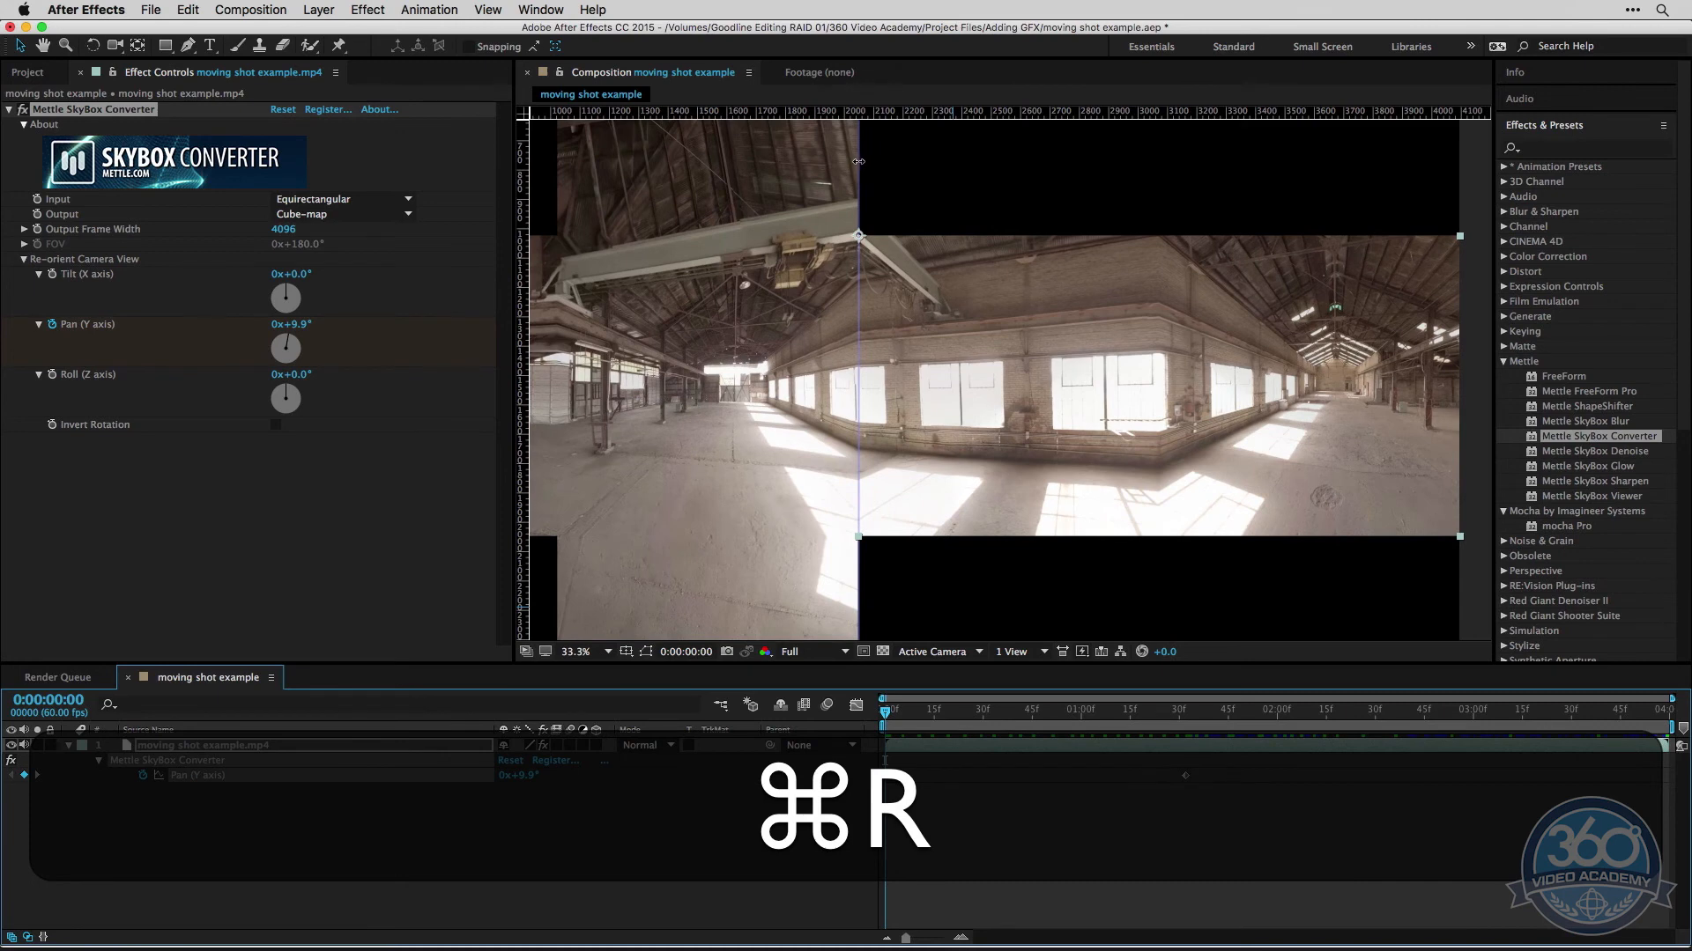
# Remove the vertical guide, hide the rulers, and collapse the footage layer's keyframe properties in the timeline
pyautogui.moveTo(858, 161); pyautogui.dragTo(537, 191)
pyautogui.press('super+r')
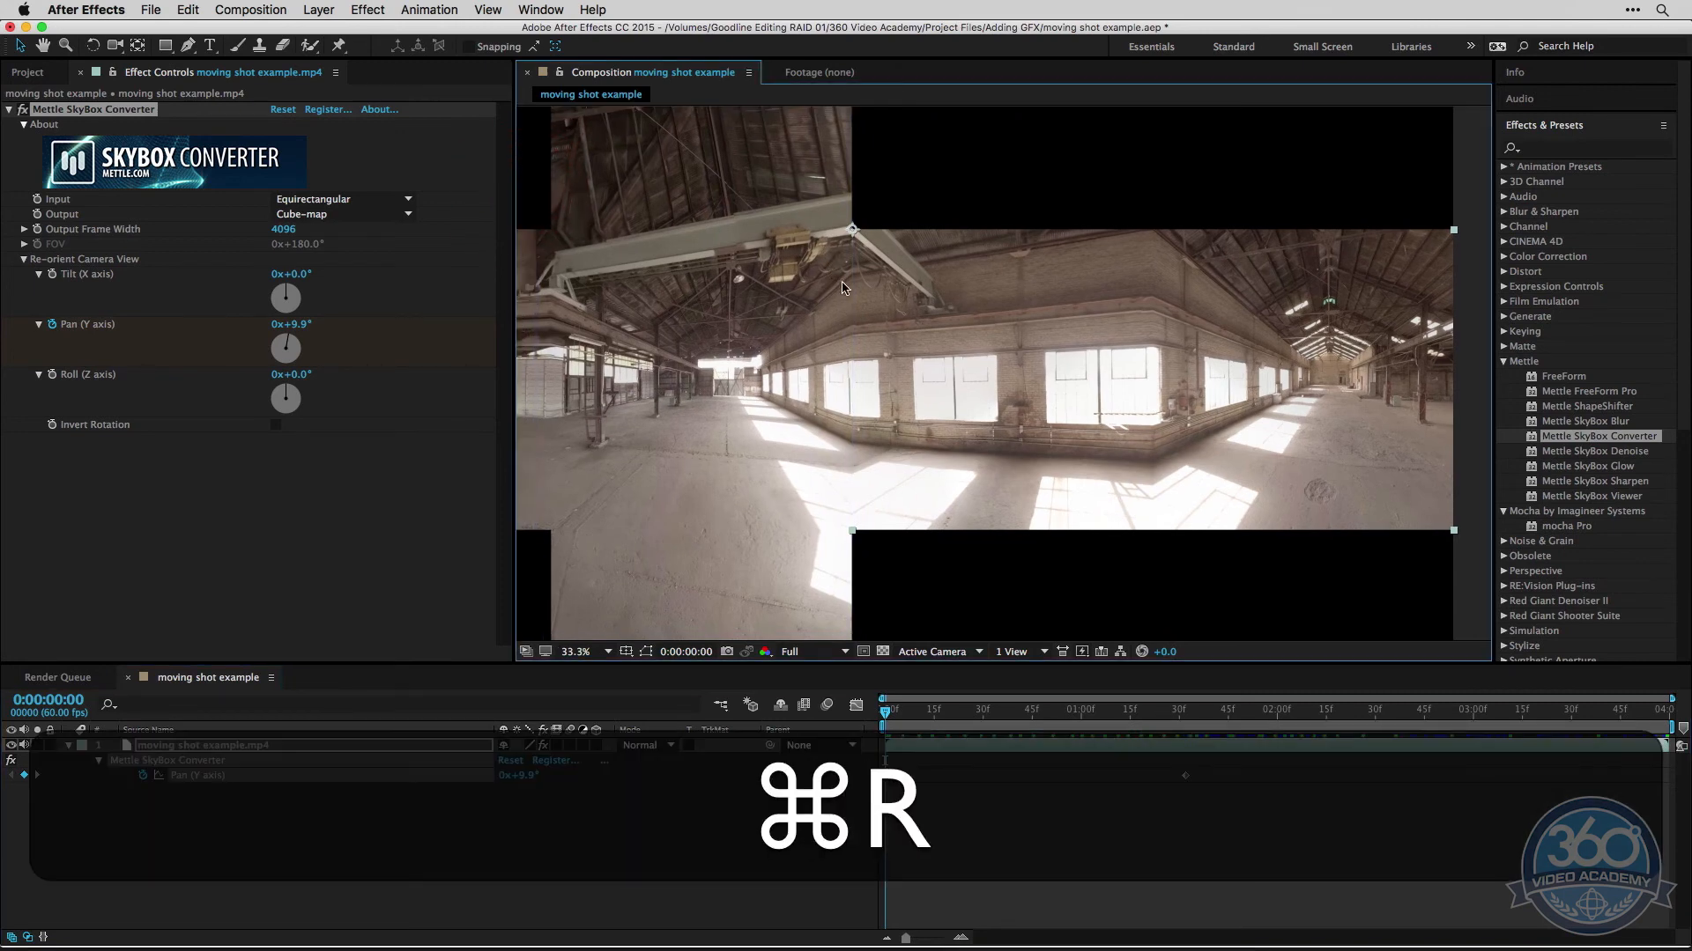
pyautogui.click(607, 652)
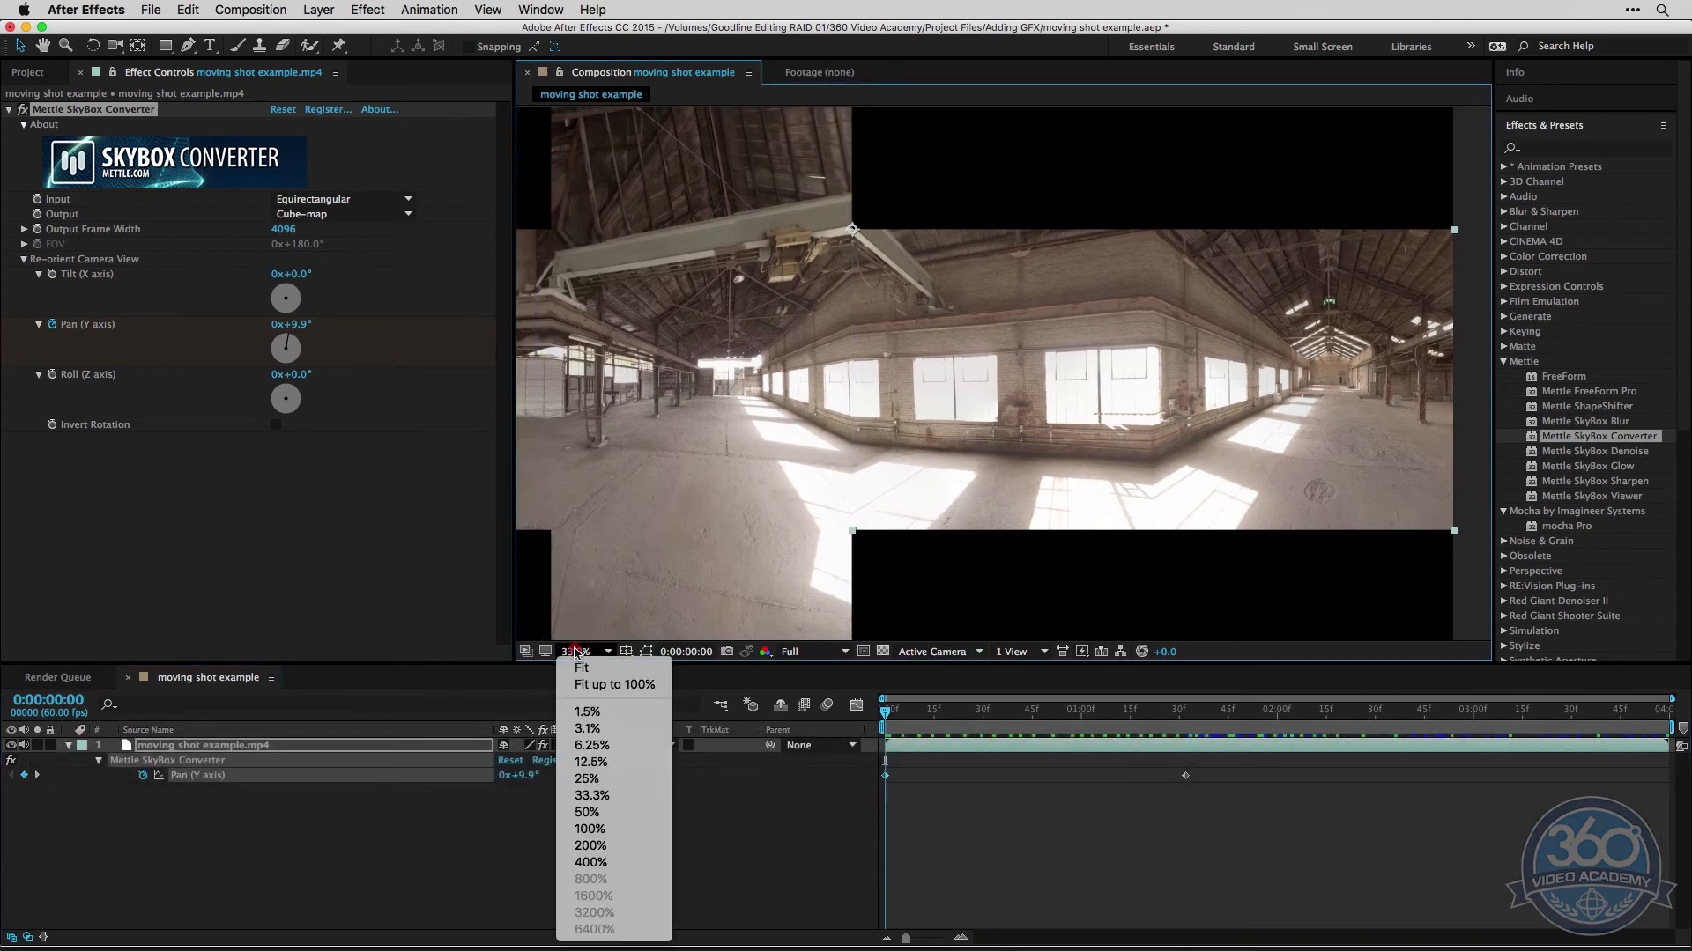
pyautogui.click(638, 685)
pyautogui.click(698, 862)
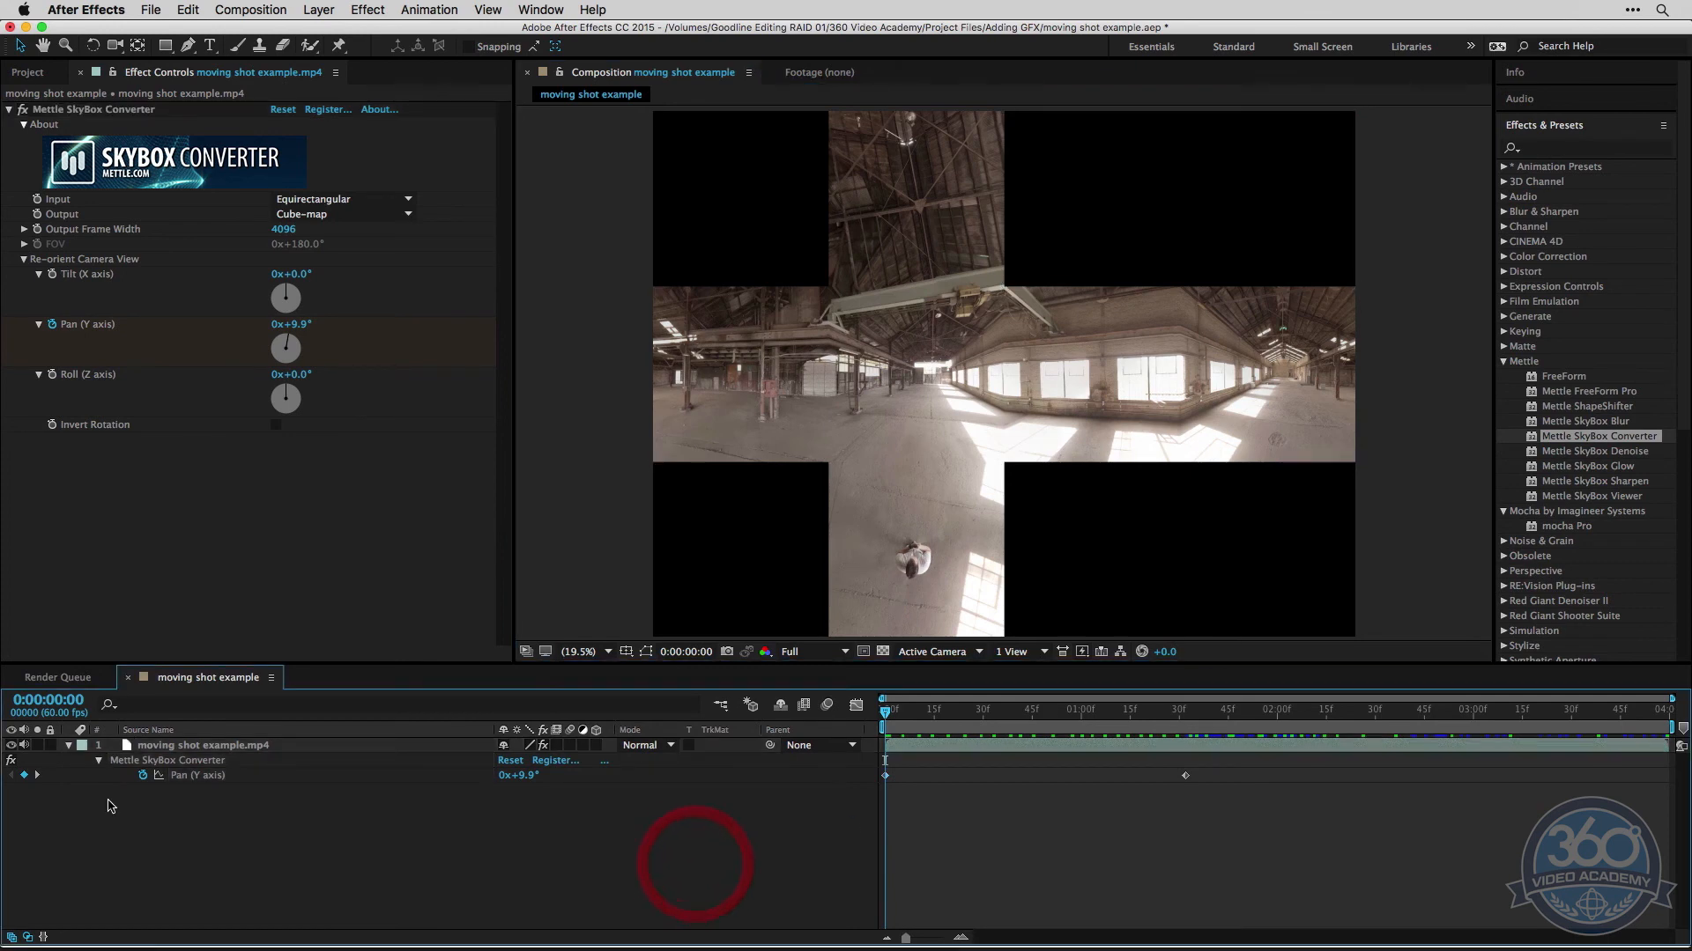
pyautogui.click(493, 804)
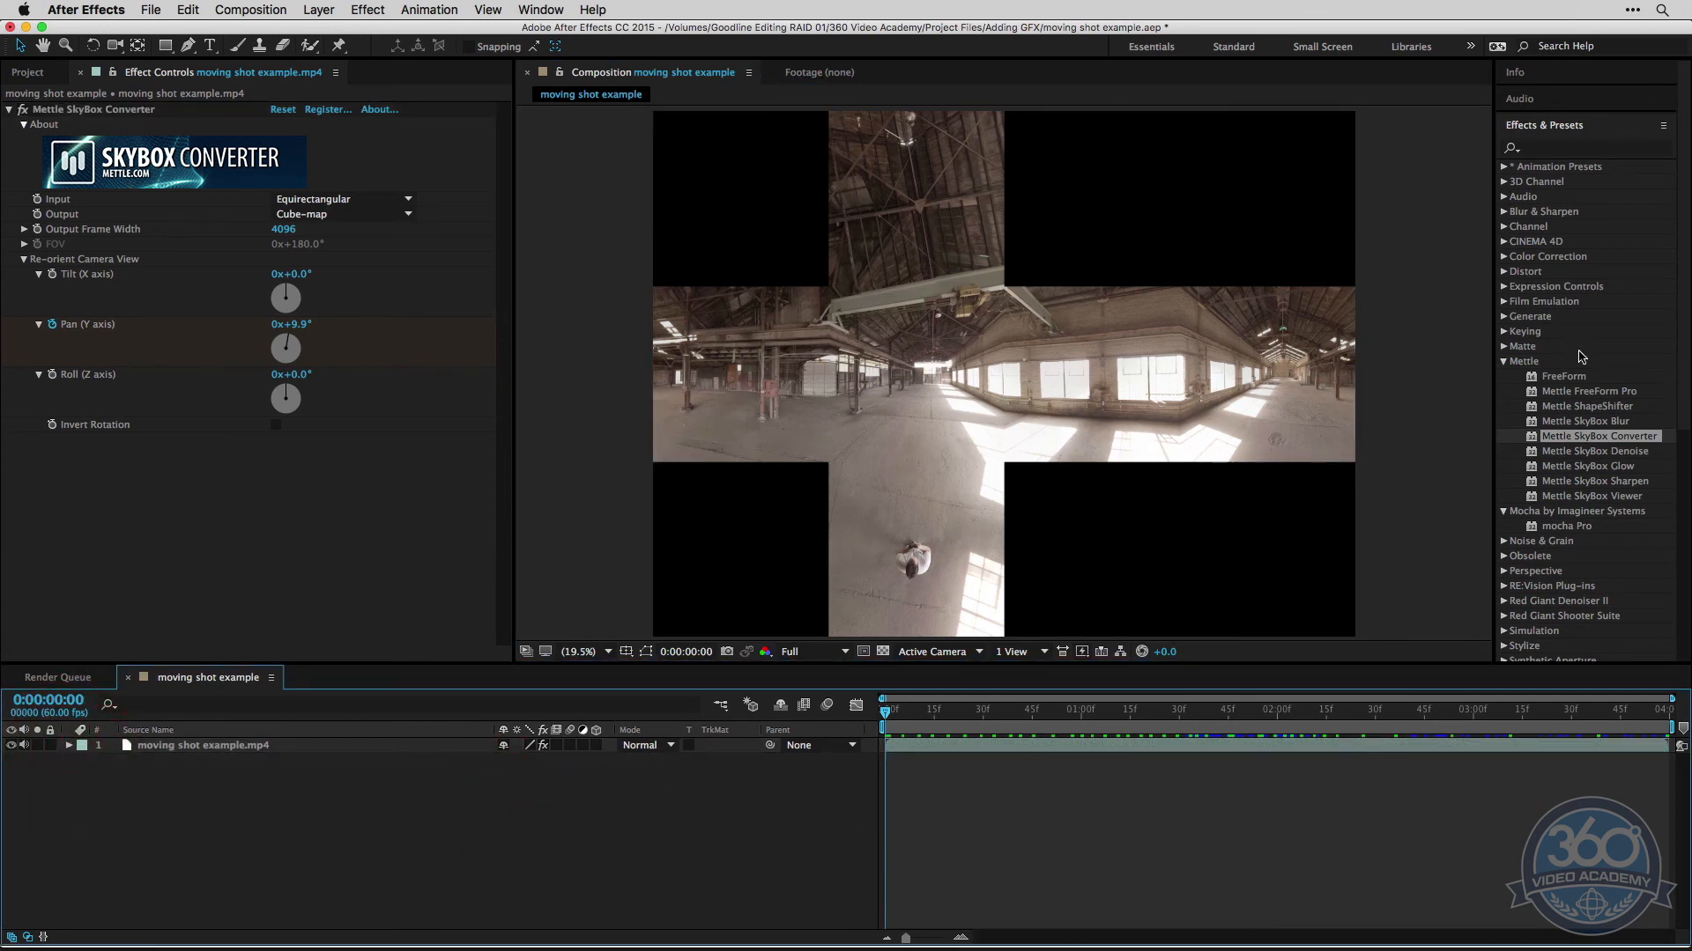
# Pre-compose the moving shot example.mp4 layer into a new composition named cube, moving all attributes into it
pyautogui.click(221, 745)
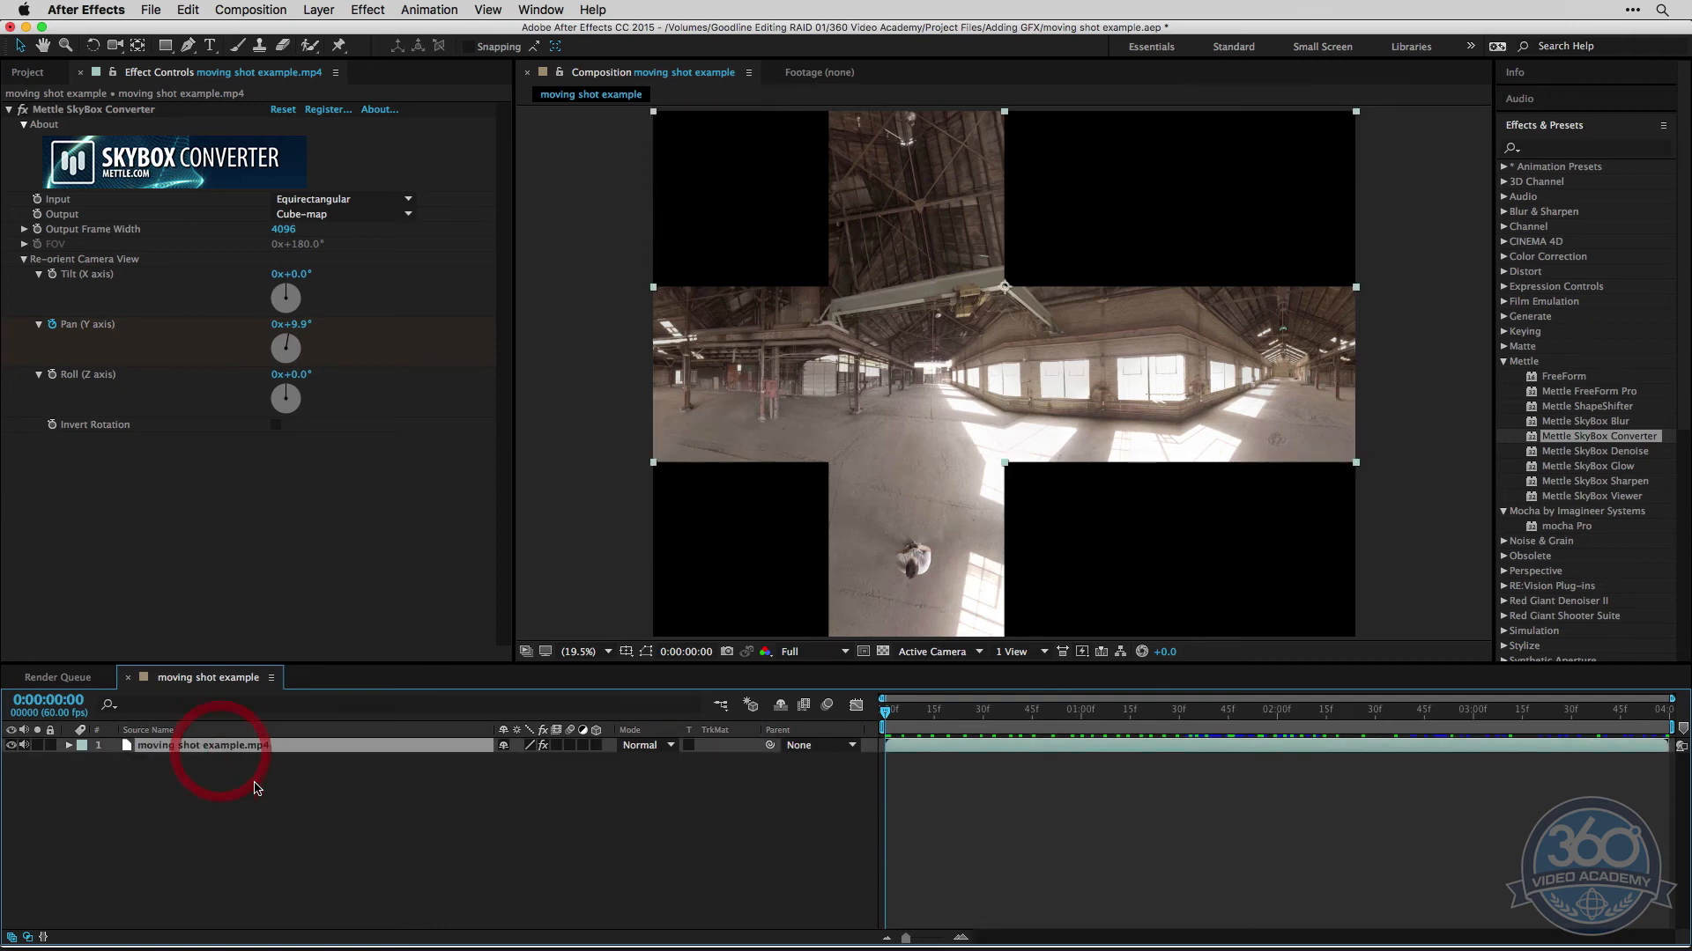
pyautogui.press('shift+super+c')
pyautogui.click(921, 520)
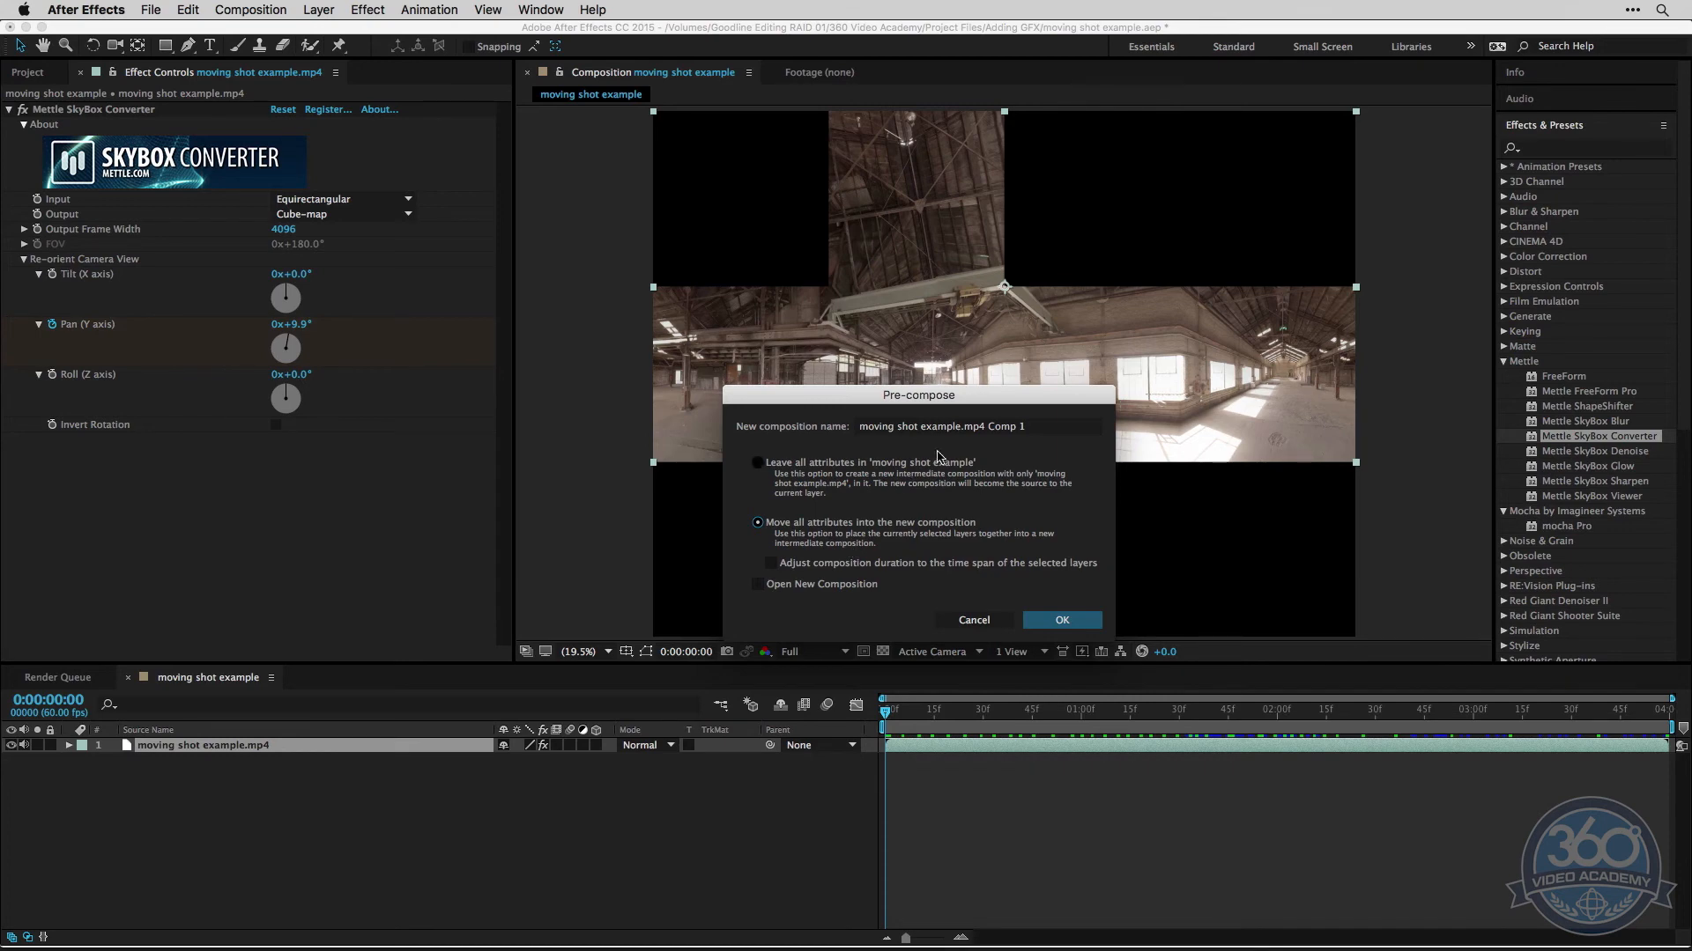
pyautogui.click(812, 427)
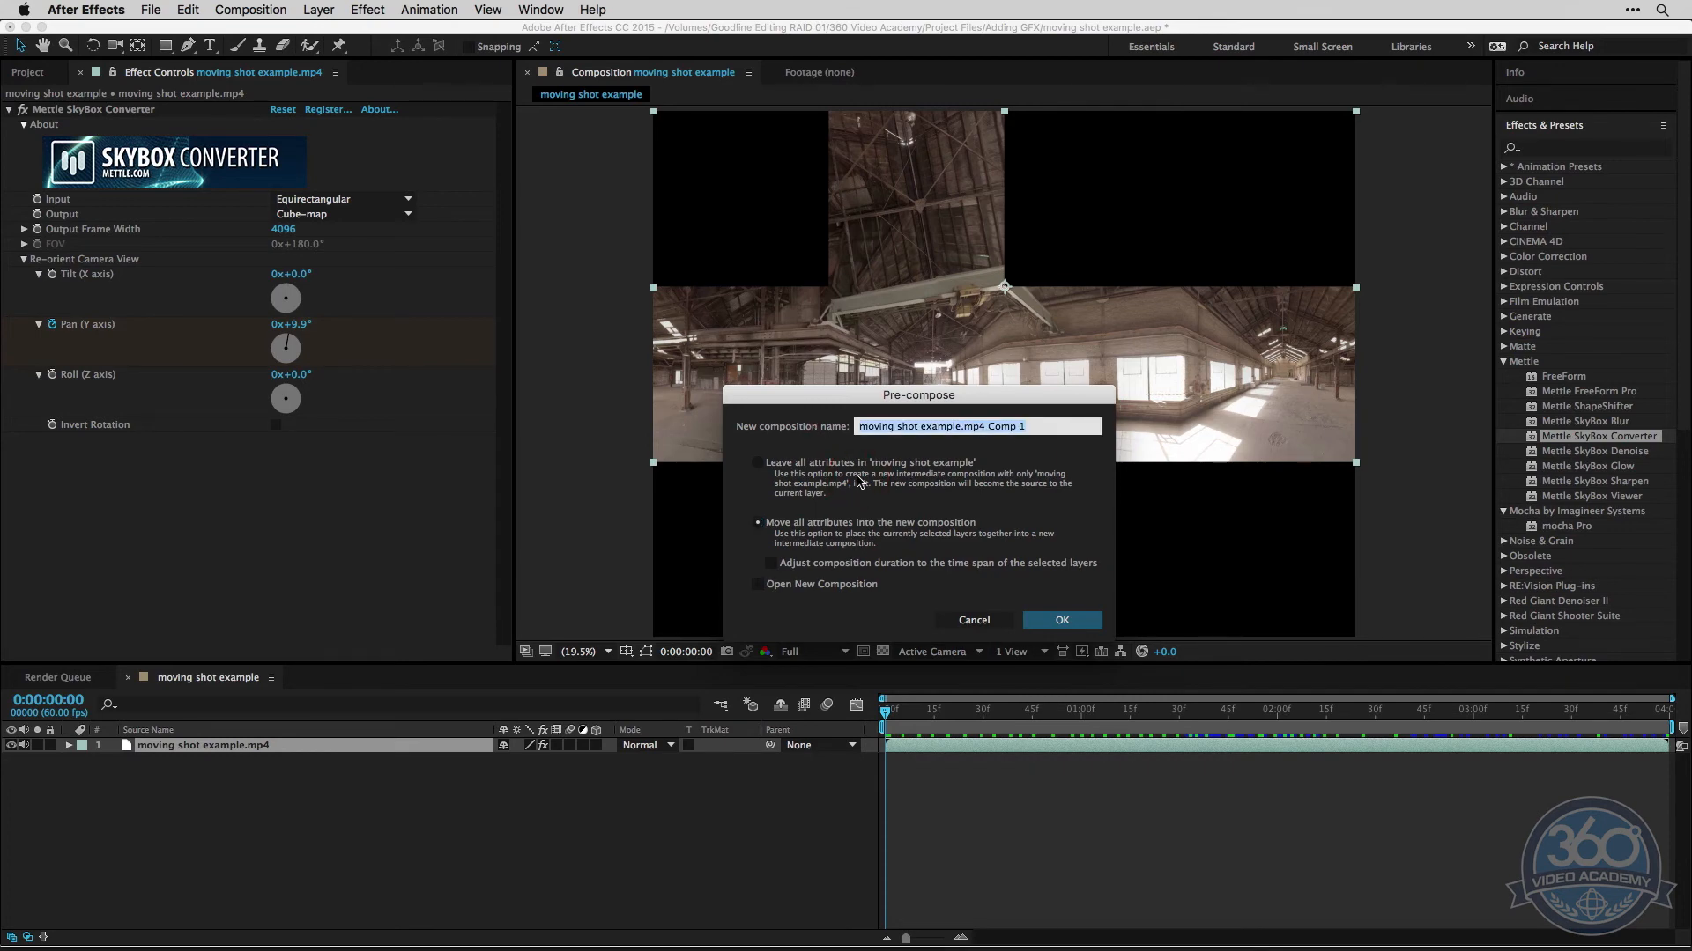
pyautogui.write('cube')
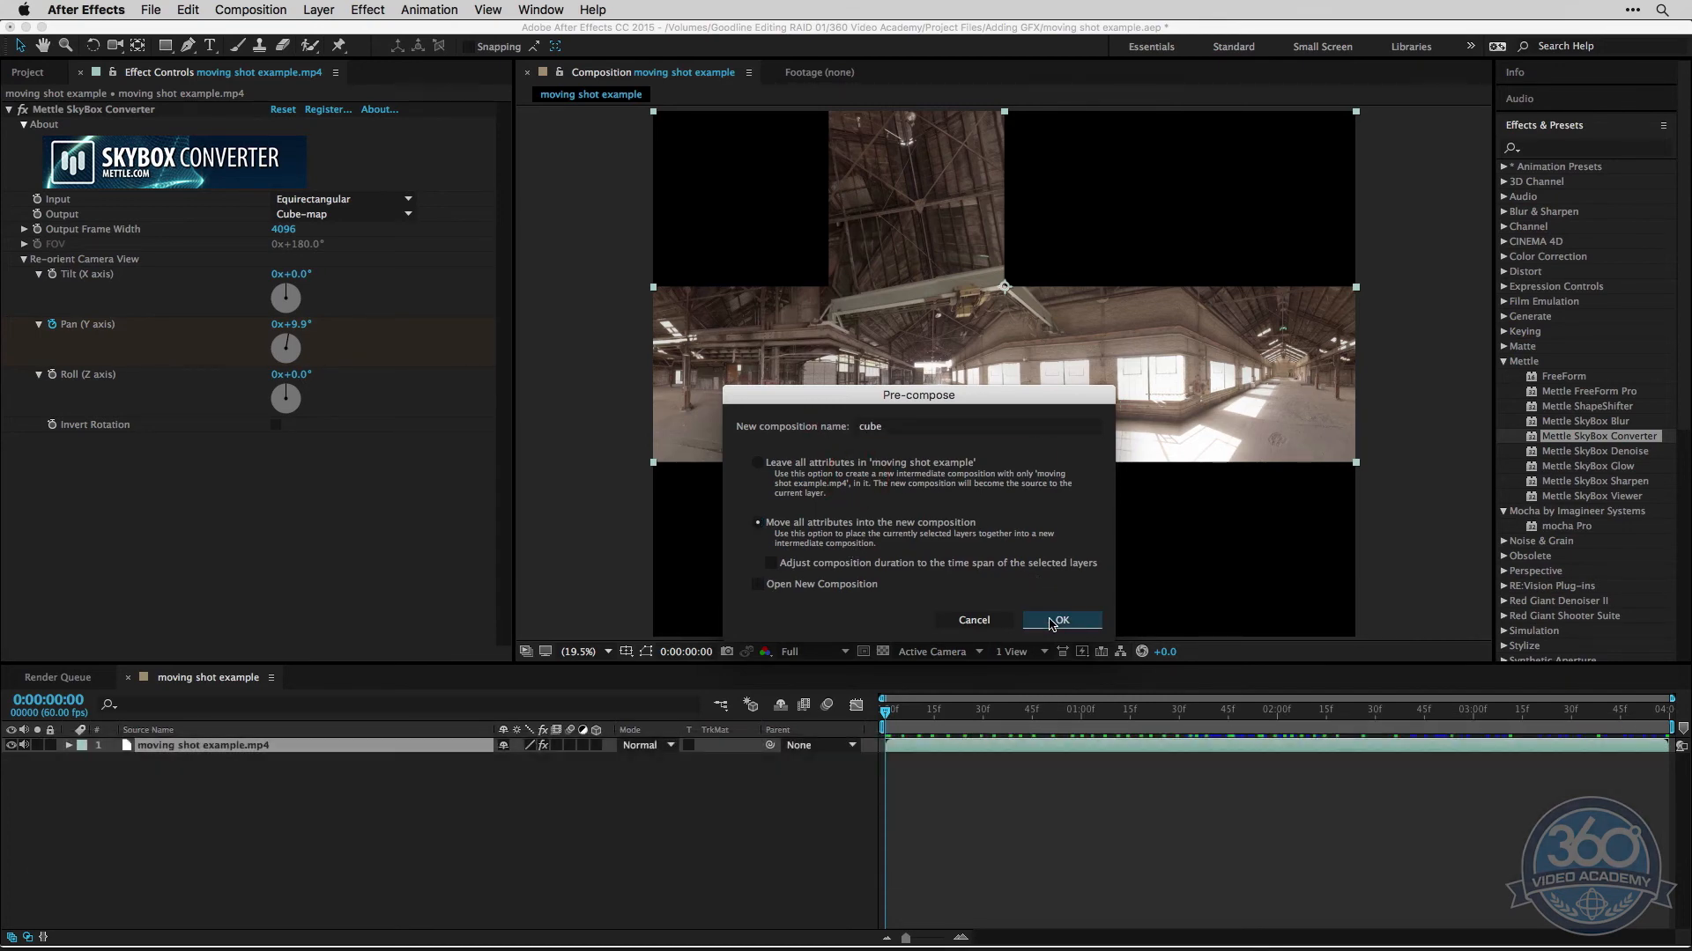
pyautogui.click(1052, 621)
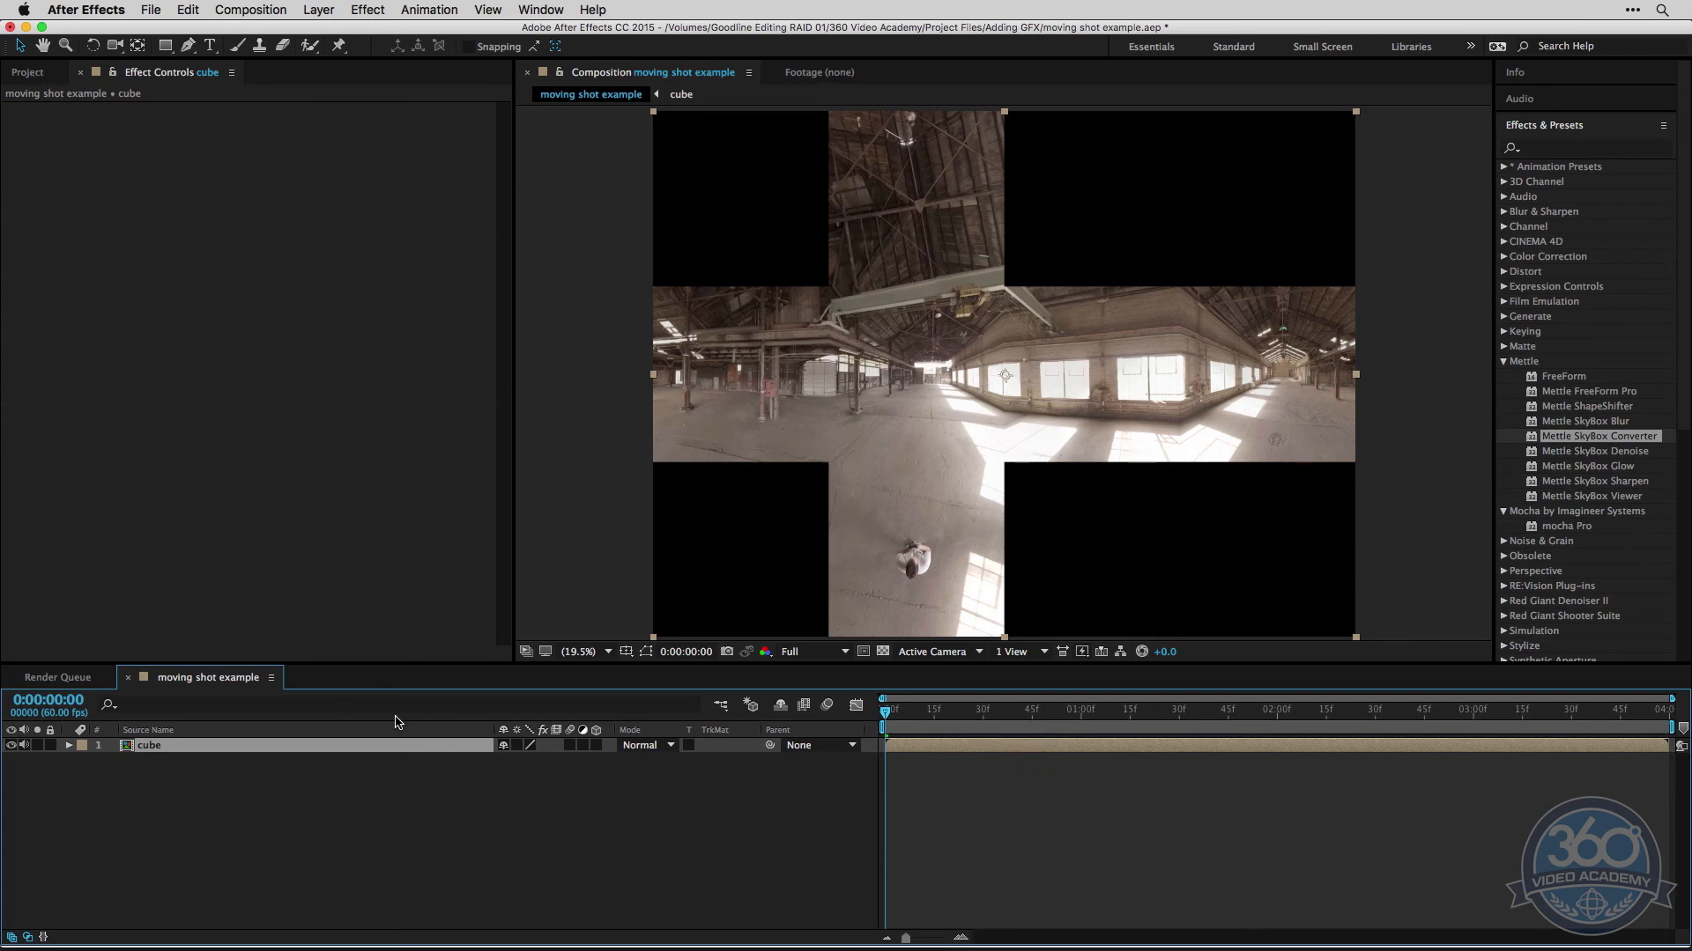
# Apply the mocha Pro effect to the cube layer and open its tracking interface
pyautogui.click(1553, 527)
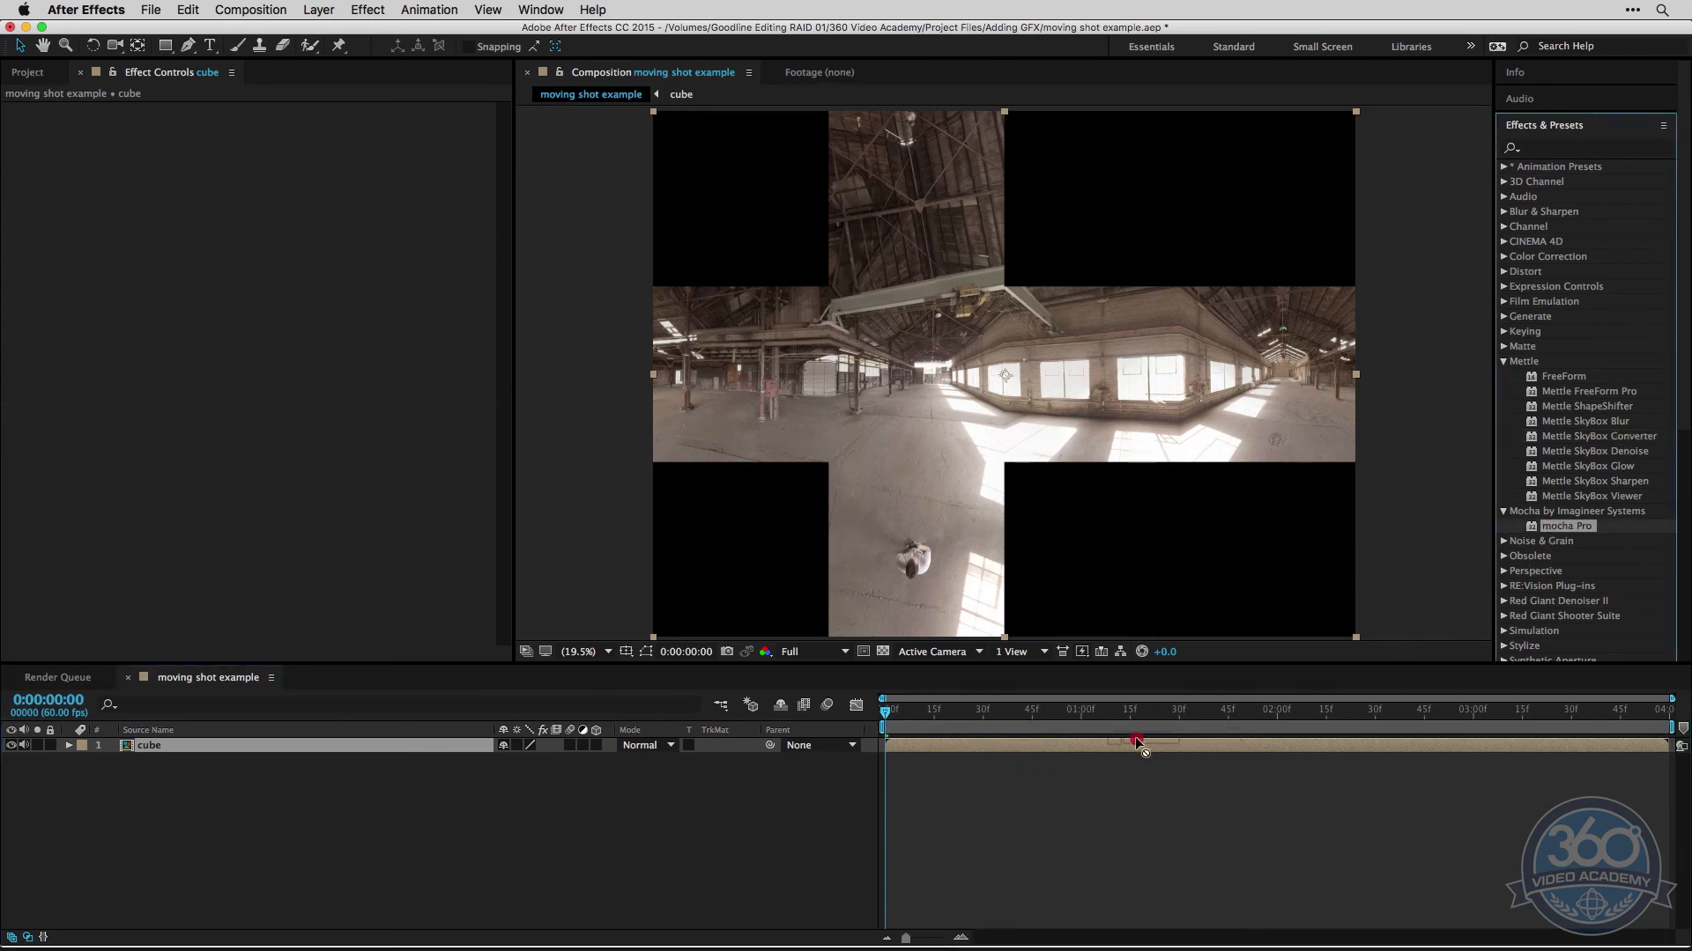
pyautogui.moveTo(1135, 739); pyautogui.dragTo(1134, 747)
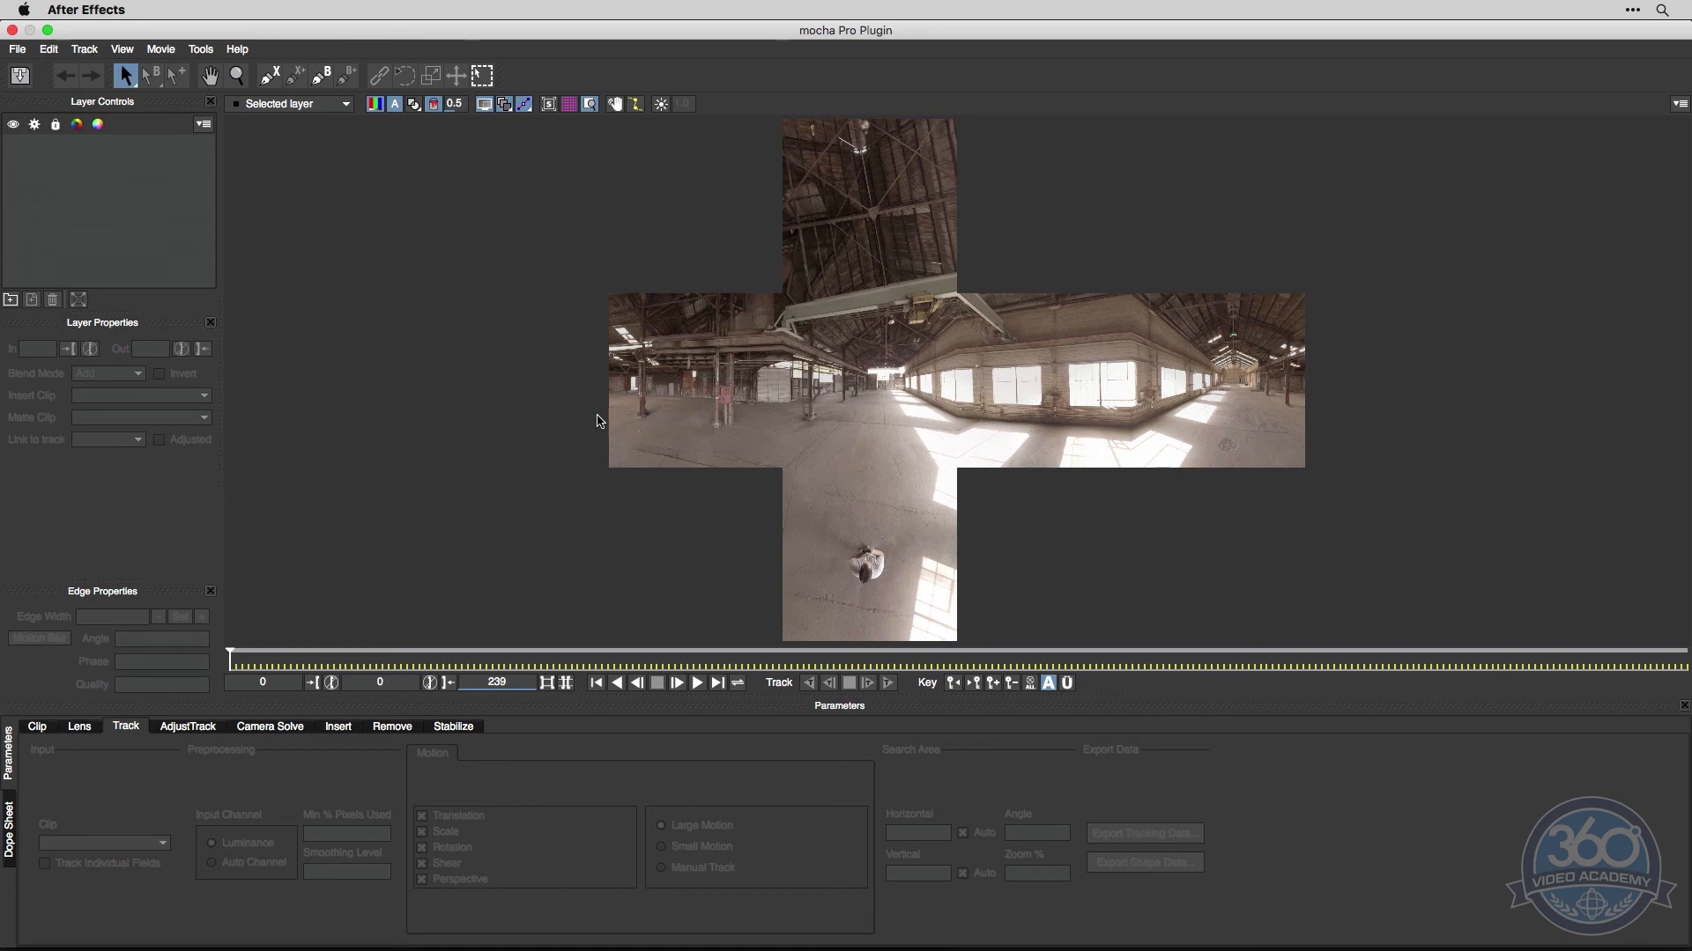
# Draw a four-point X-spline around the front window wall on the first frame and sharpen all of its corners
pyautogui.press('z')
pyautogui.moveTo(1108, 451); pyautogui.dragTo(1118, 295)
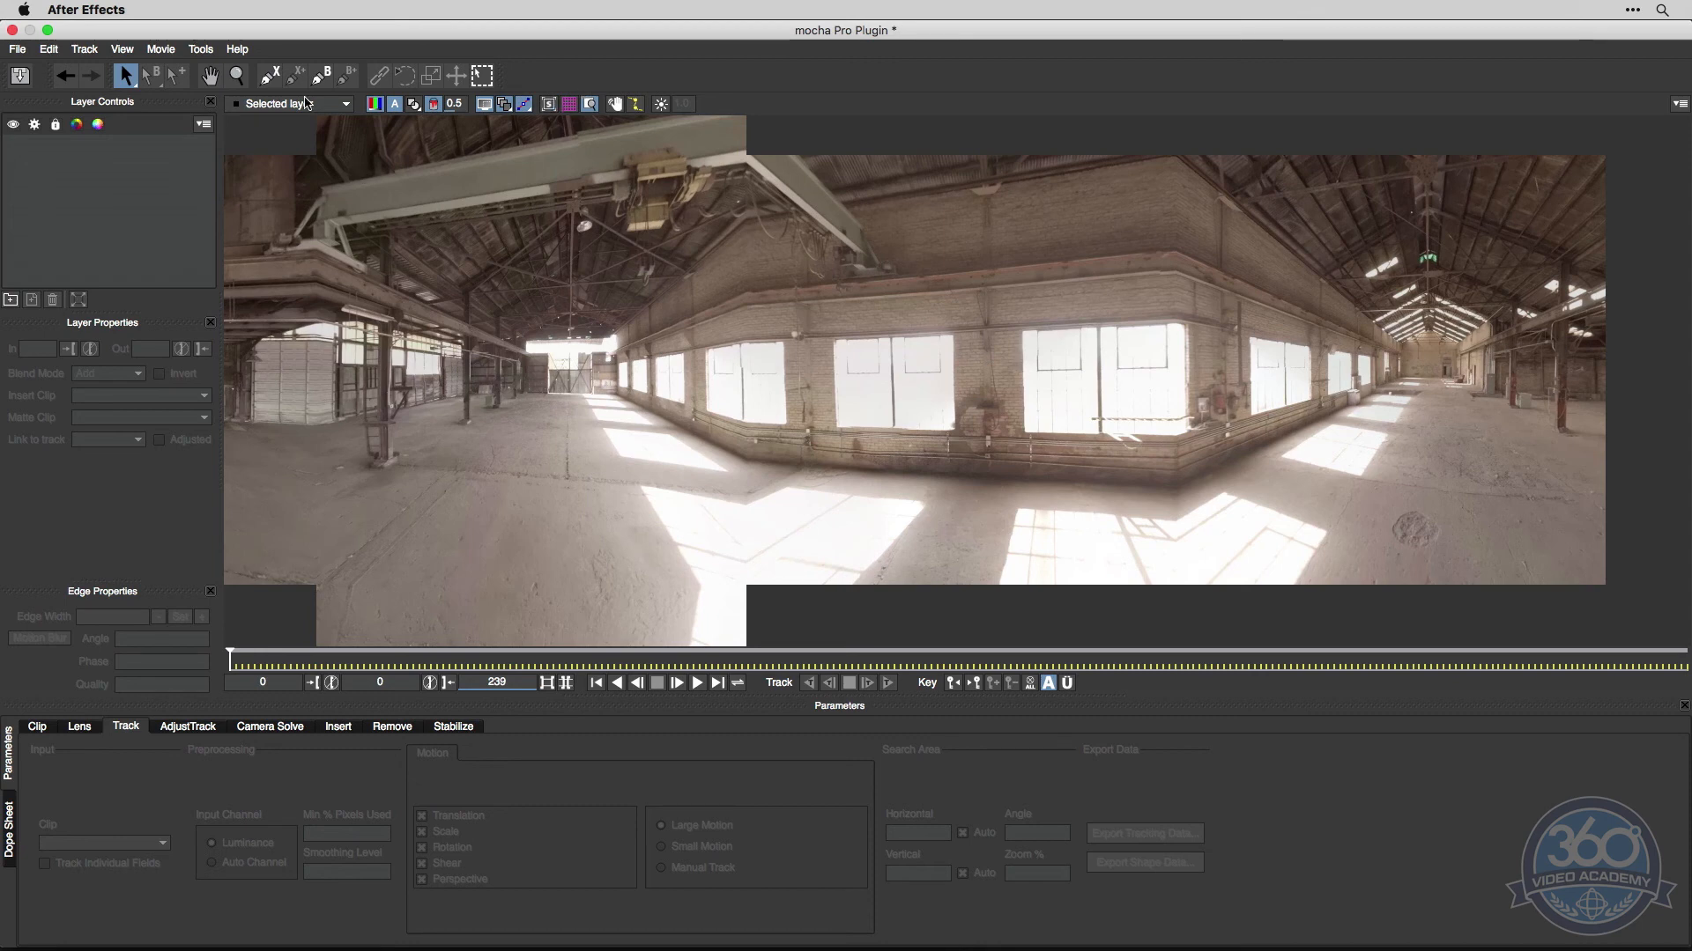
pyautogui.click(270, 76)
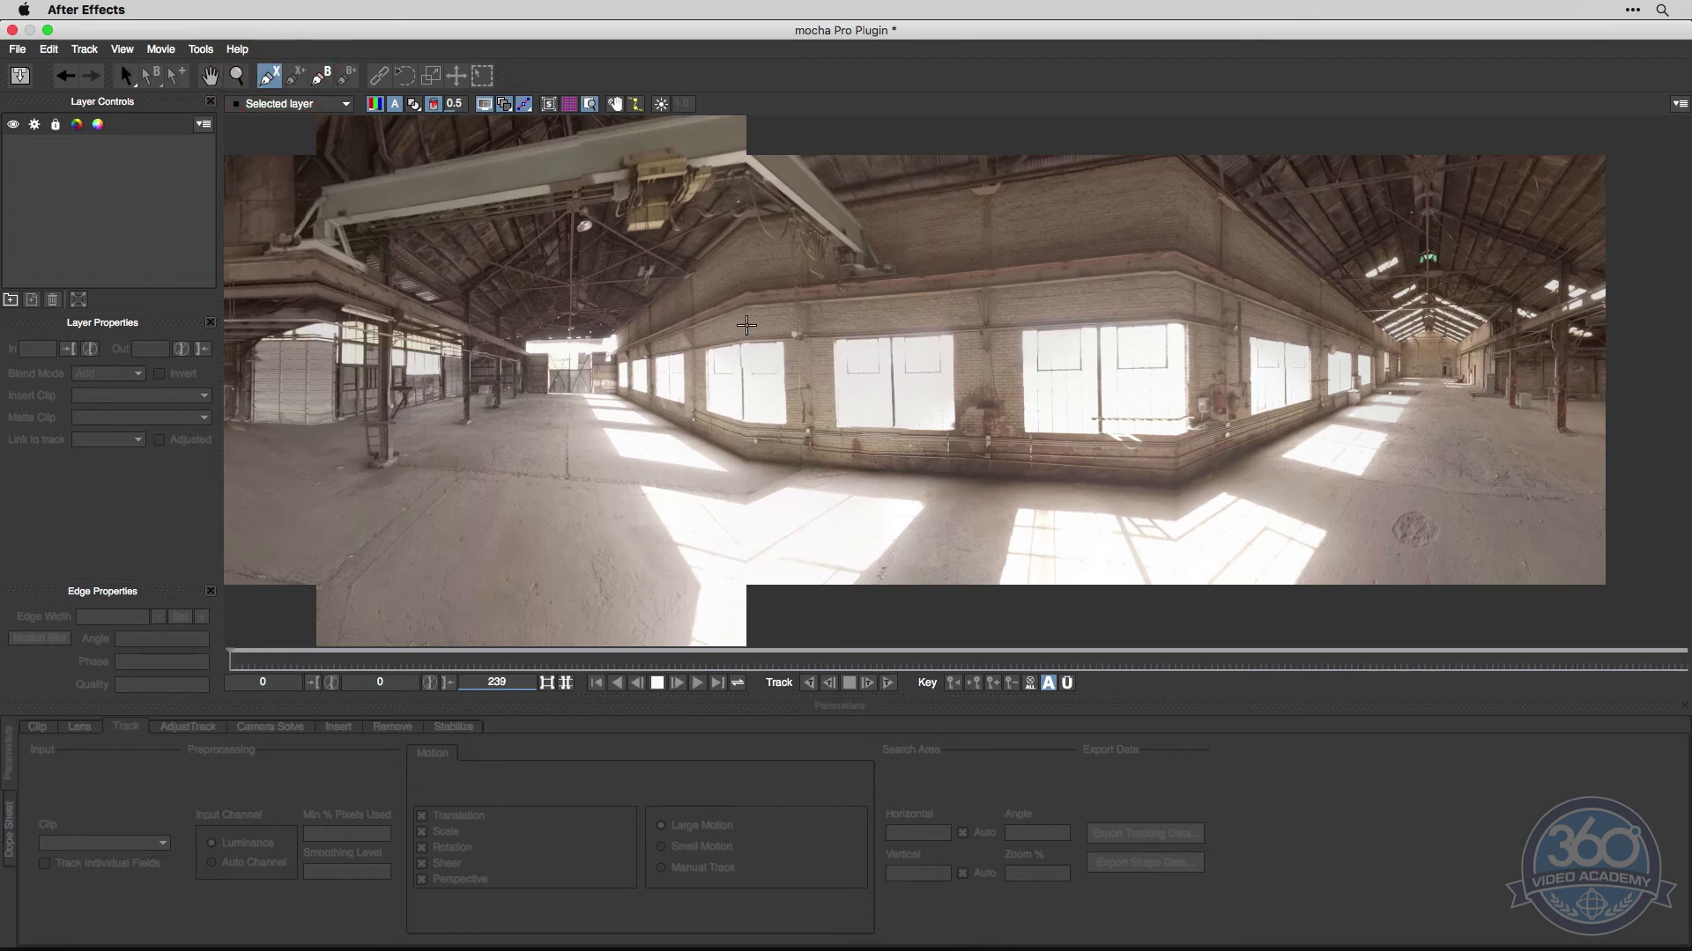
pyautogui.click(763, 308)
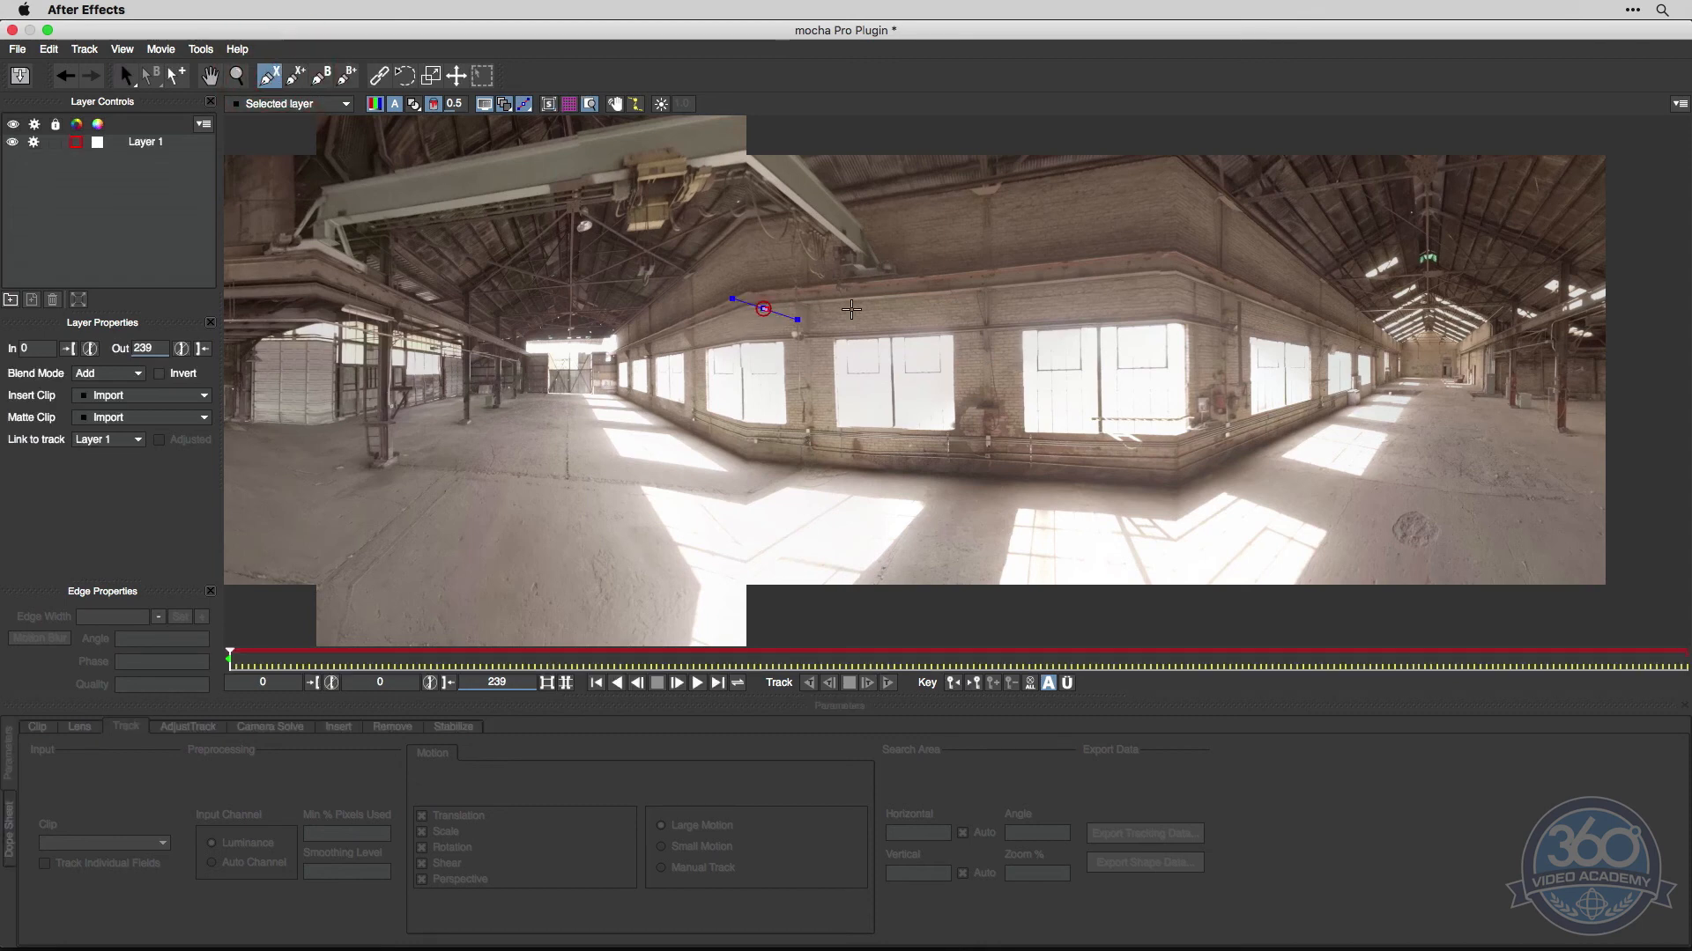
pyautogui.click(1166, 280)
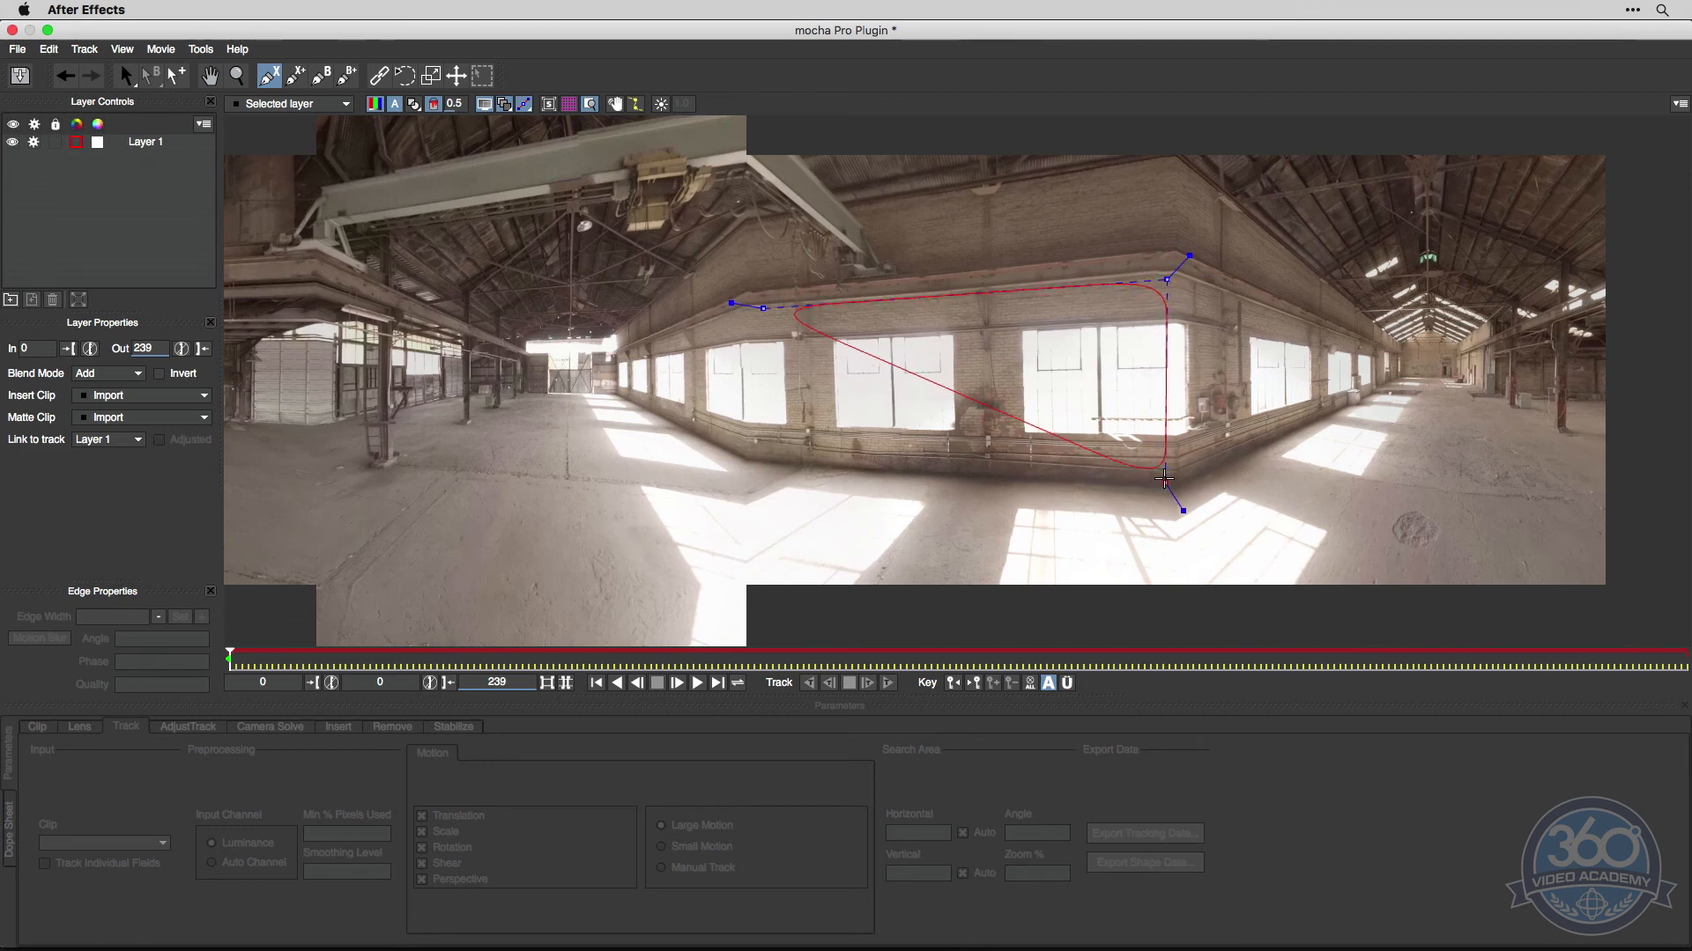
pyautogui.click(1168, 479)
pyautogui.rightClick(761, 457)
pyautogui.moveTo(761, 458); pyautogui.dragTo(766, 457)
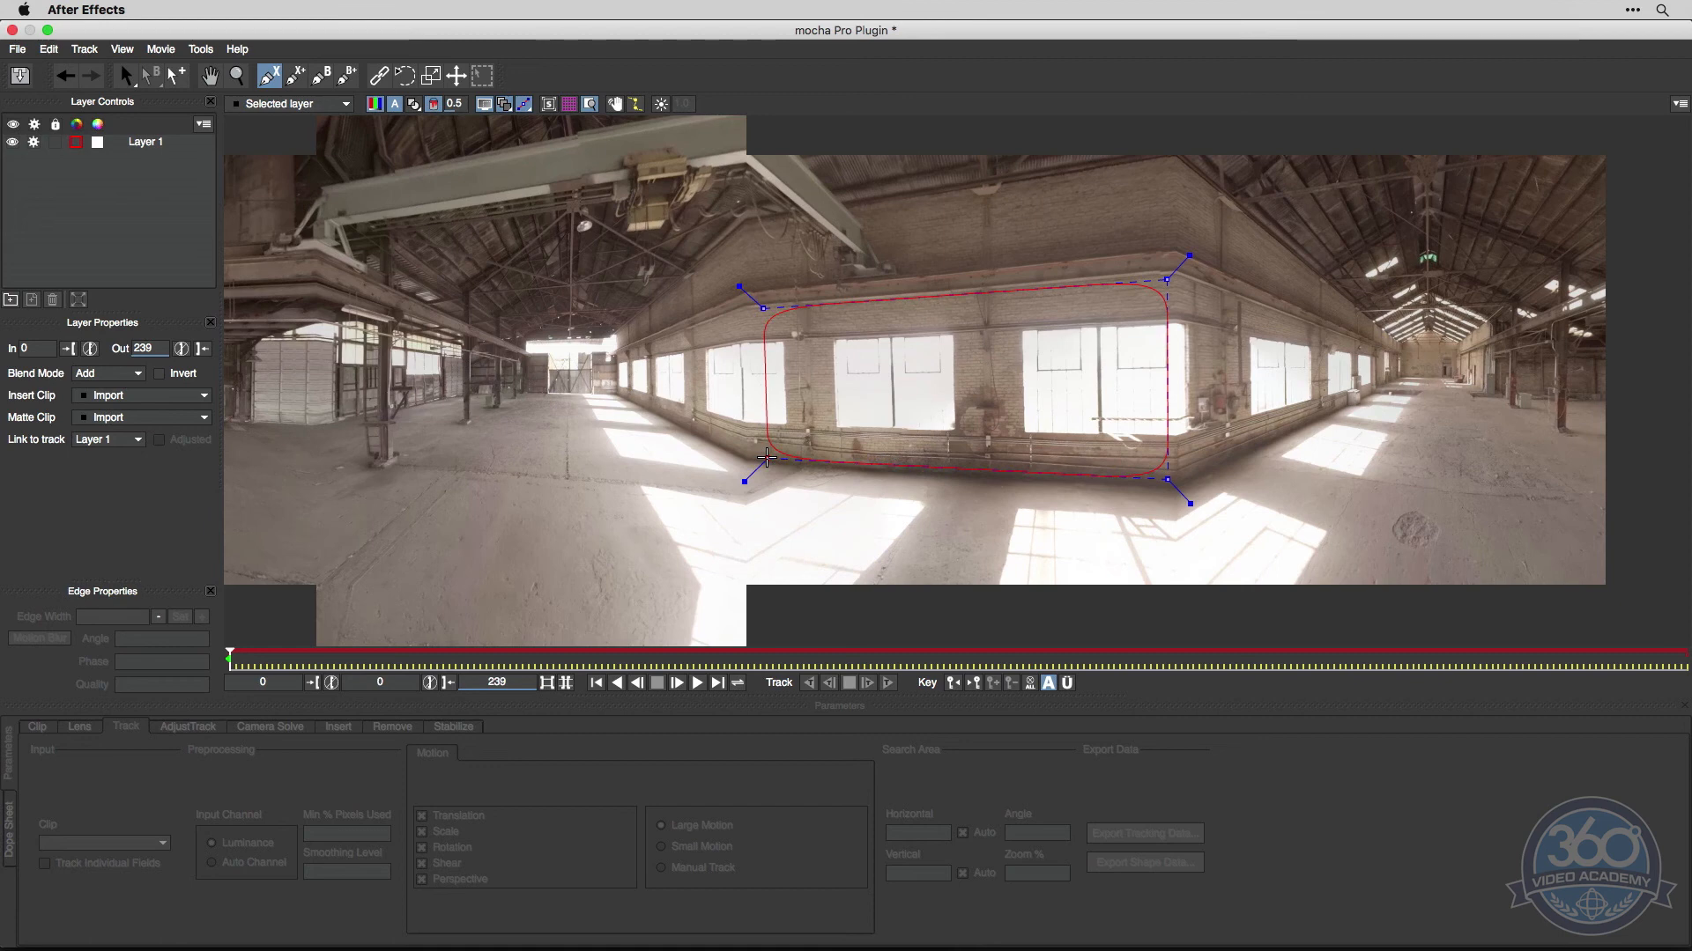
pyautogui.click(868, 385)
pyautogui.press('super+a')
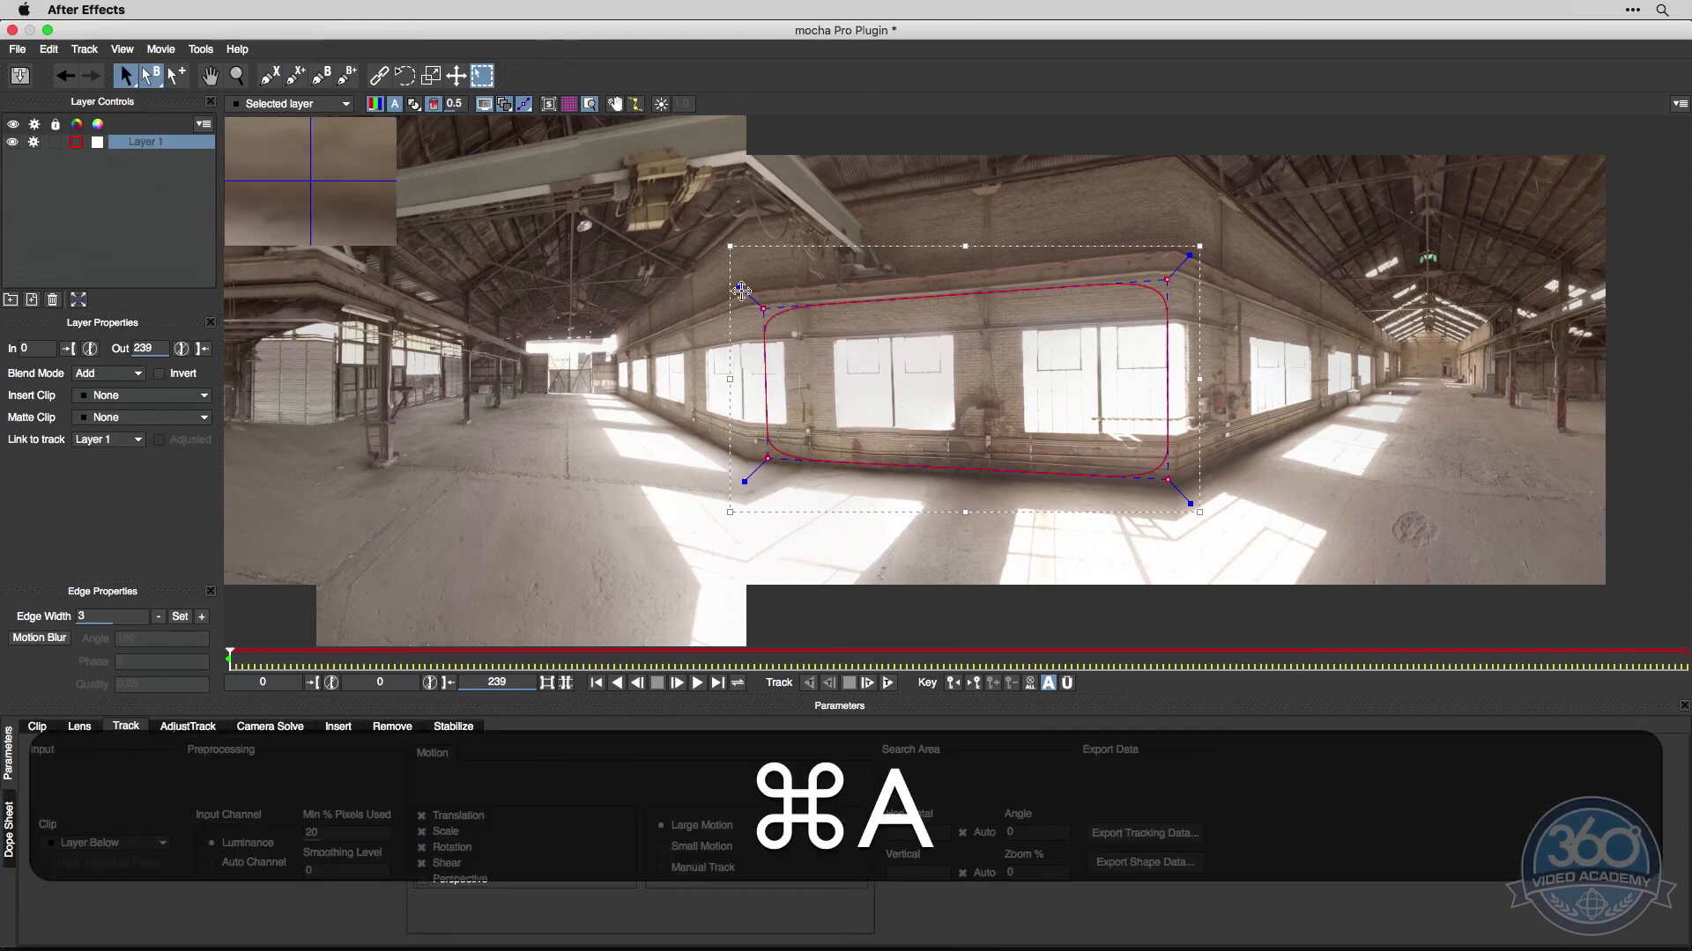
pyautogui.moveTo(738, 289); pyautogui.dragTo(735, 288)
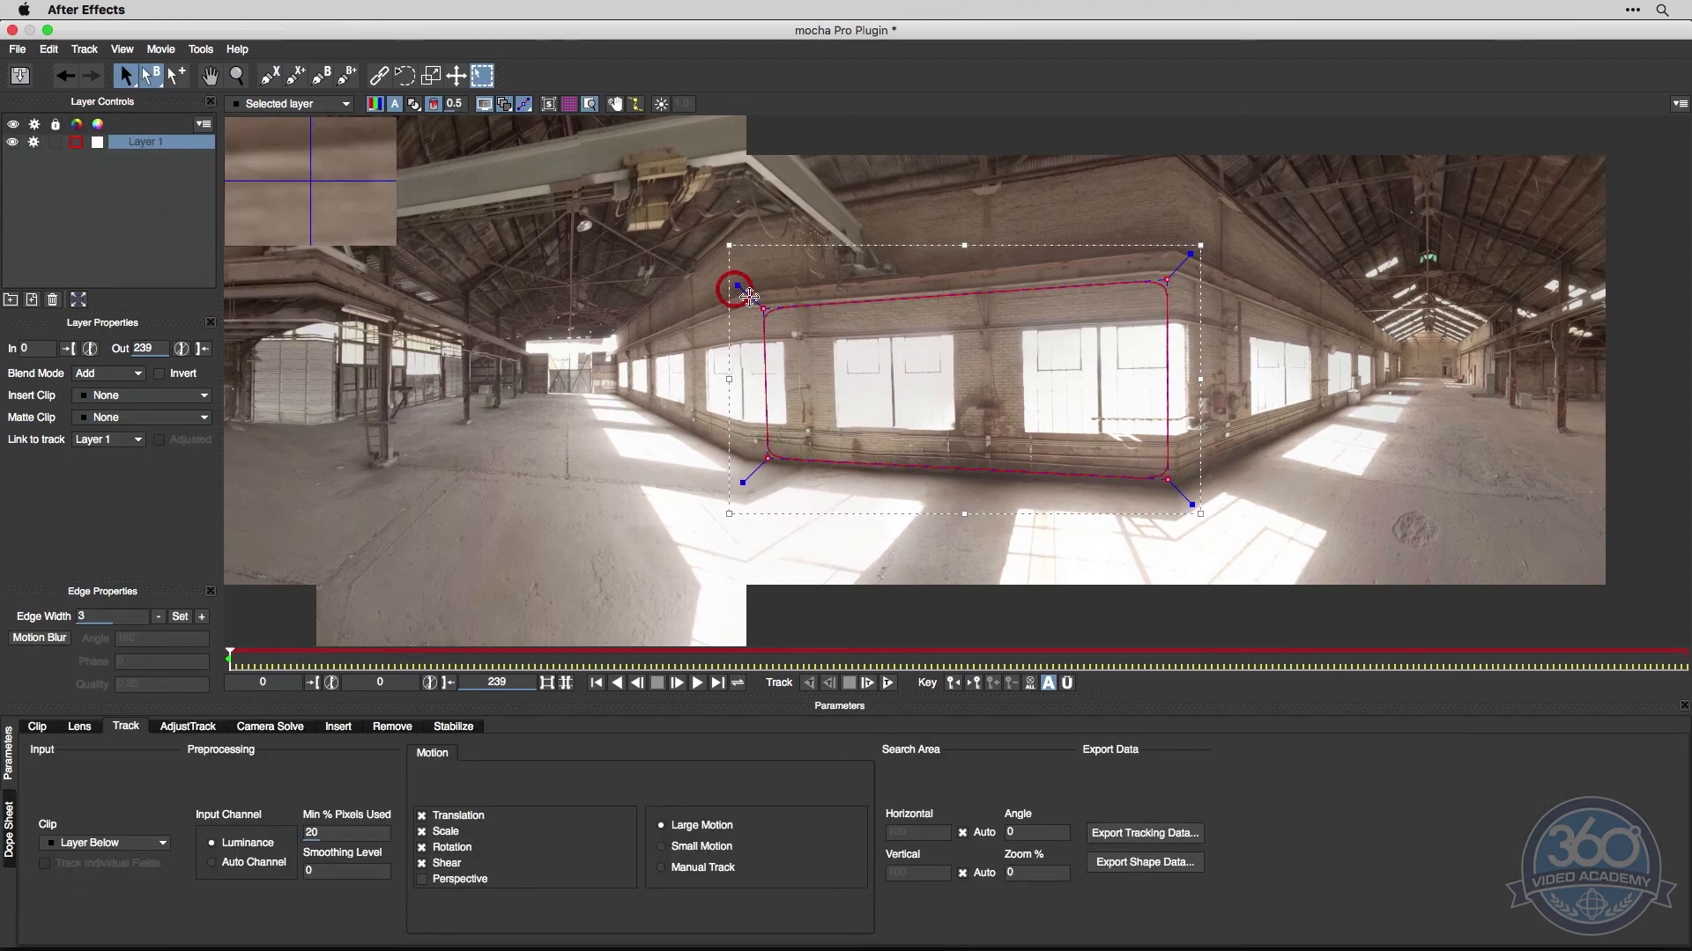
# Set the spline layer's Link to track to None and rename the layer to right wall track
pyautogui.click(101, 440)
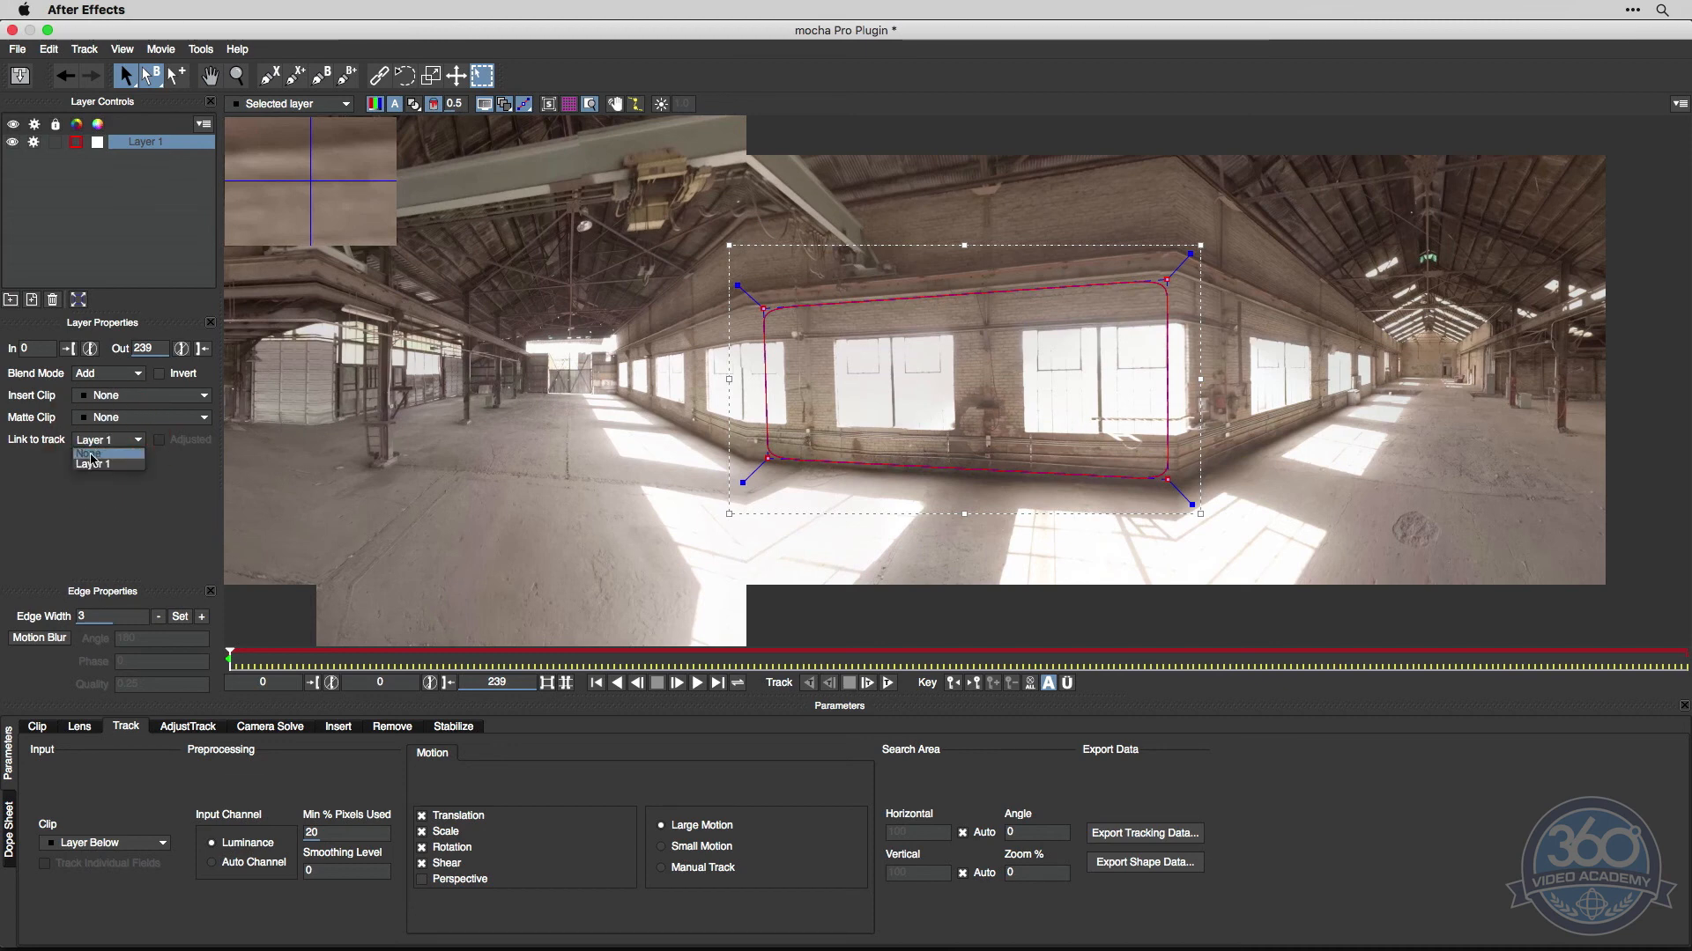
pyautogui.click(91, 453)
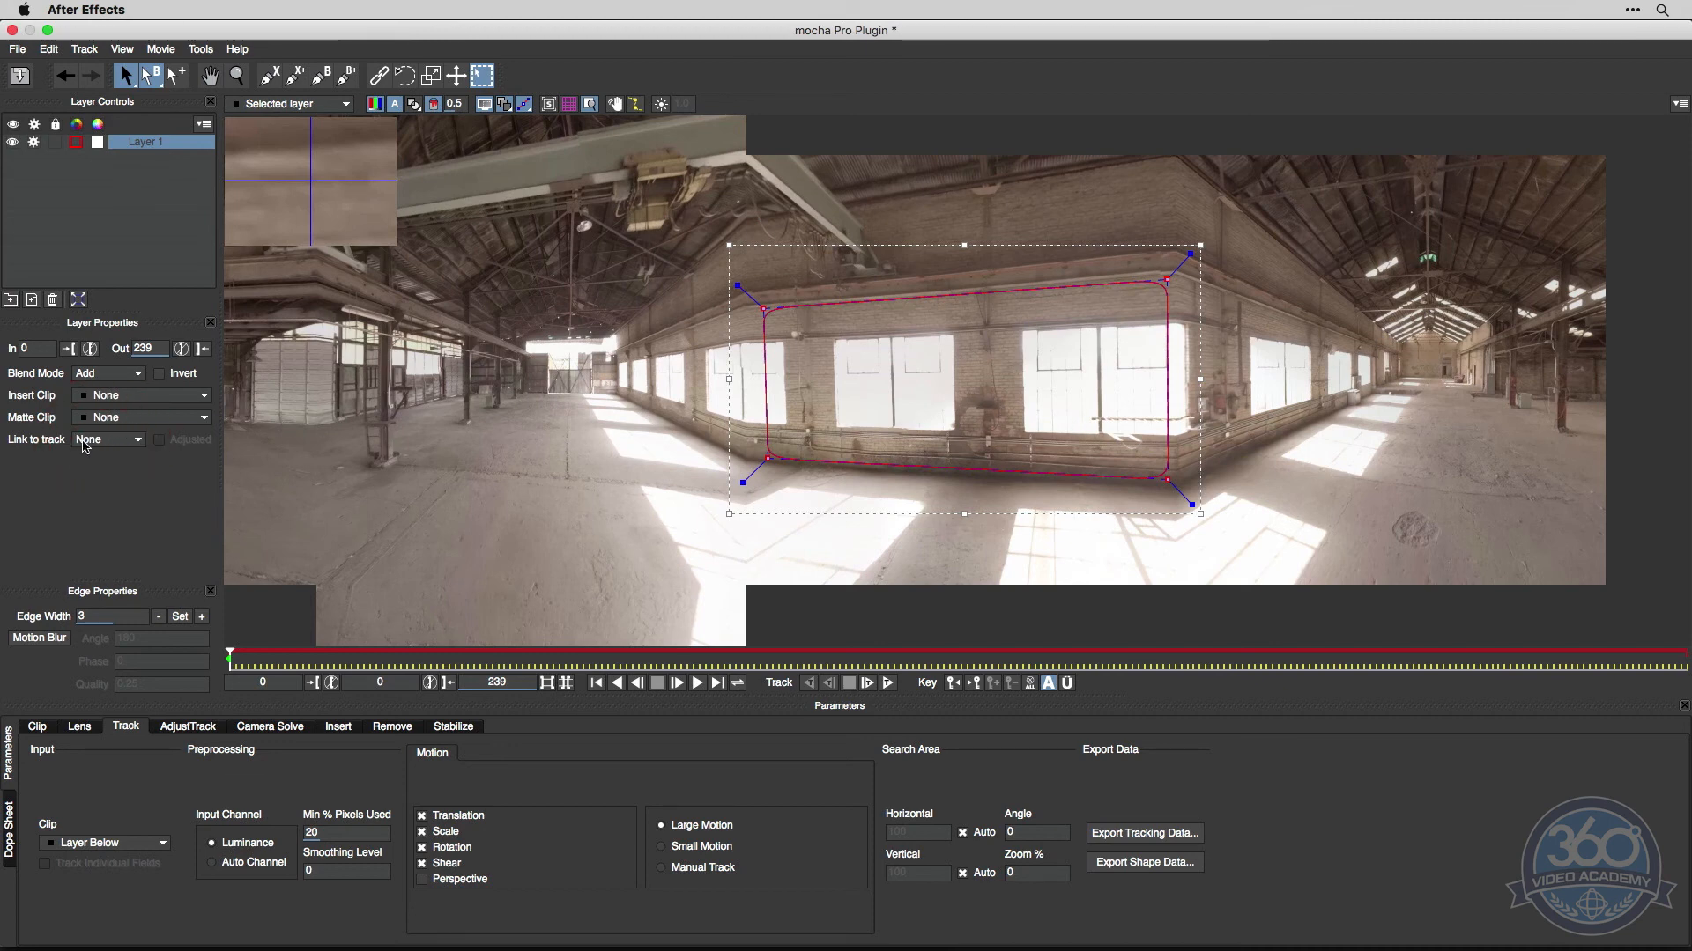
pyautogui.doubleClick(146, 143)
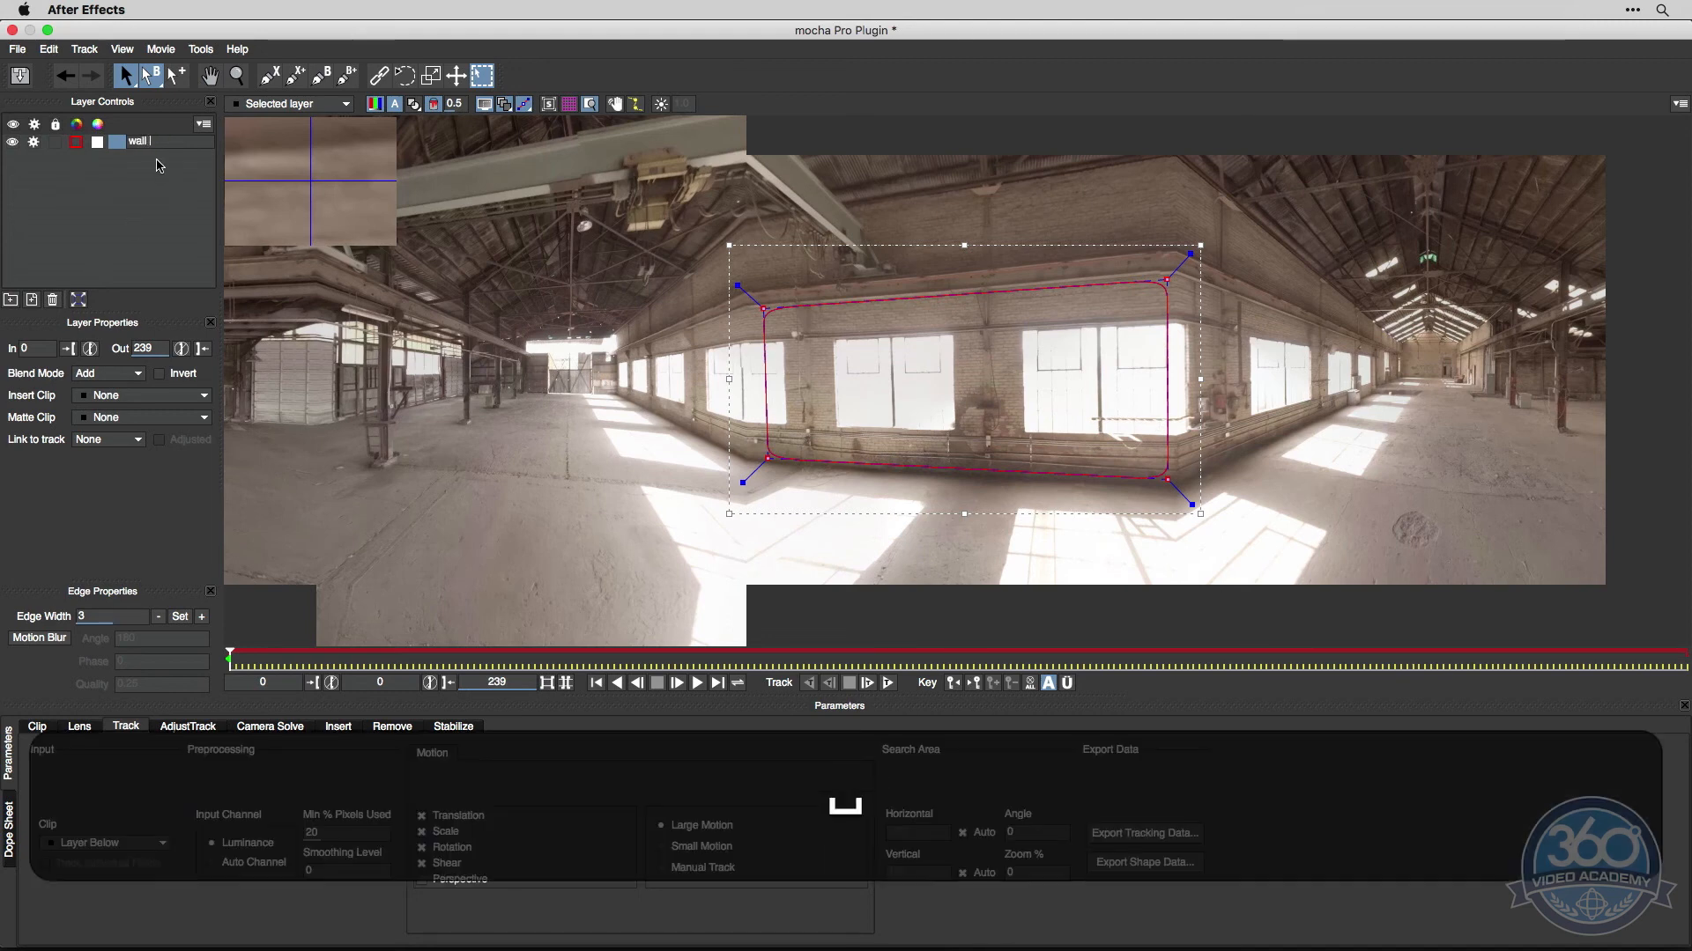
pyautogui.press('super+a')
pyautogui.write('right wall track')
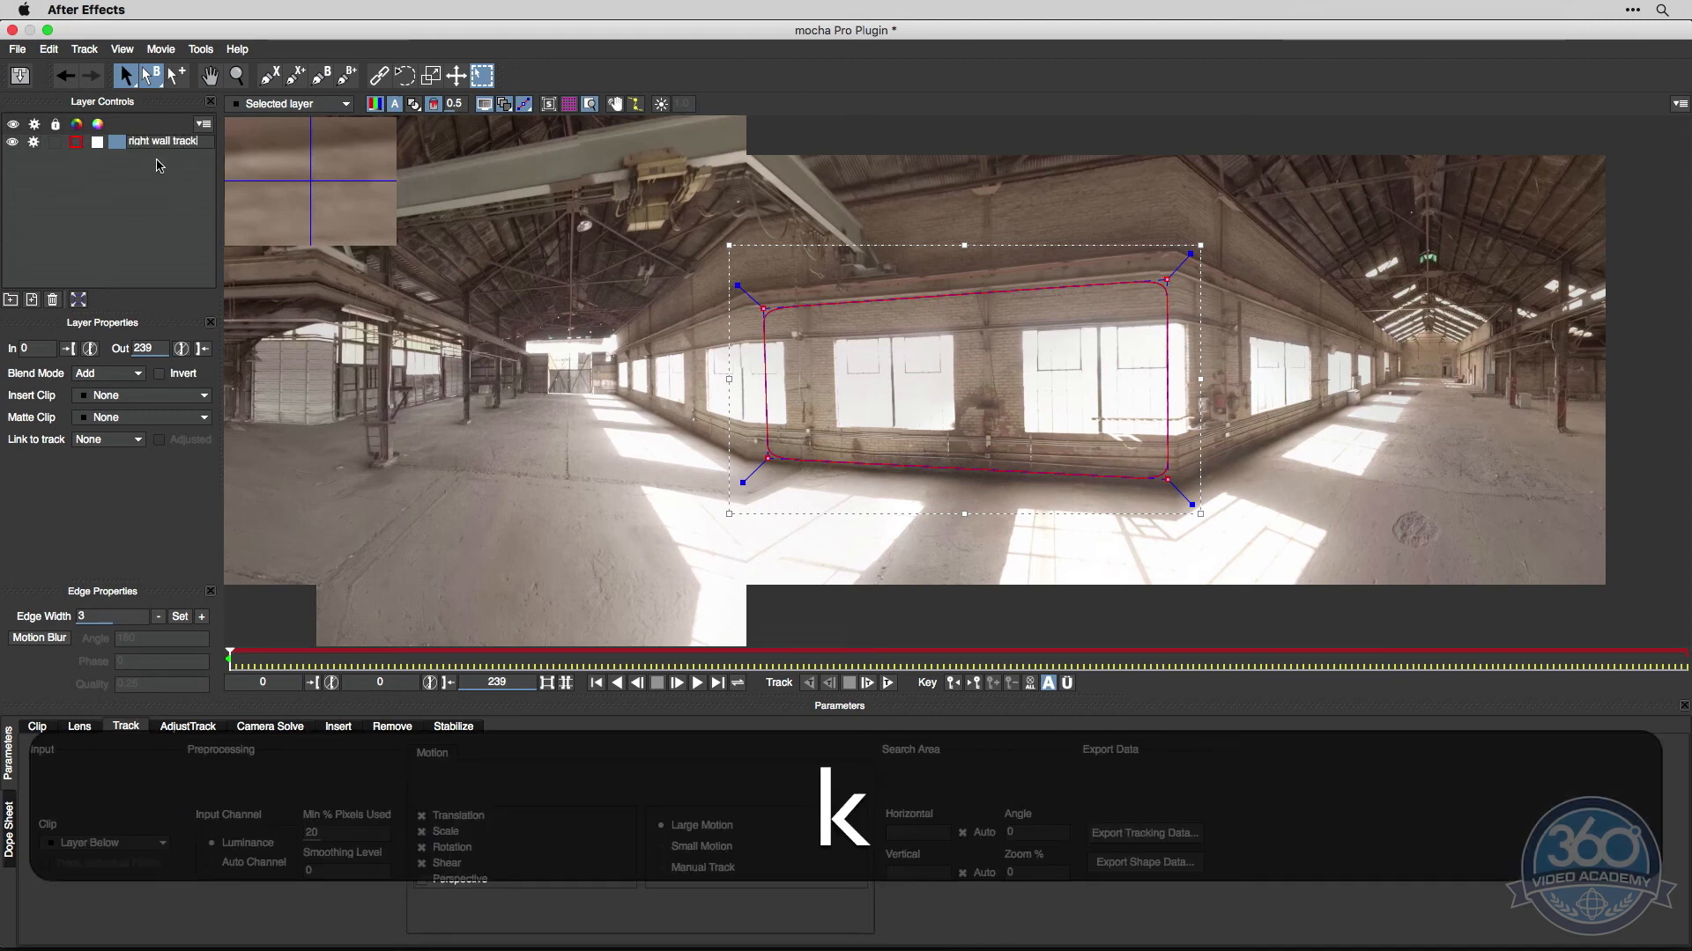
pyautogui.press('Return')
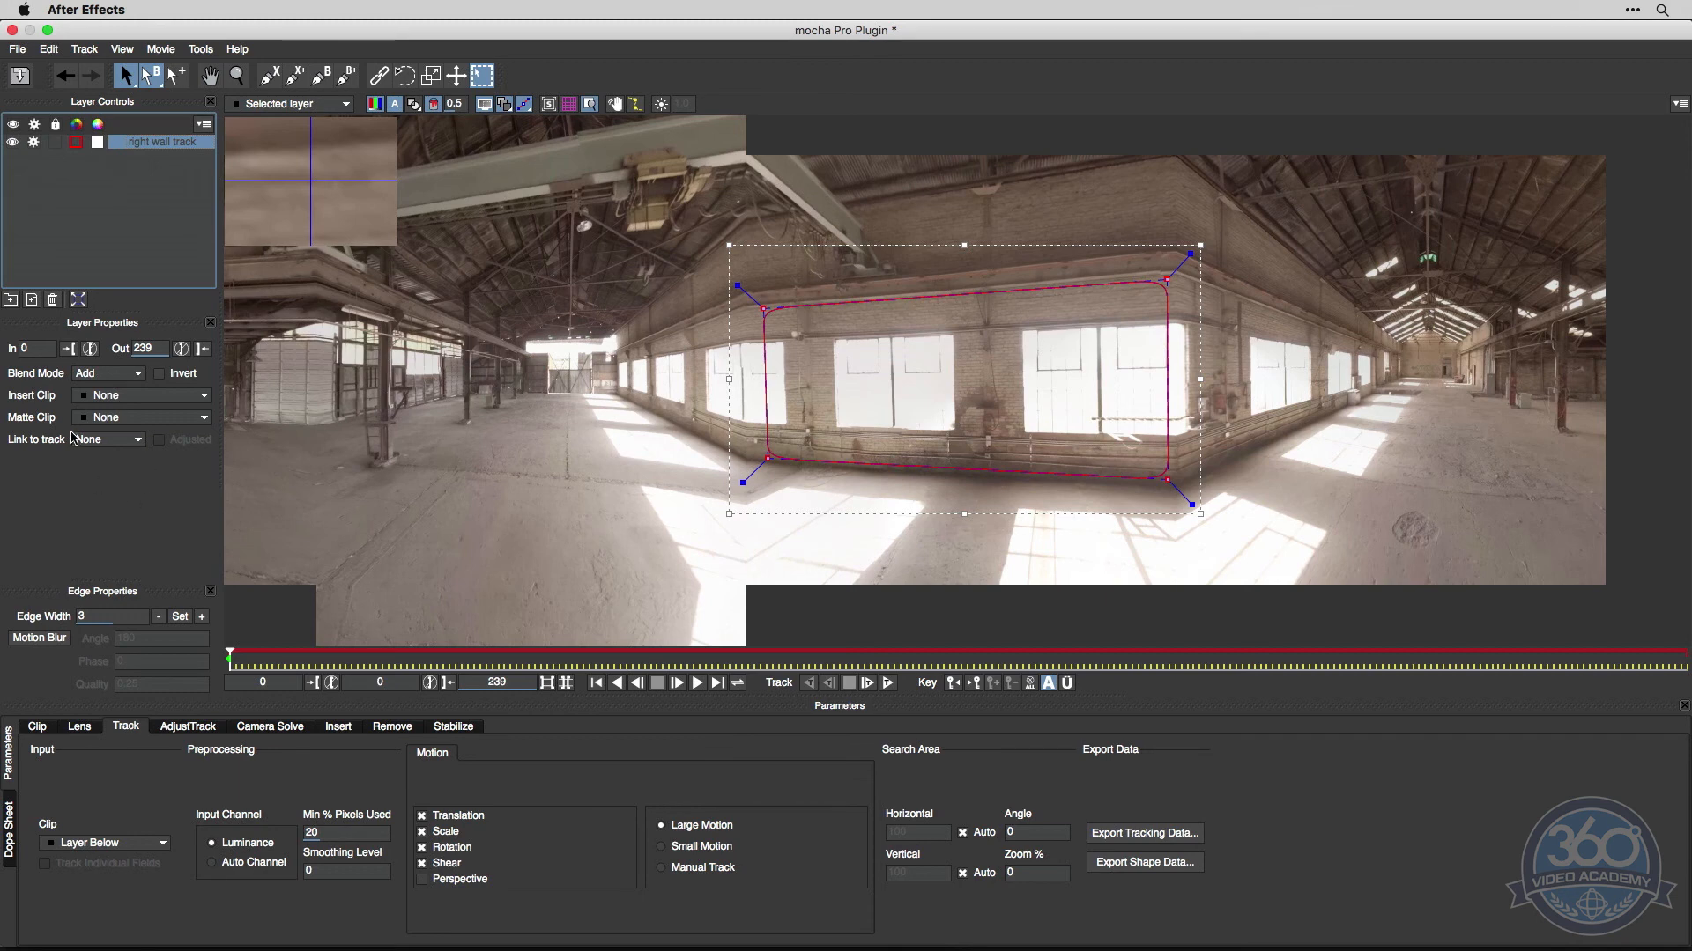
pyautogui.click(106, 440)
pyautogui.click(103, 454)
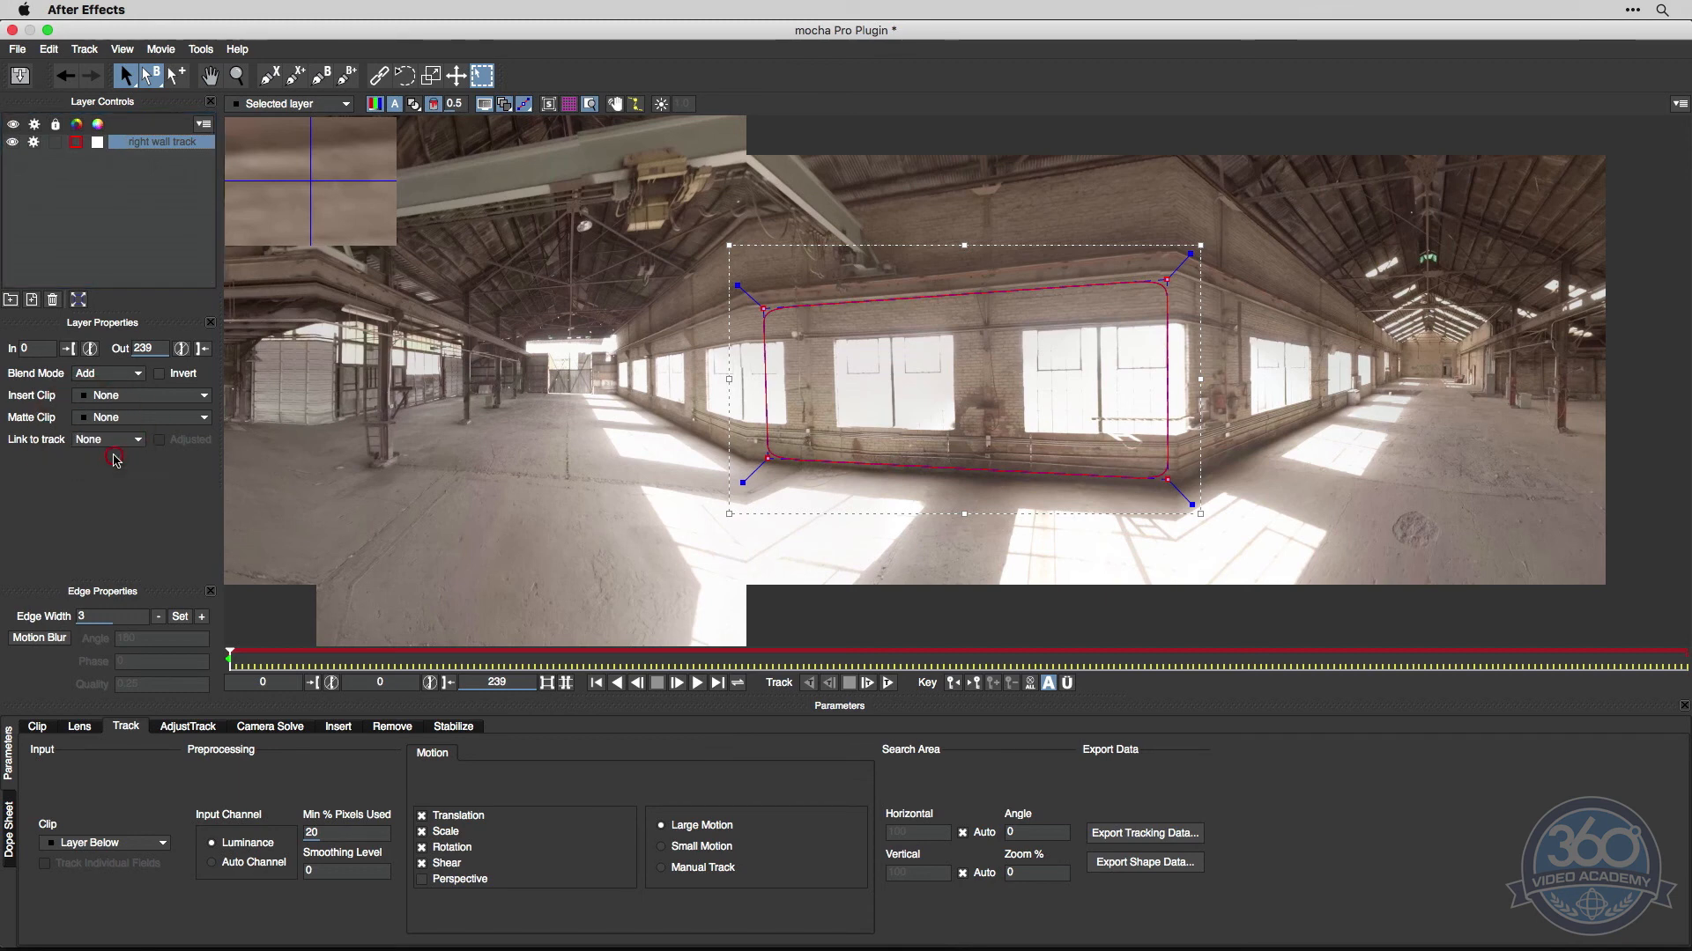
# Show the planar surface and grid, and fit the surface's four corners to the middle window's frame
pyautogui.click(548, 104)
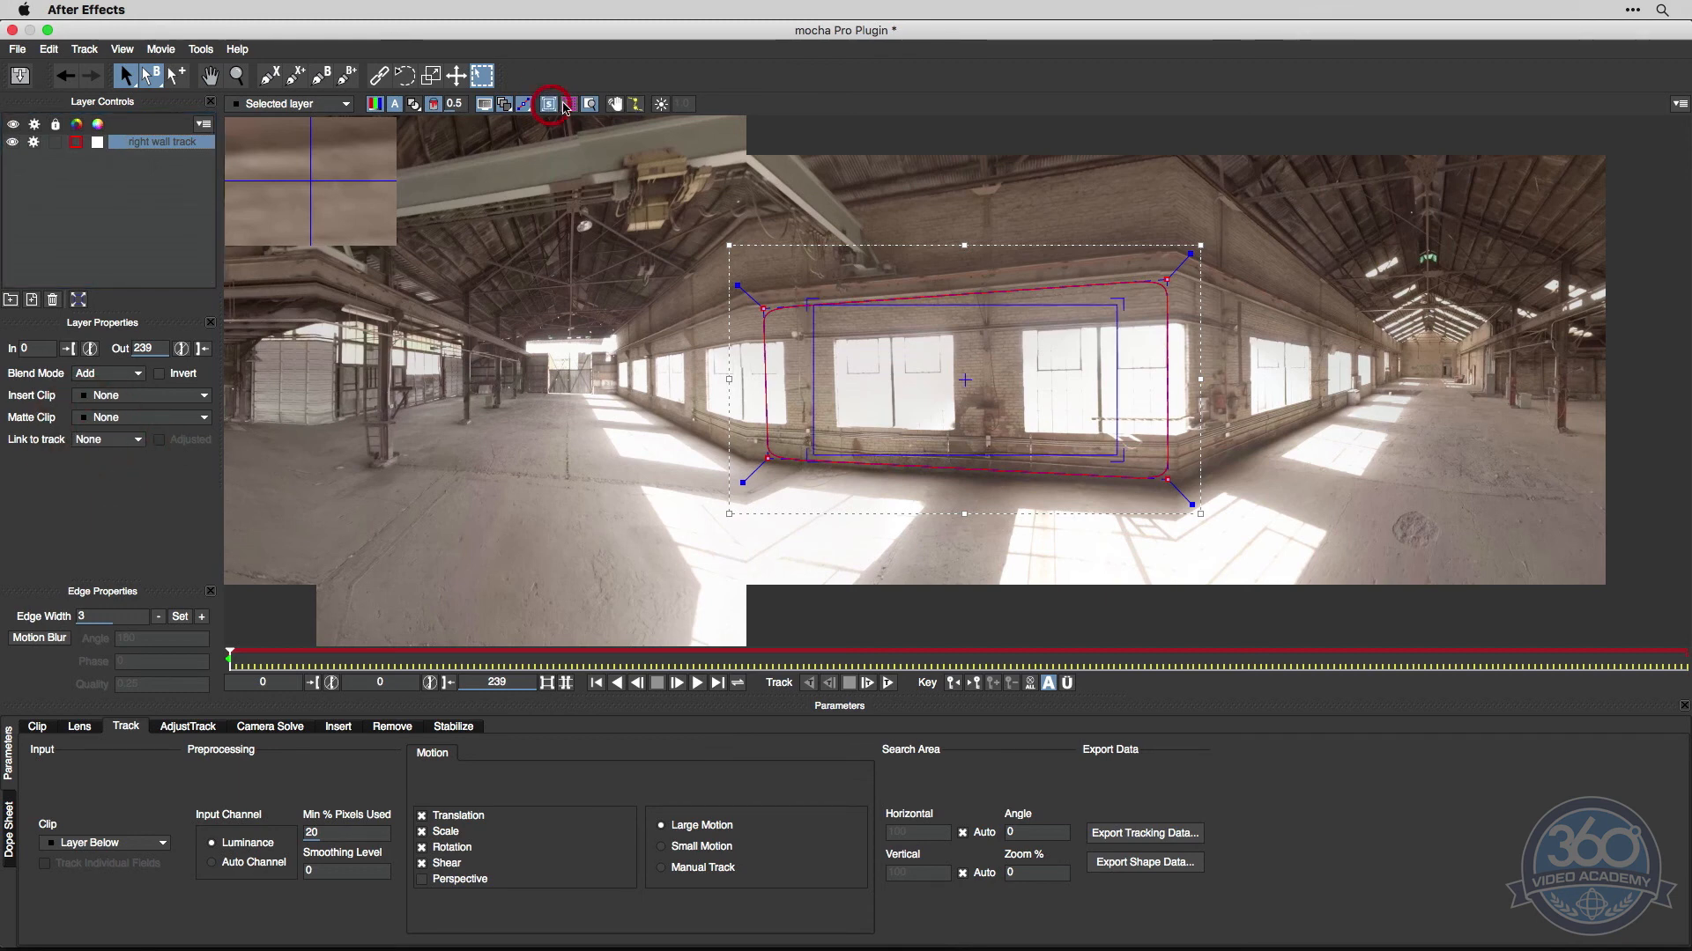
pyautogui.click(568, 104)
pyautogui.moveTo(814, 307); pyautogui.dragTo(833, 339)
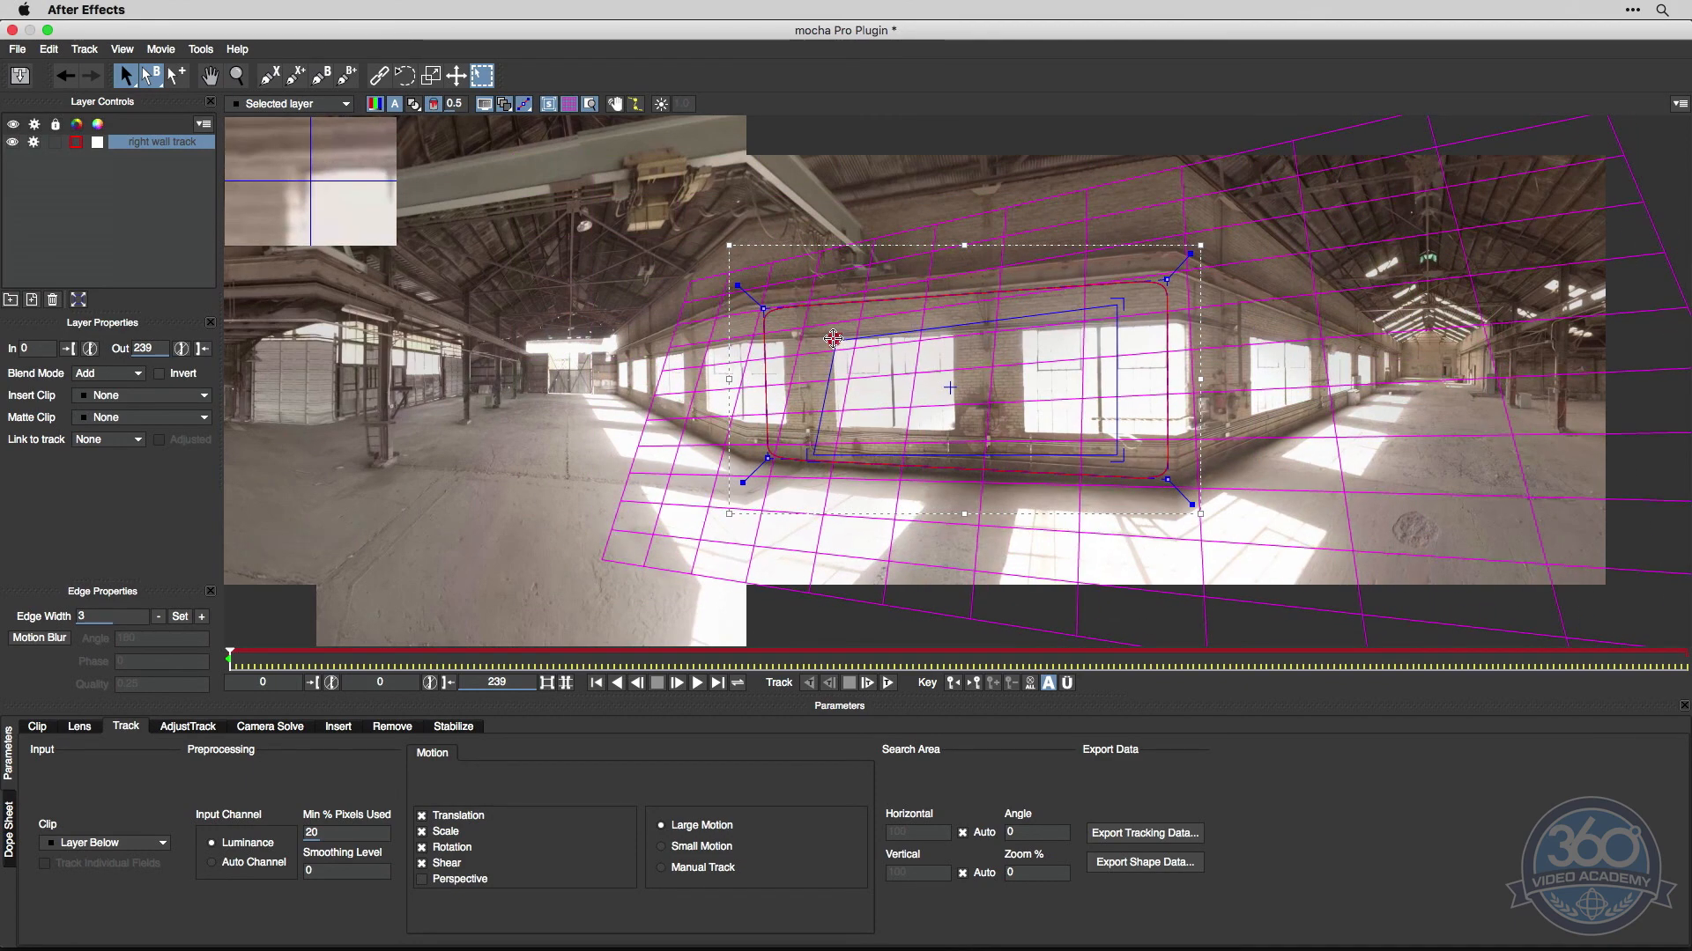
pyautogui.moveTo(1118, 305); pyautogui.dragTo(958, 332)
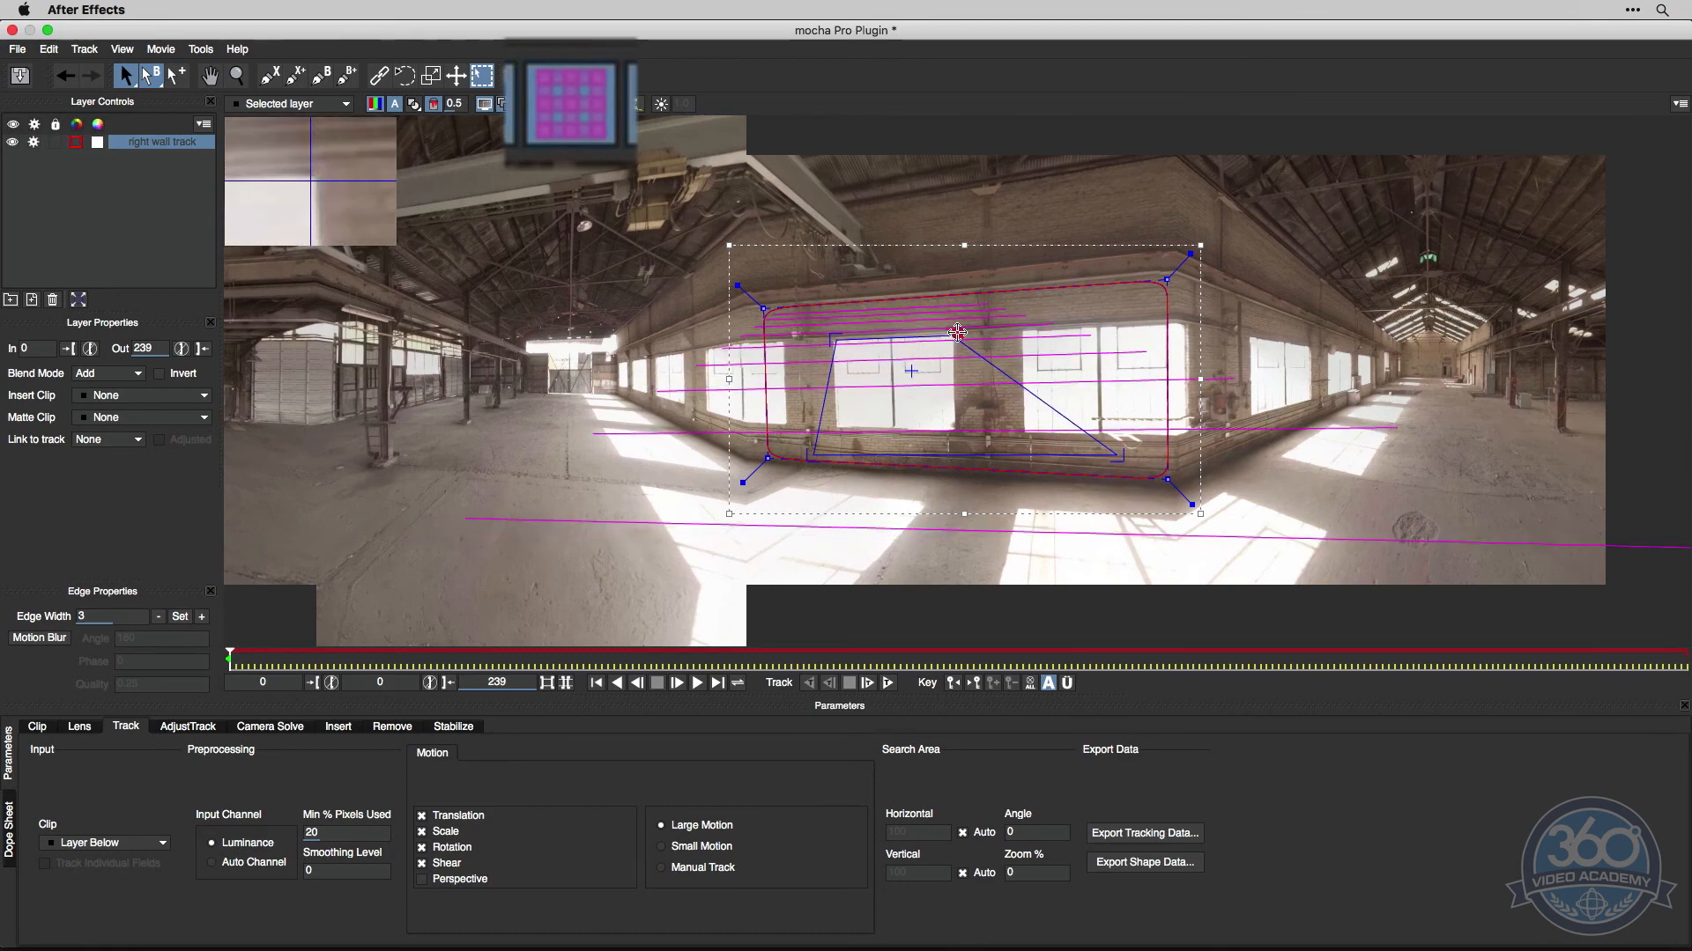
pyautogui.moveTo(1119, 453); pyautogui.dragTo(958, 433)
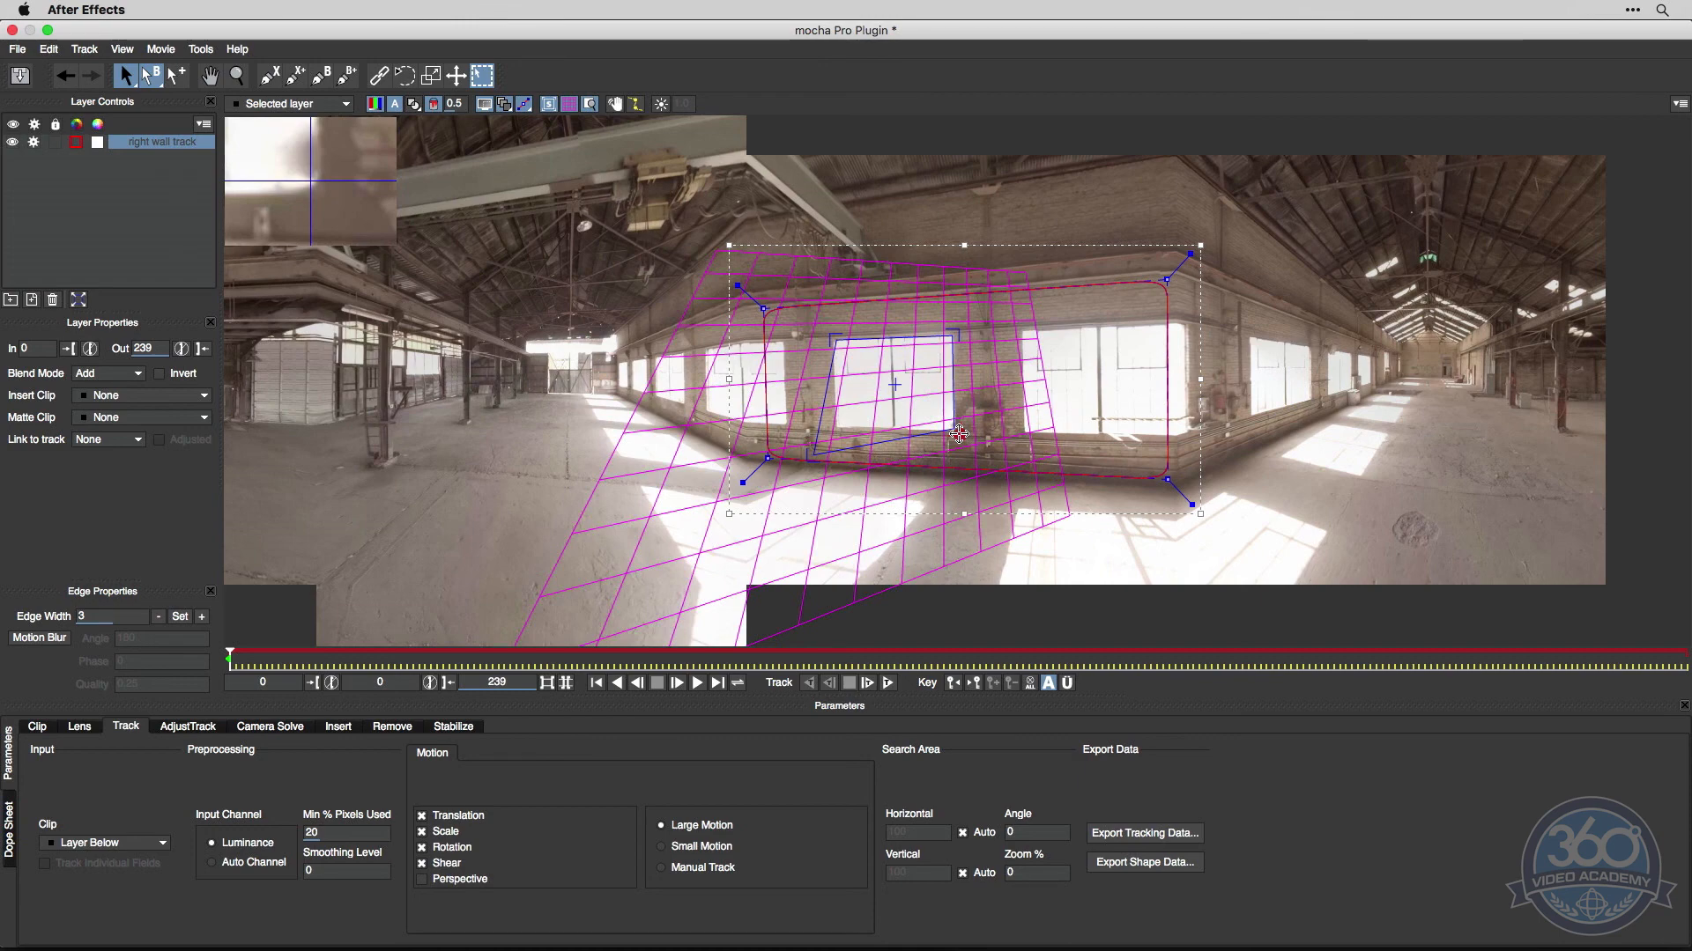
pyautogui.moveTo(814, 454); pyautogui.dragTo(830, 428)
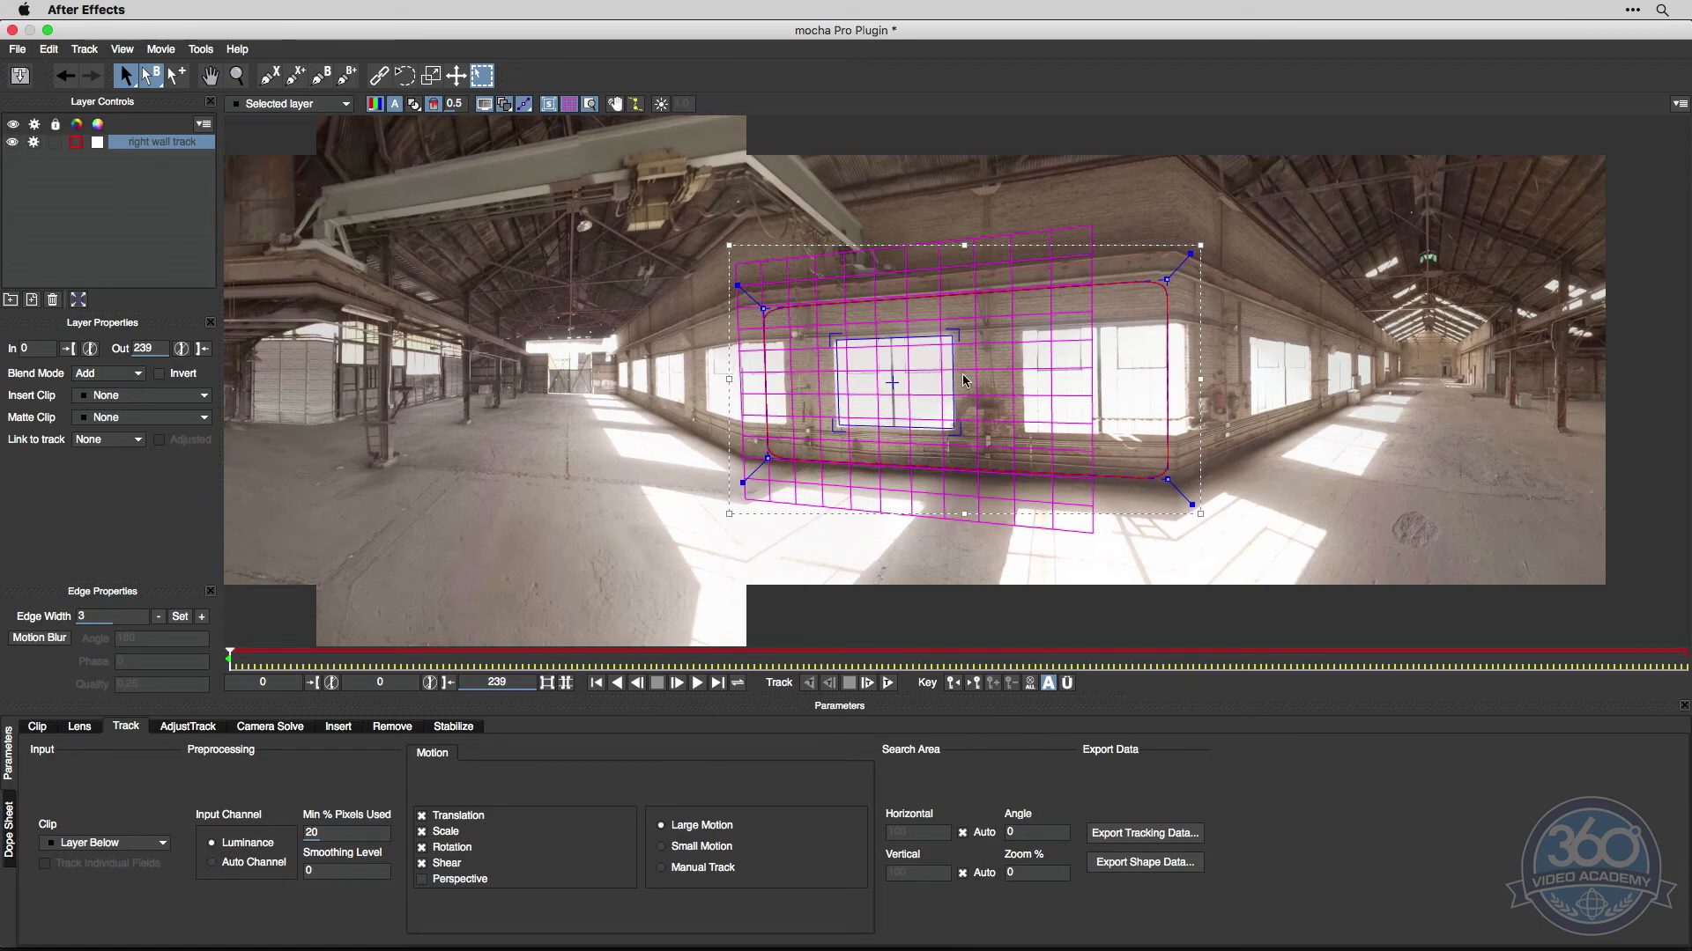
# Stretch the planar surface across to the neighbouring larger window and align its far corners with that window's perspective
pyautogui.moveTo(954, 344); pyautogui.dragTo(1151, 370)
pyautogui.moveTo(836, 370); pyautogui.dragTo(850, 366)
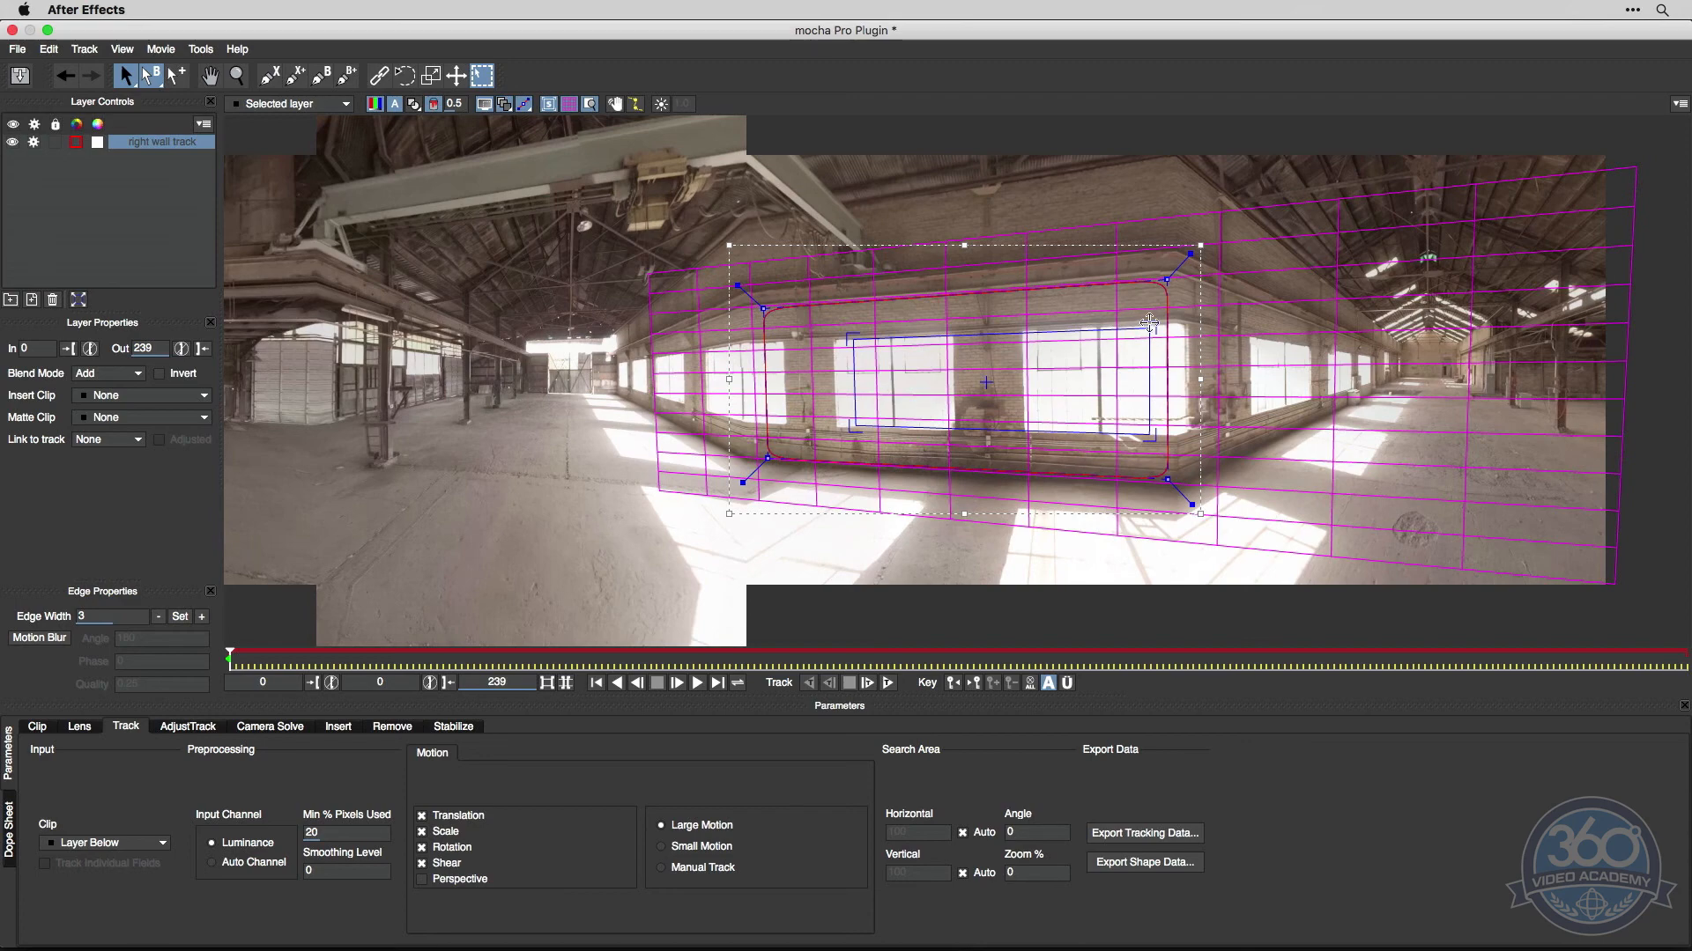
pyautogui.moveTo(1149, 322); pyautogui.dragTo(1151, 322)
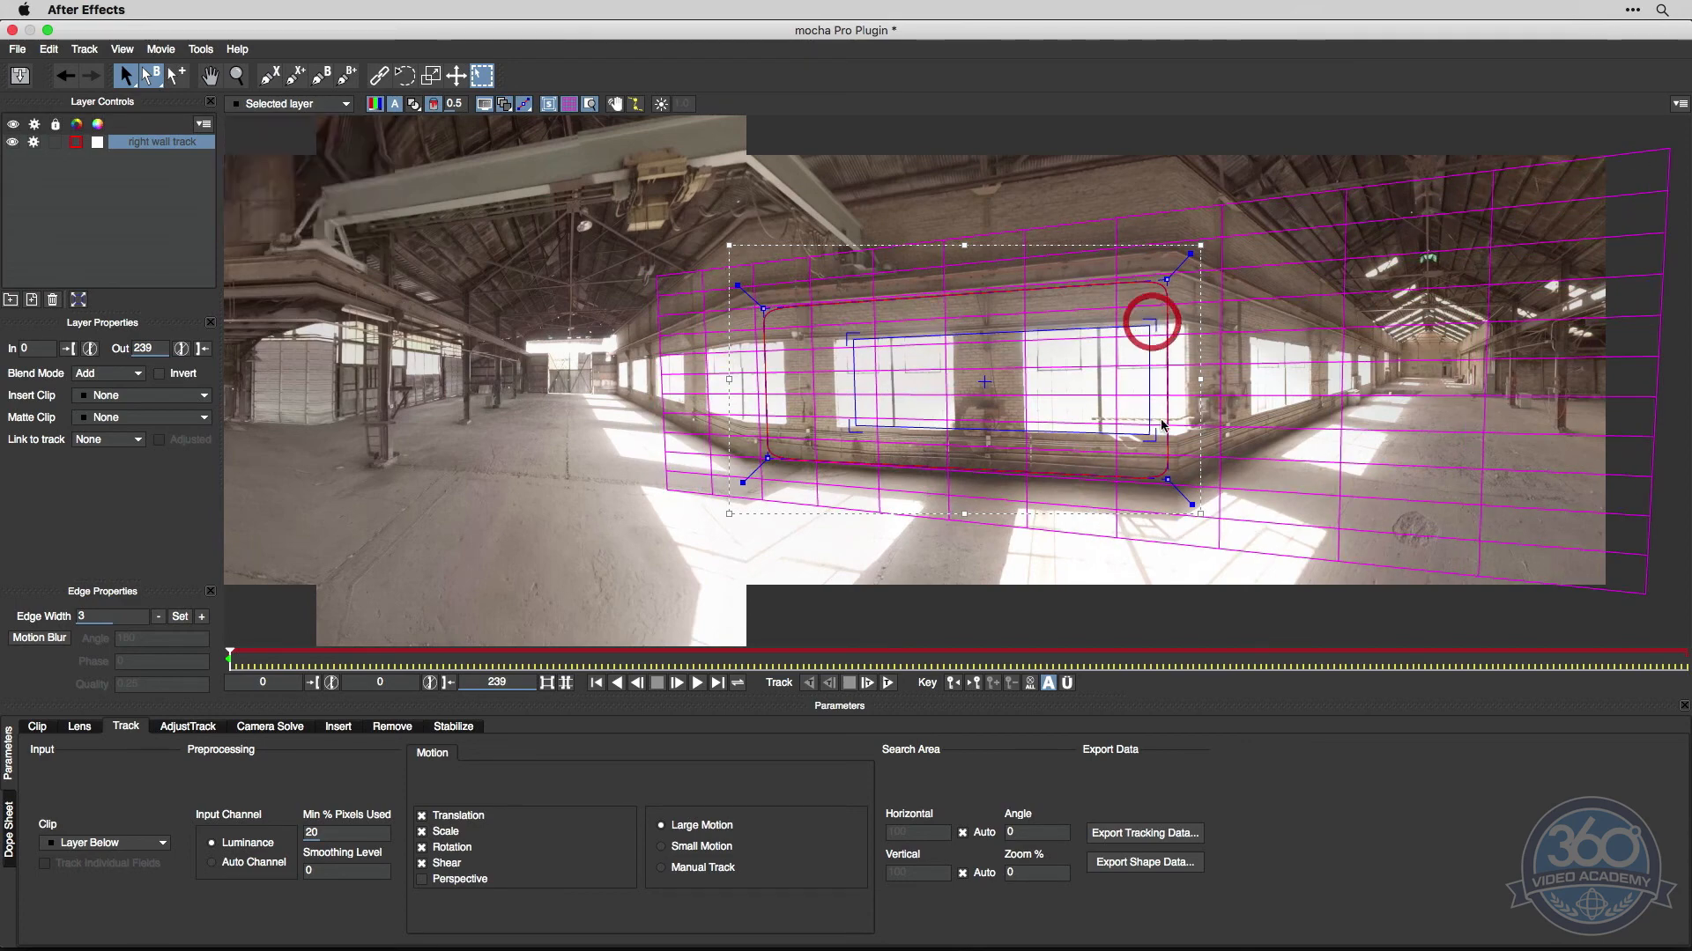
pyautogui.moveTo(1155, 437); pyautogui.dragTo(1155, 438)
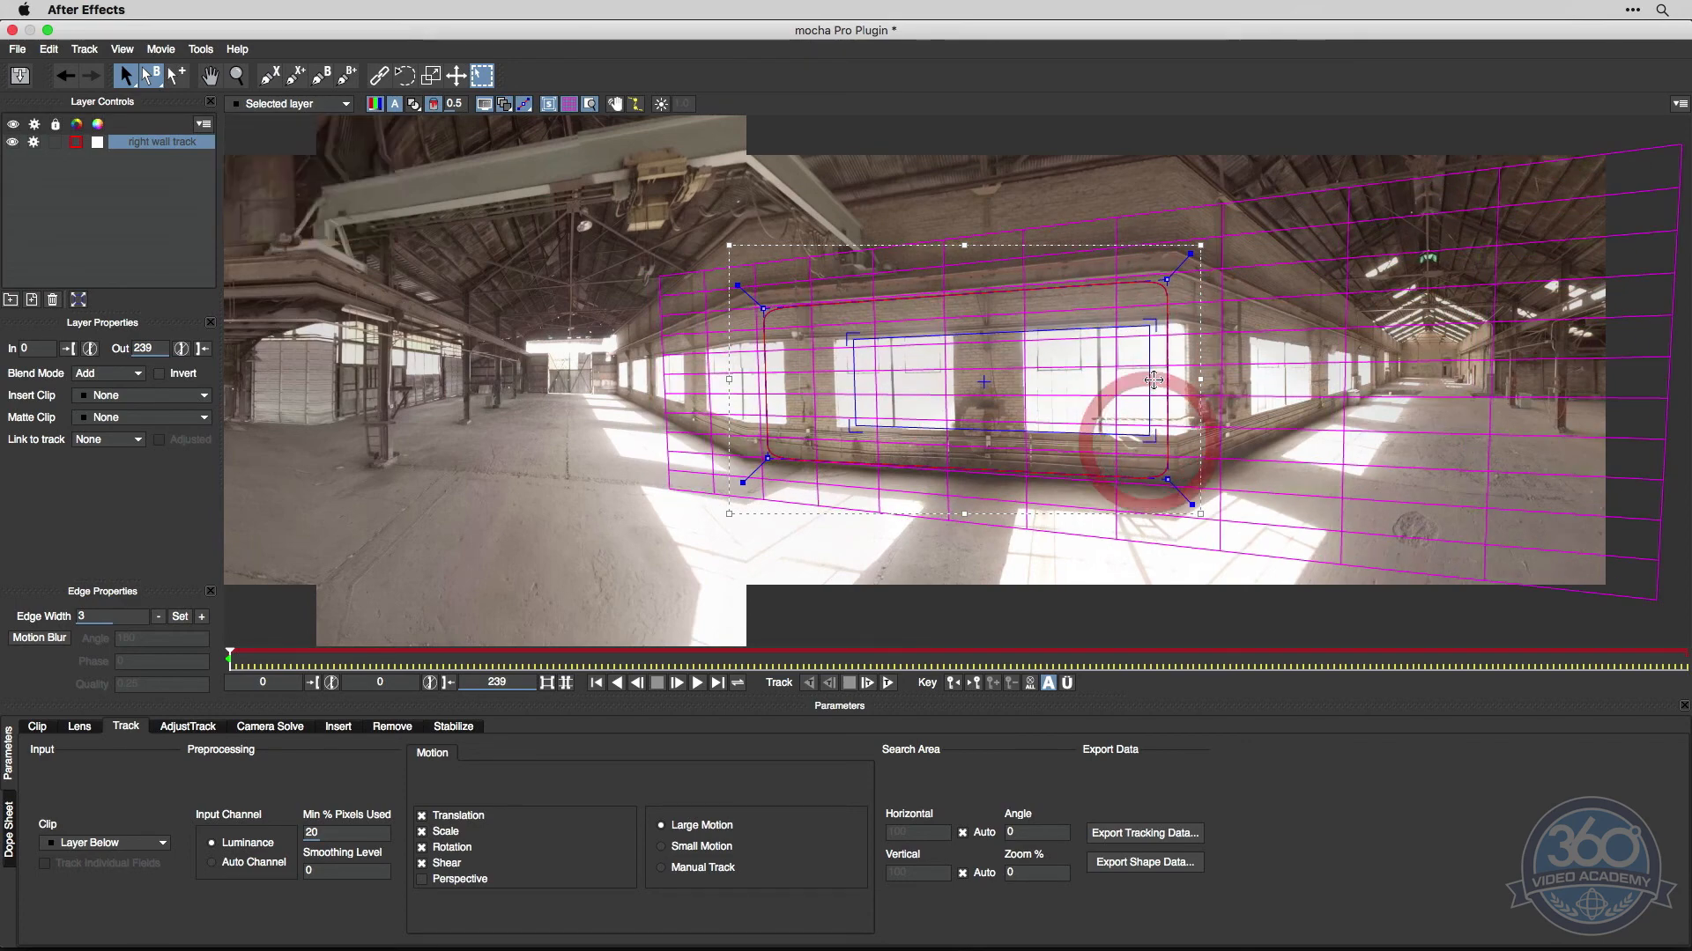
pyautogui.moveTo(1153, 380); pyautogui.dragTo(1156, 381)
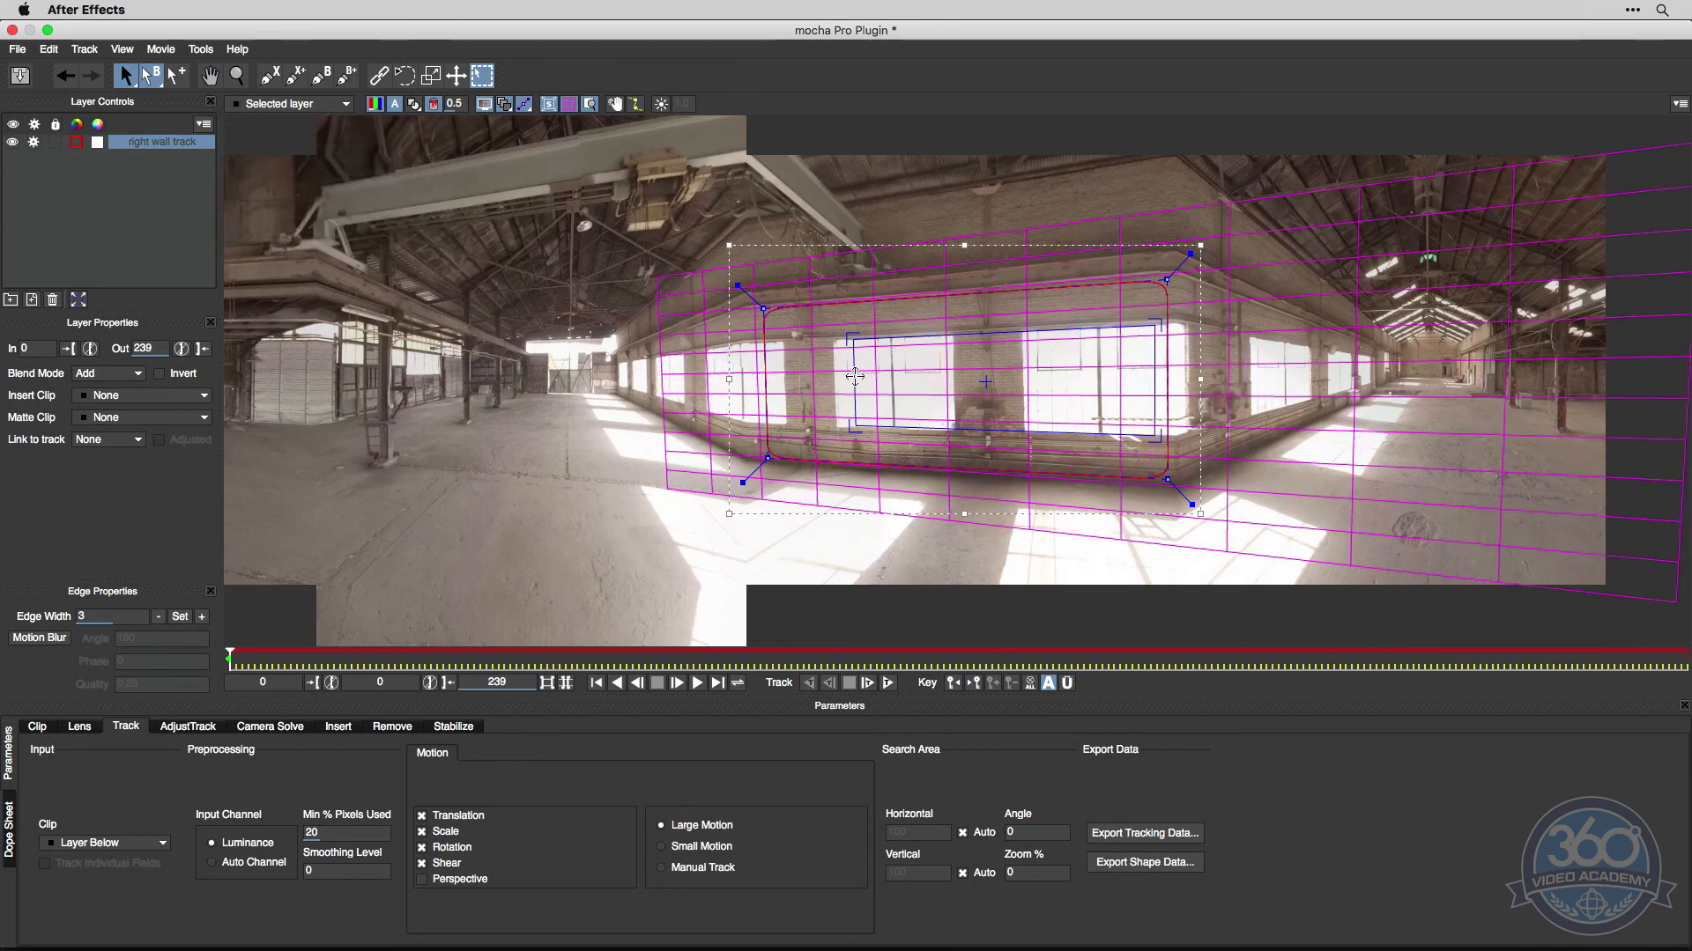
# Narrow the planar surface from both sides so it spans between the centres of the two windows, and fine-tune its lower corner
pyautogui.moveTo(855, 376); pyautogui.dragTo(855, 377)
pyautogui.moveTo(1155, 377); pyautogui.dragTo(1104, 376)
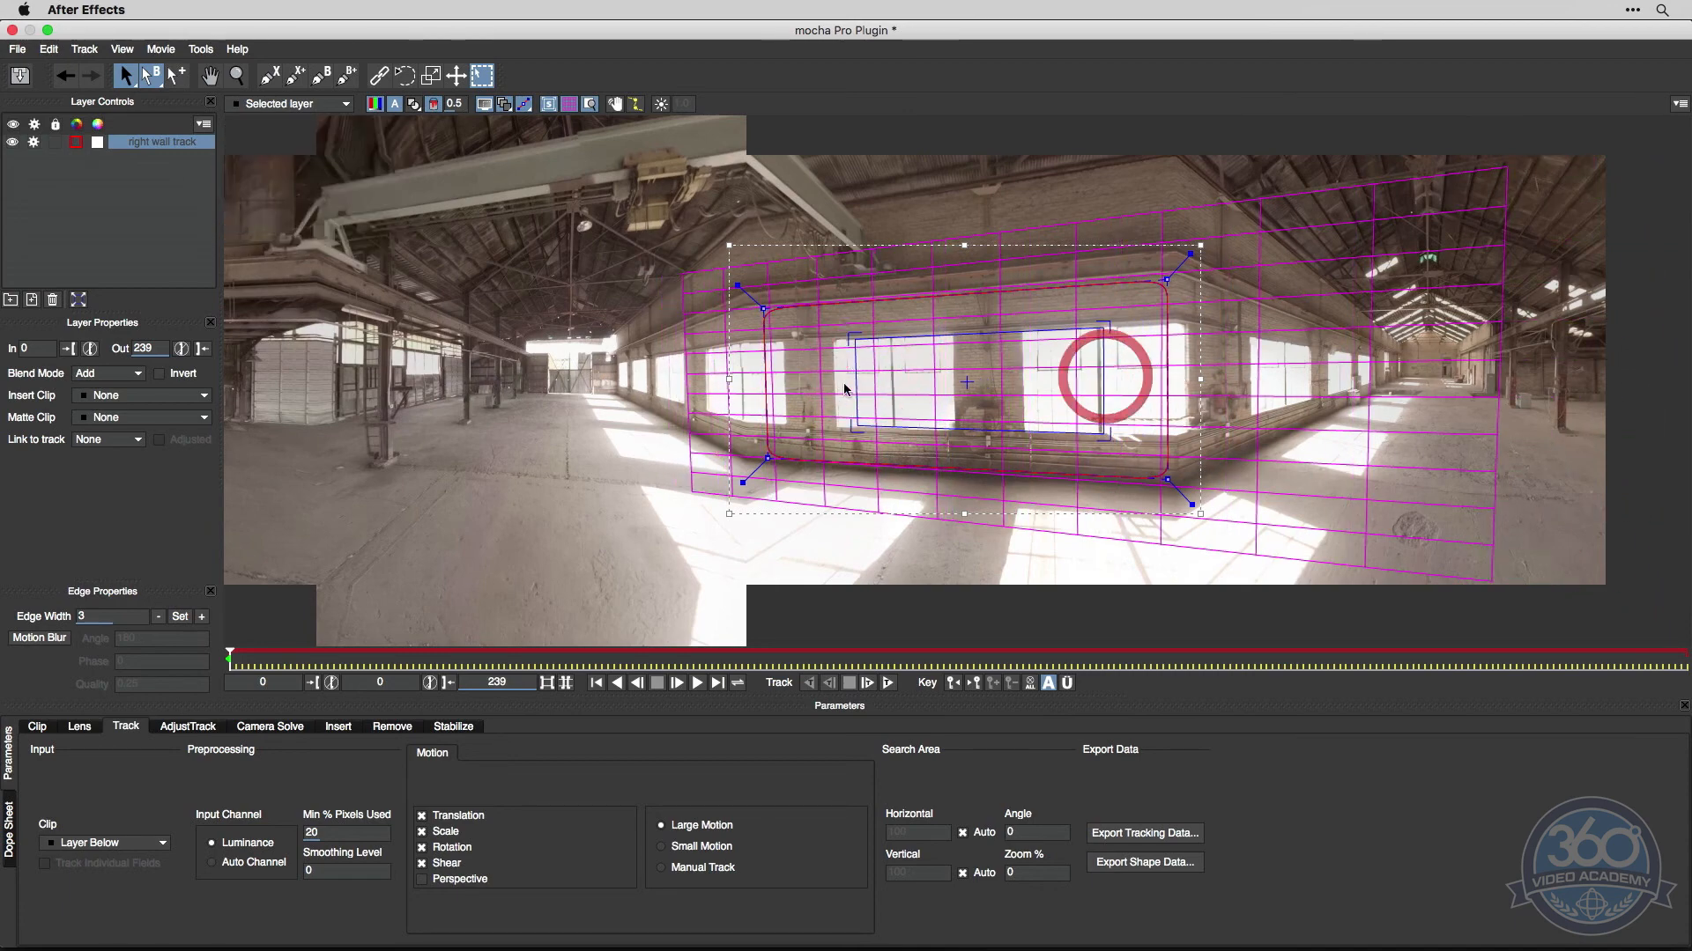
pyautogui.moveTo(853, 381); pyautogui.dragTo(888, 381)
pyautogui.moveTo(1106, 436); pyautogui.dragTo(1107, 438)
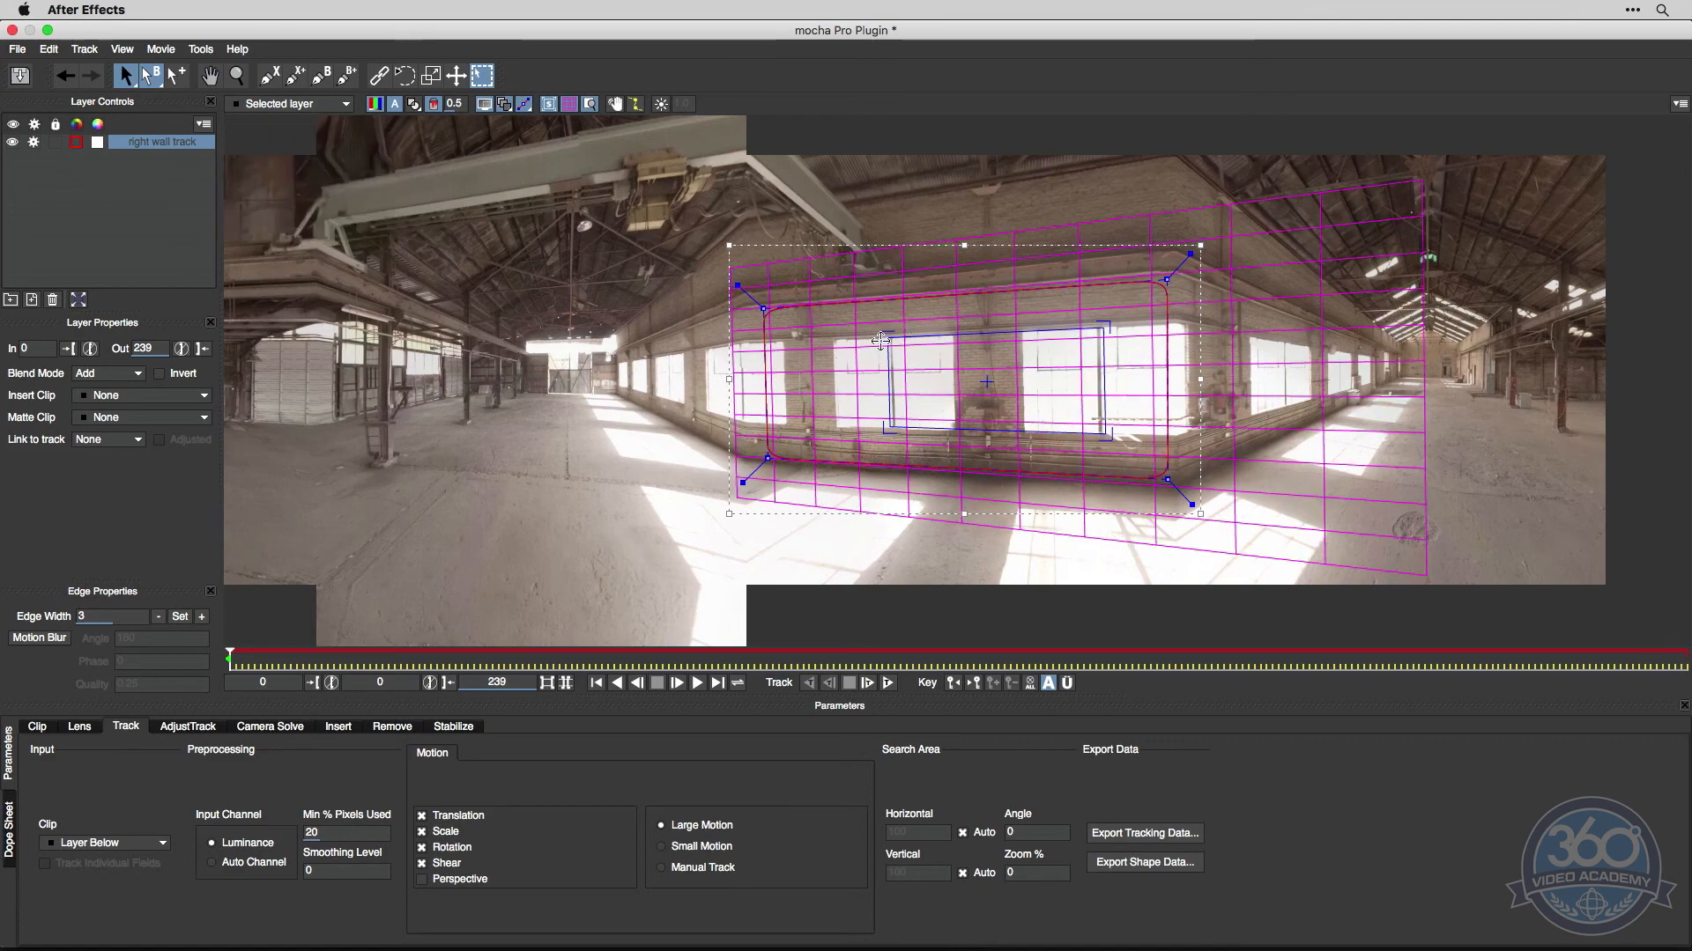
# Finish fitting the planar surface's upper corner, and set the track to include Perspective motion with Min % Pixels Used at 90
pyautogui.moveTo(882, 337); pyautogui.dragTo(881, 334)
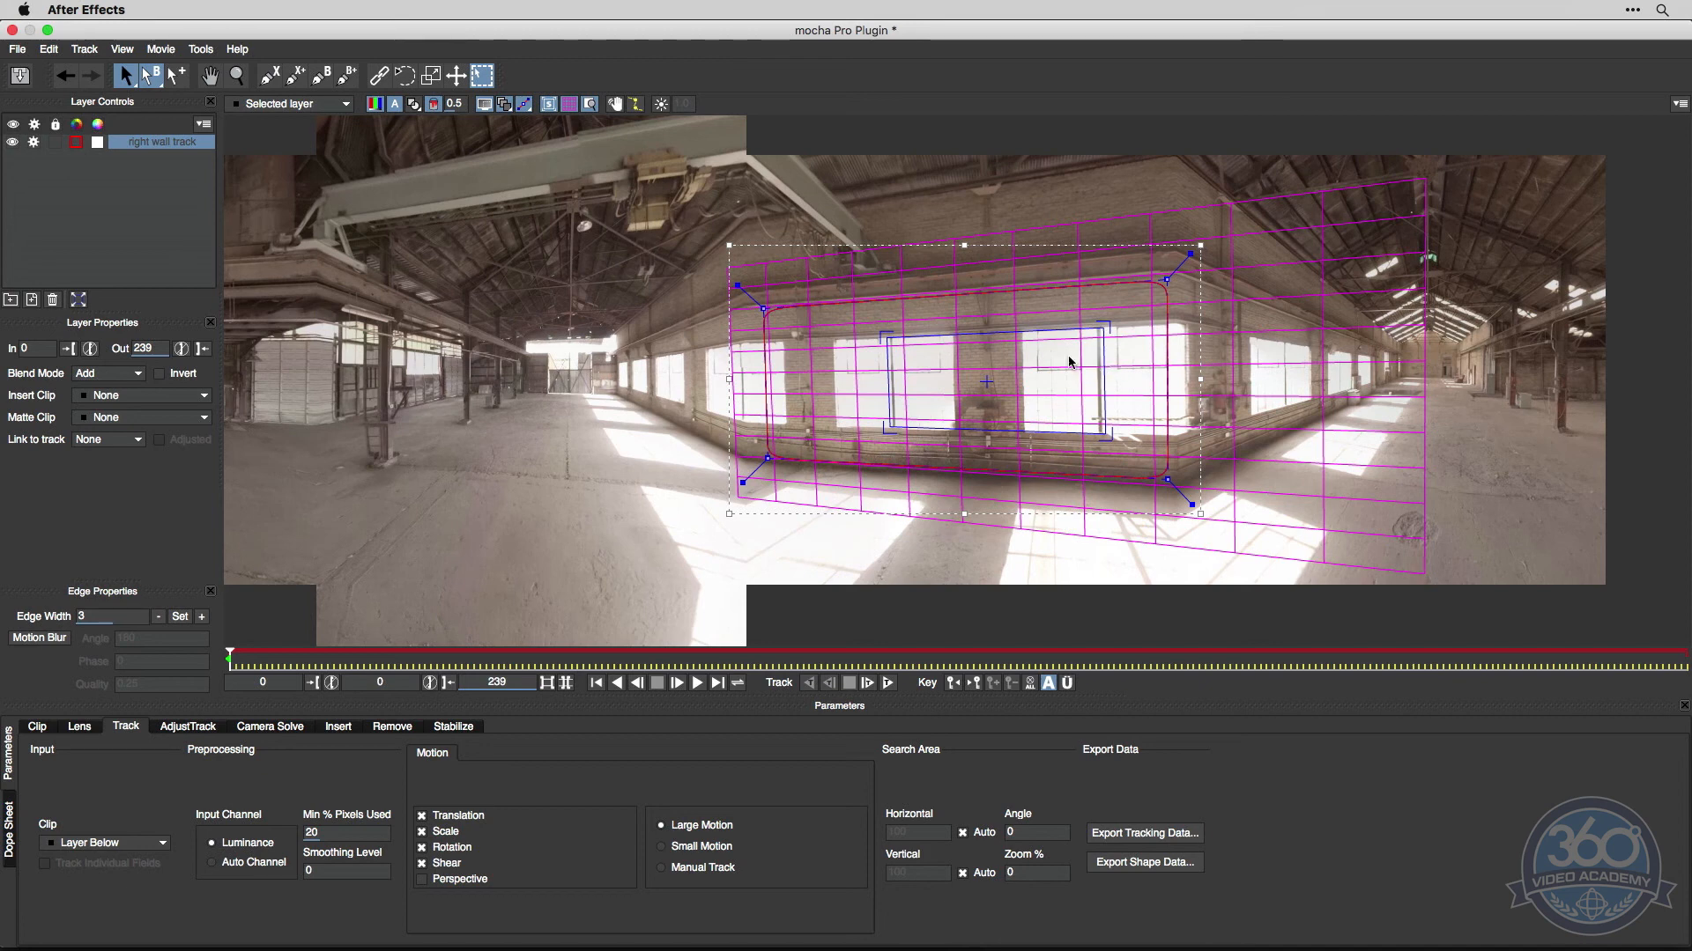
pyautogui.click(422, 880)
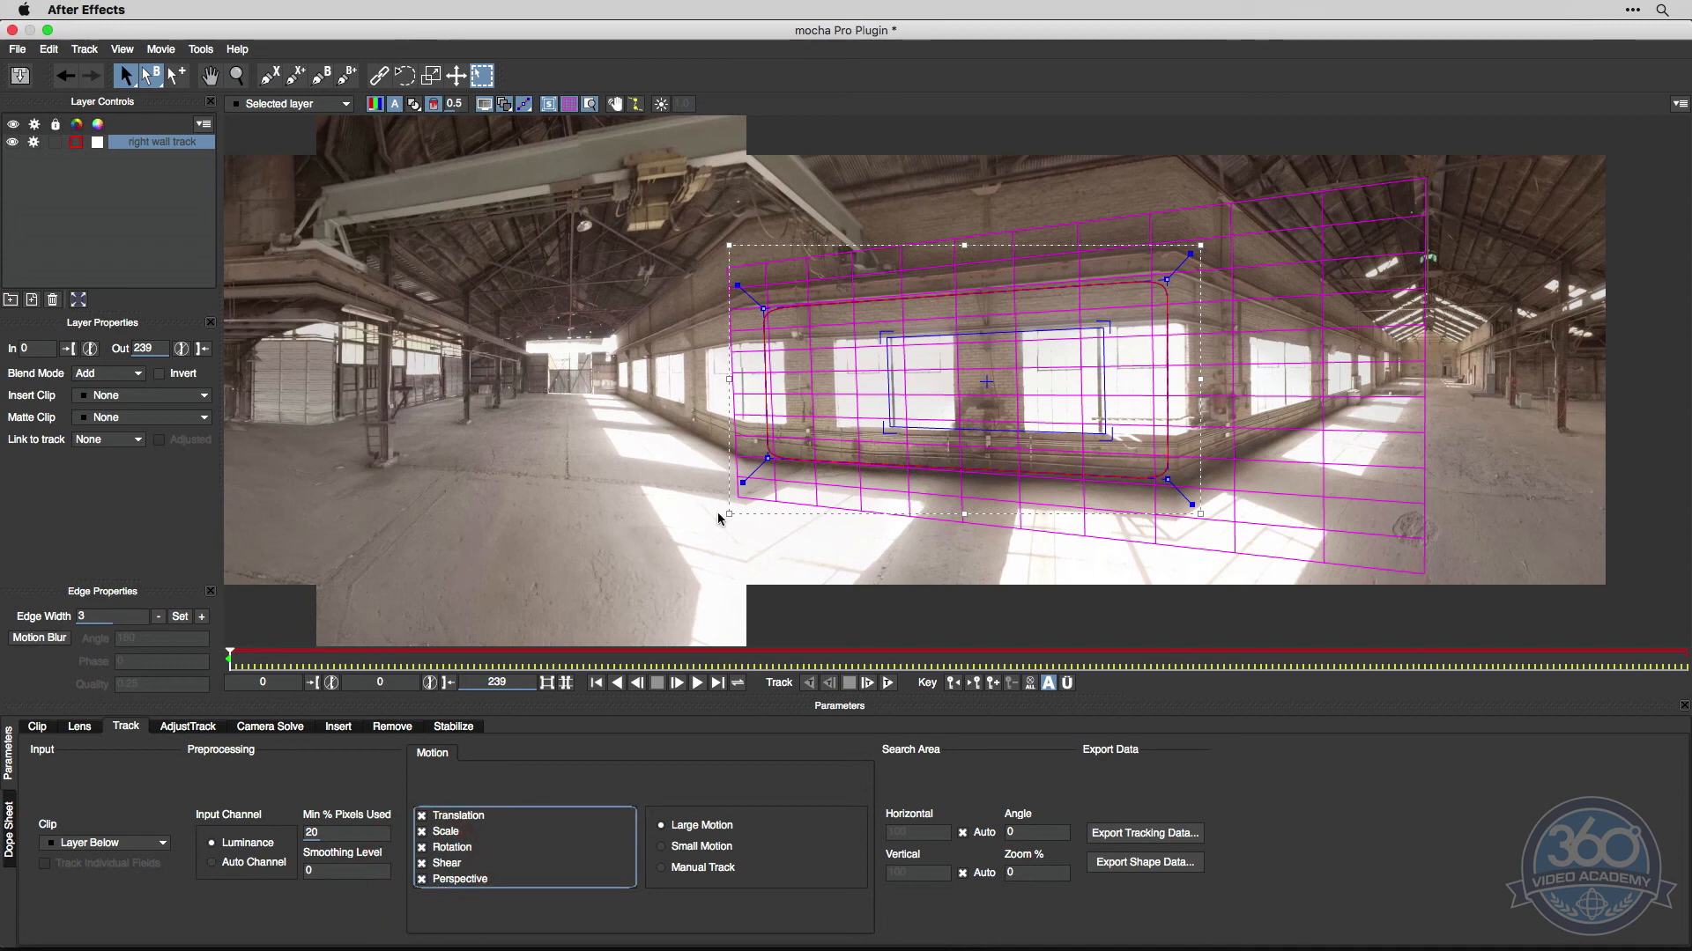
pyautogui.click(329, 832)
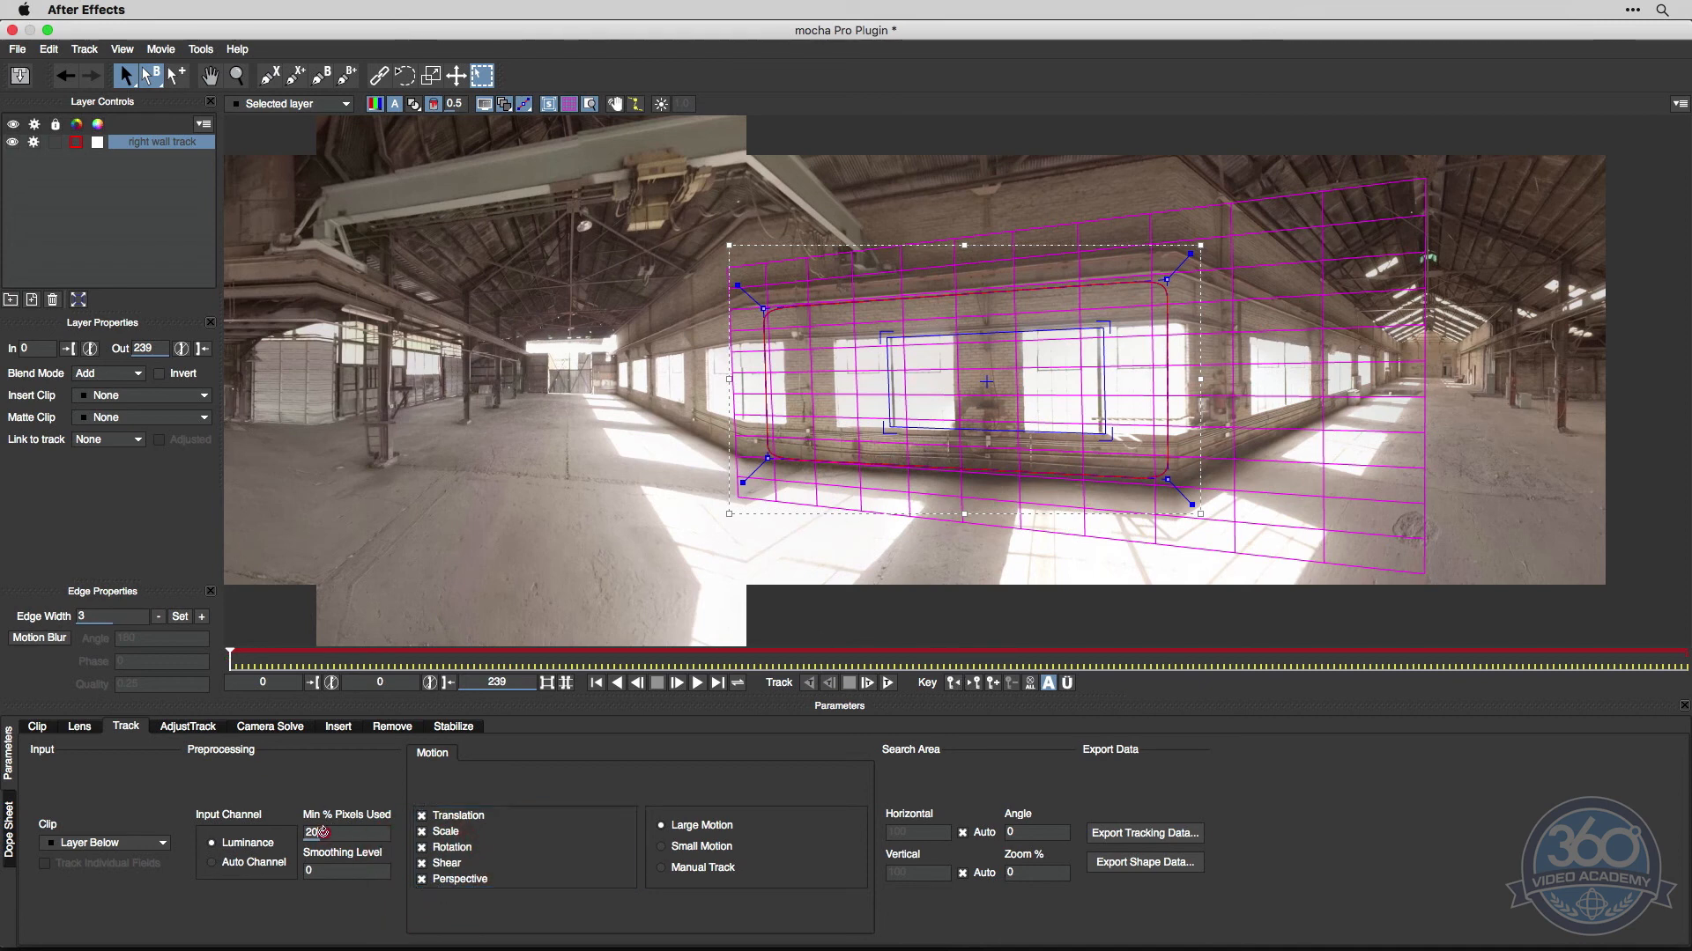
pyautogui.press('super+a')
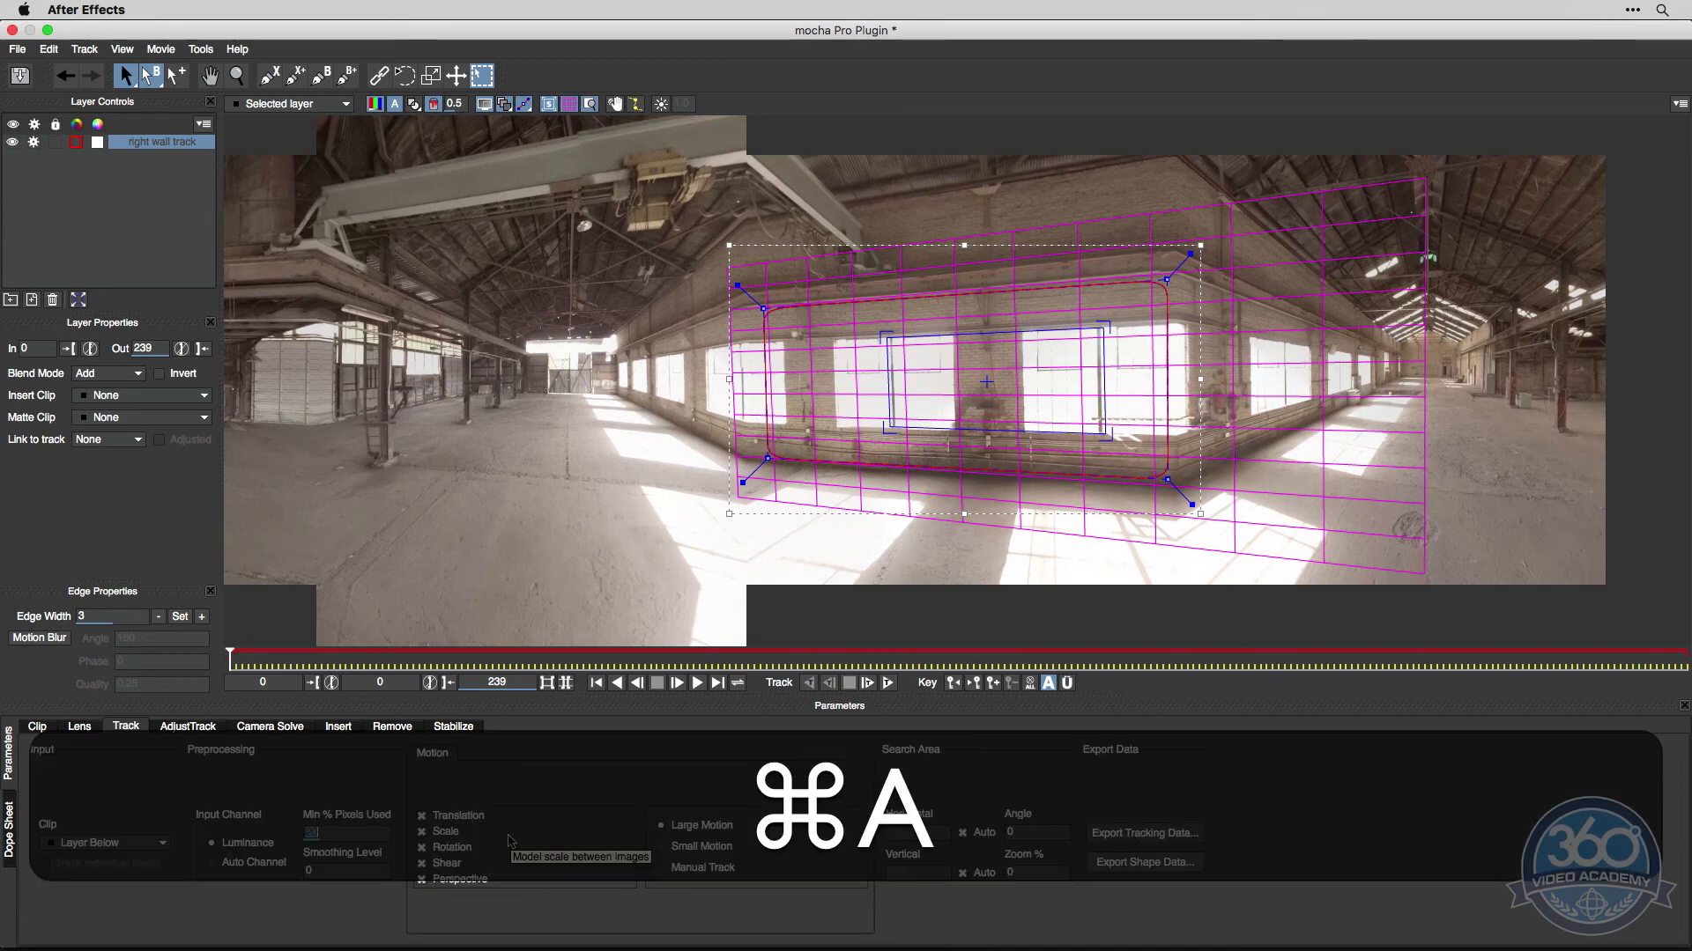
pyautogui.write('90')
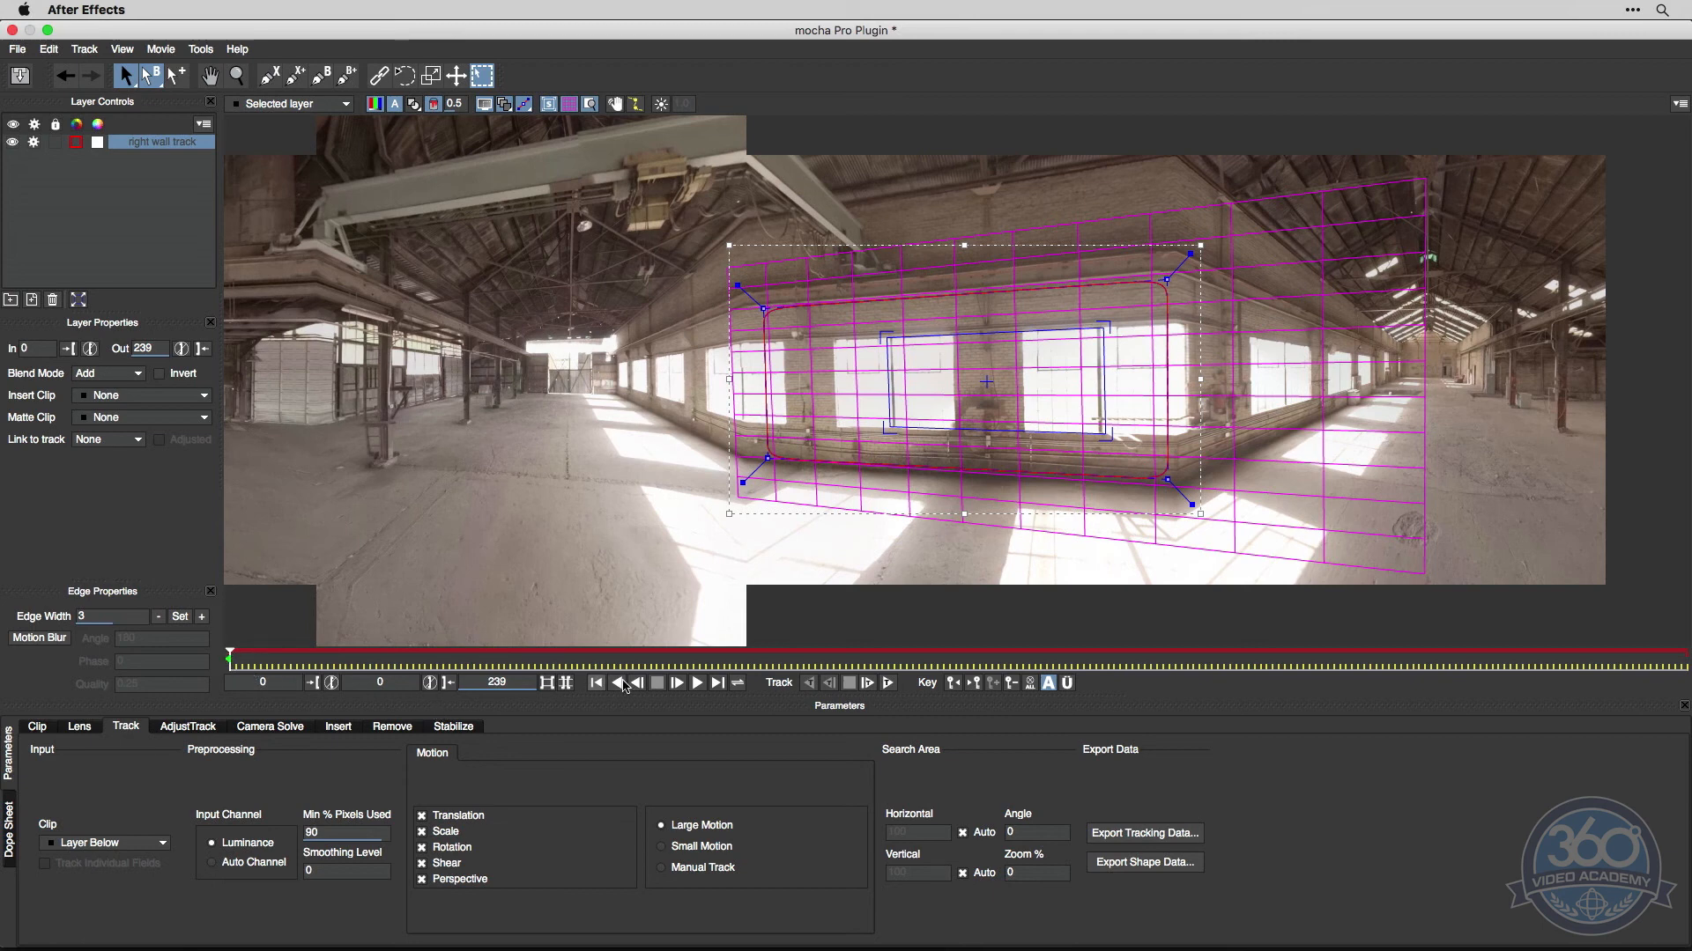
# Track the right wall forward to frame 54, stop, and refit the spline's corners to the wall
pyautogui.click(887, 683)
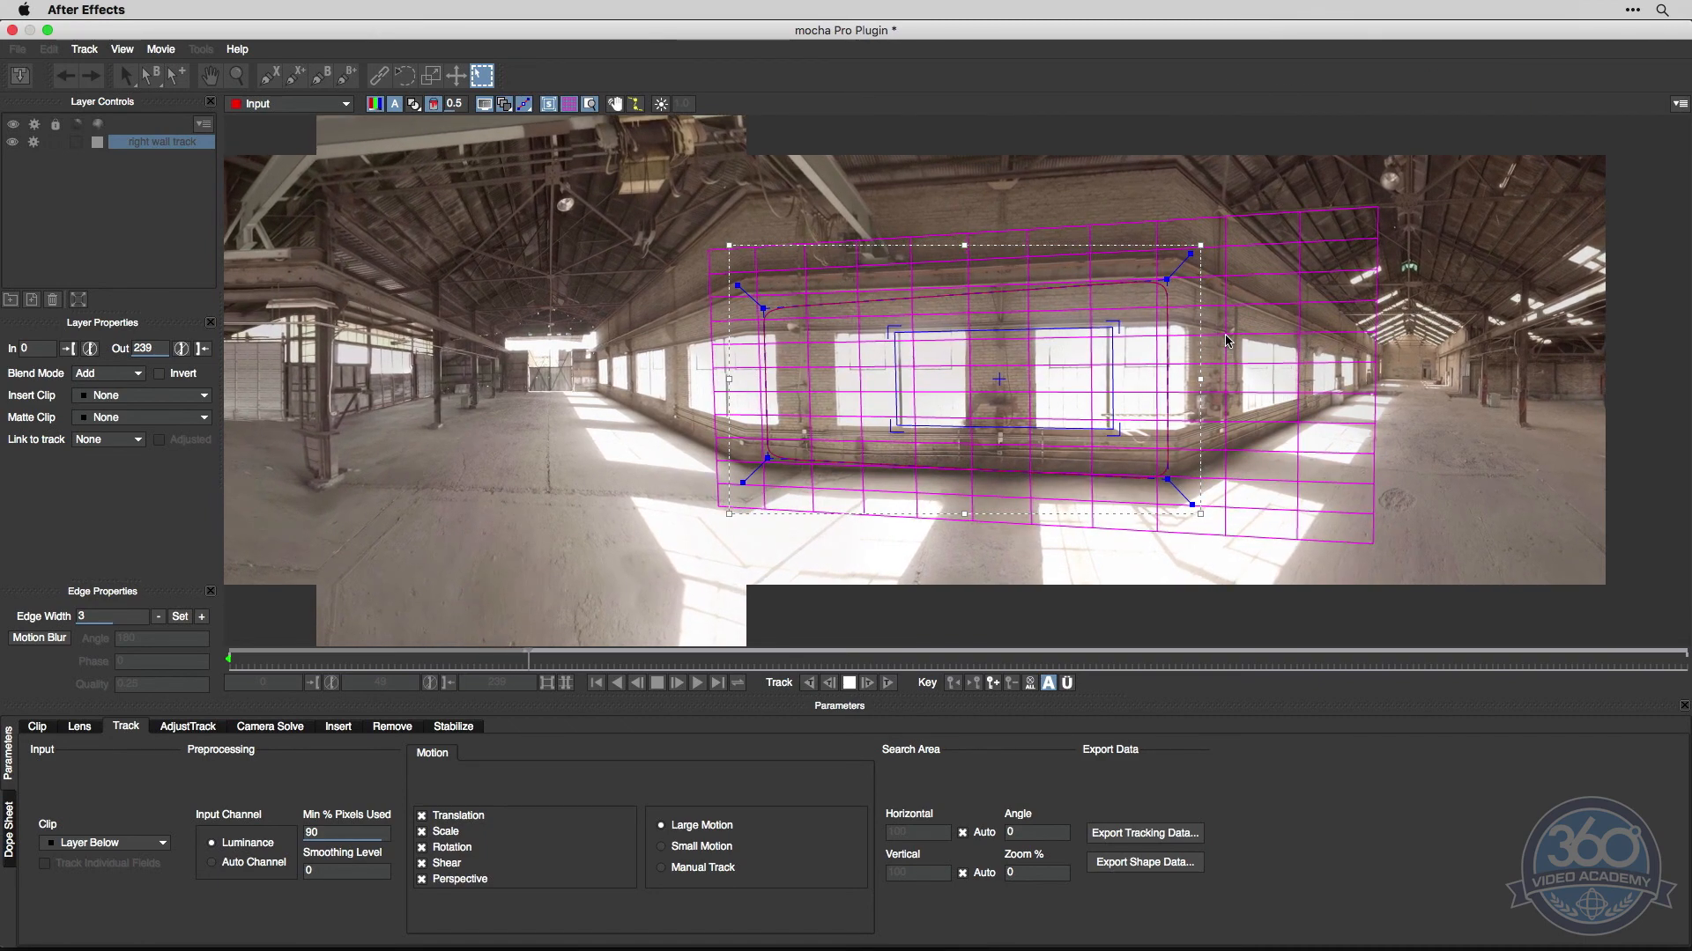
pyautogui.click(850, 682)
pyautogui.moveTo(759, 309); pyautogui.dragTo(768, 303)
pyautogui.click(765, 460)
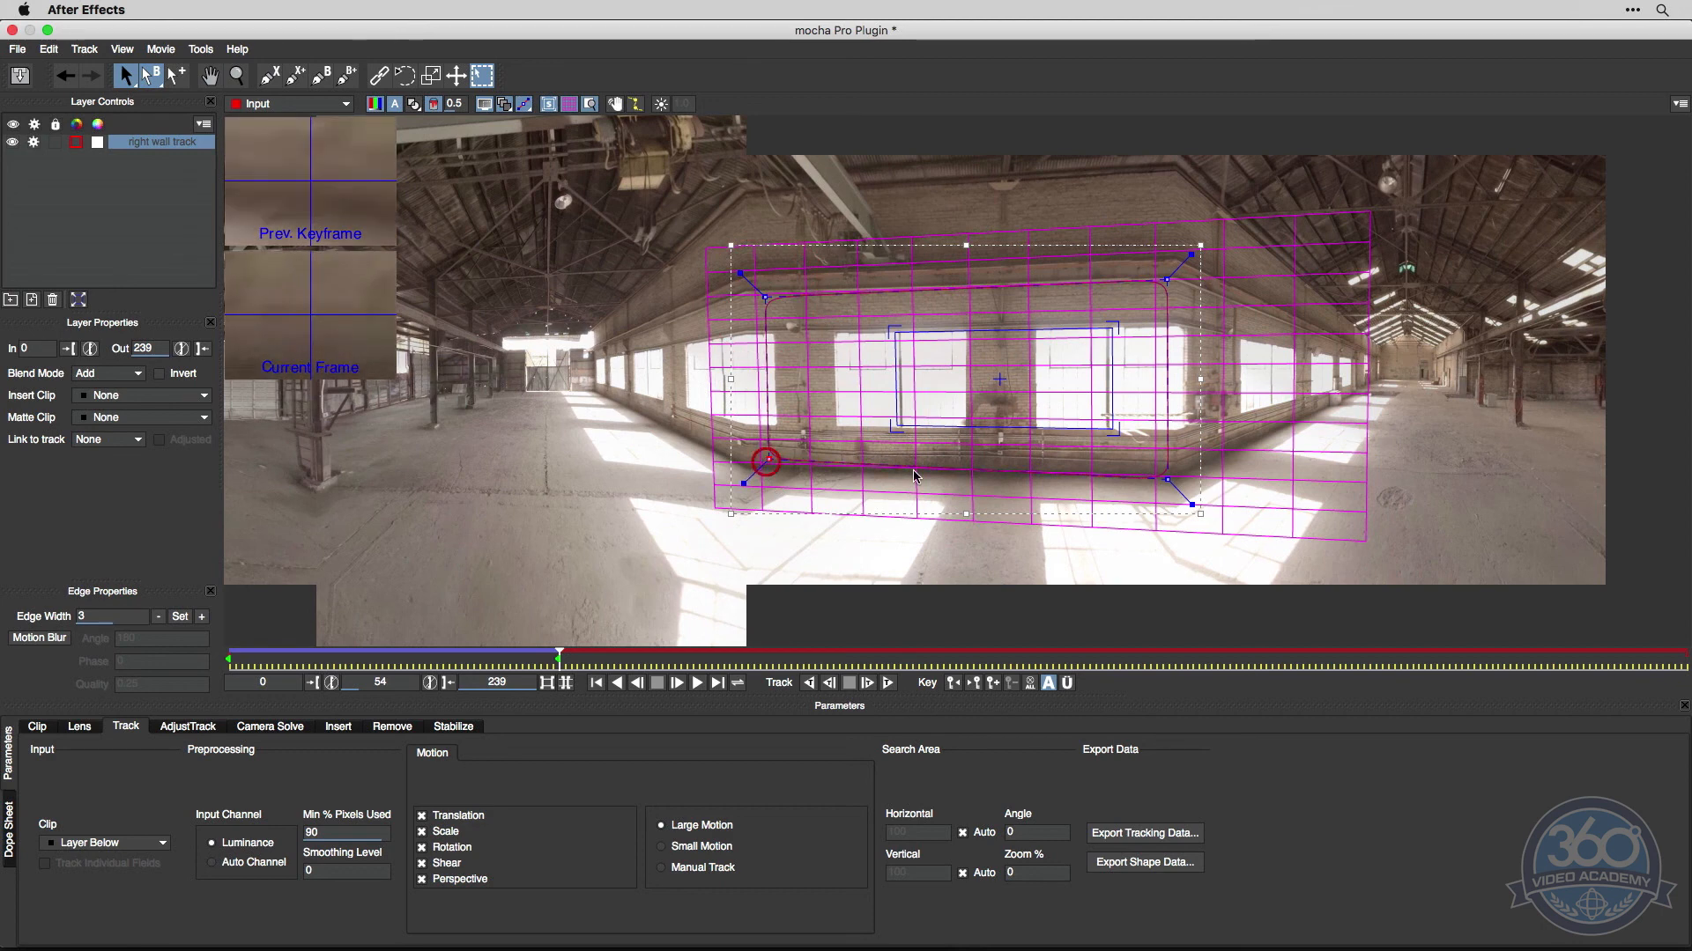
pyautogui.moveTo(1166, 479); pyautogui.dragTo(1167, 478)
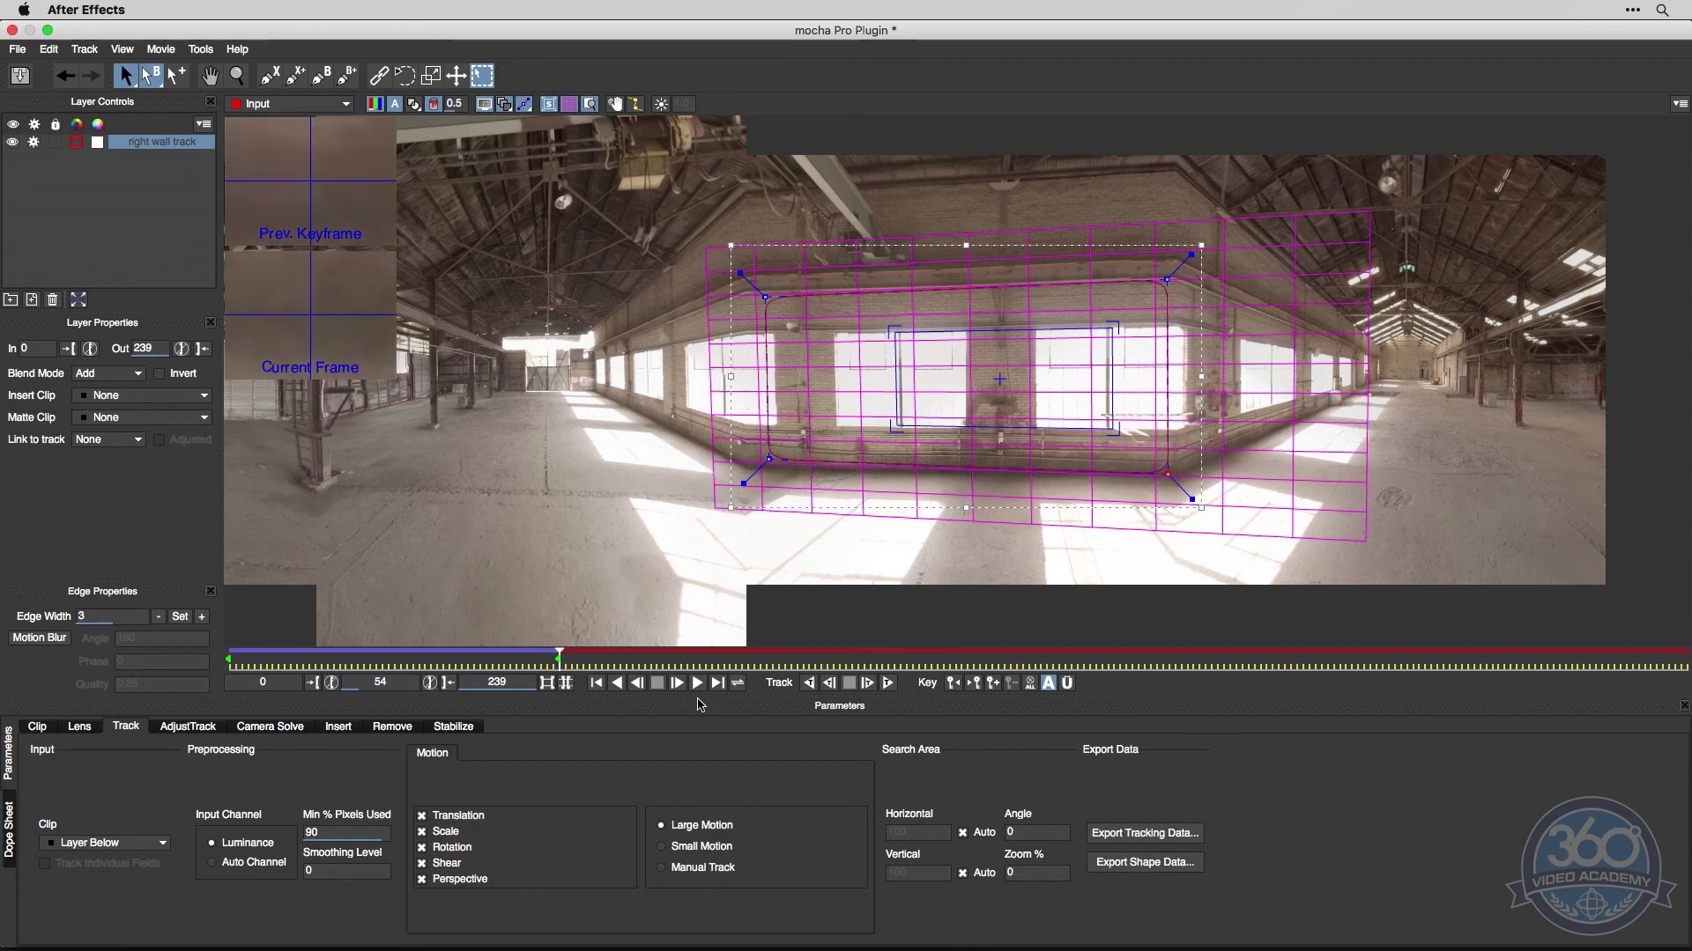
# Continue tracking forward to frame 81, stop, and refit all four spline corners inside the wall's edges
pyautogui.click(868, 683)
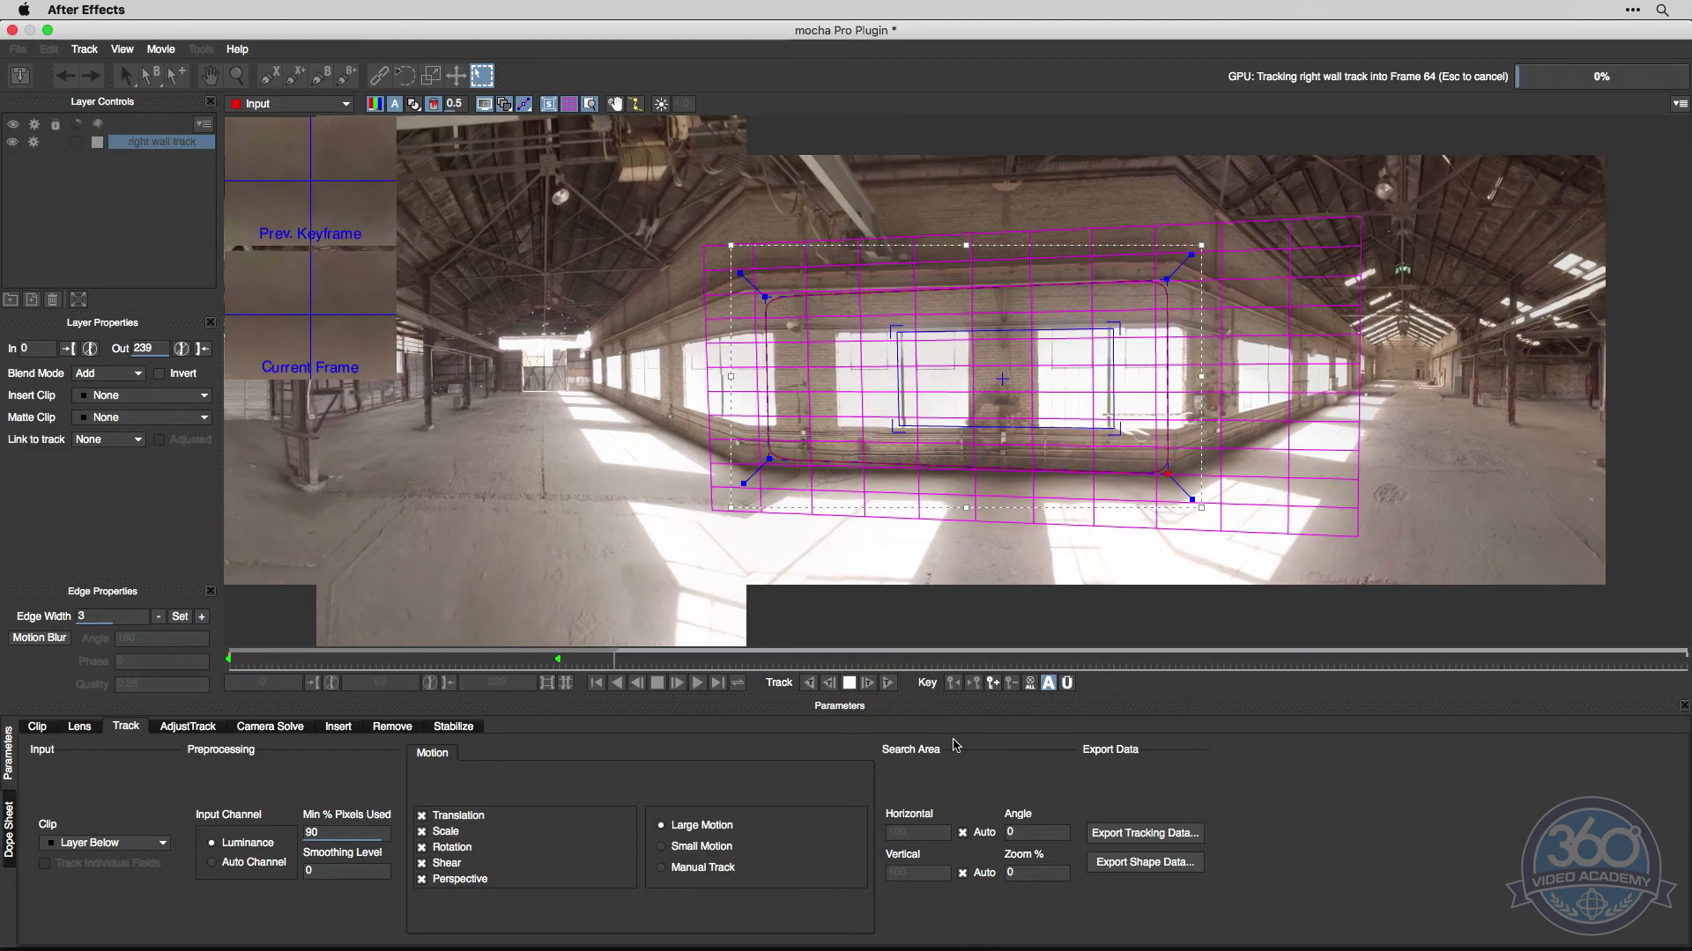
pyautogui.click(851, 685)
pyautogui.click(851, 686)
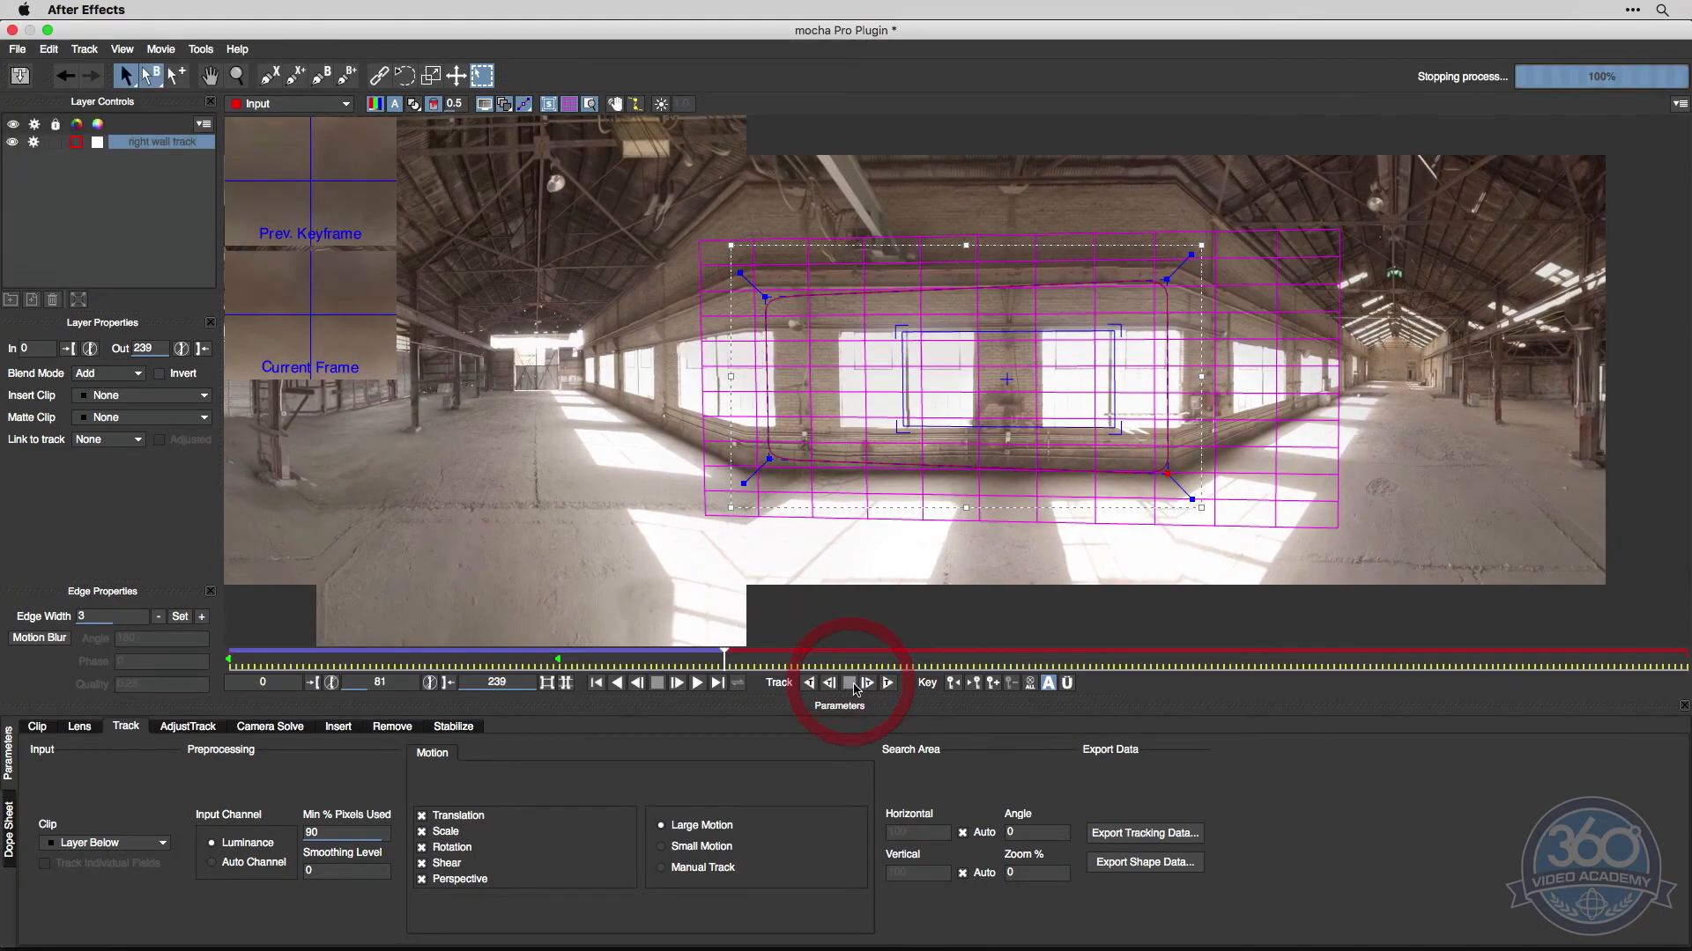
pyautogui.moveTo(1169, 289); pyautogui.dragTo(1165, 290)
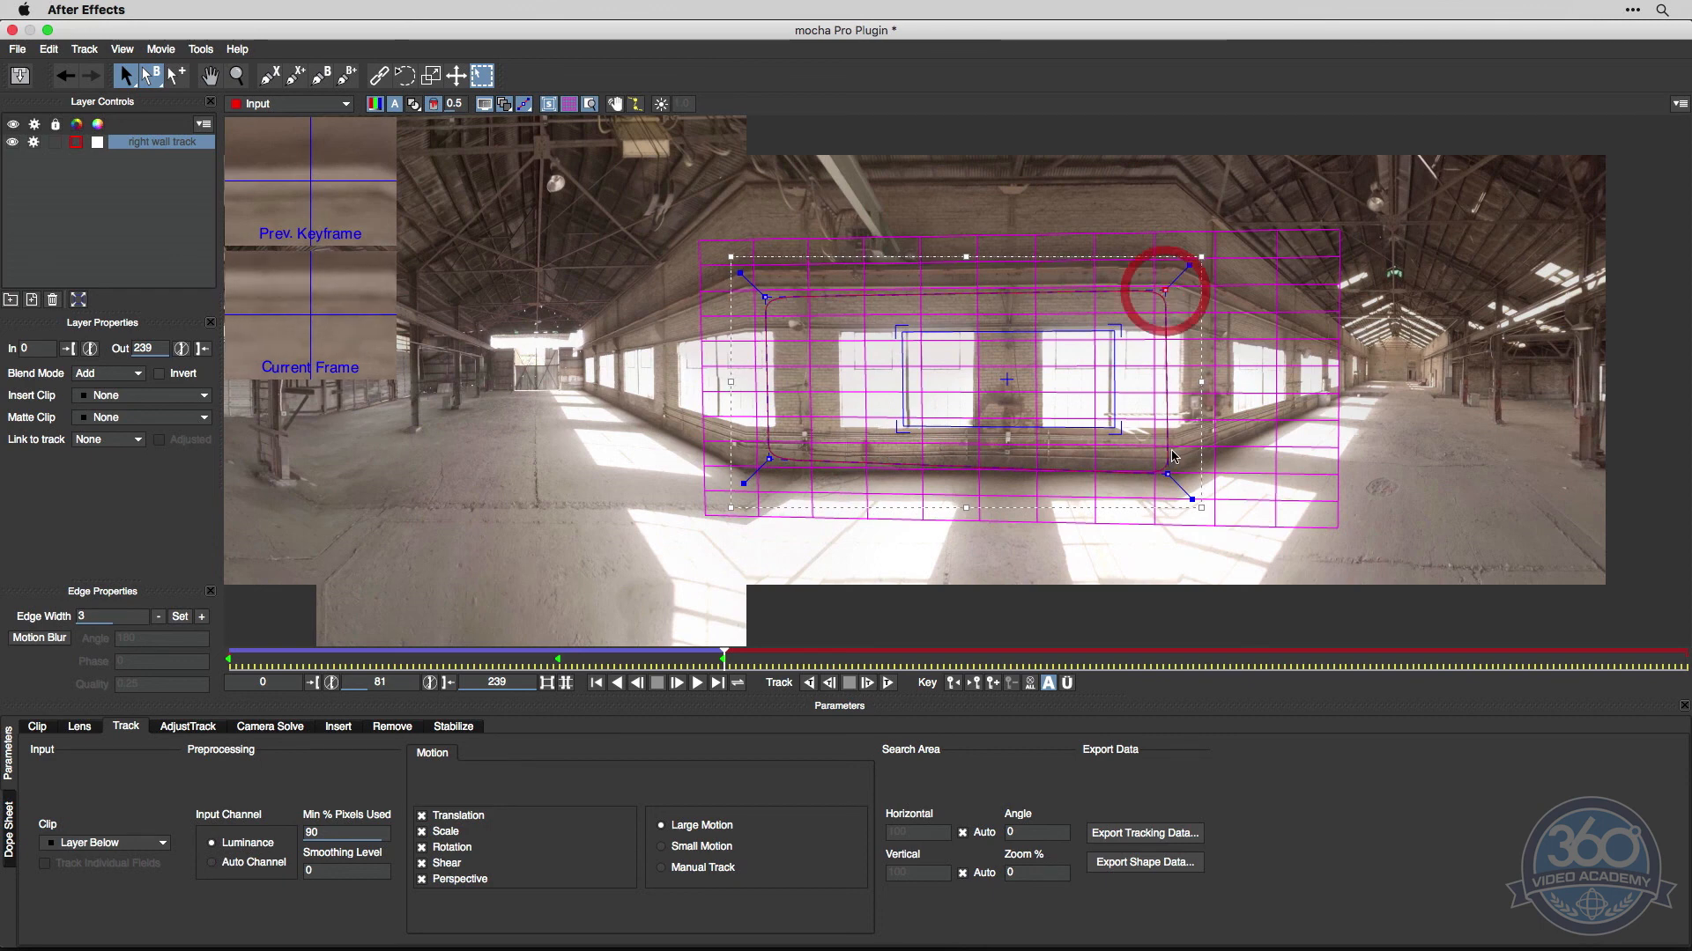
pyautogui.moveTo(1166, 474); pyautogui.dragTo(1163, 473)
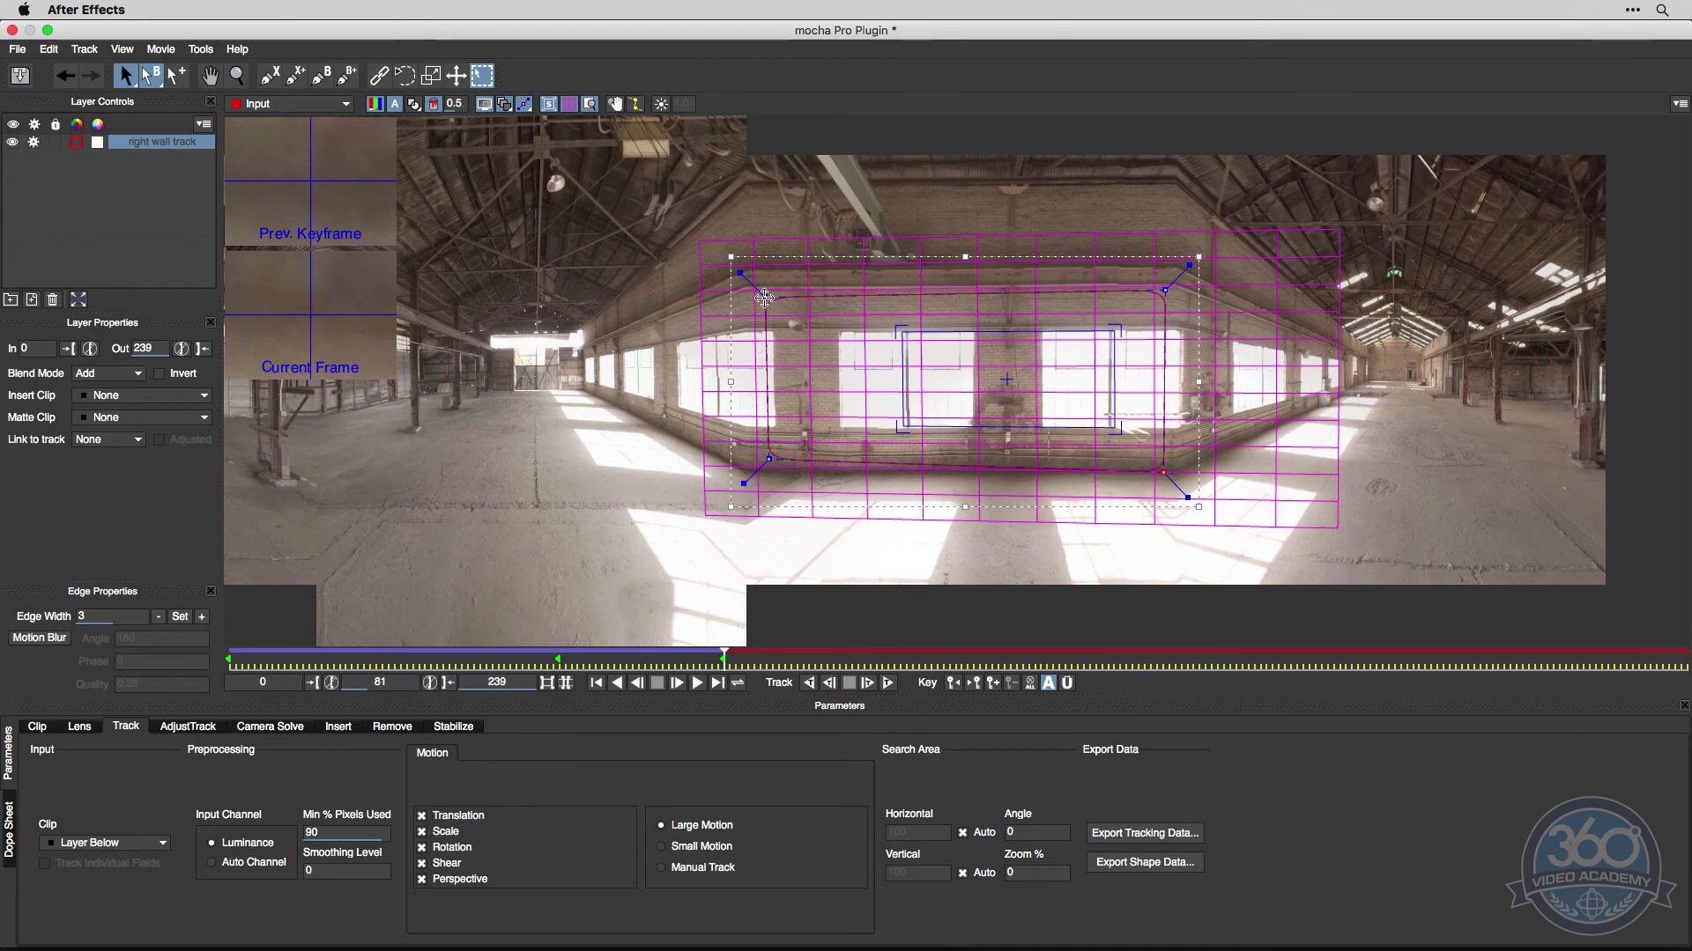
pyautogui.moveTo(764, 298); pyautogui.dragTo(772, 296)
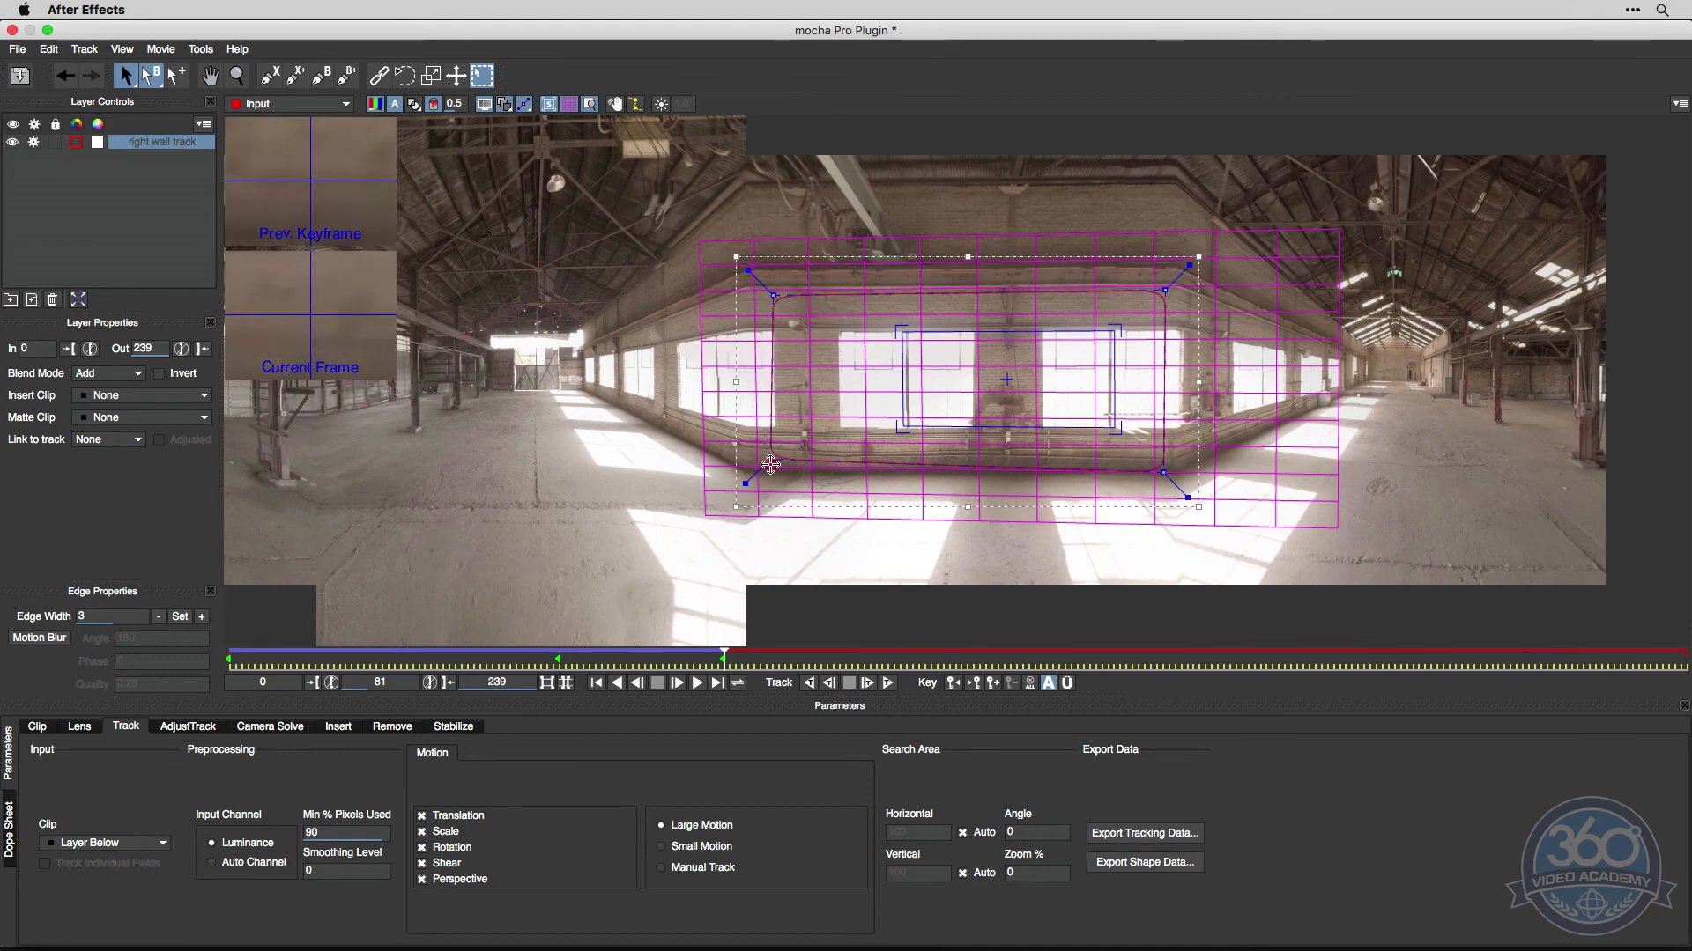
pyautogui.moveTo(769, 458); pyautogui.dragTo(775, 465)
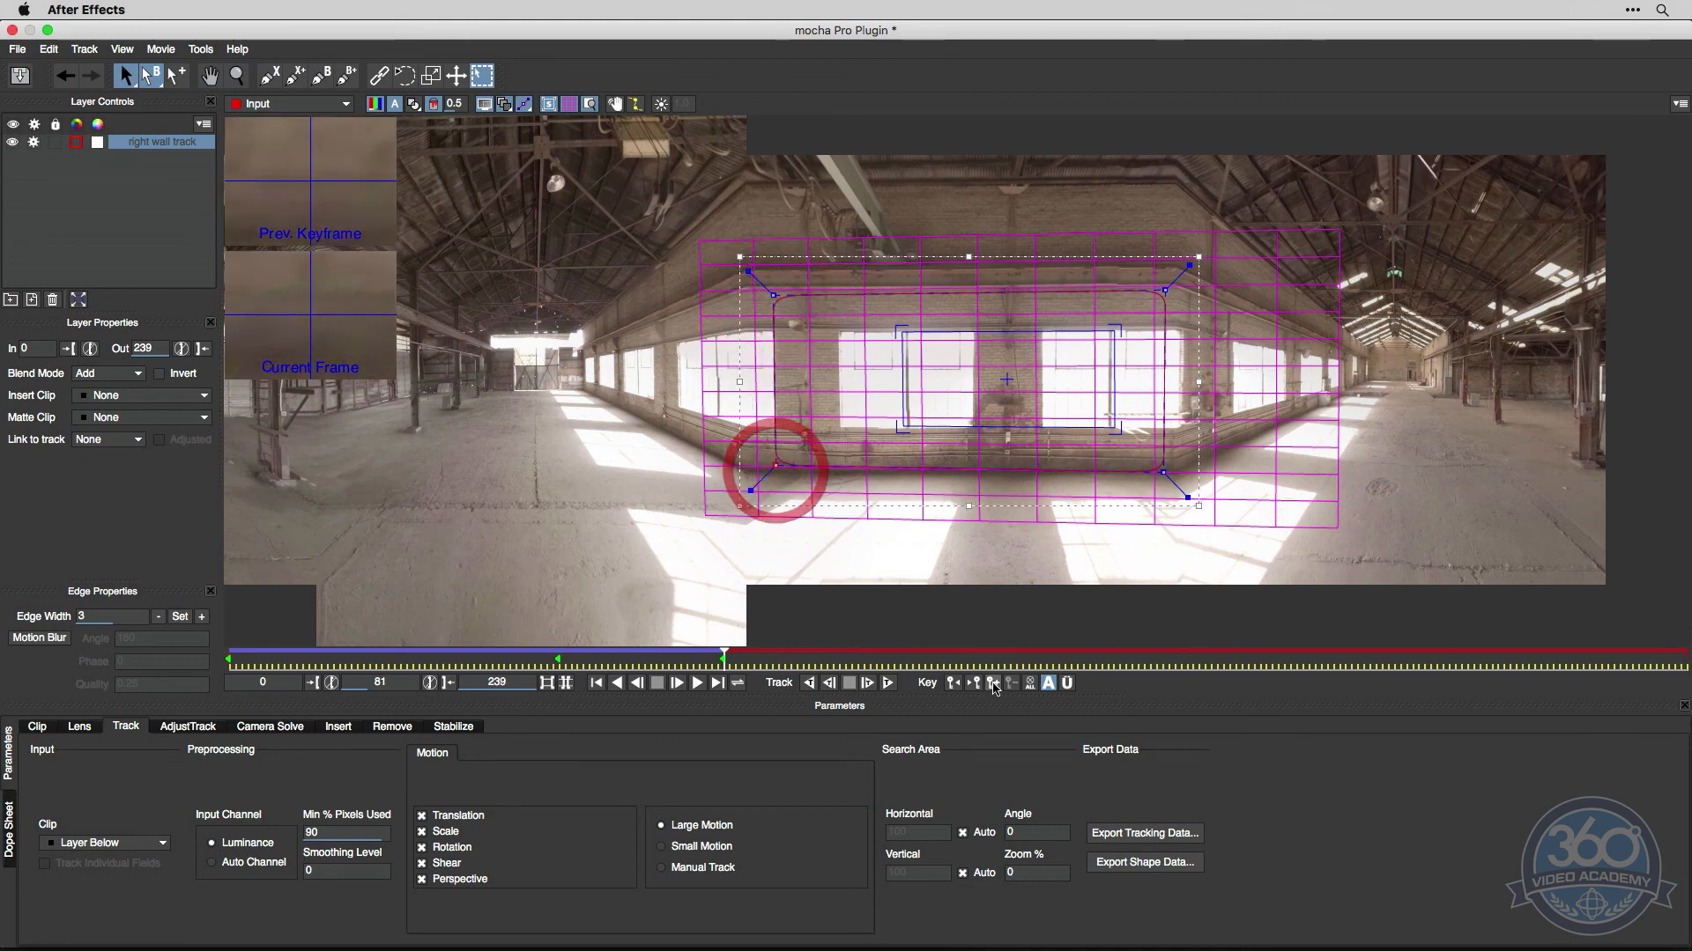
# Resume tracking forward to frame 110, stop, and nudge the spline's corners back onto the wall
pyautogui.click(870, 686)
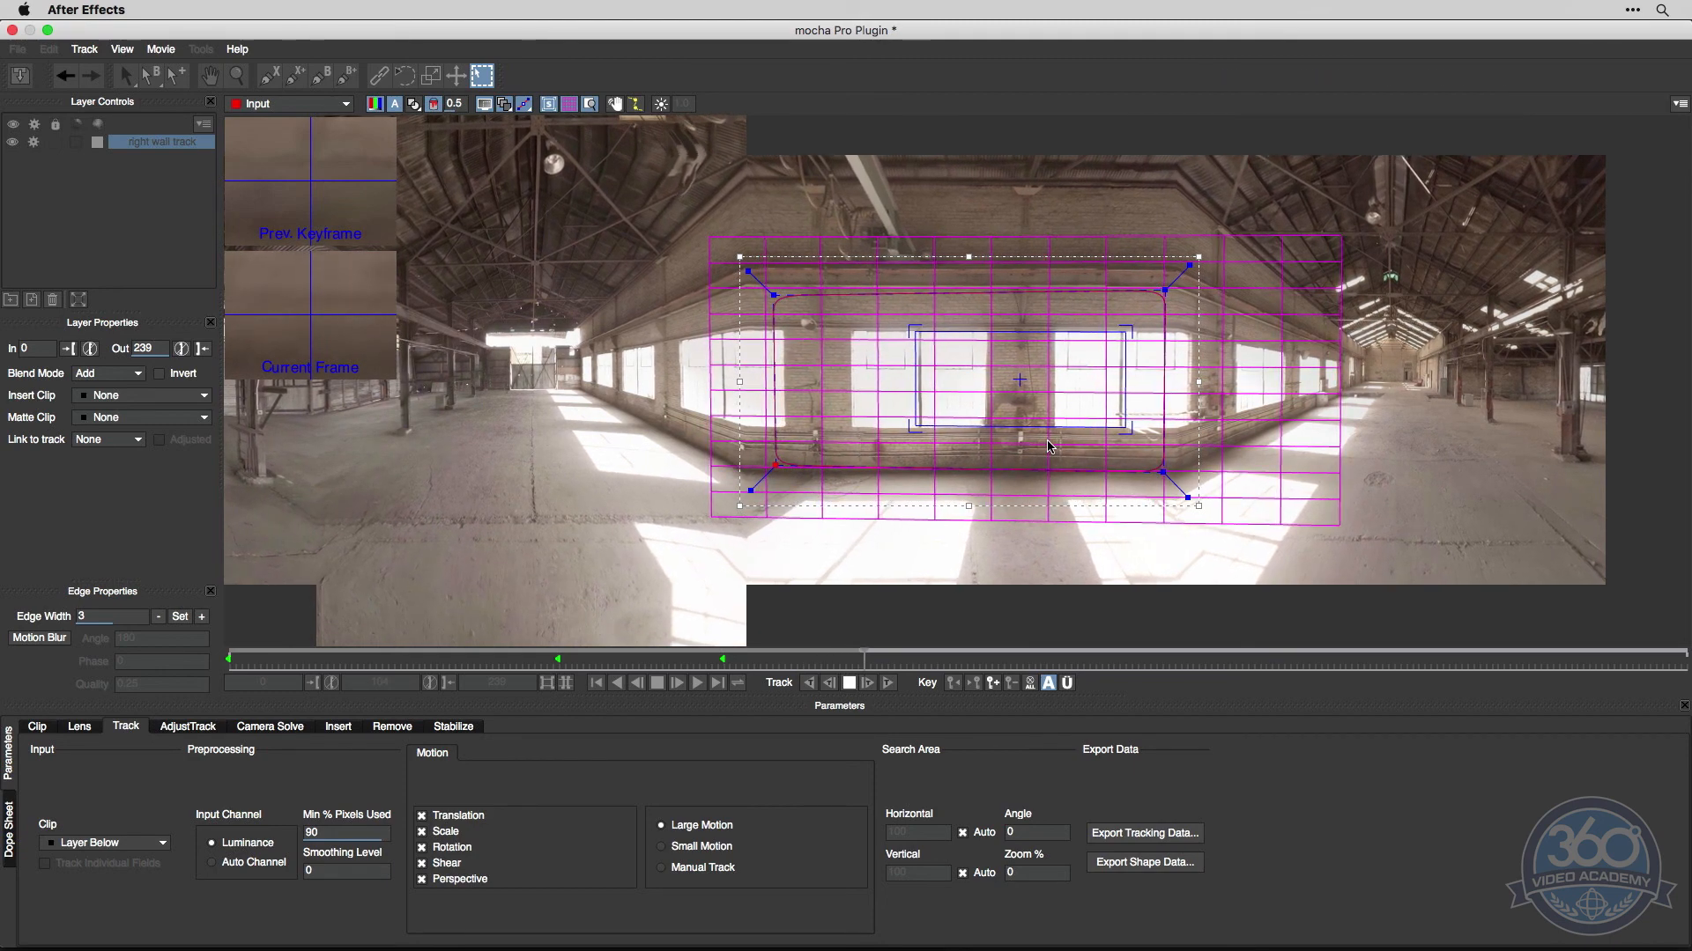
pyautogui.click(849, 683)
pyautogui.moveTo(773, 298); pyautogui.dragTo(773, 293)
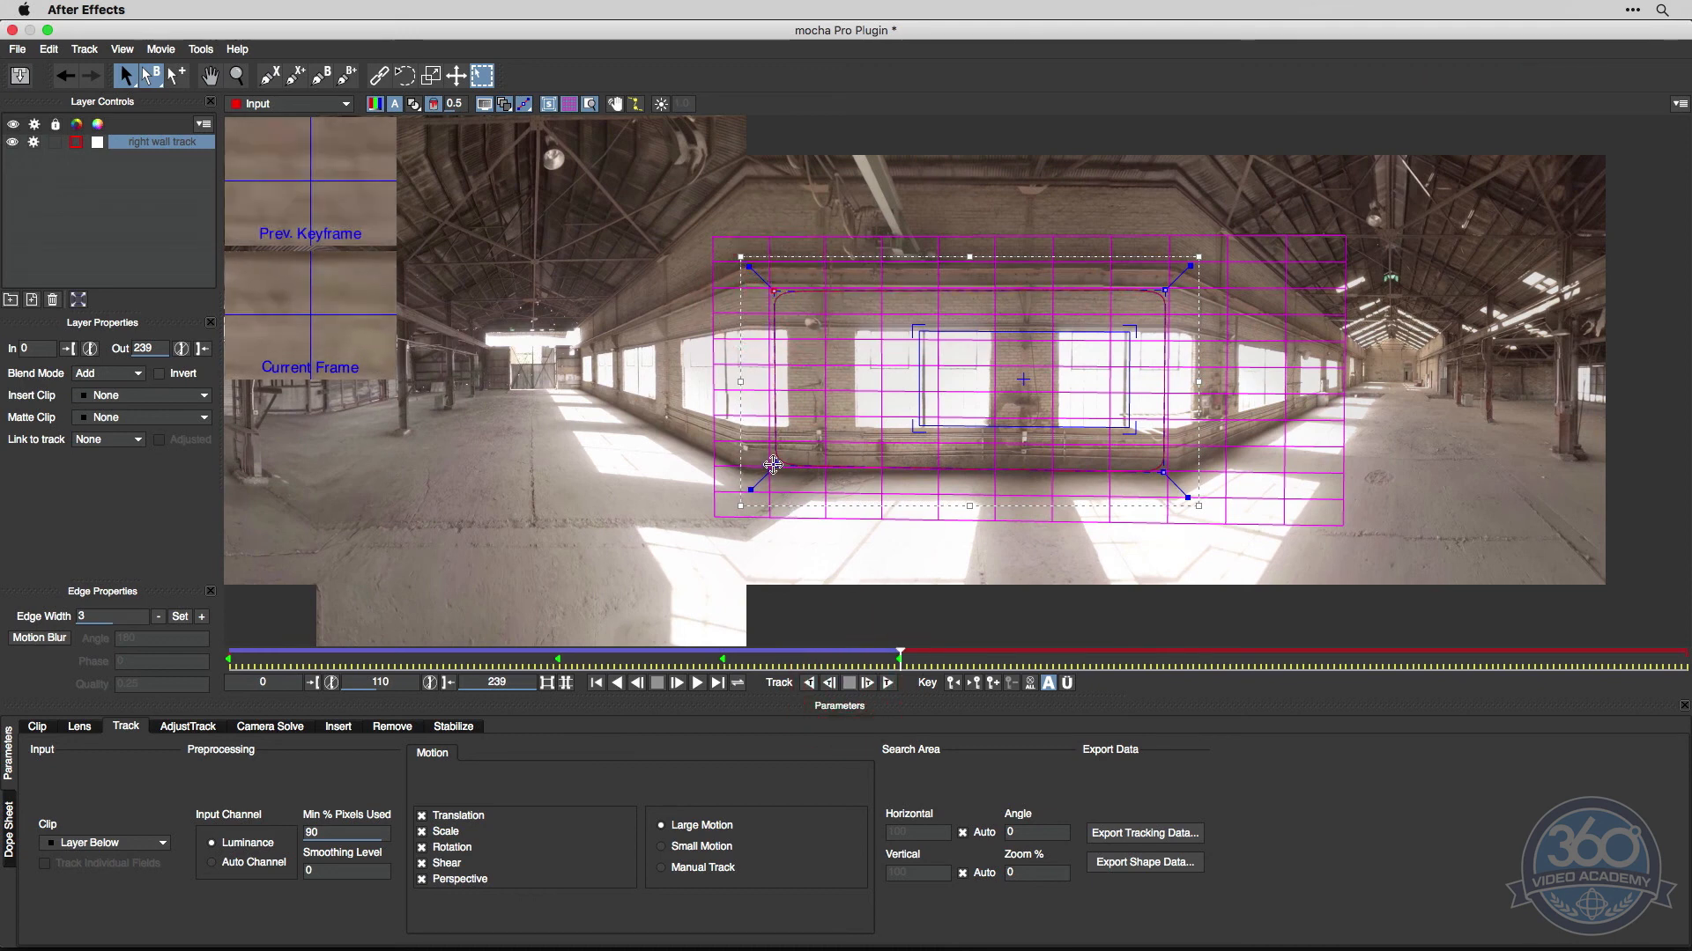
pyautogui.moveTo(773, 464); pyautogui.dragTo(772, 467)
pyautogui.moveTo(1164, 473); pyautogui.dragTo(1165, 471)
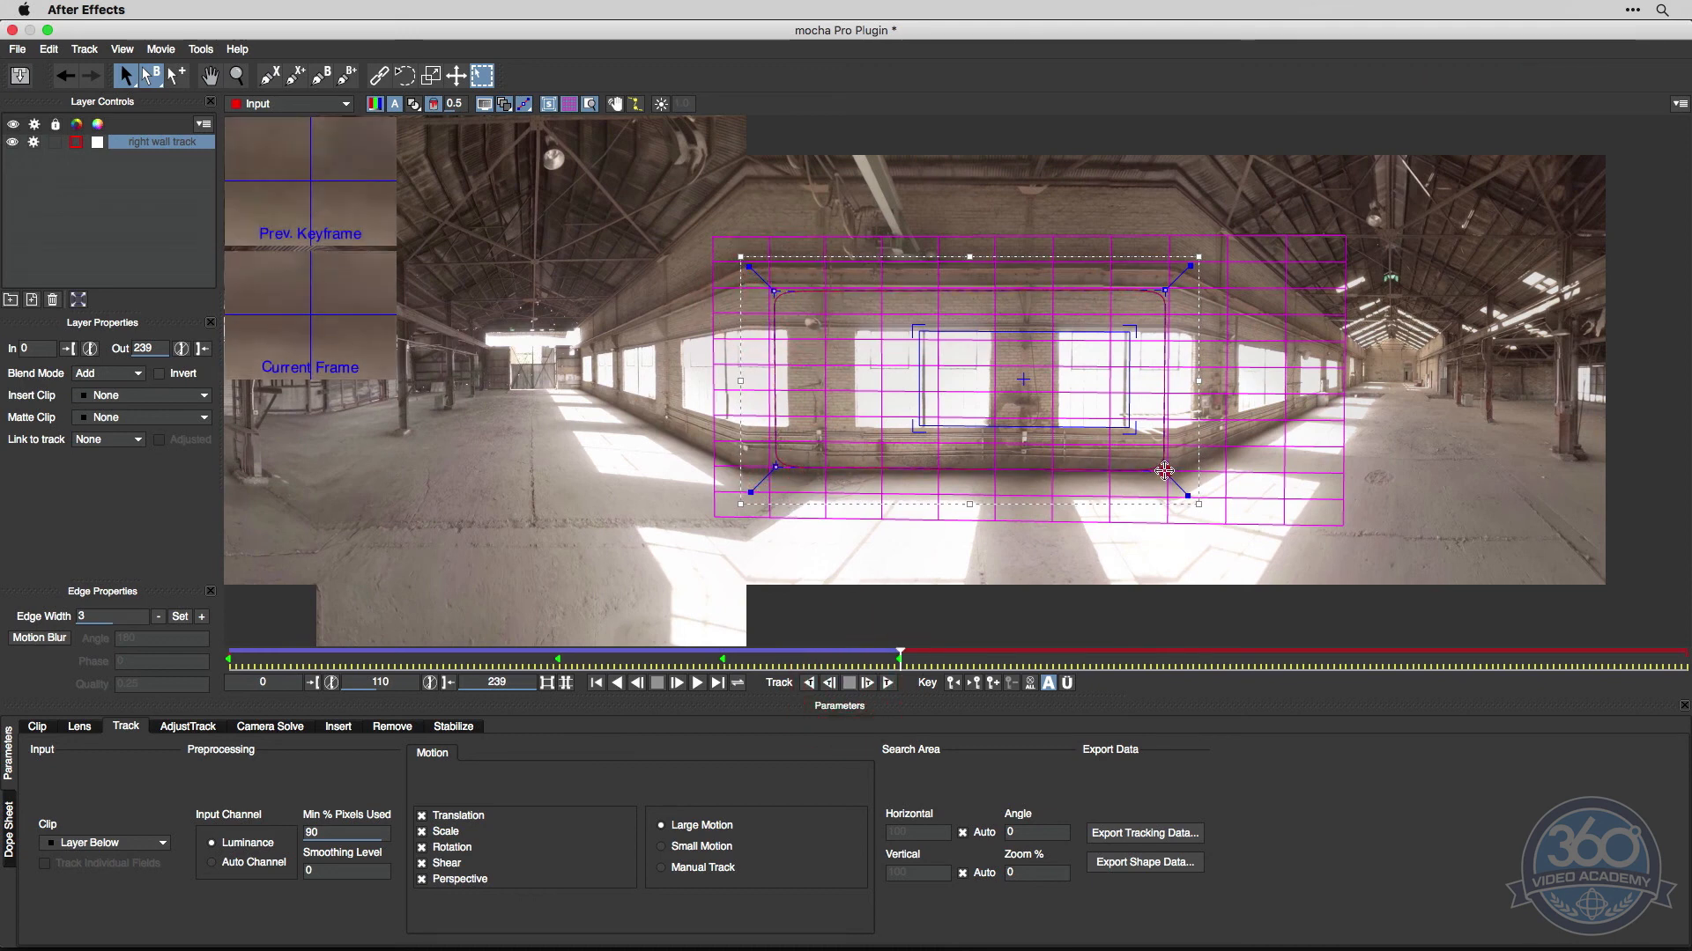
pyautogui.click(1165, 472)
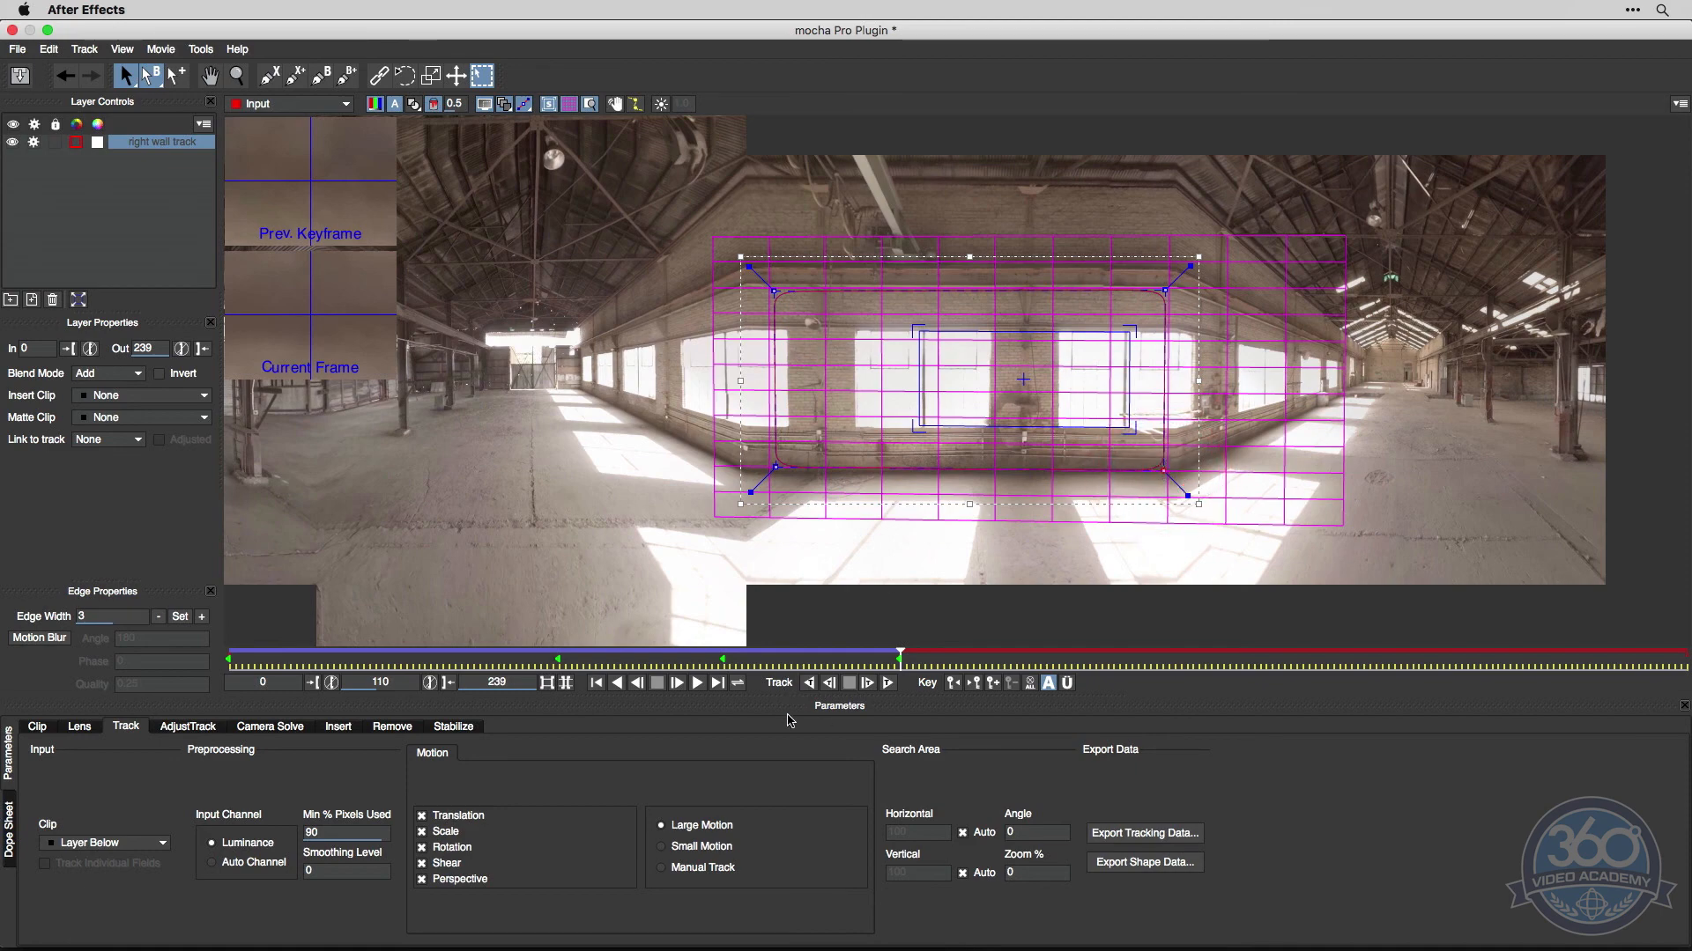
# Track the remaining frames through frame 239, then play the track from the first frame to check the grid and return to the start
pyautogui.click(868, 682)
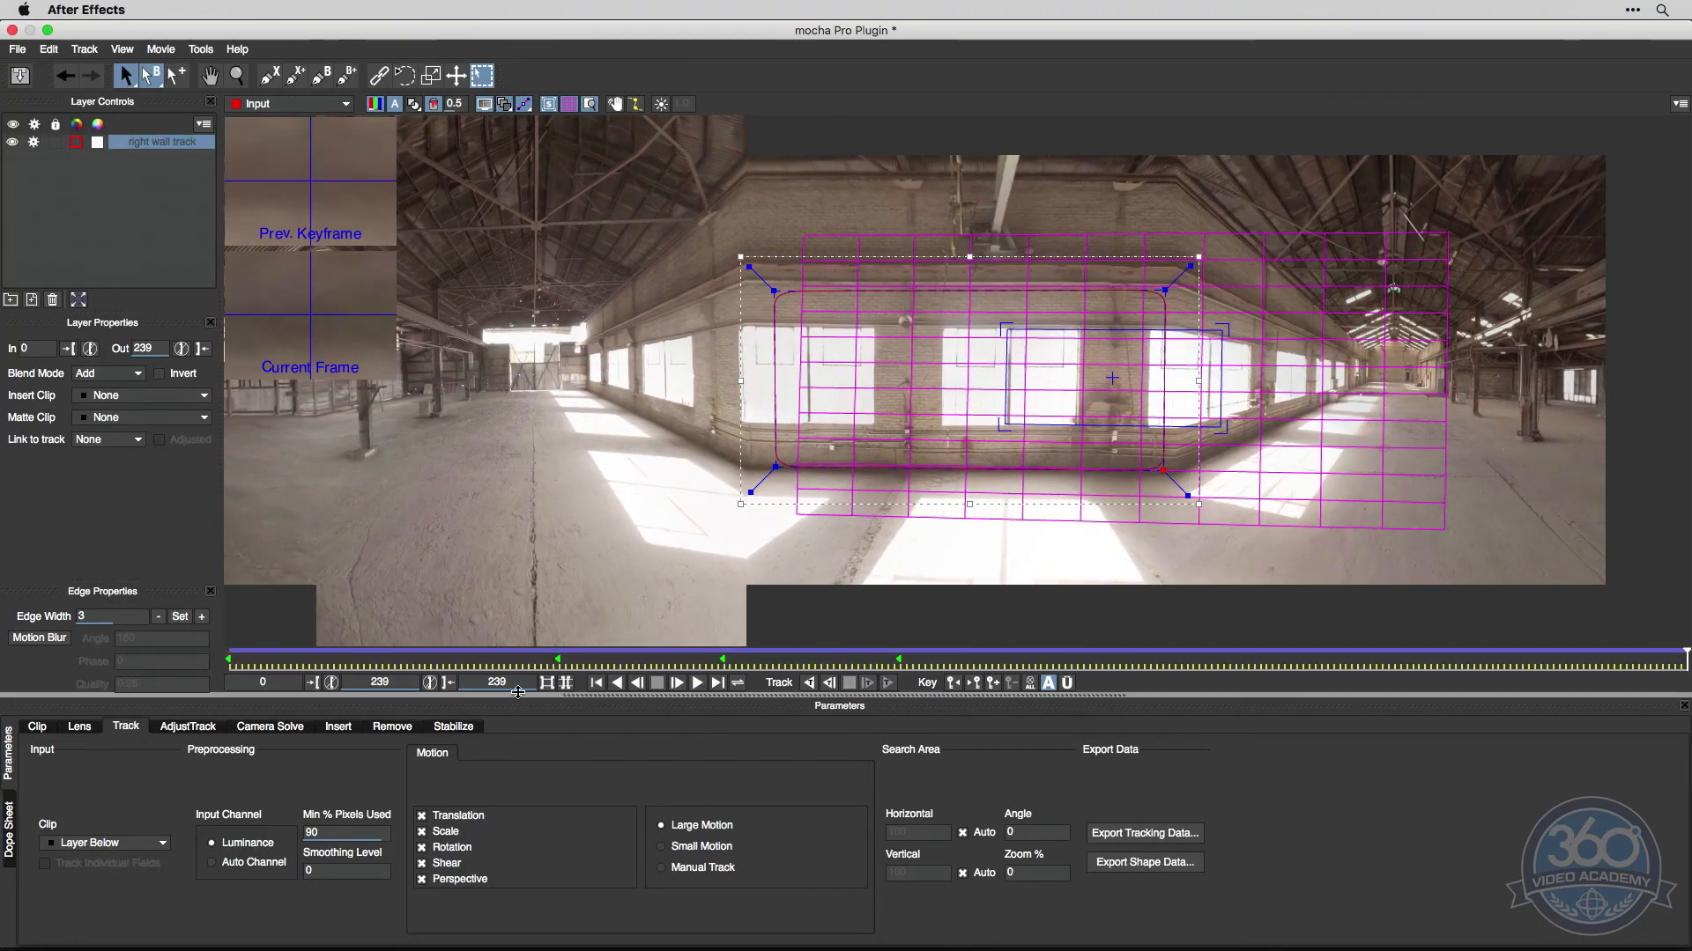
pyautogui.click(597, 684)
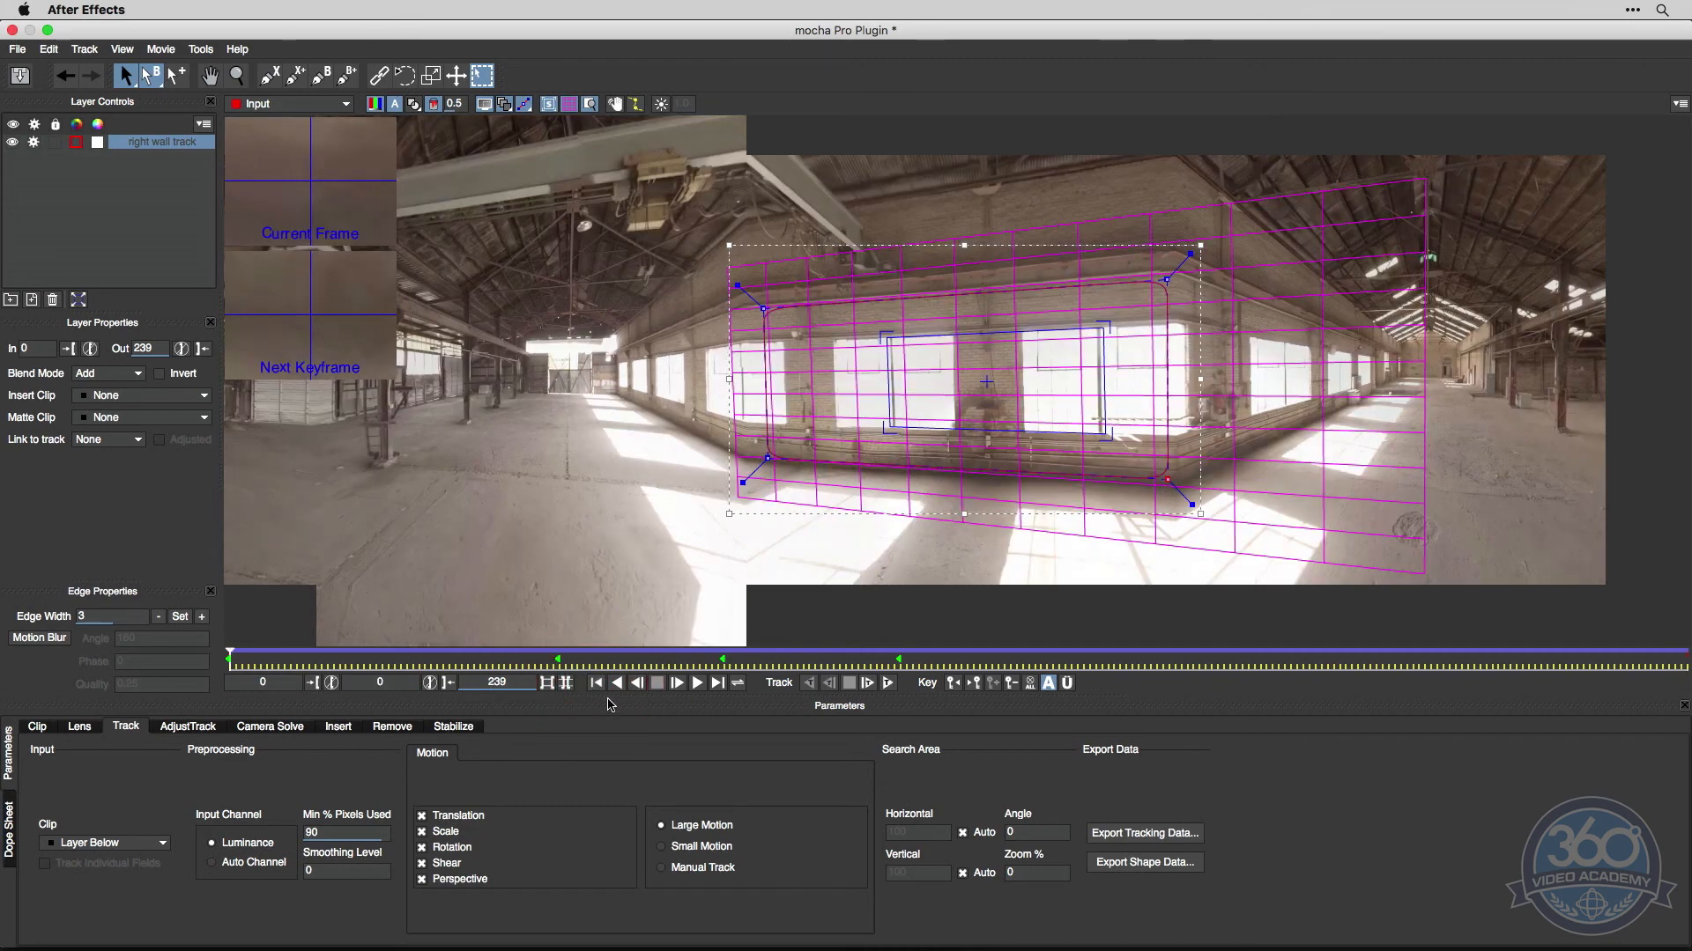
pyautogui.click(697, 684)
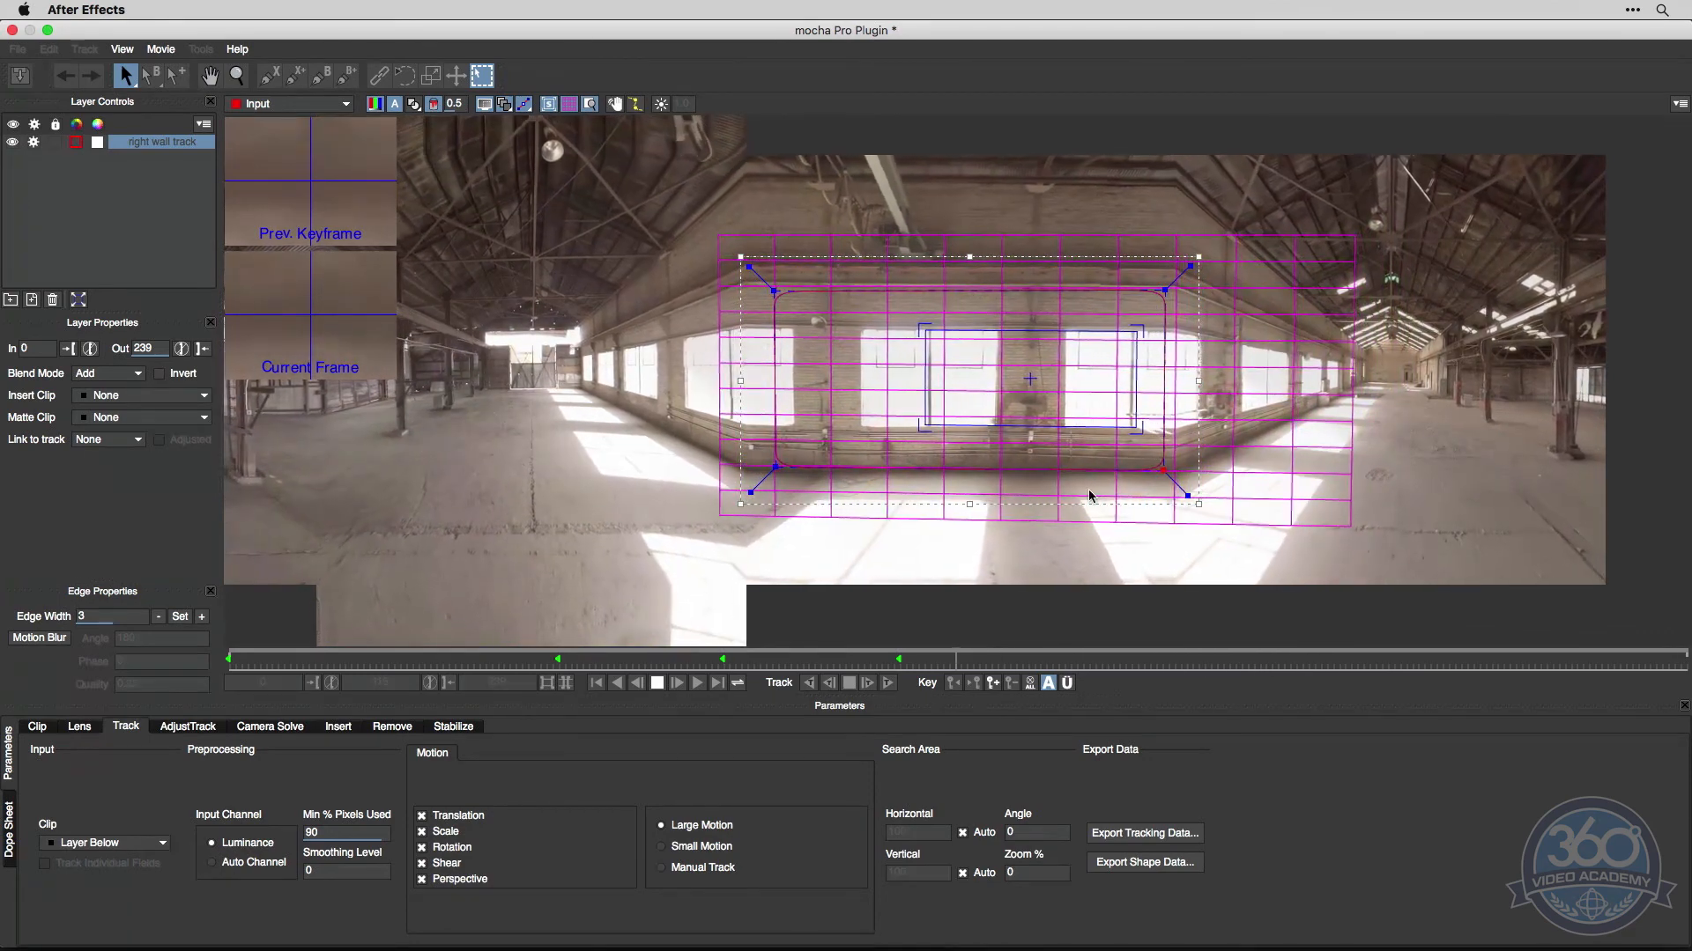
pyautogui.click(656, 683)
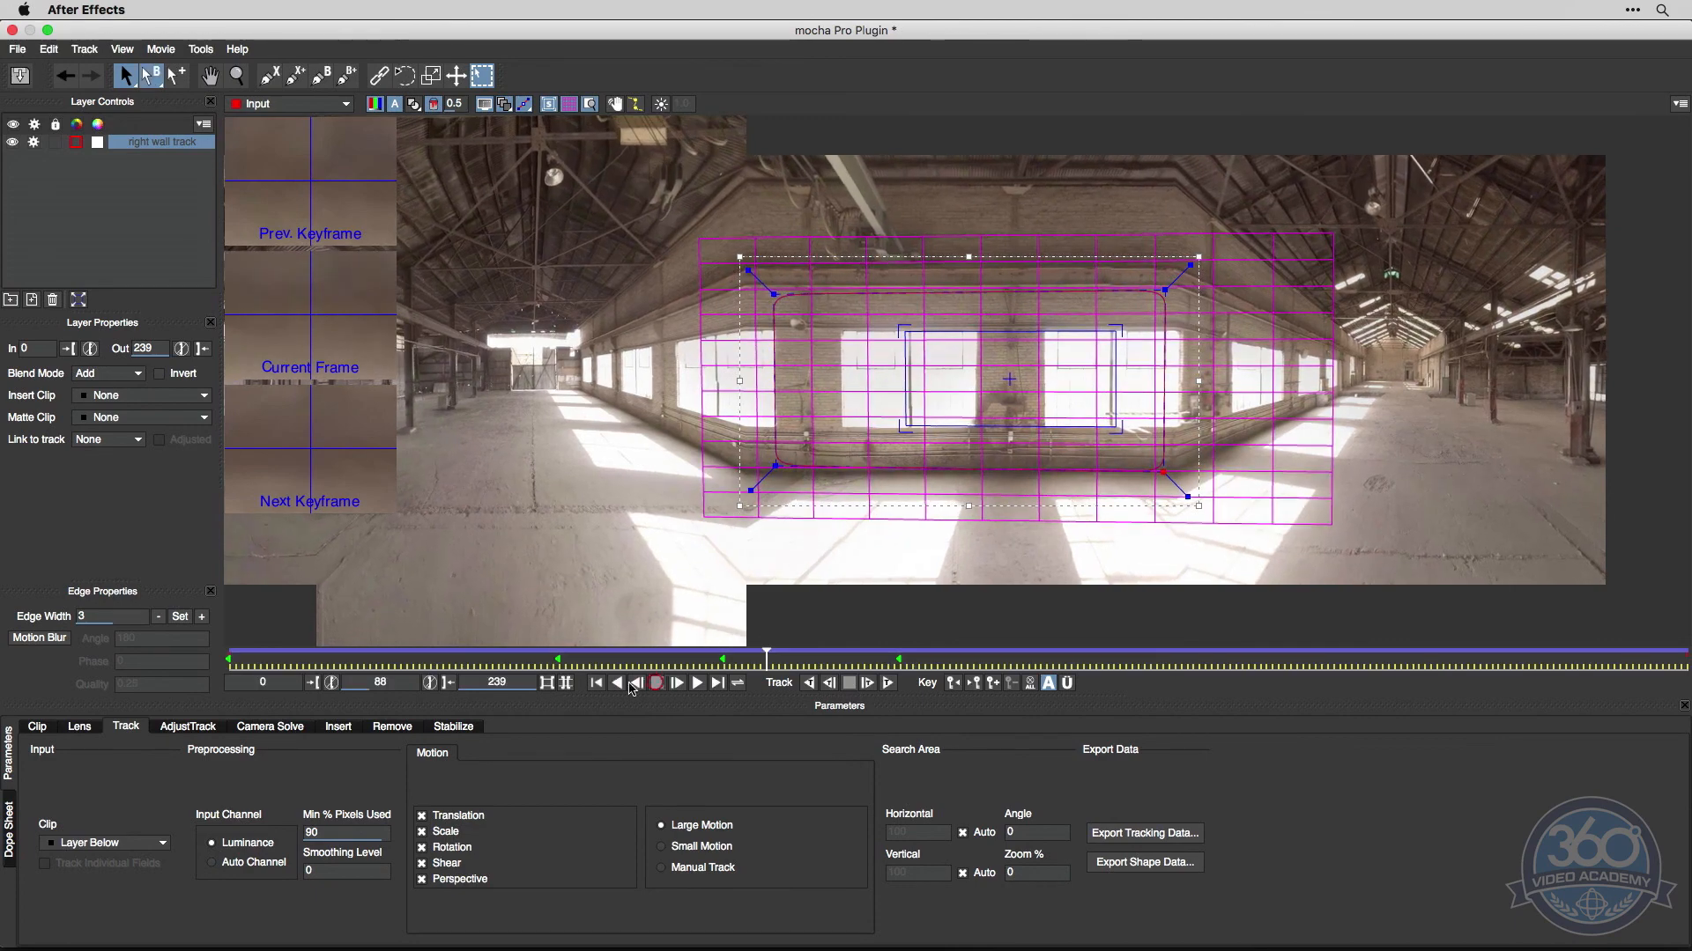
pyautogui.click(597, 684)
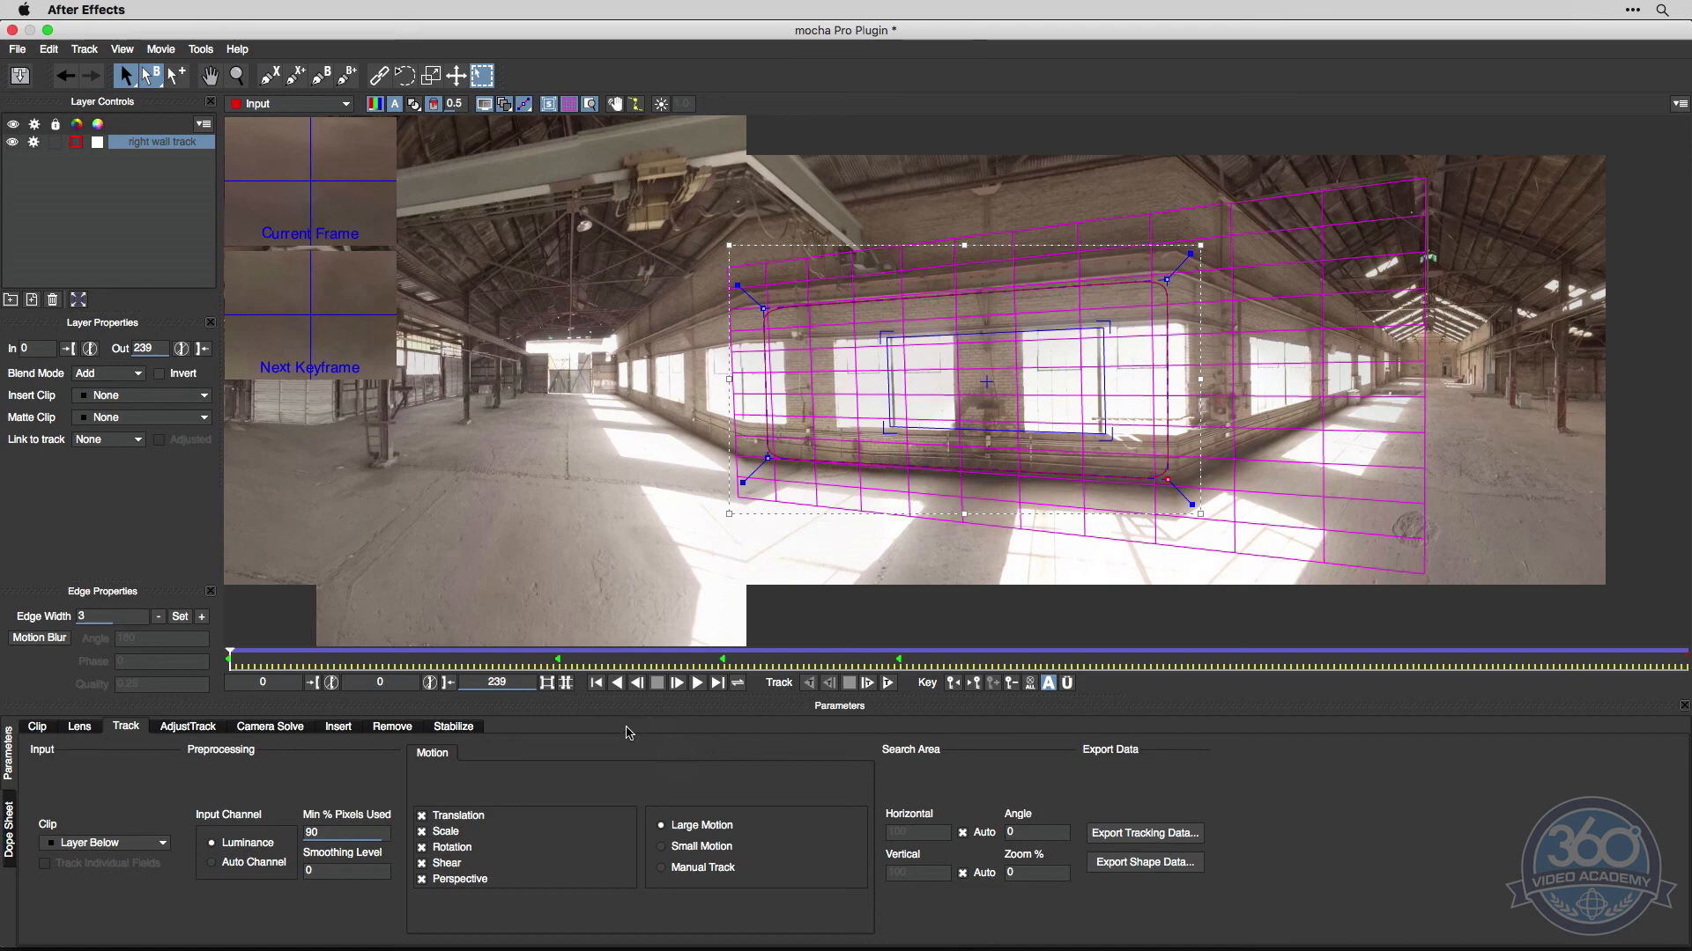
# Set the Insert module's insert clip to Insert Layer and save the mocha project
pyautogui.click(338, 727)
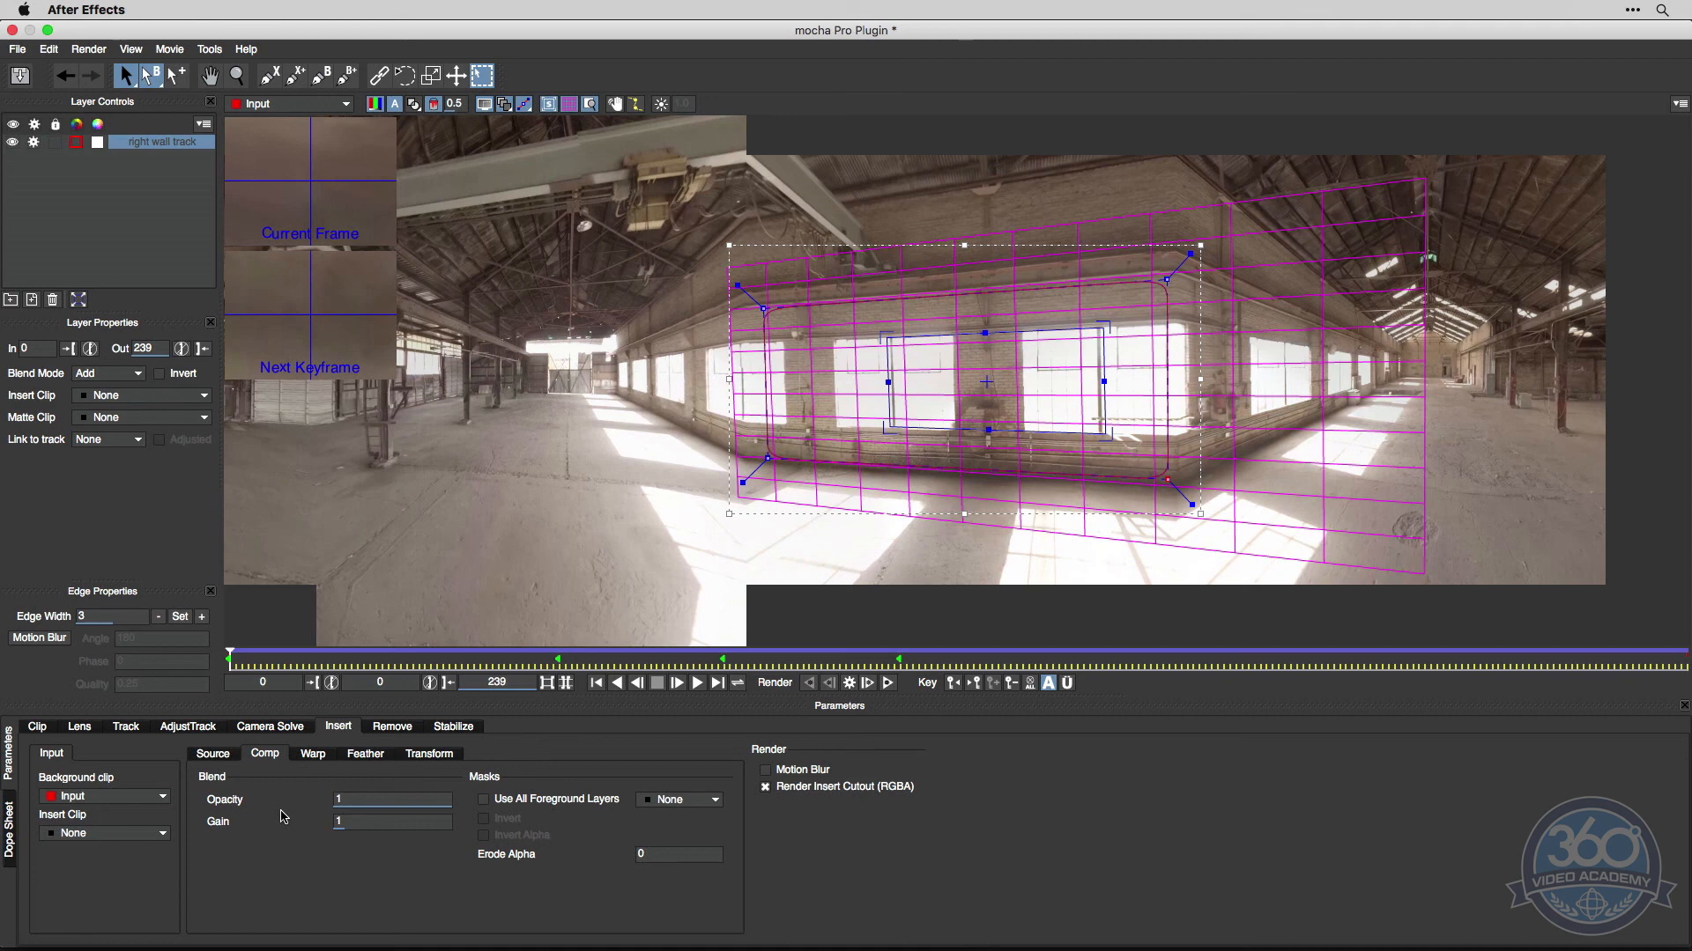
pyautogui.click(98, 835)
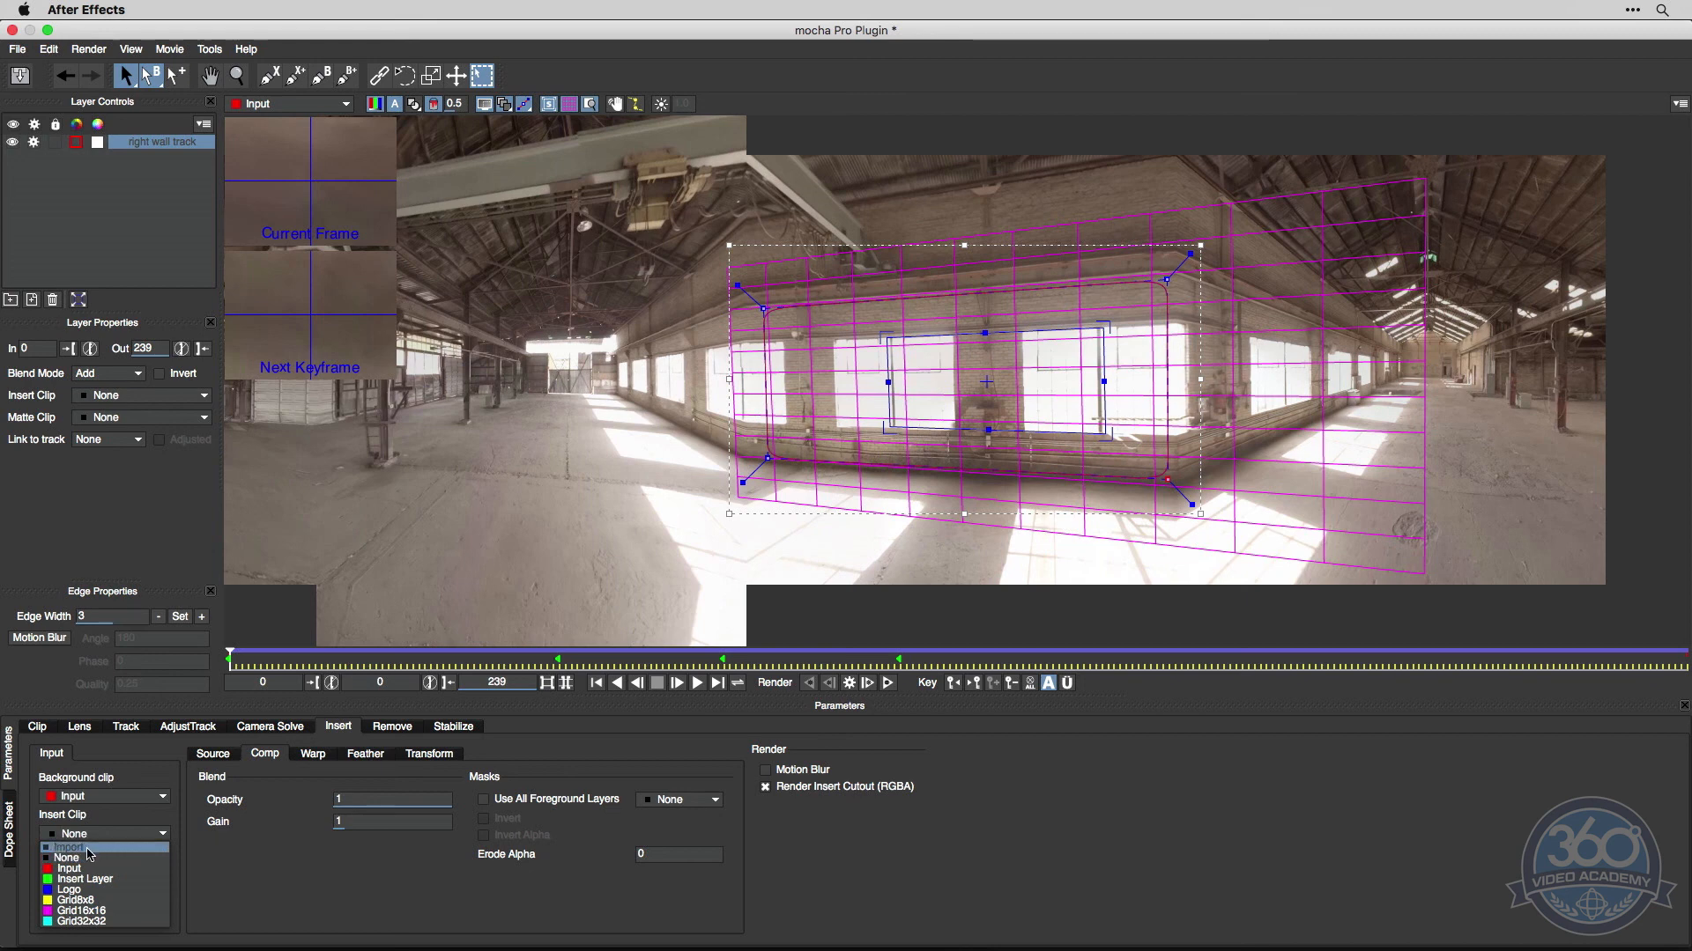
pyautogui.click(126, 880)
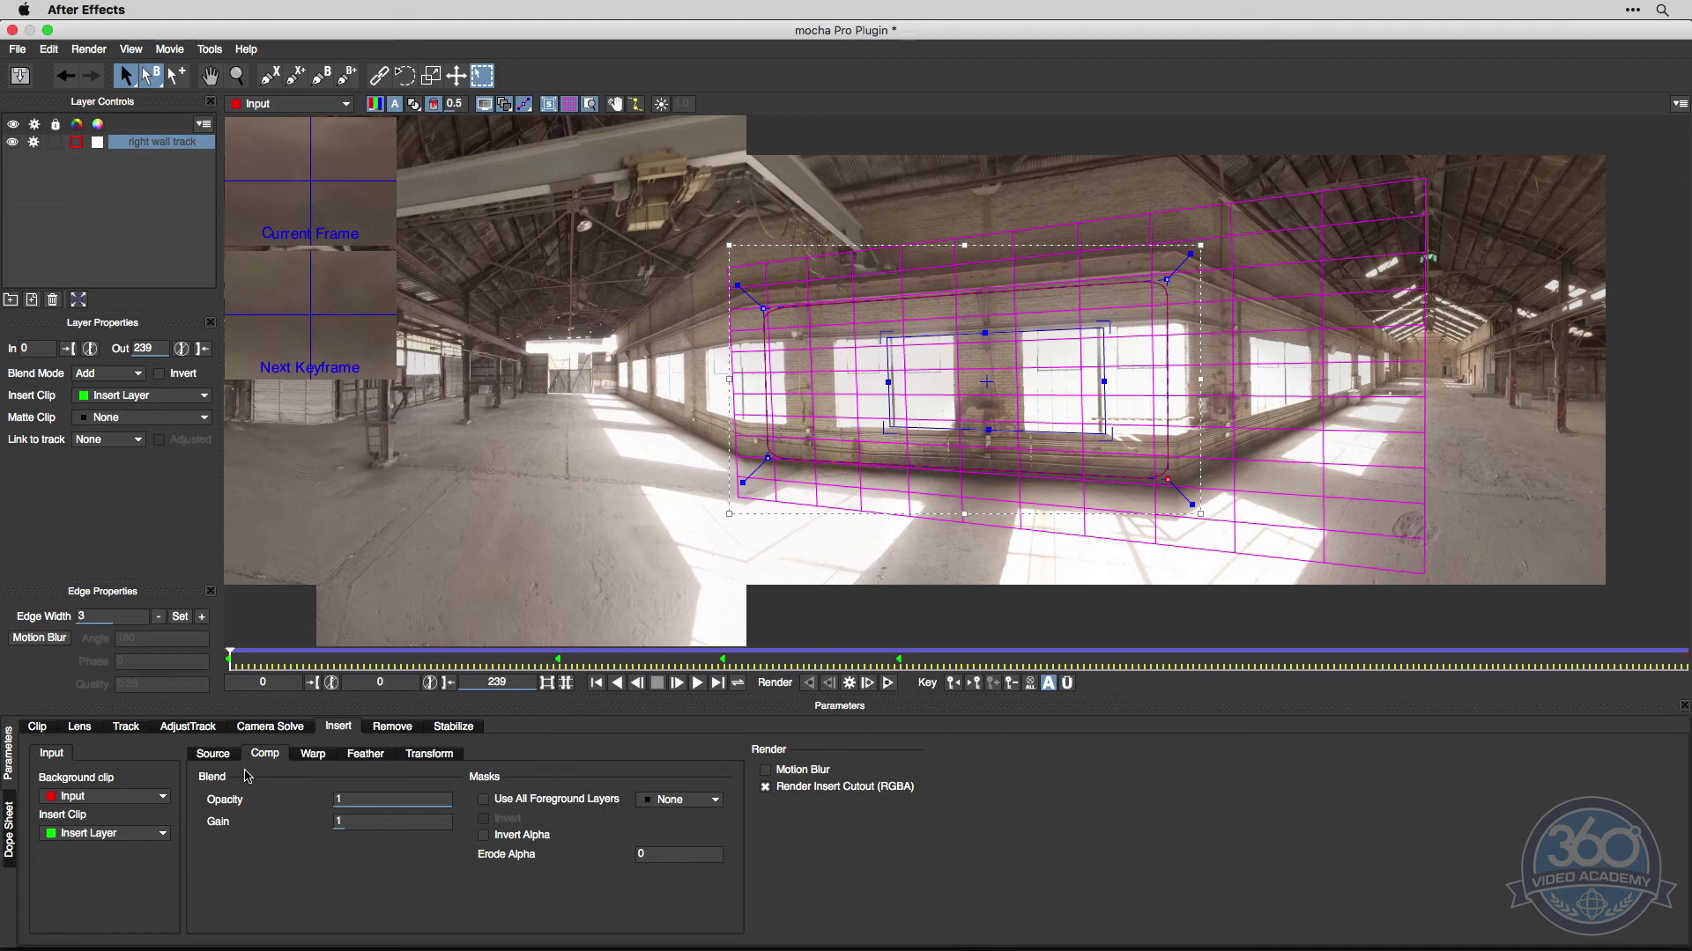
pyautogui.scroll(1, 104, 832)
pyautogui.click(98, 834)
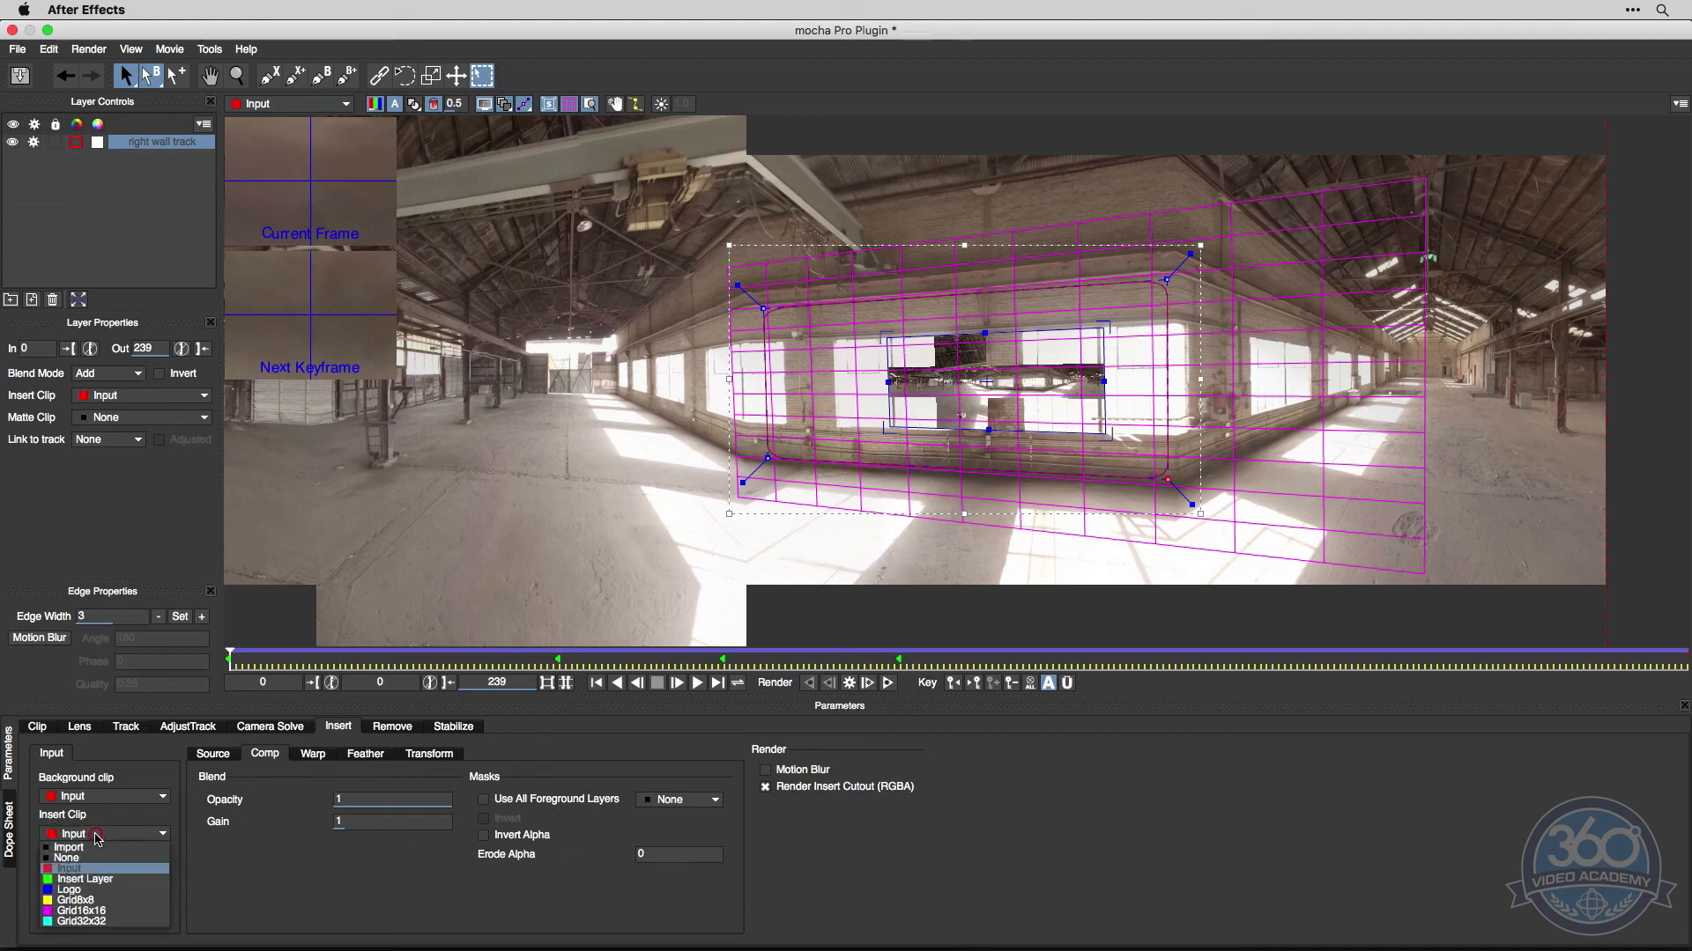
pyautogui.click(98, 879)
pyautogui.click(21, 77)
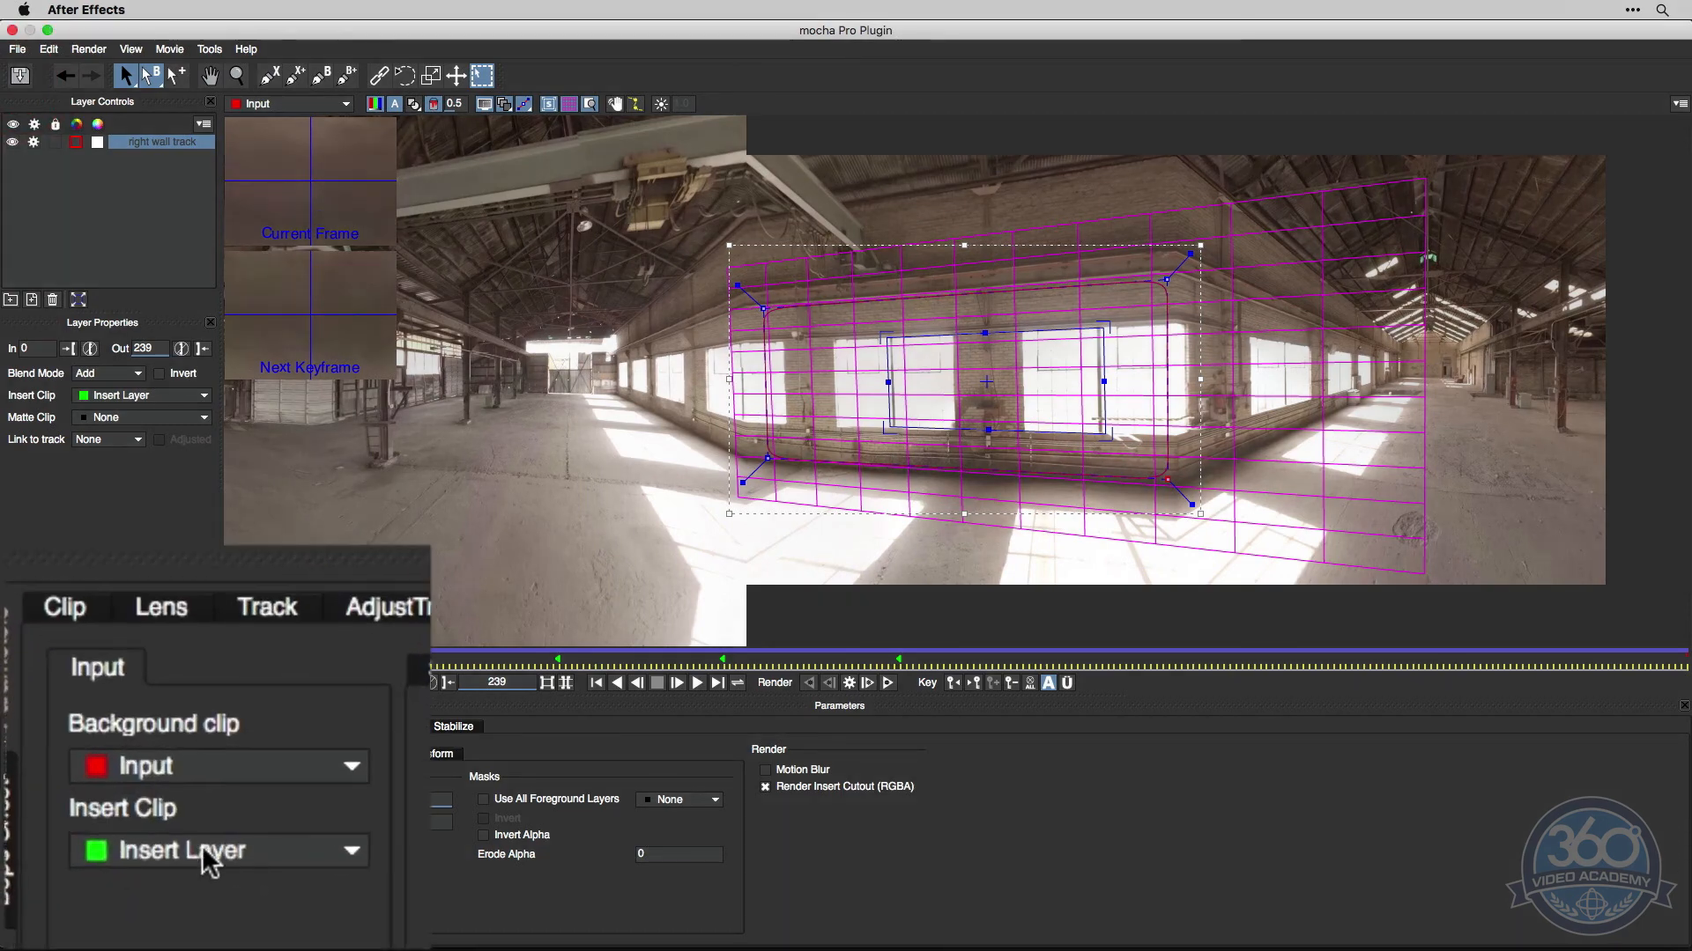
# Close mocha Pro to return to After Effects, and preview the 360videoacademy-videologo.mov footage, scrubbing it to its start
pyautogui.click(12, 30)
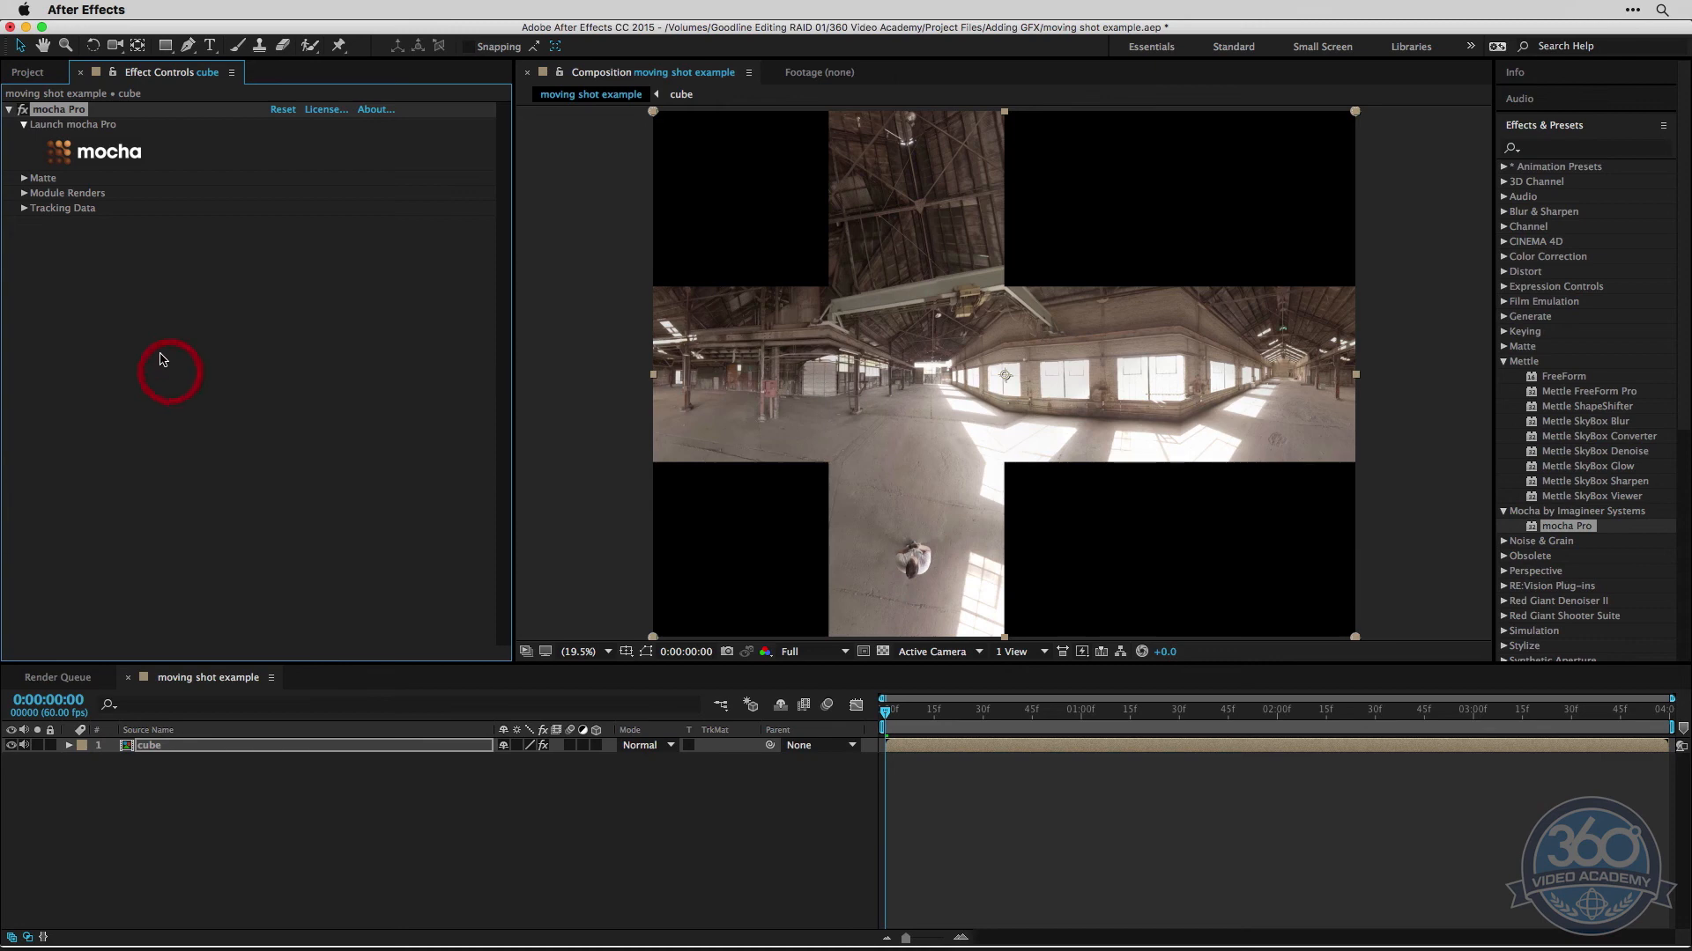
pyautogui.click(183, 751)
pyautogui.click(33, 75)
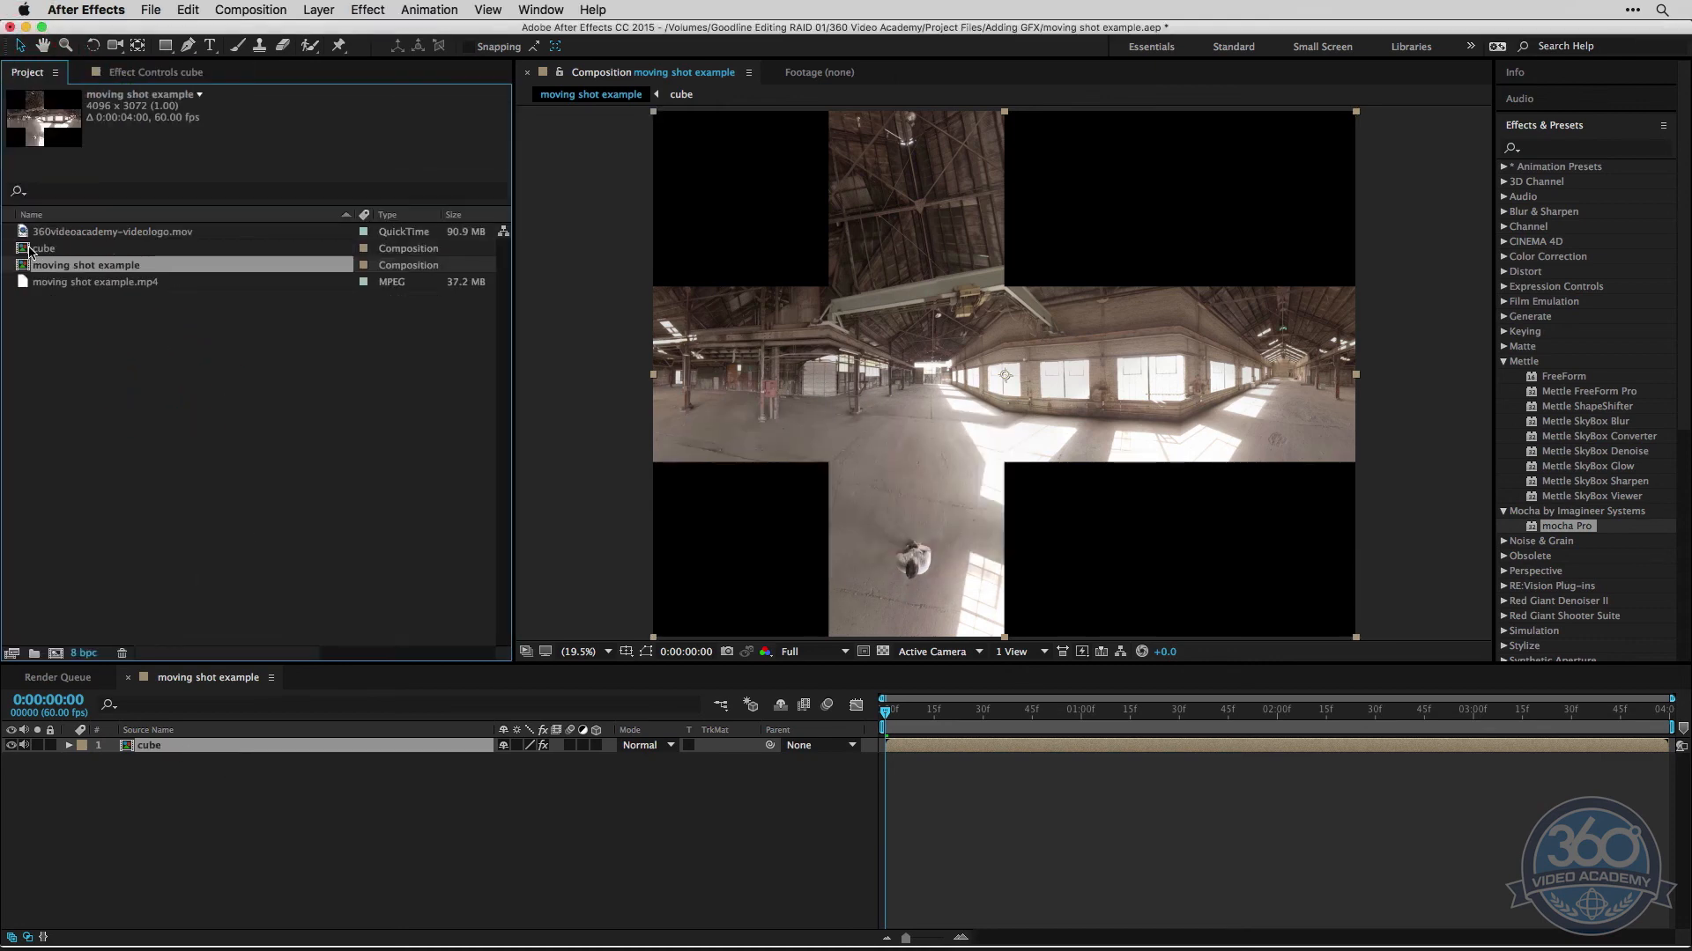
pyautogui.doubleClick(24, 232)
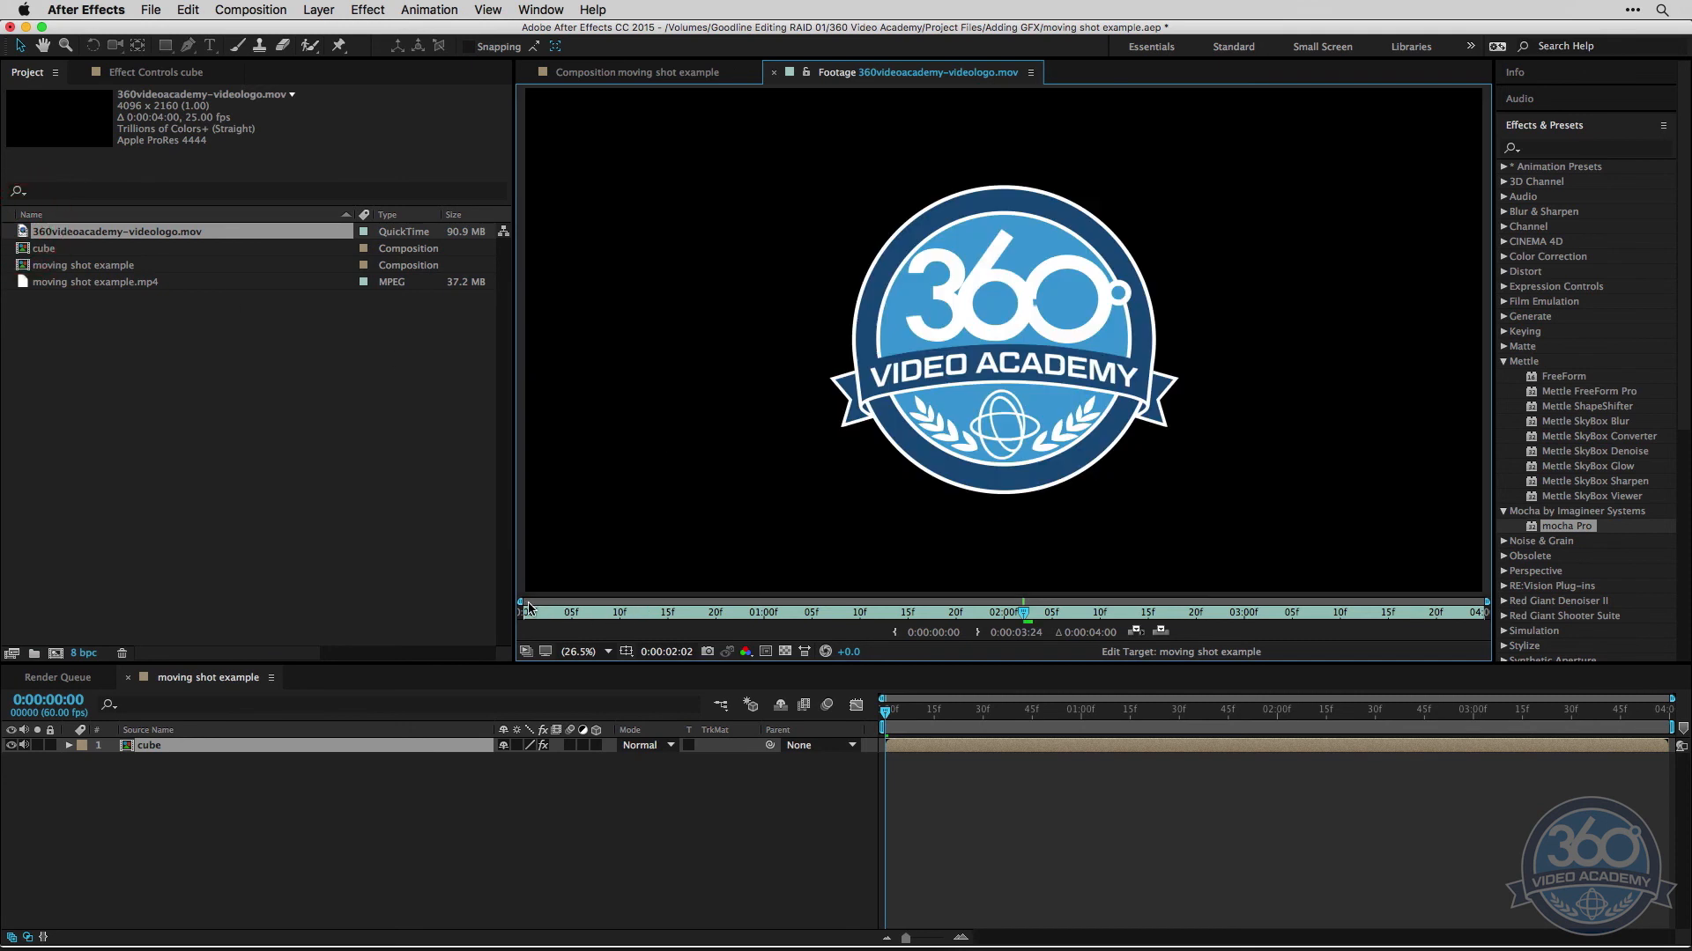
pyautogui.moveTo(595, 610); pyautogui.dragTo(476, 608)
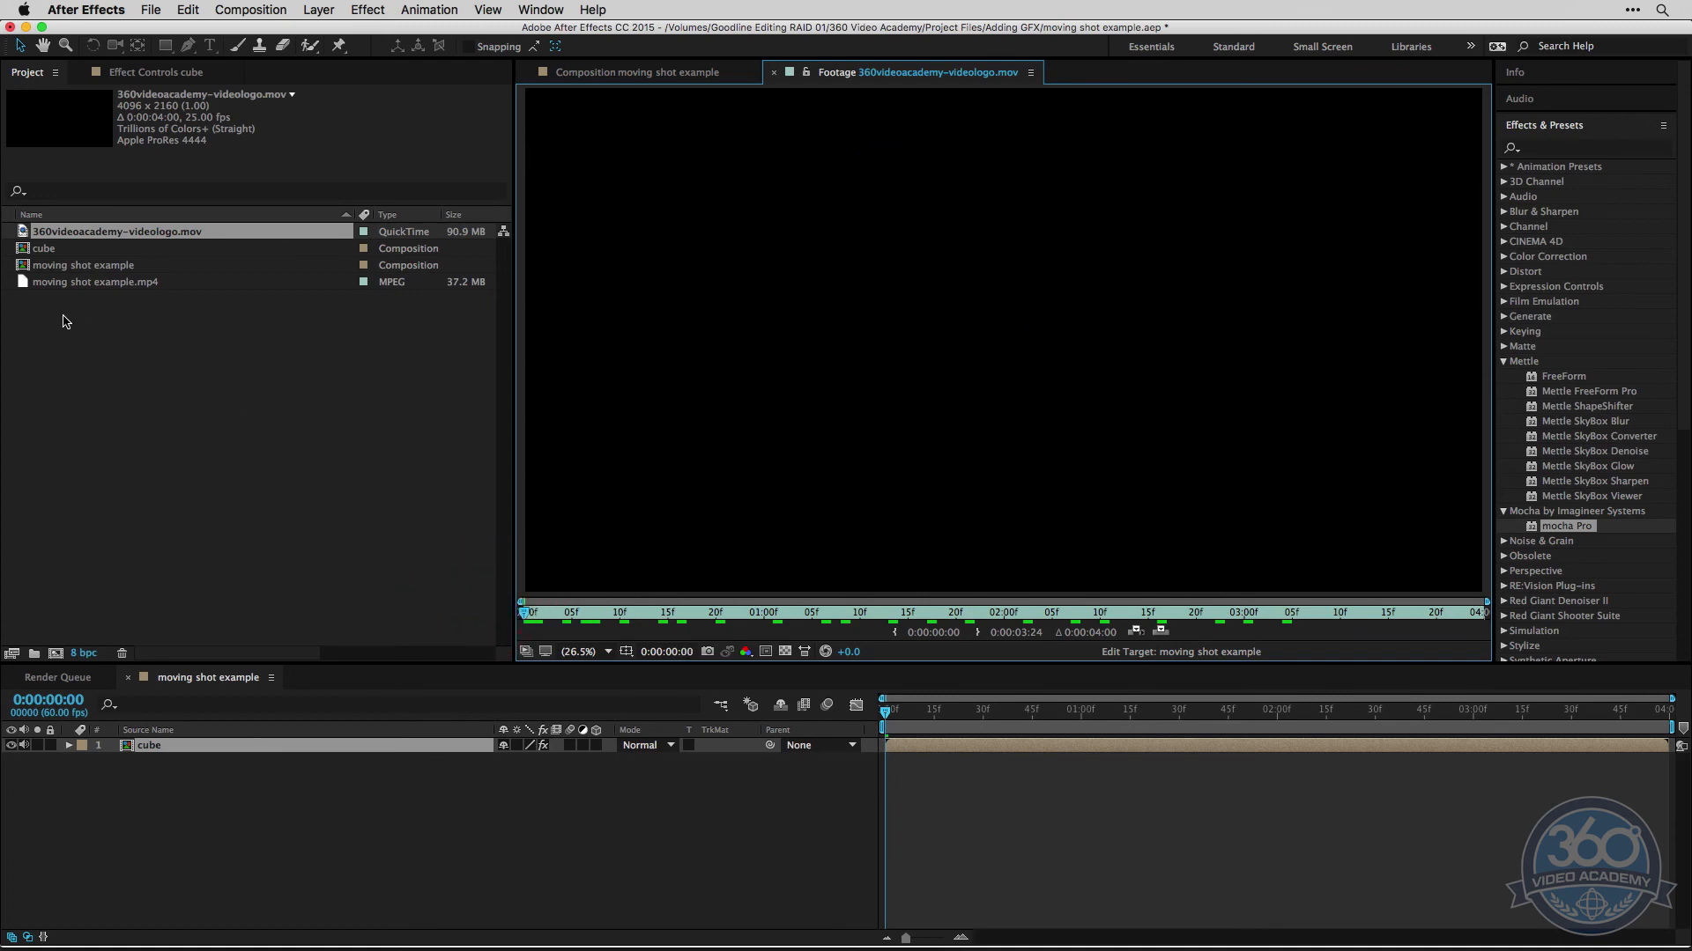
# Add 360videoacademy-videologo.mov as a hidden layer beneath the cube layer, and show the cube layer's effect controls
pyautogui.moveTo(23, 231); pyautogui.dragTo(188, 776)
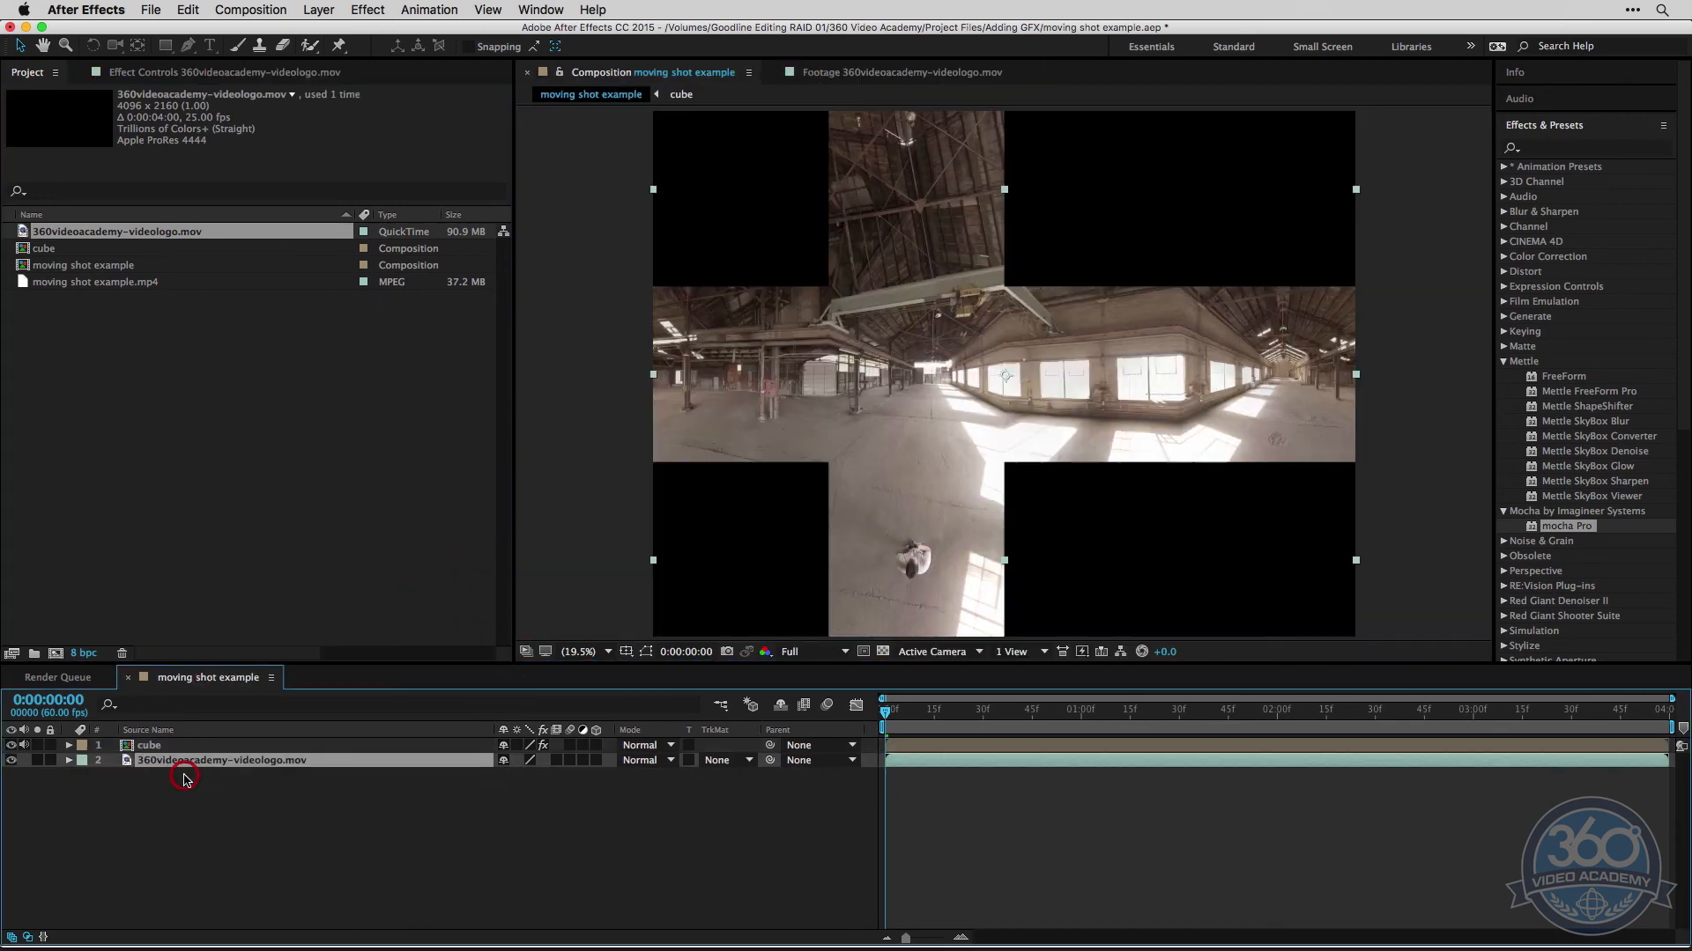
pyautogui.click(13, 761)
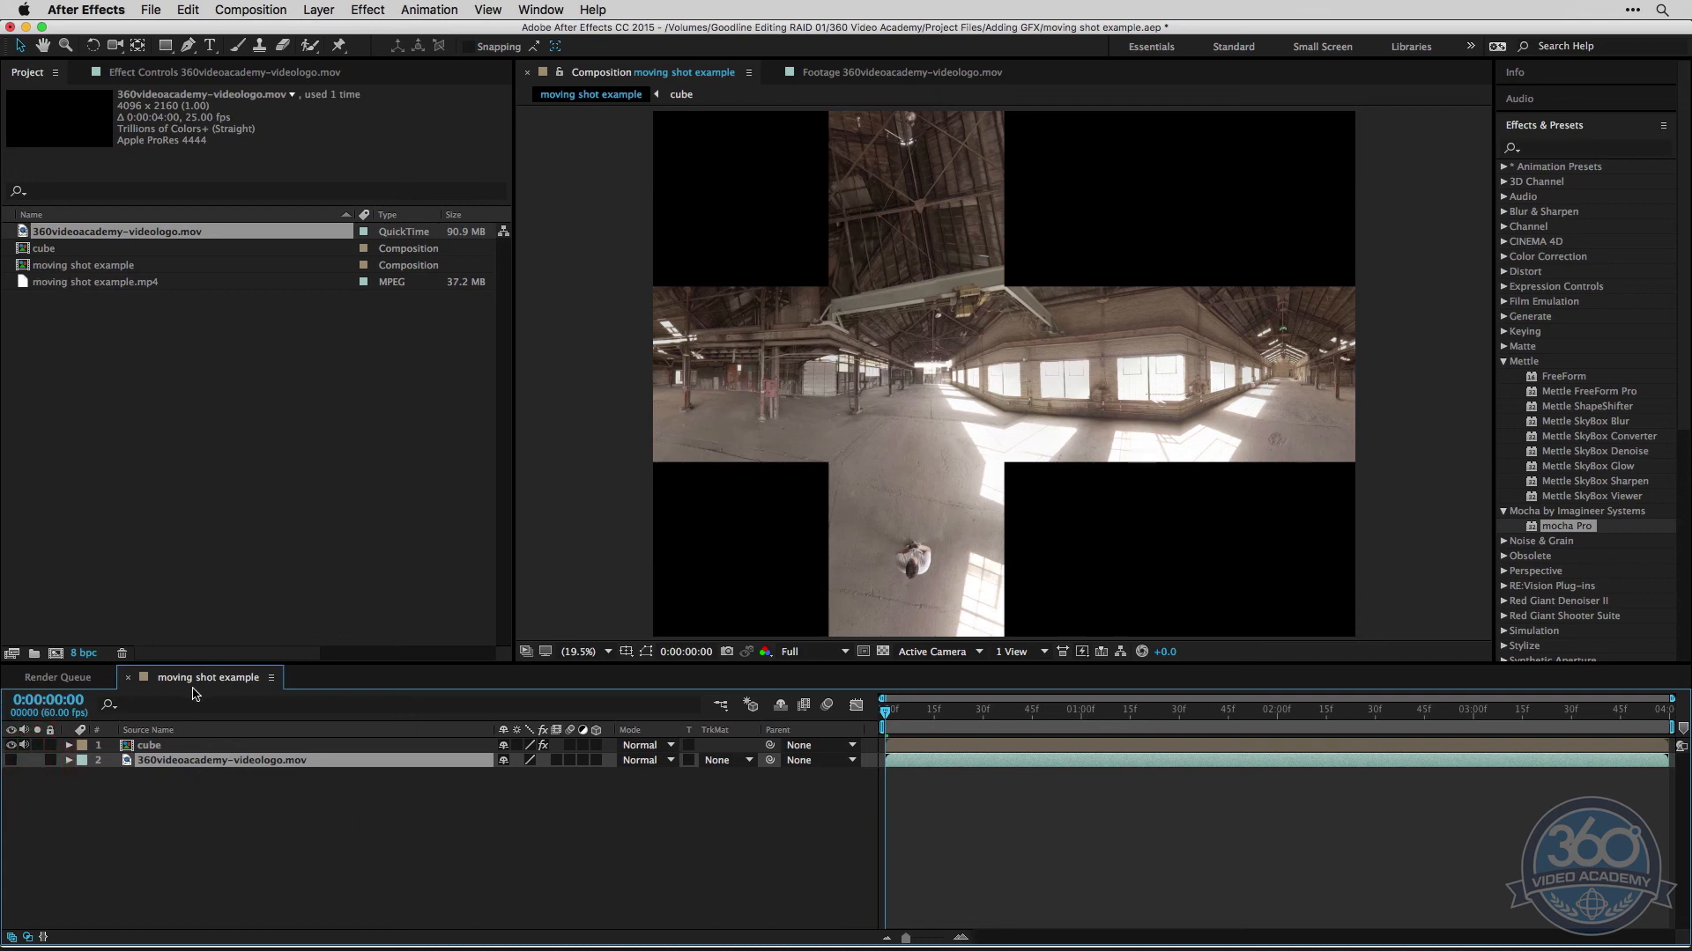
pyautogui.click(150, 746)
pyautogui.click(134, 72)
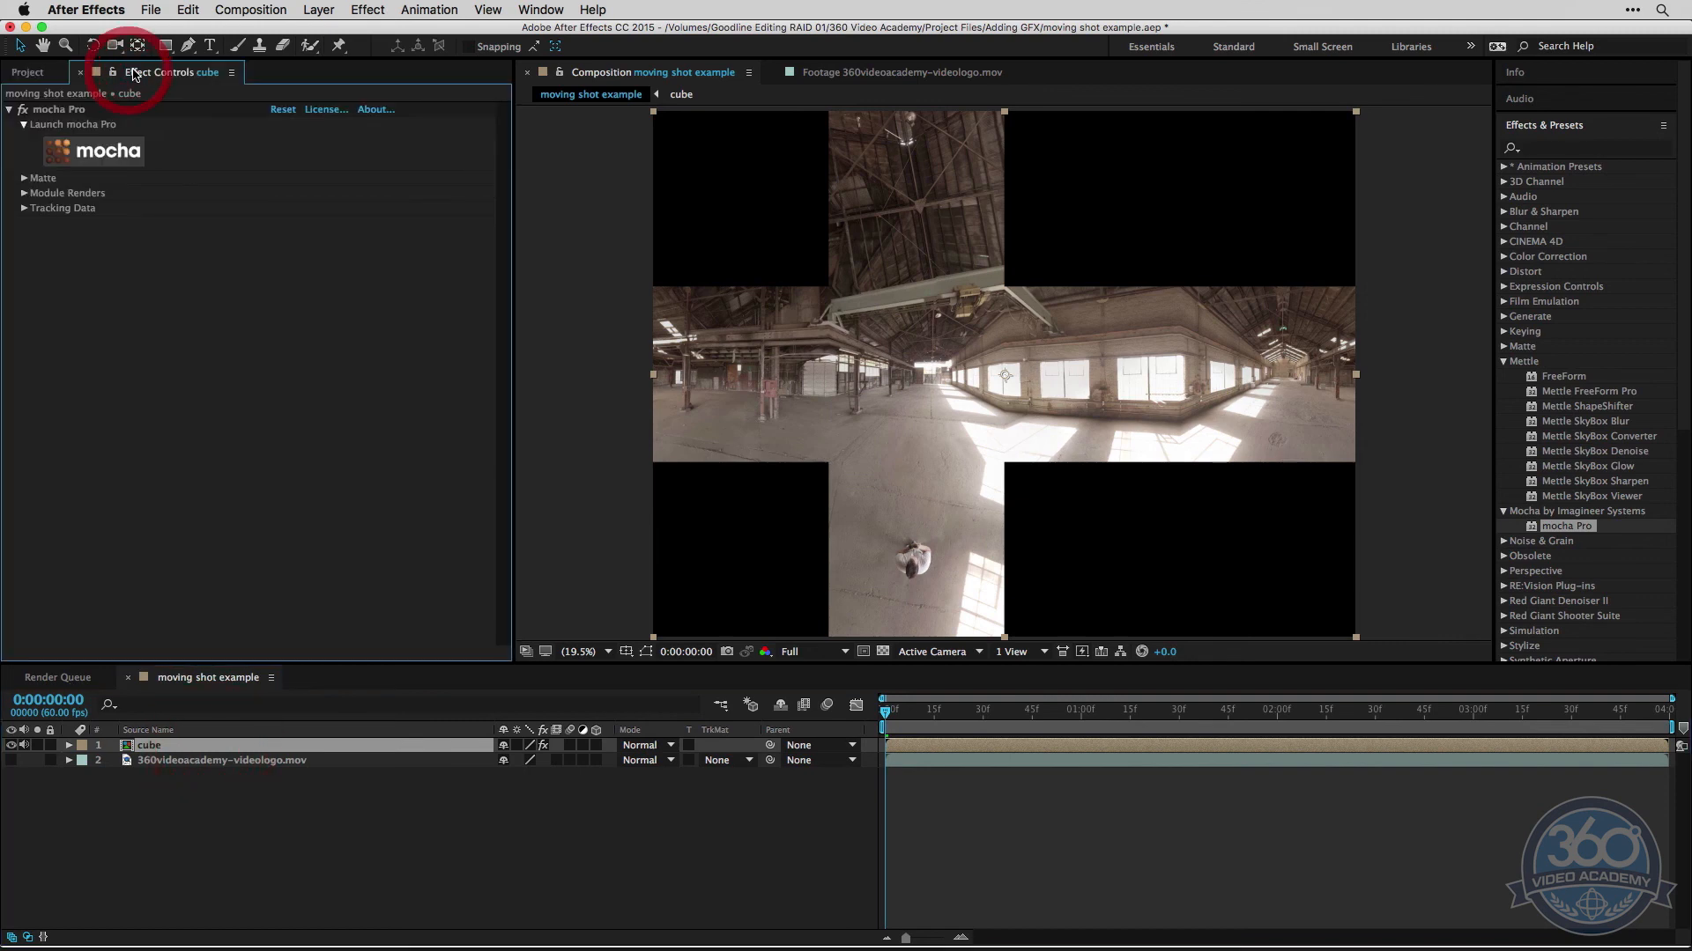
# In the cube layer's mocha Pro module renders, choose Insert: Composite, set the insert layer to 360videoacademy-videologo.mov and enable rendering
pyautogui.click(24, 193)
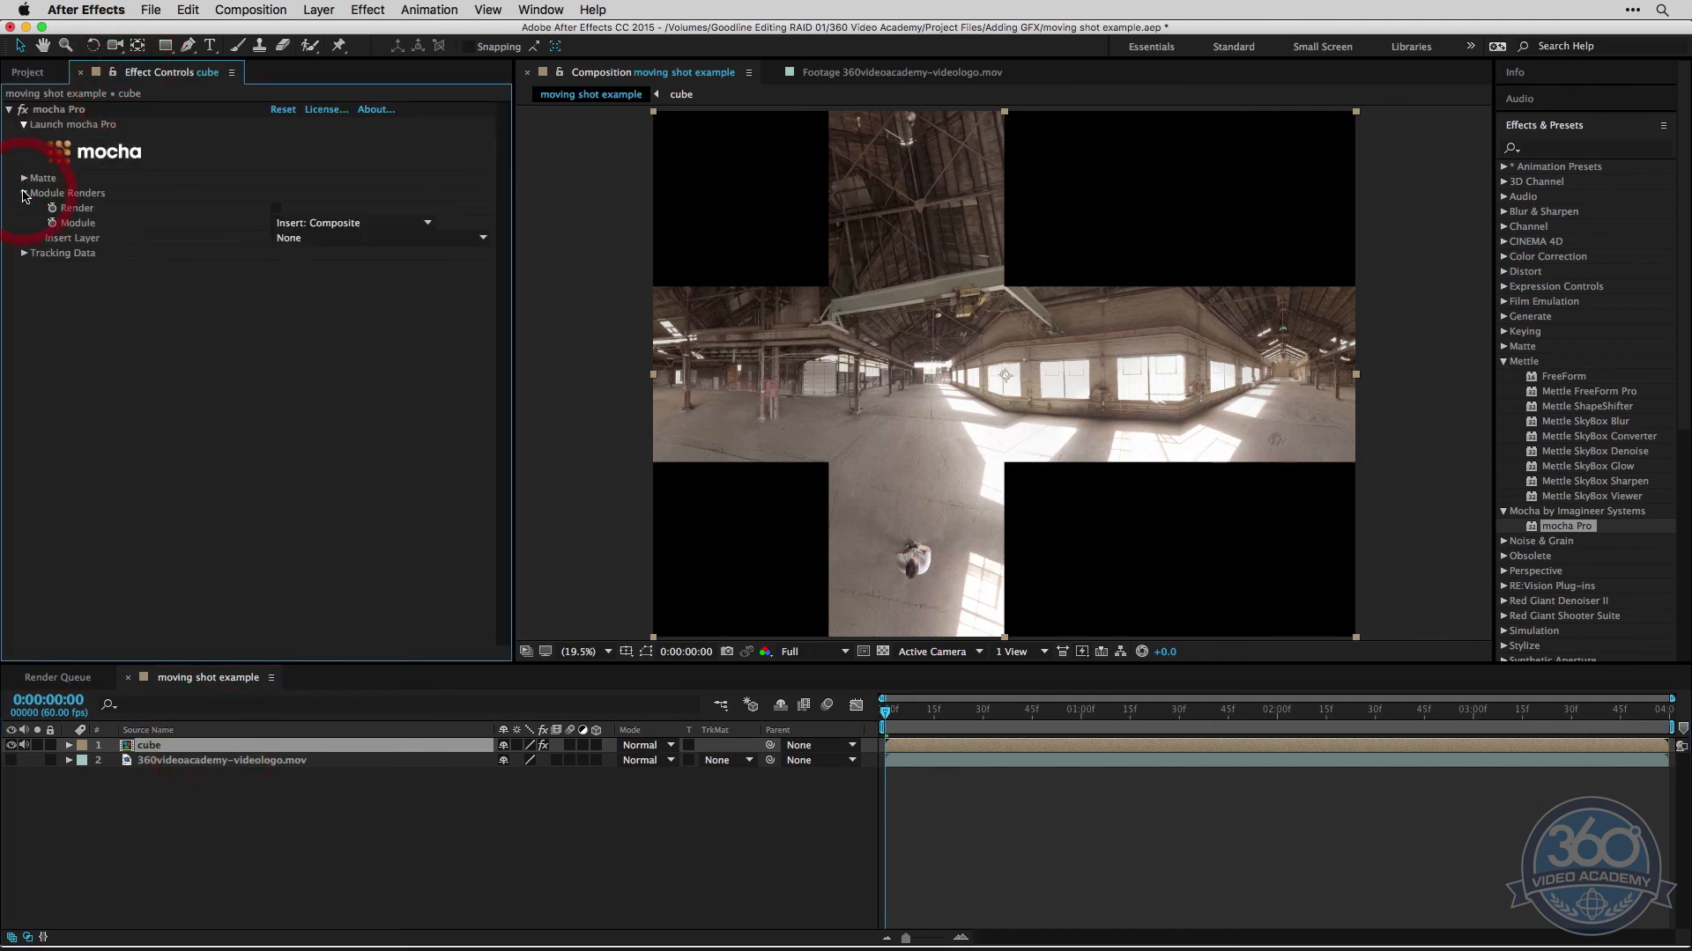
pyautogui.click(299, 225)
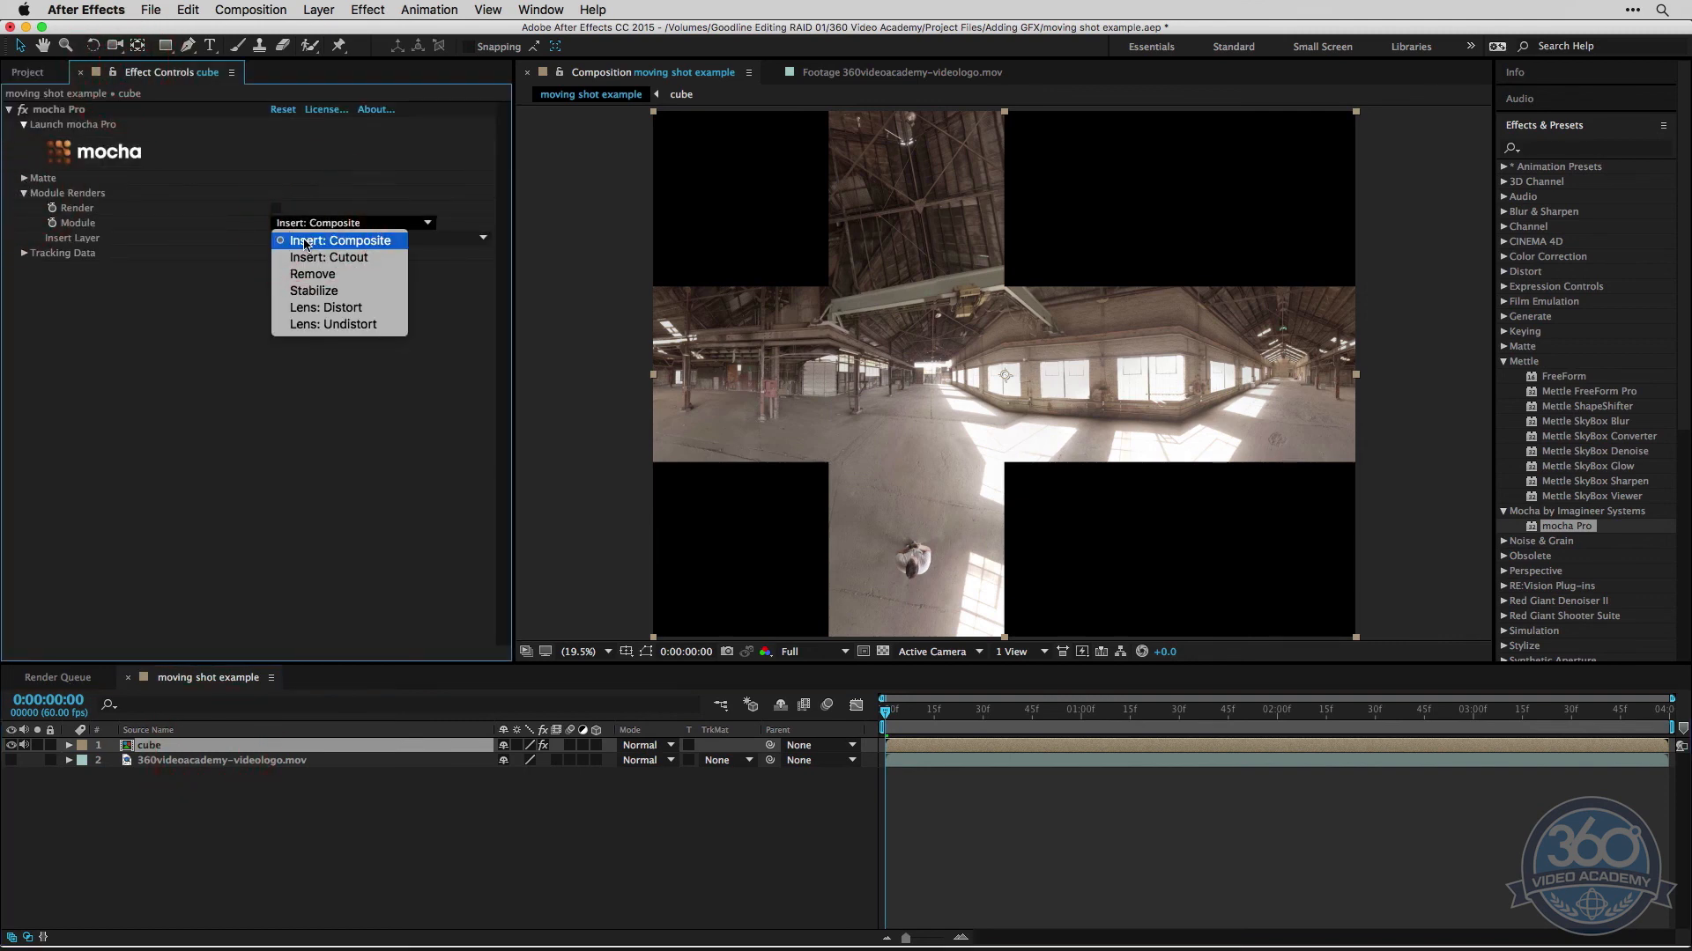
pyautogui.click(323, 243)
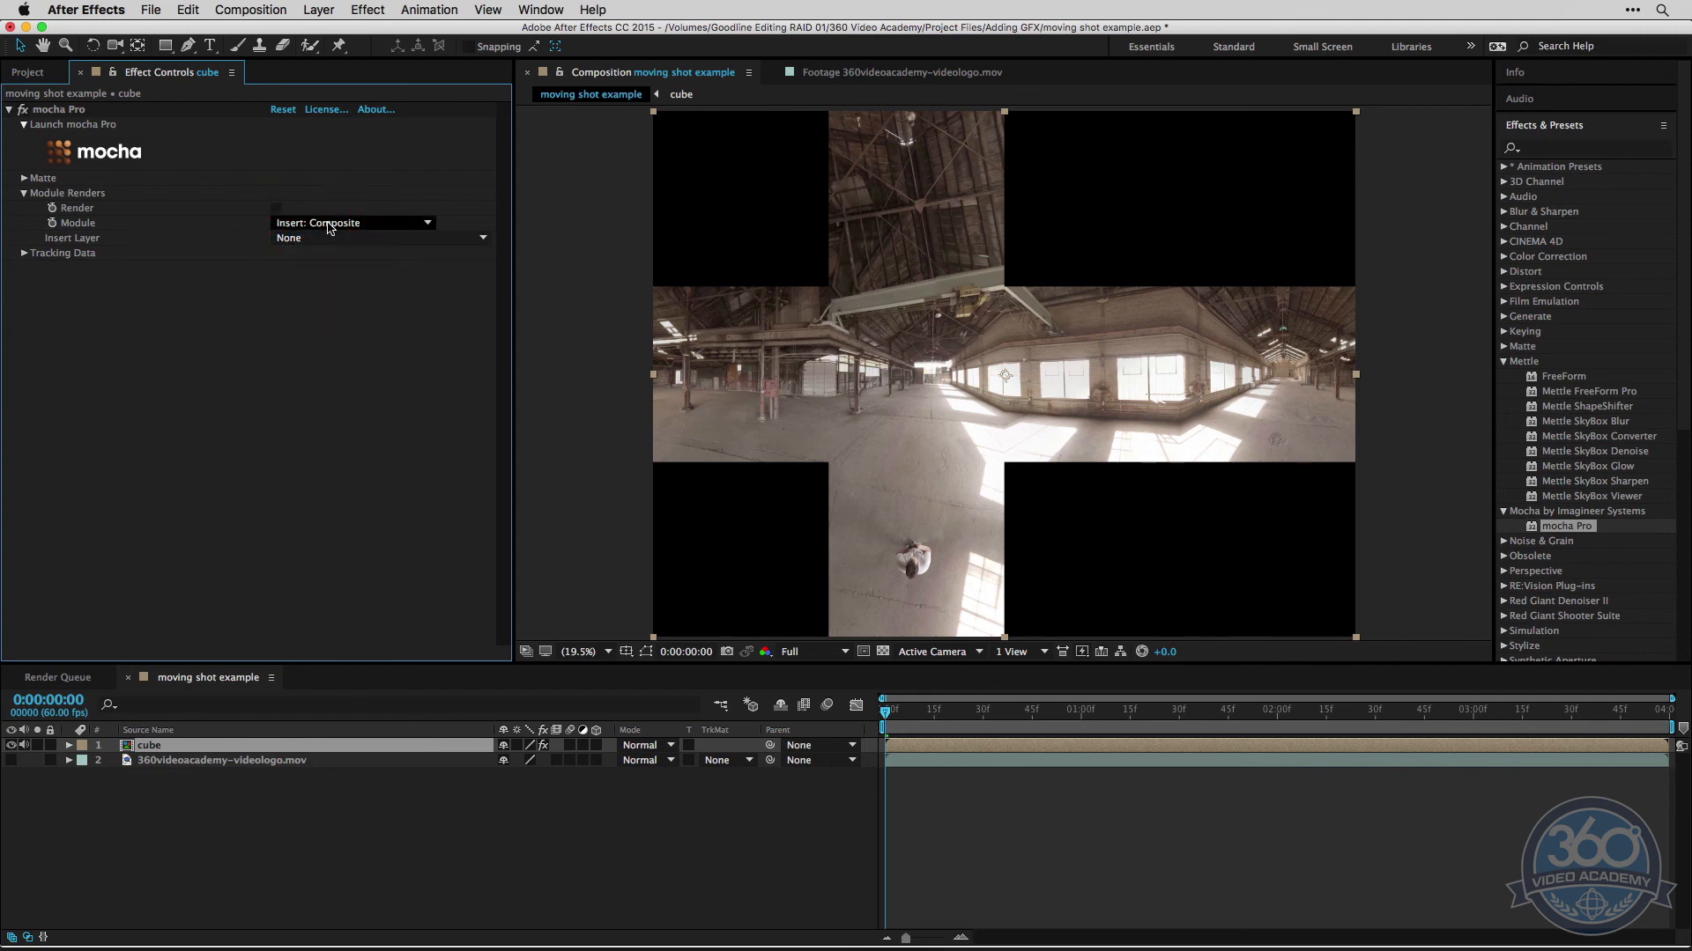
pyautogui.click(293, 238)
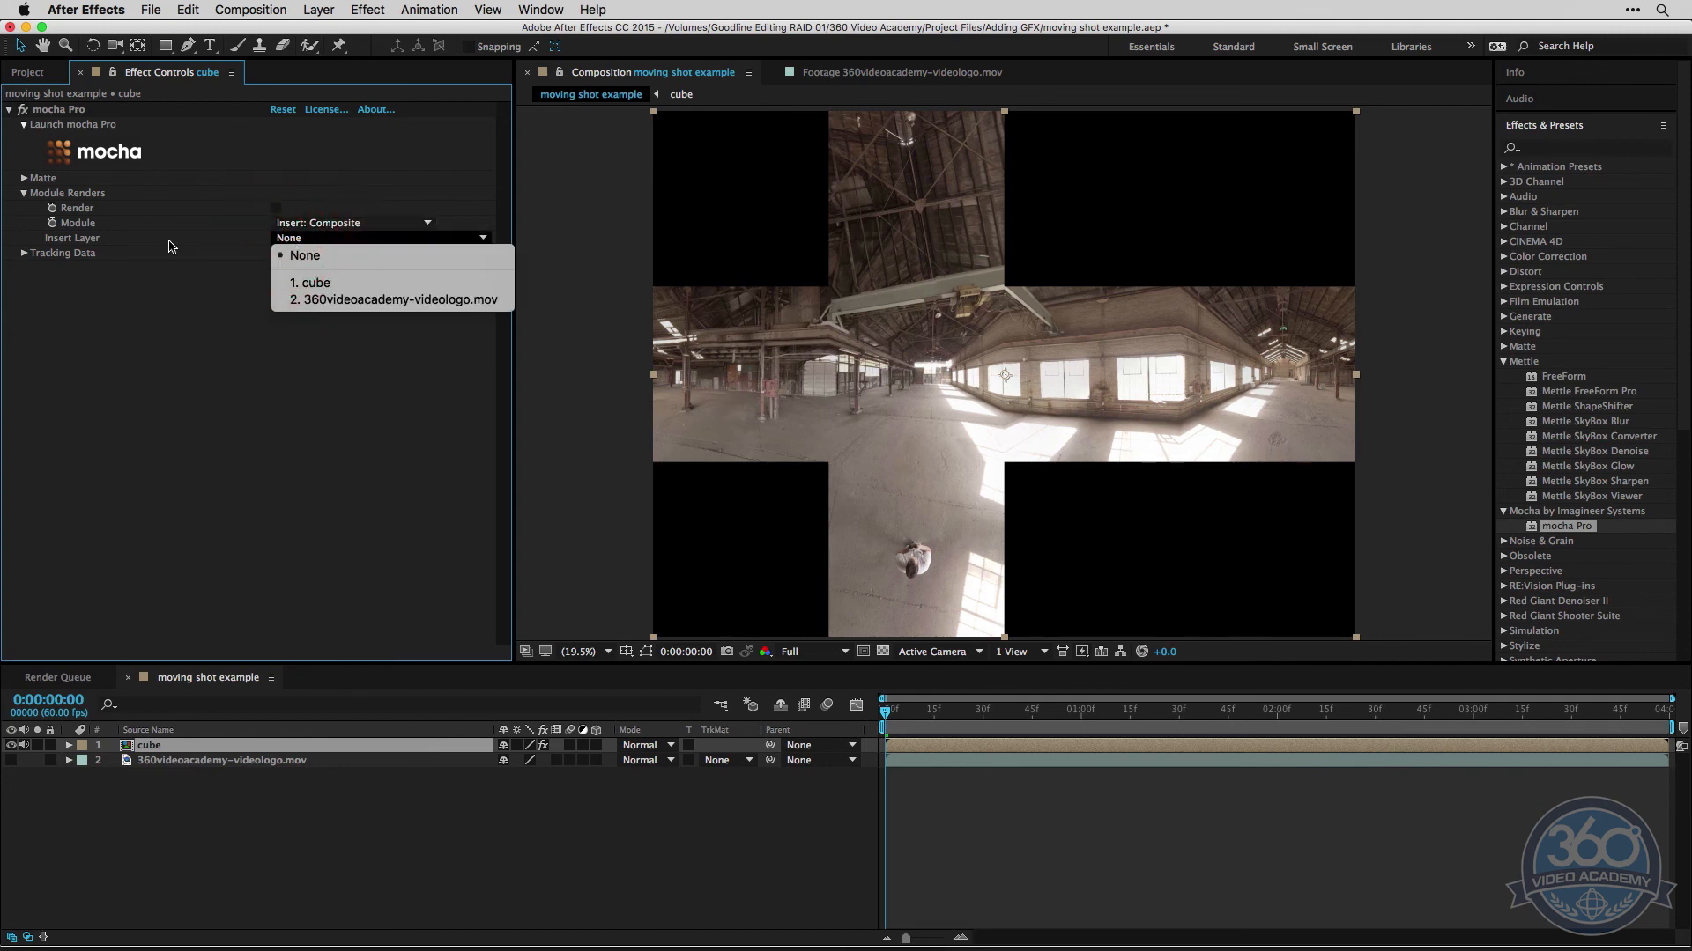
pyautogui.click(397, 300)
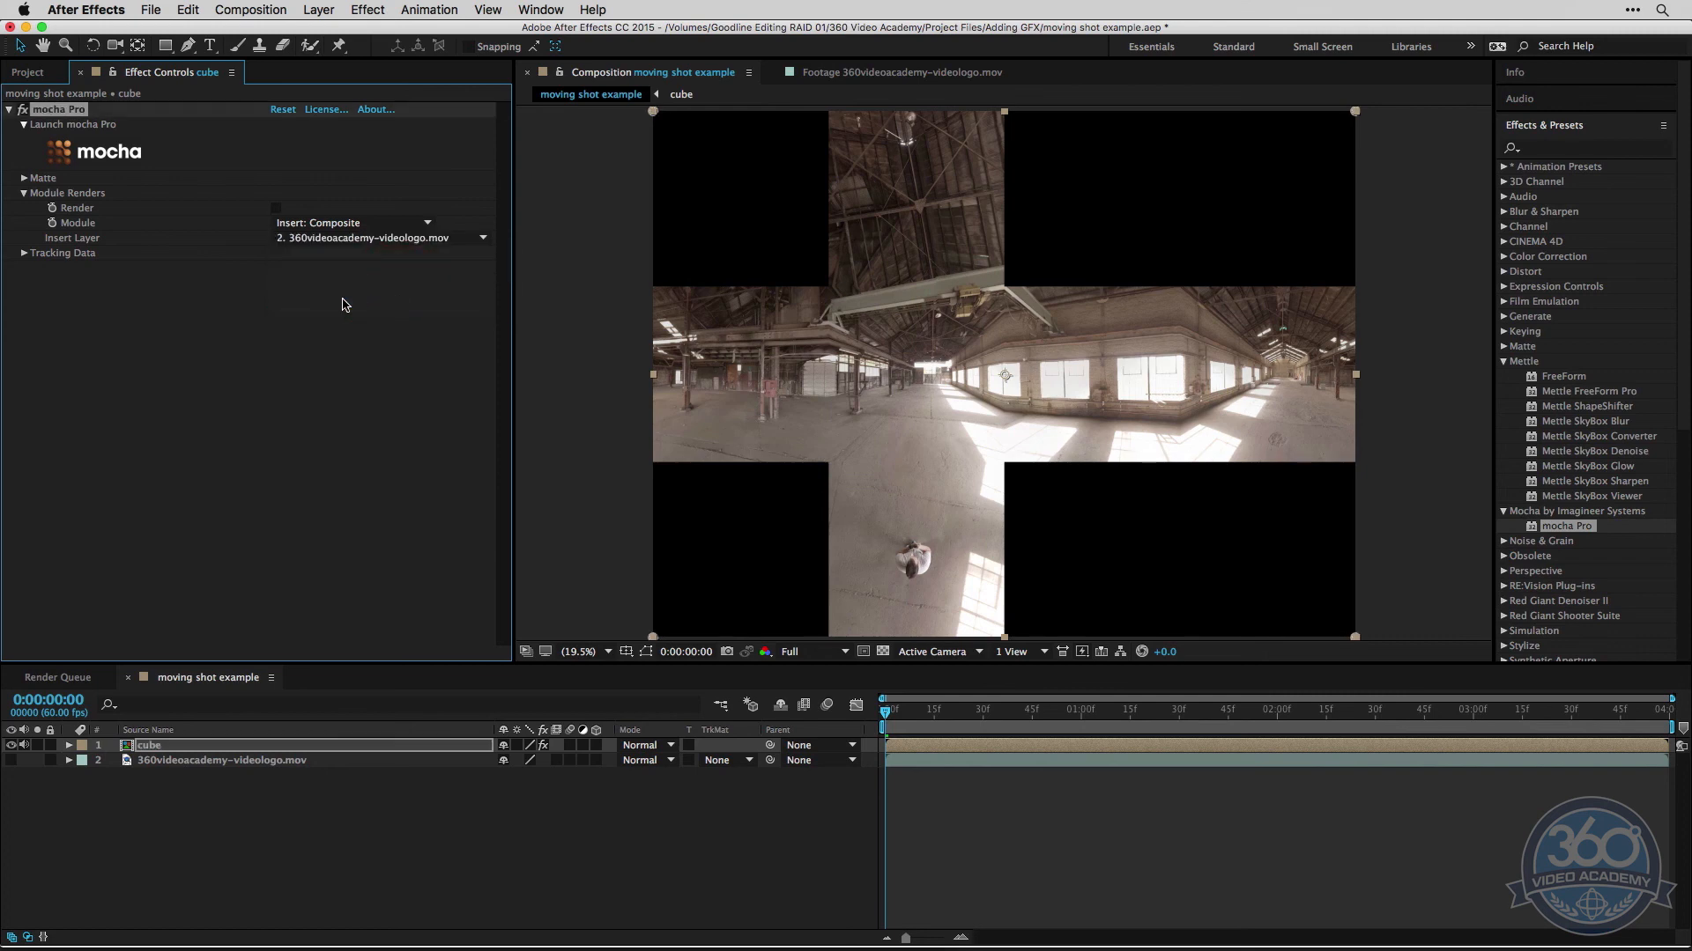
pyautogui.click(276, 209)
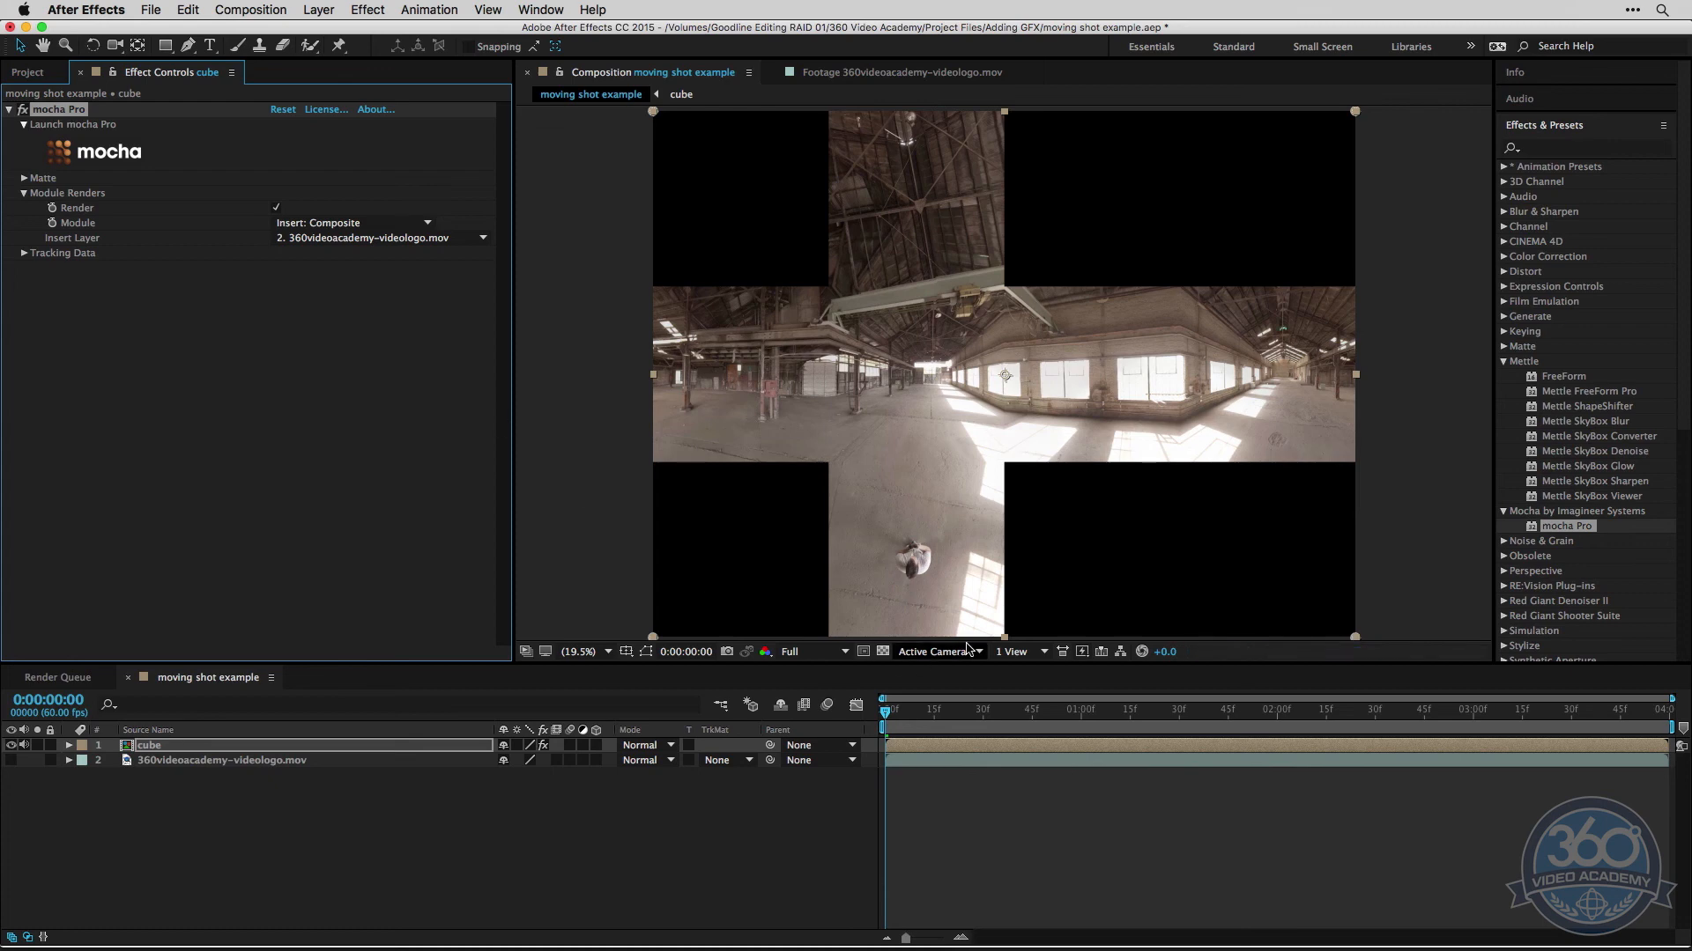
# Check the inserted logo on the wall at 100% at 0:00:01:56 and 0:00:02:33, and save the project
pyautogui.click(1265, 710)
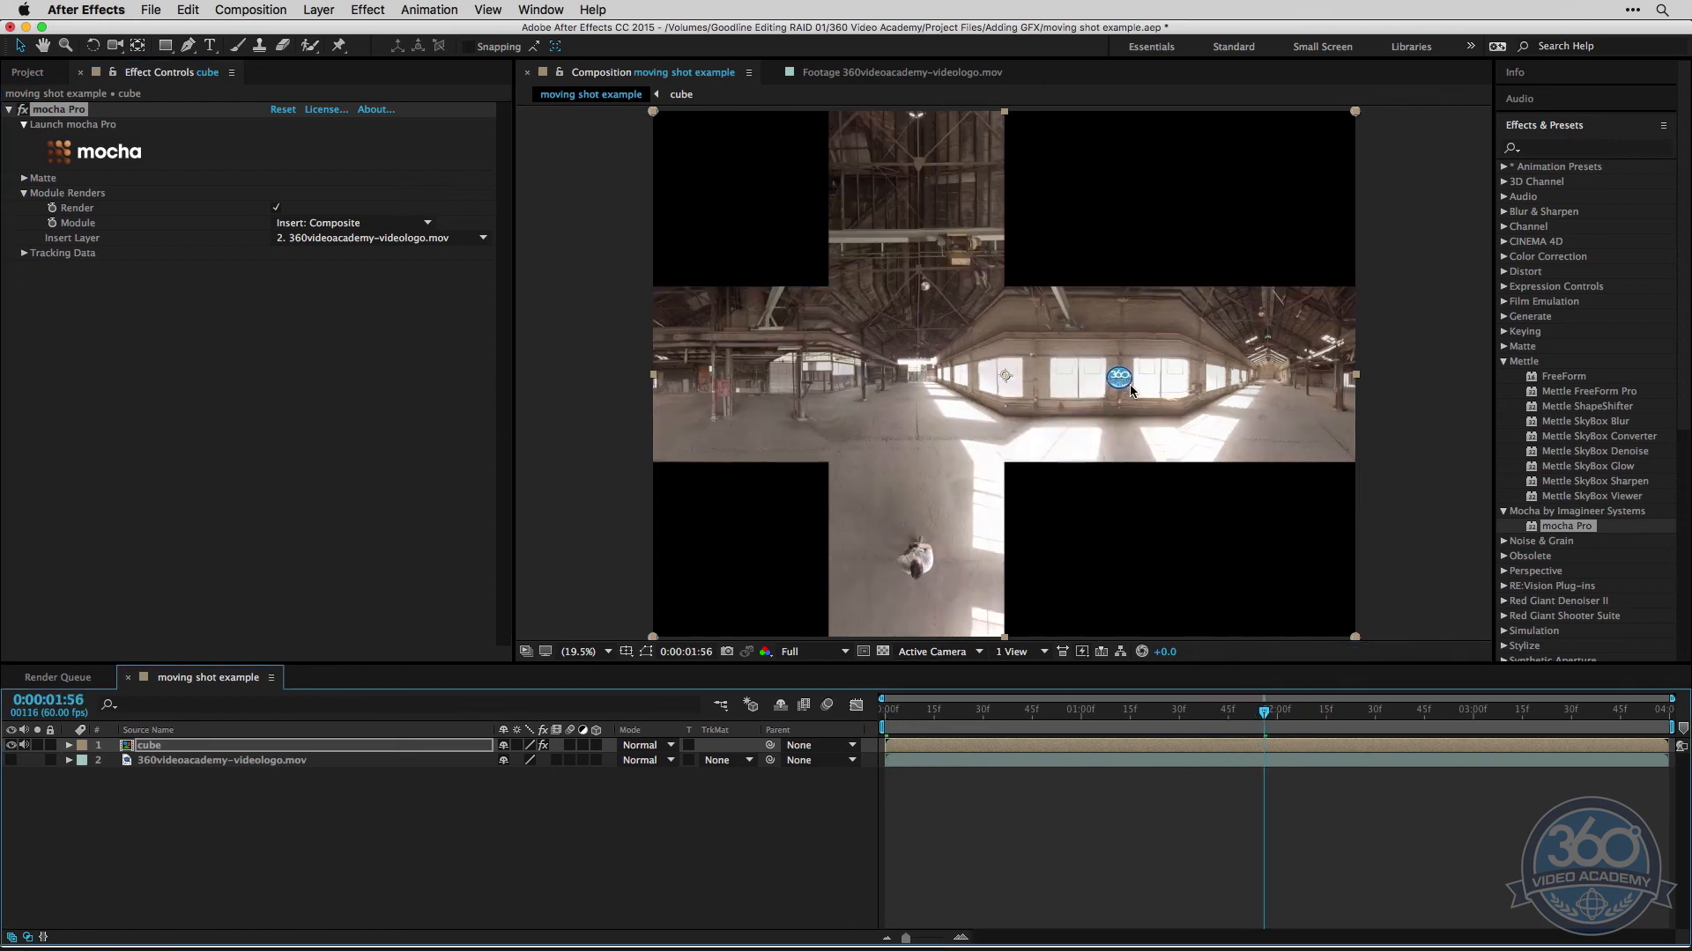
pyautogui.press('z')
pyautogui.click(1118, 378)
pyautogui.click(1009, 381)
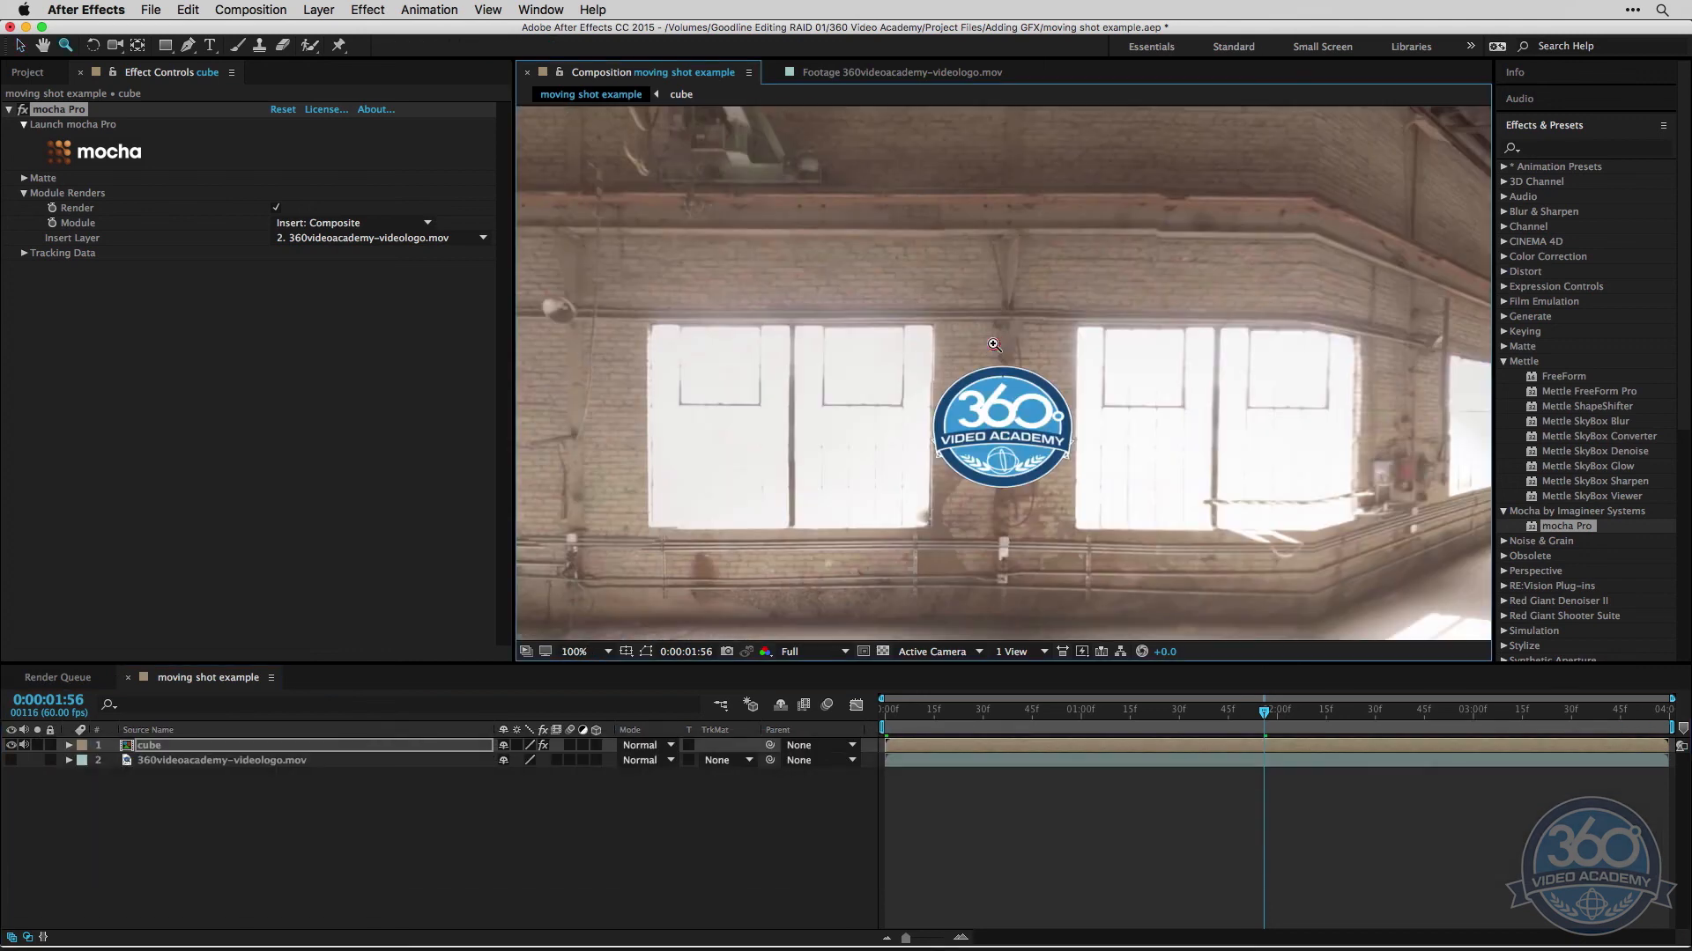
pyautogui.press('v')
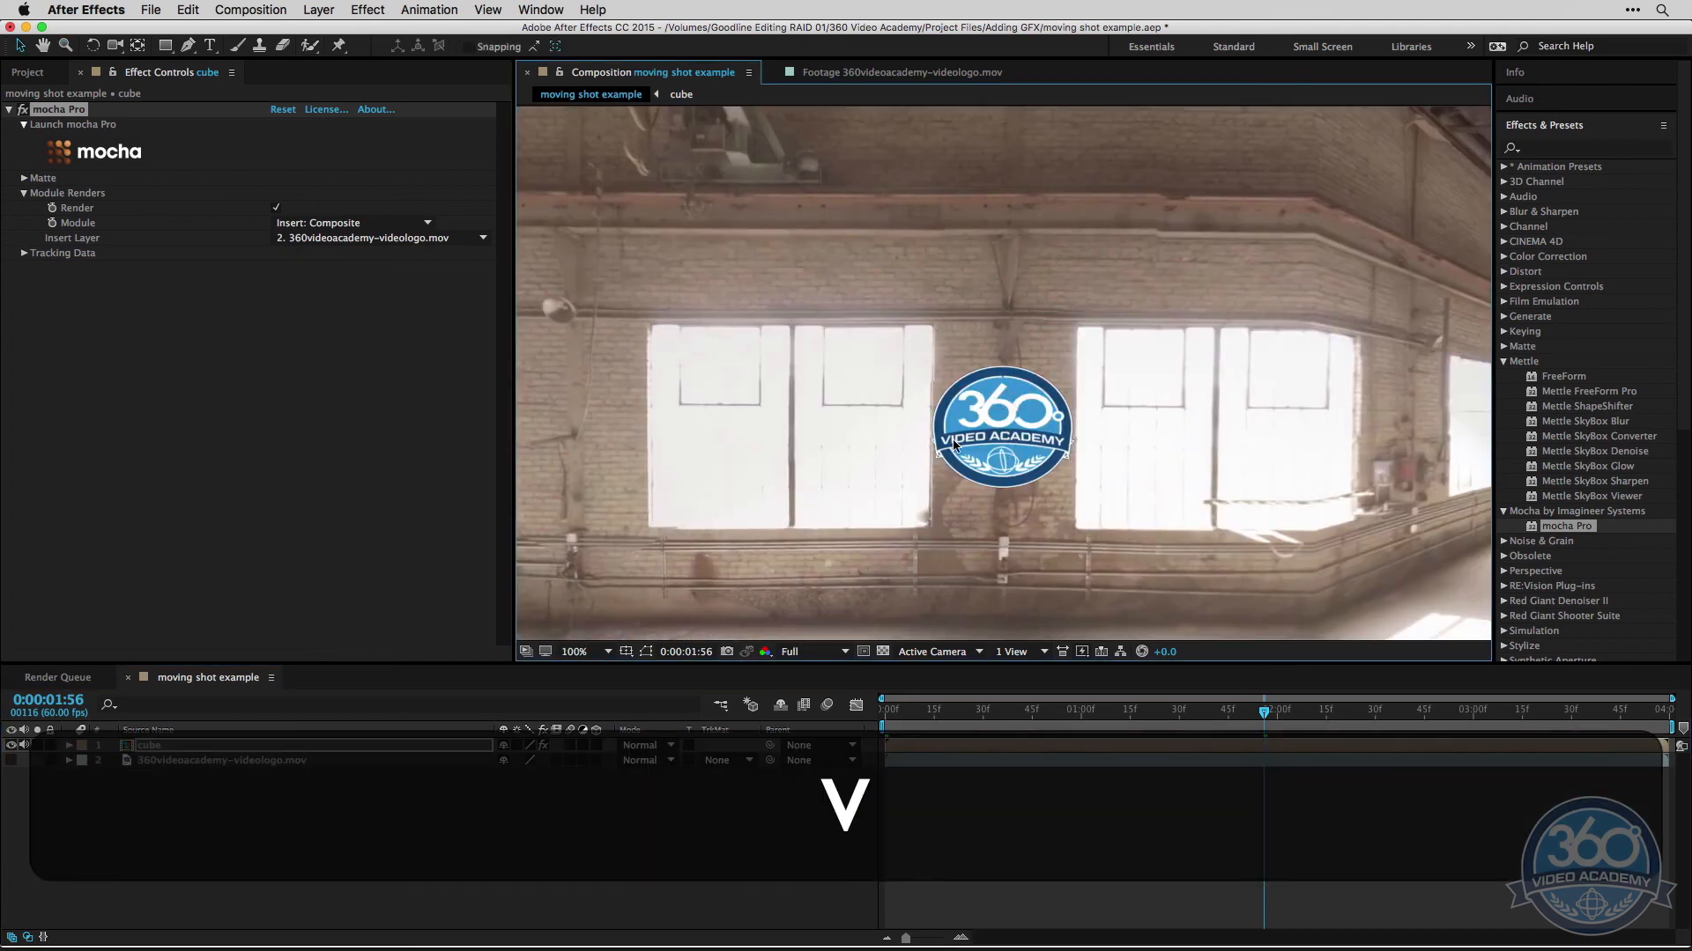
pyautogui.click(1382, 710)
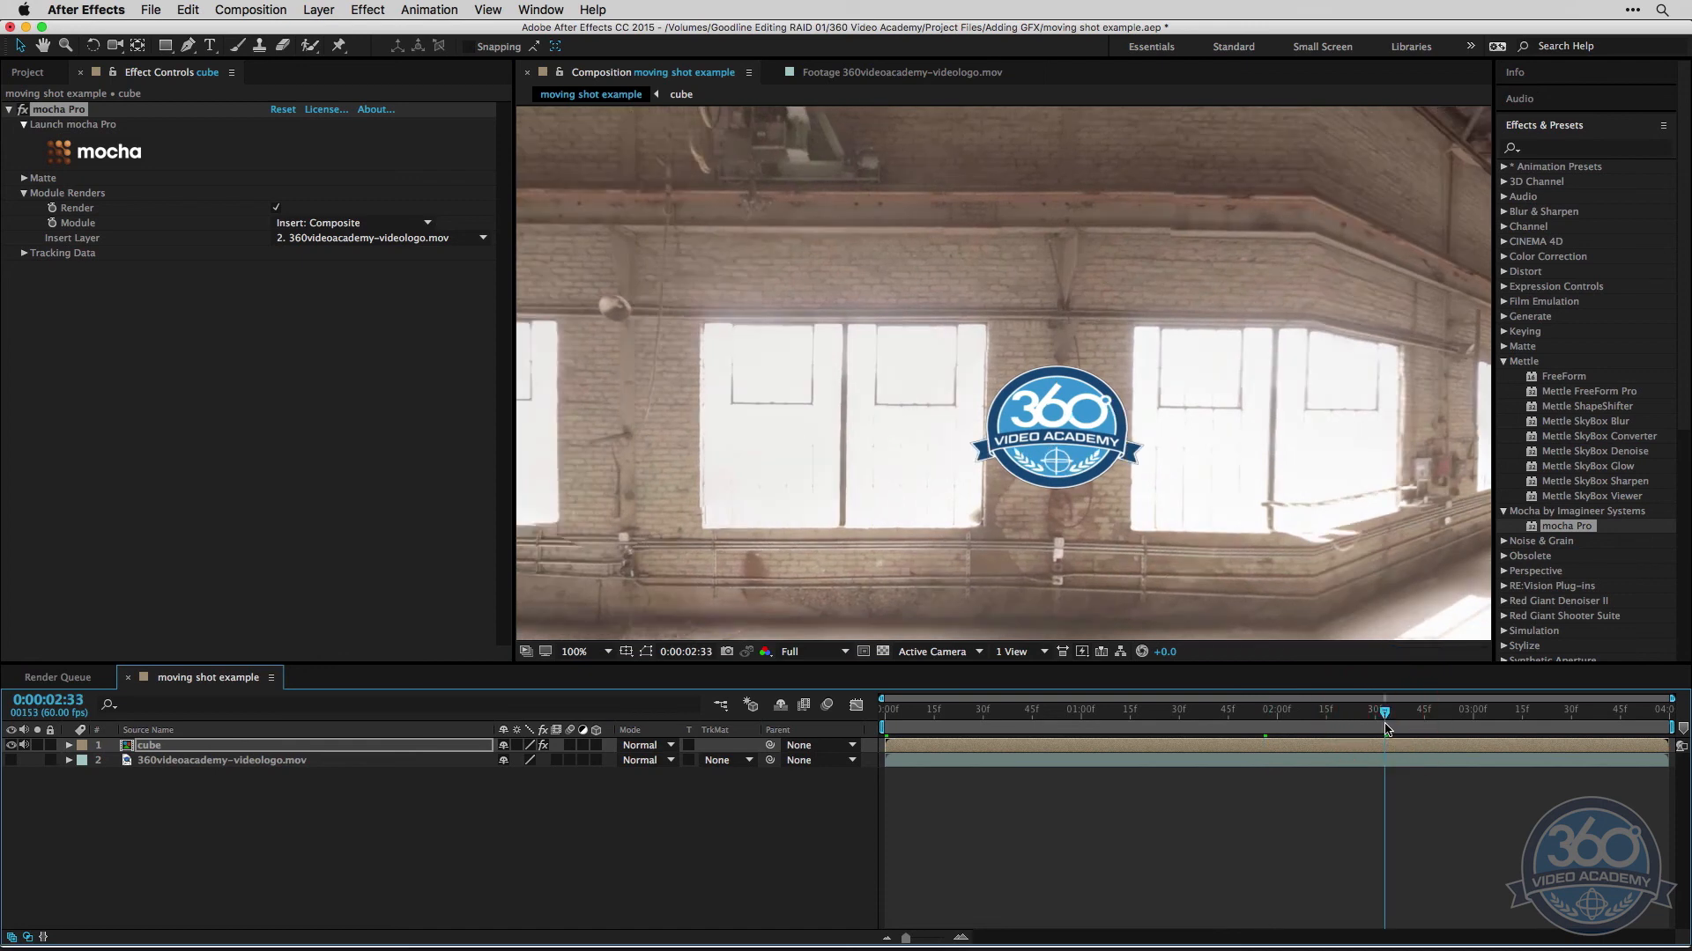
pyautogui.click(1340, 831)
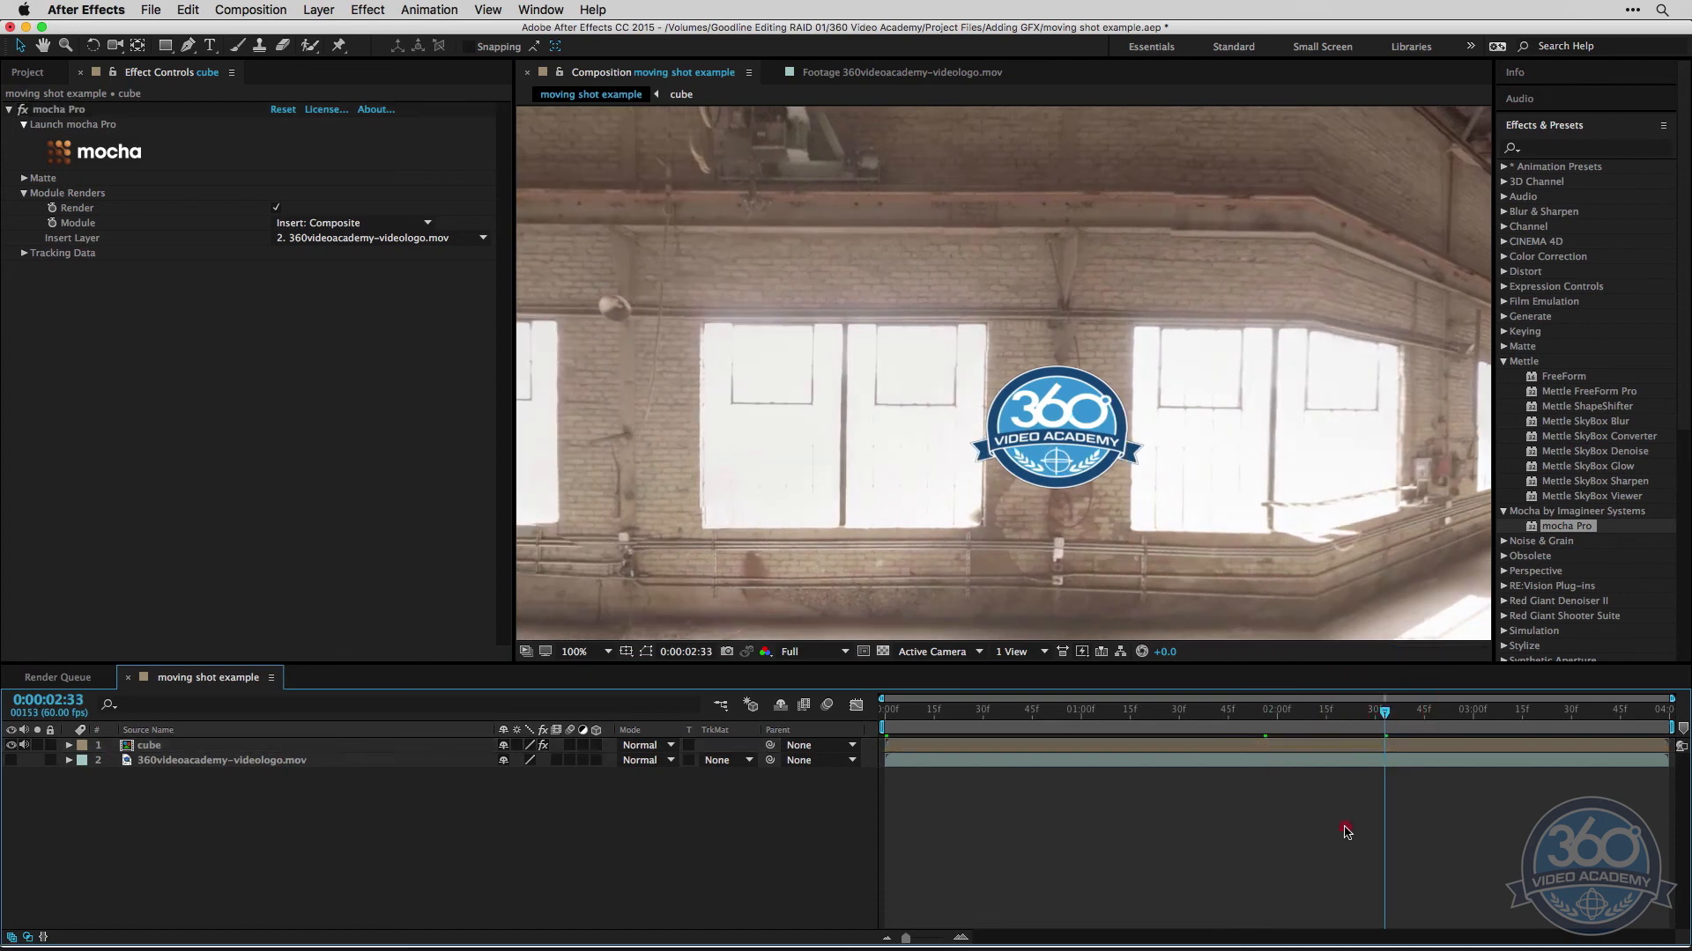
pyautogui.press('super+s')
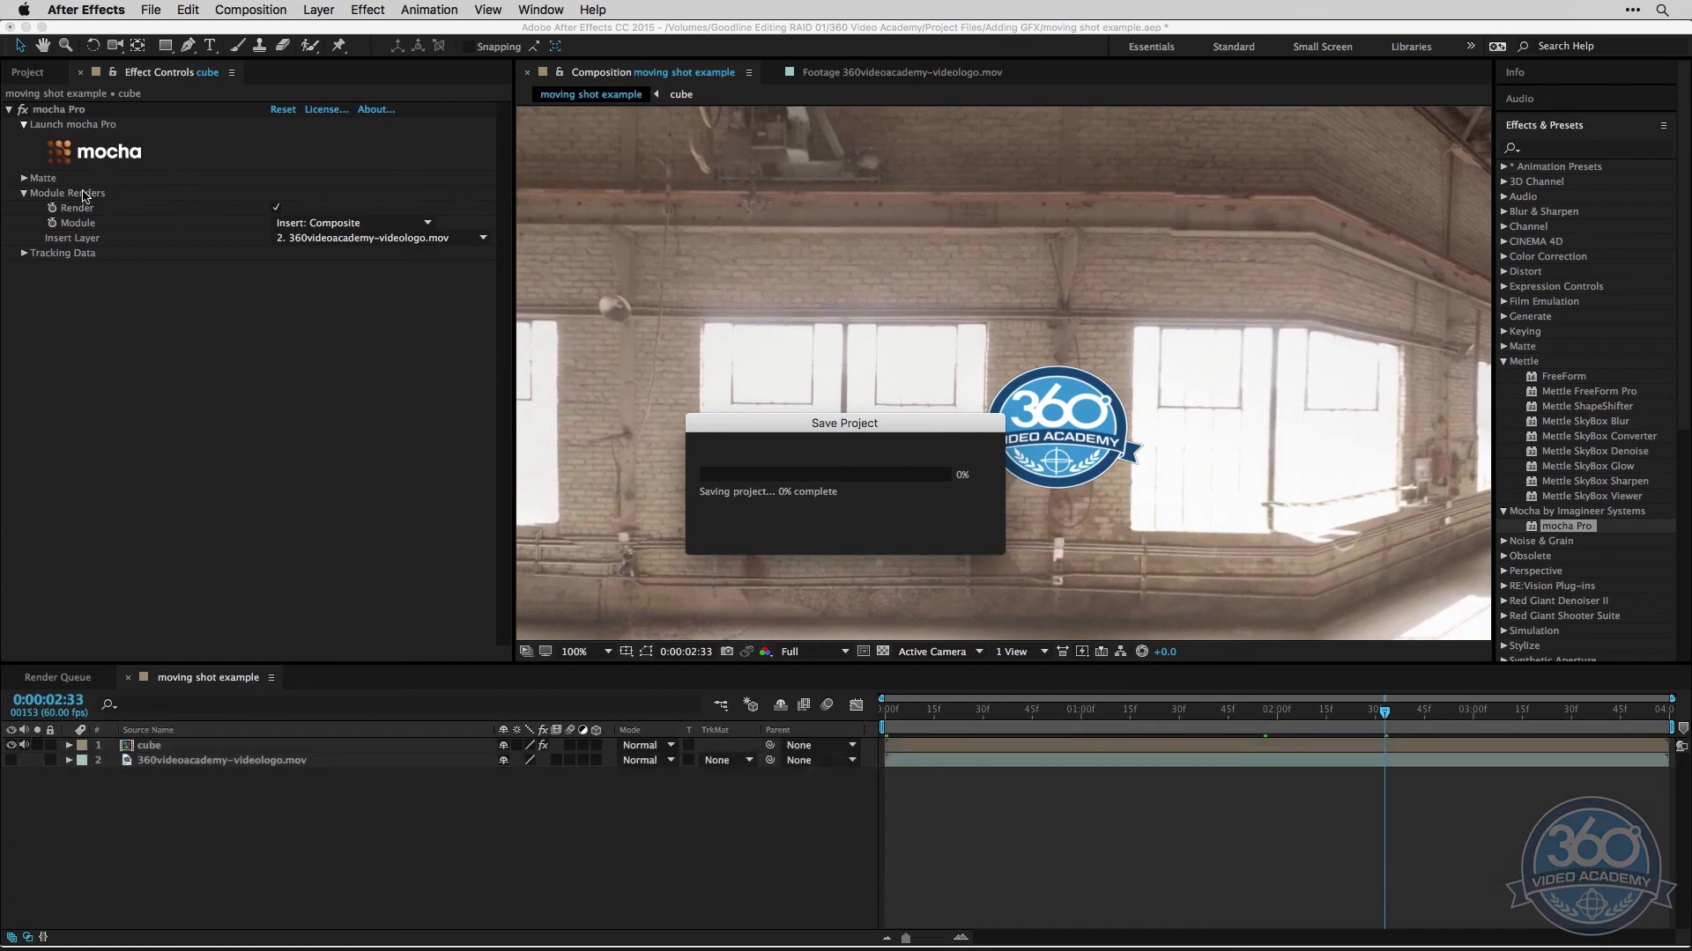
# Reopen mocha Pro, fit the right wall track layer's surface to the ROI in the Insert module, and save back to After Effects
pyautogui.click(95, 166)
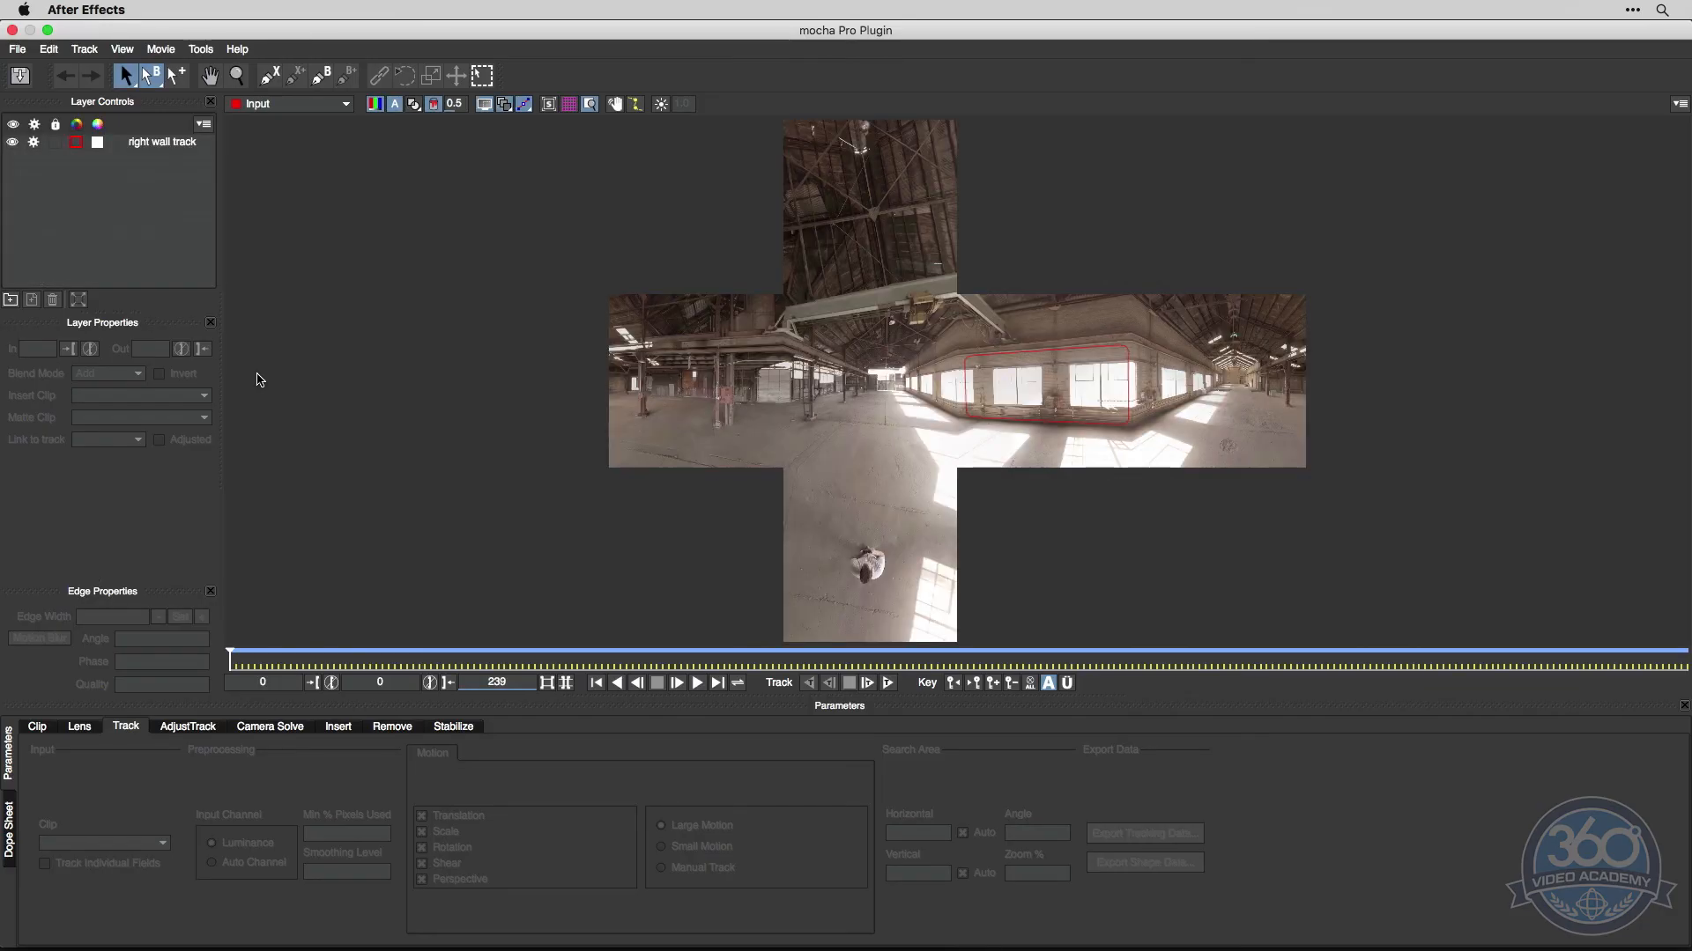
pyautogui.click(158, 142)
pyautogui.click(151, 193)
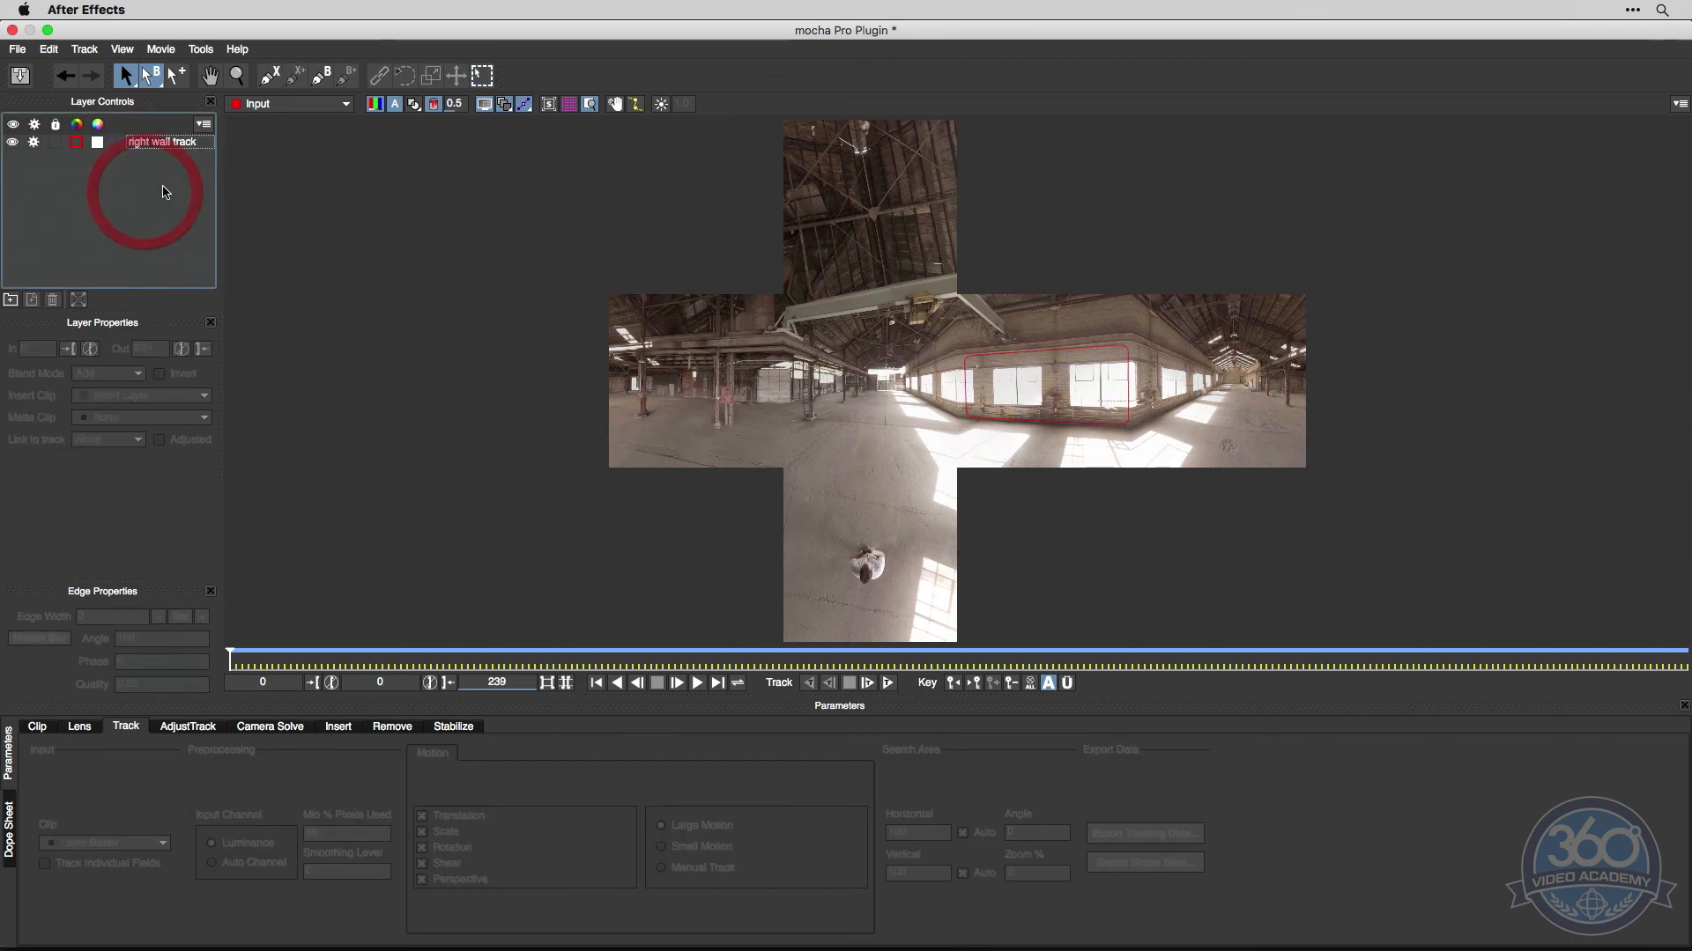
pyautogui.click(165, 143)
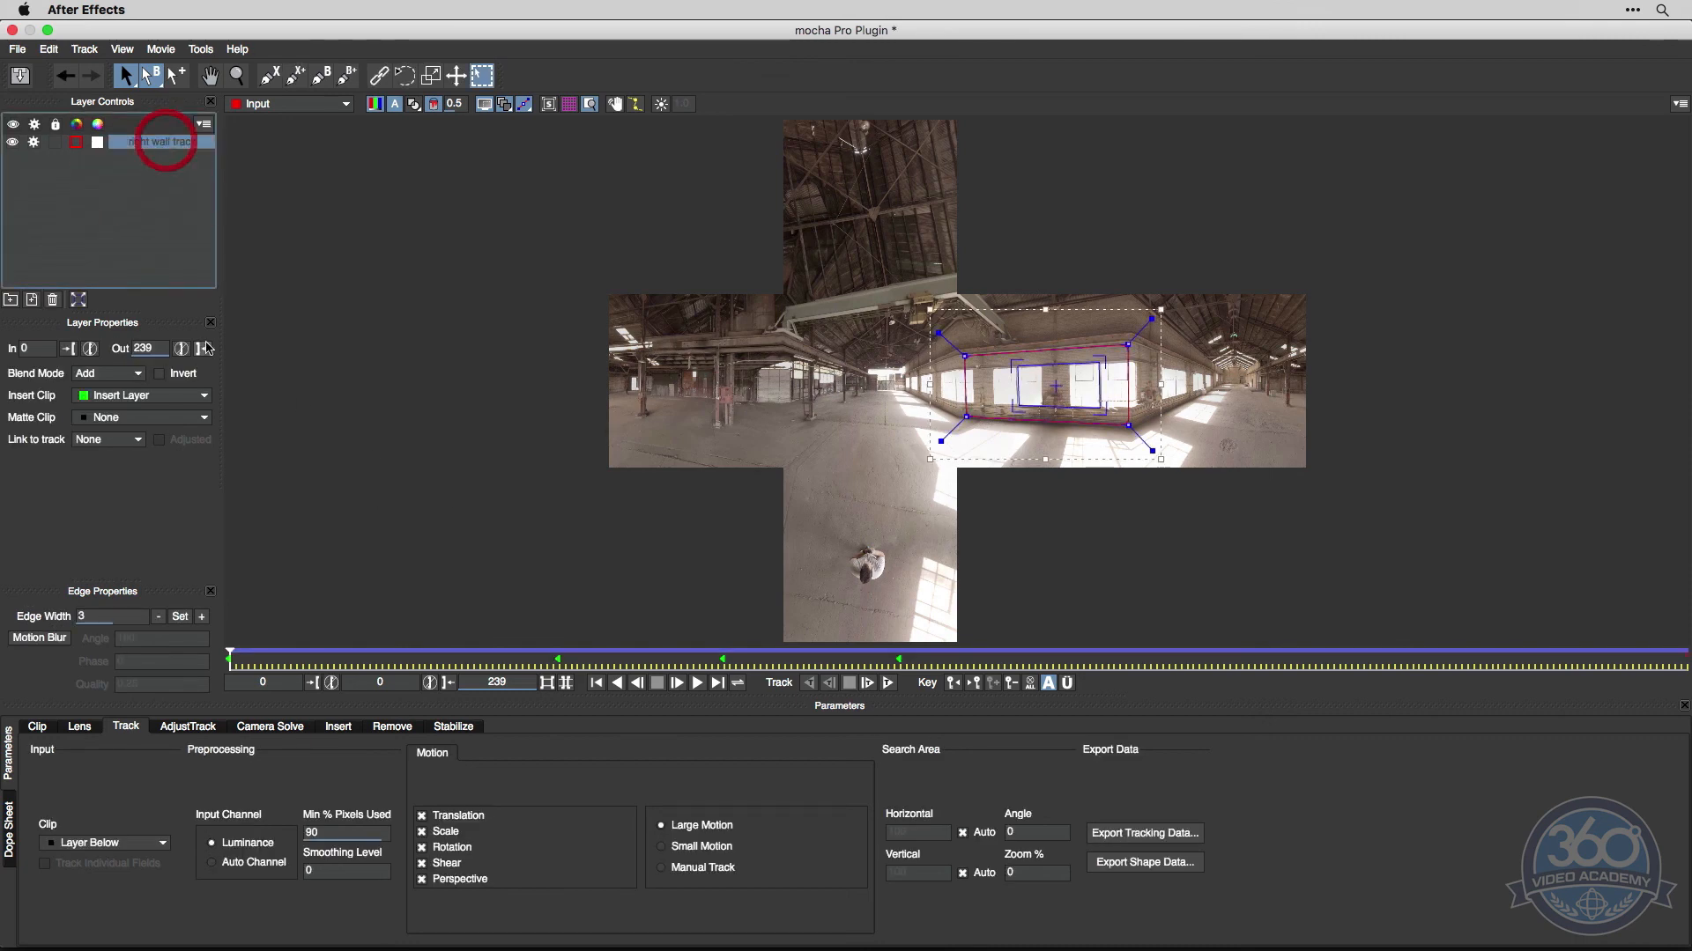
pyautogui.click(338, 727)
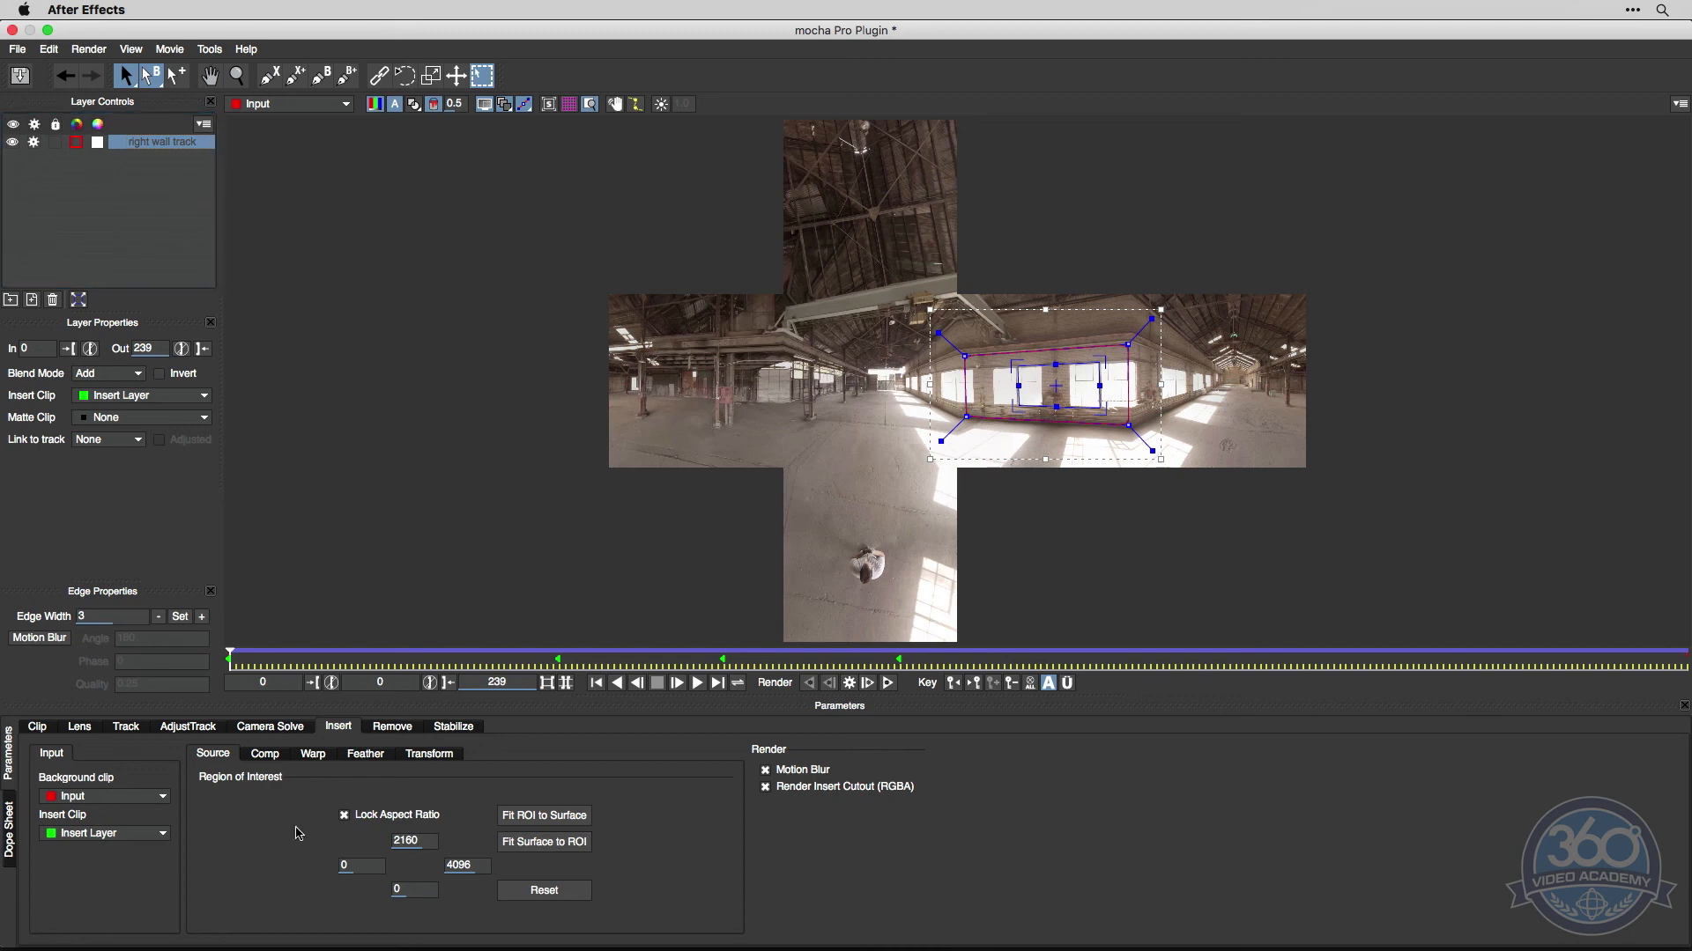
pyautogui.click(550, 843)
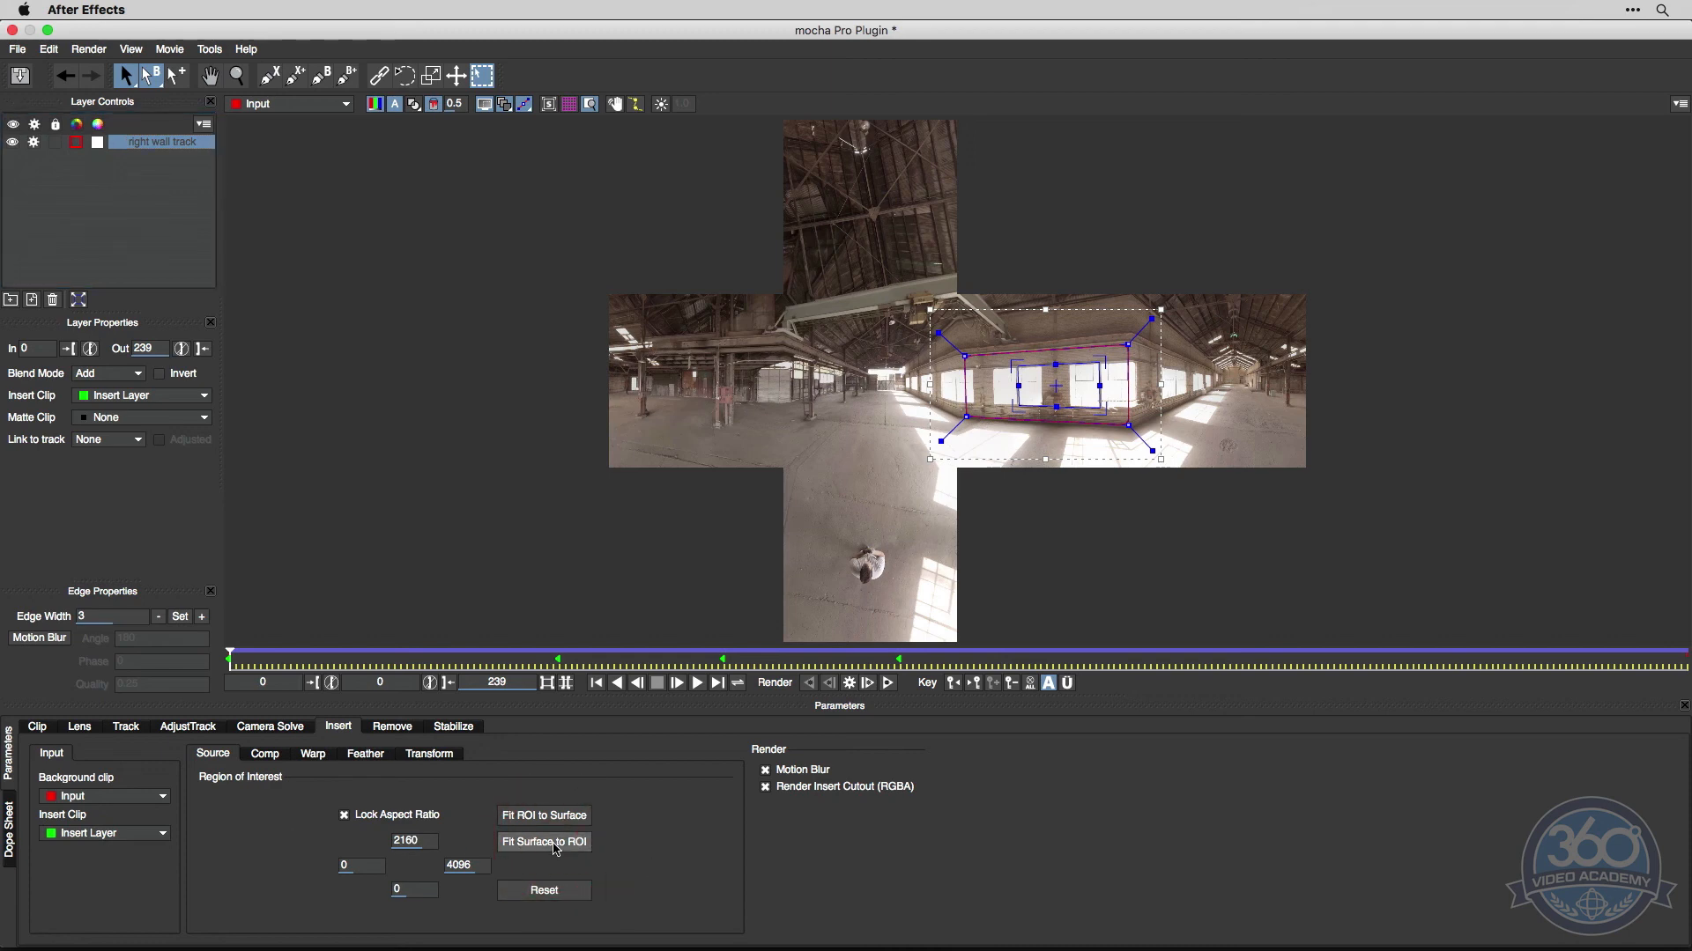
pyautogui.click(18, 75)
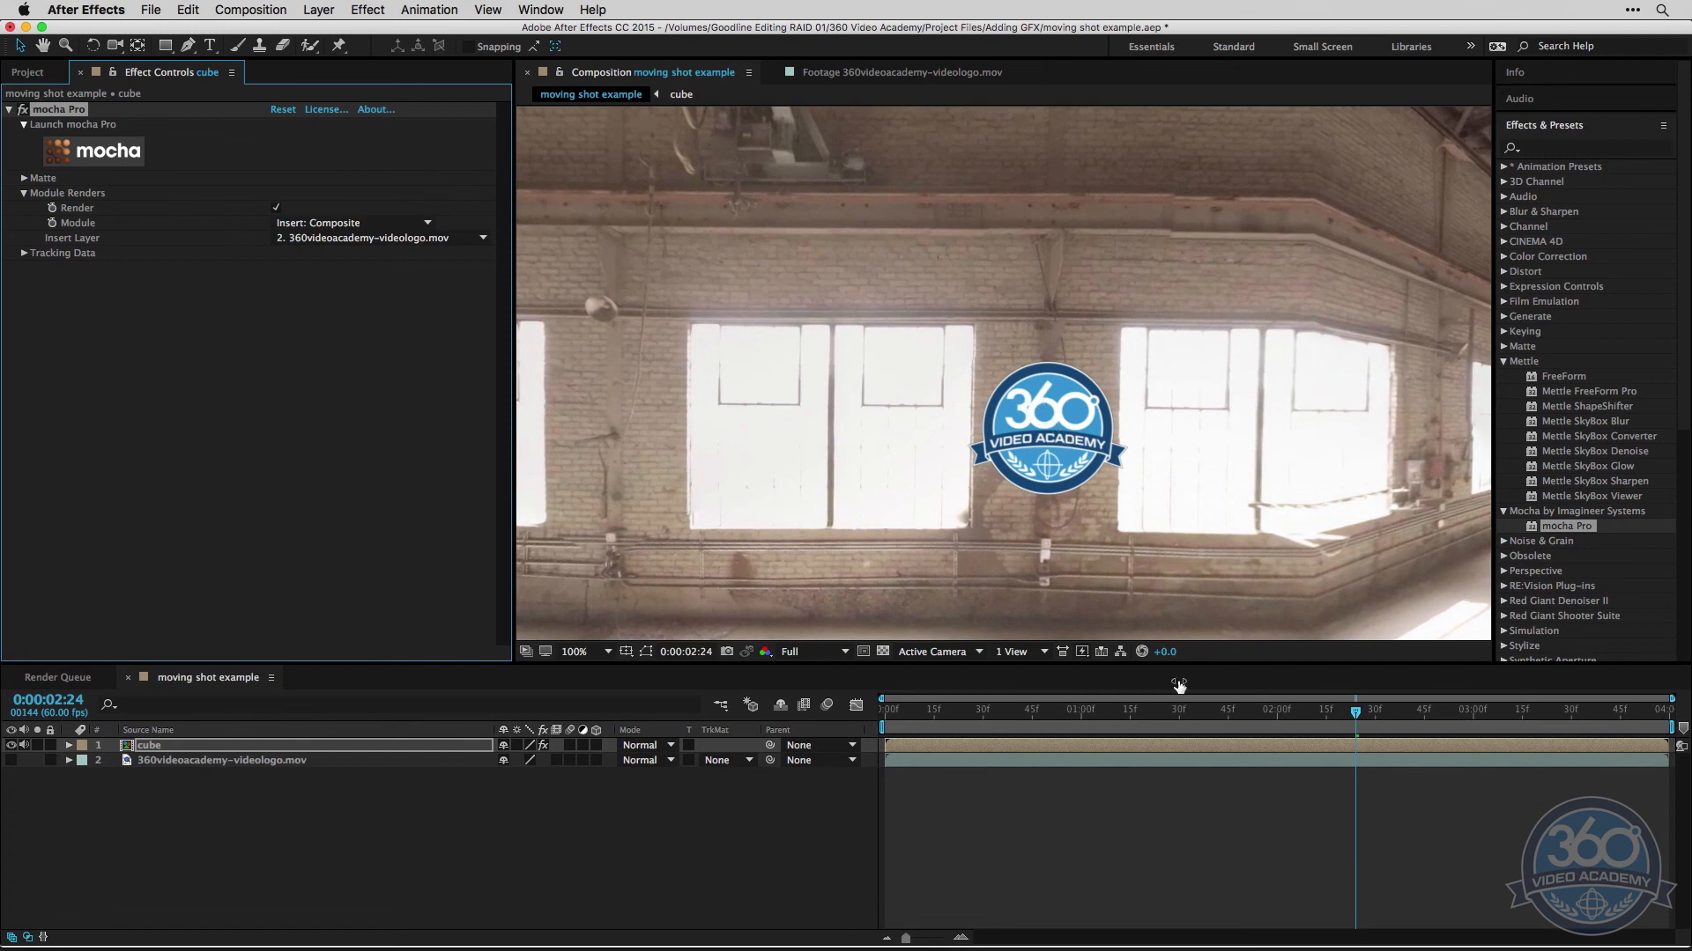
pyautogui.click(211, 340)
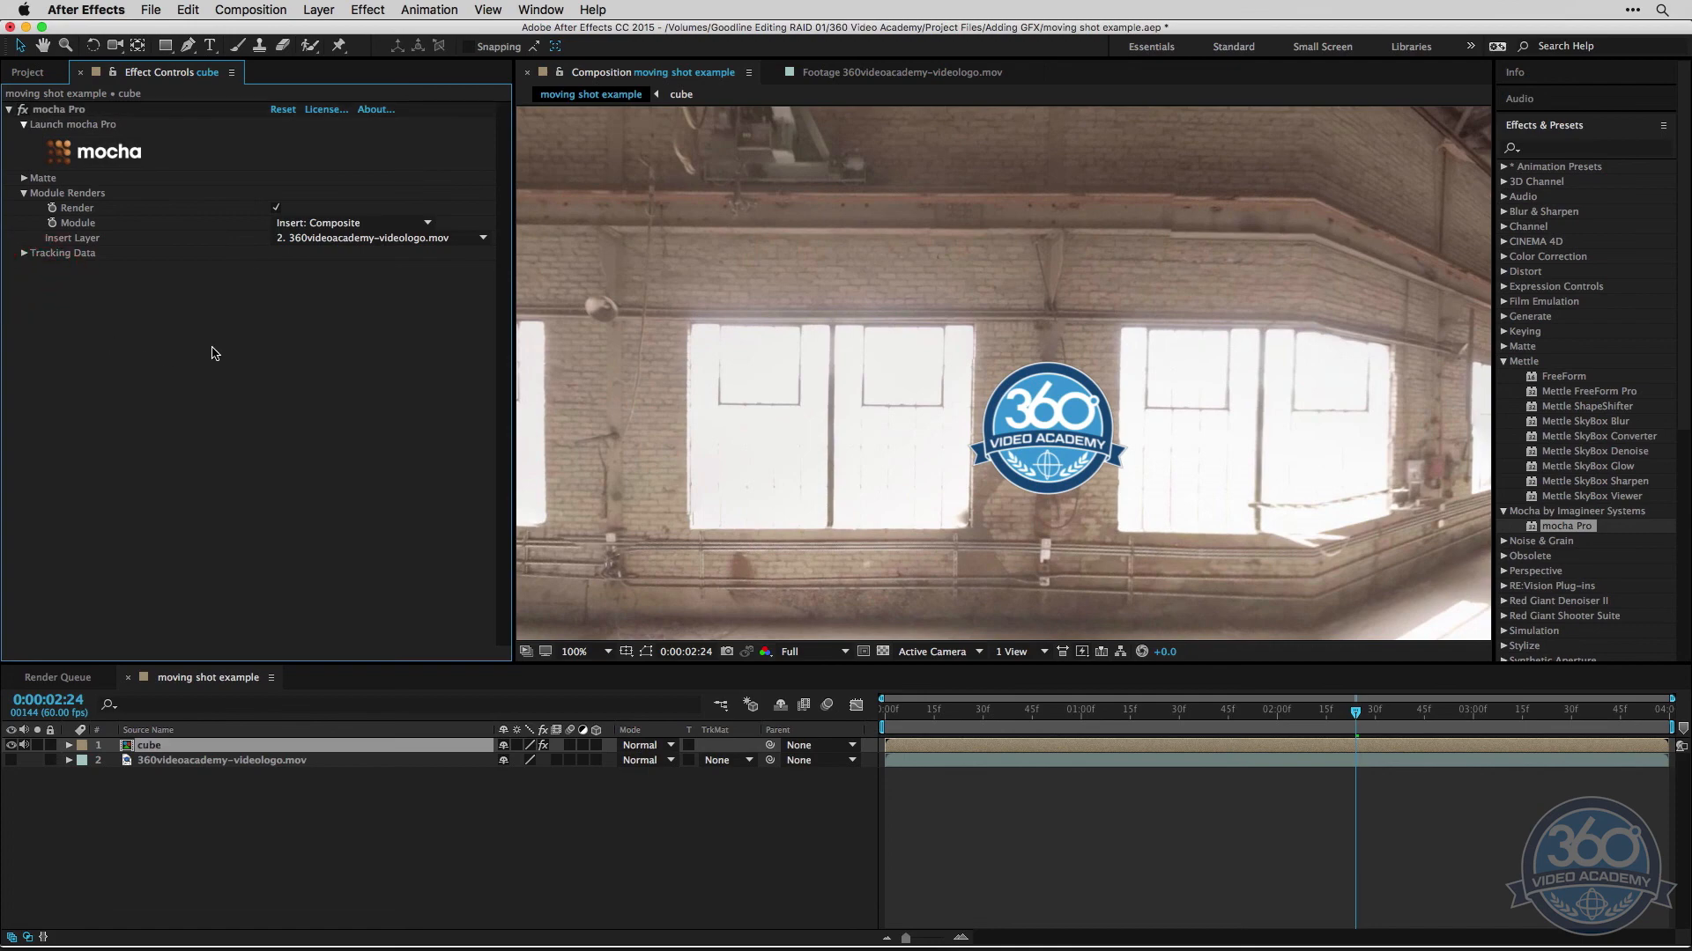
# Reopen mocha Pro, try shifting the right wall track insert horizontally with the Insert module's transform offset, and undo the shift
pyautogui.click(86, 154)
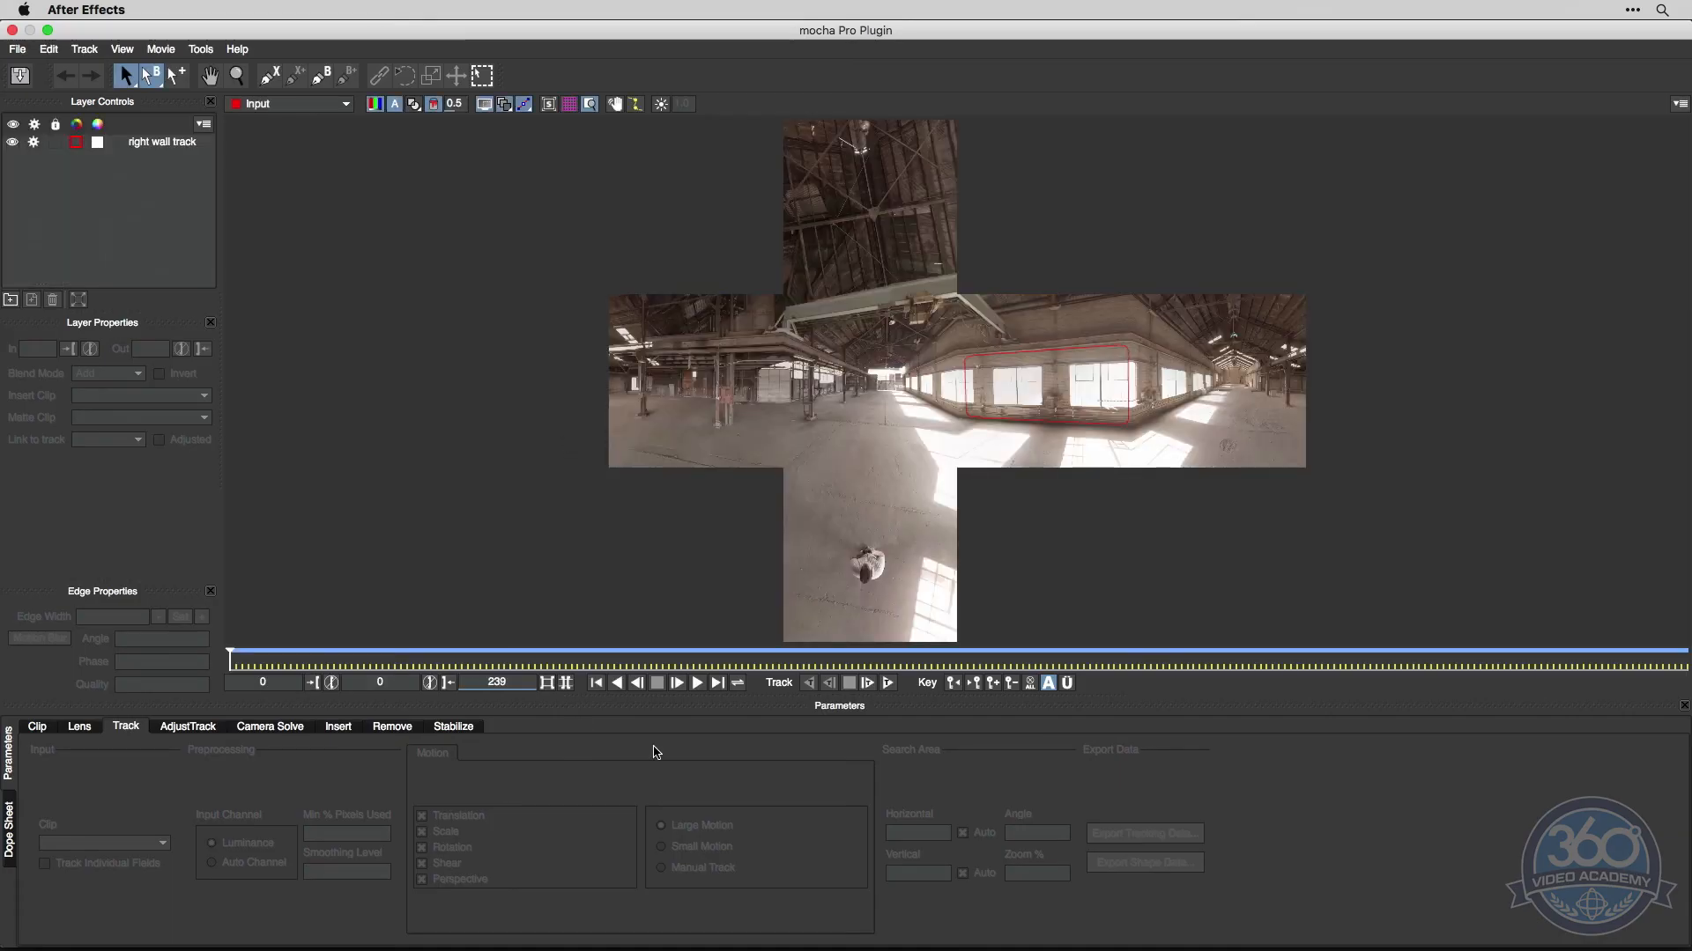
pyautogui.click(339, 726)
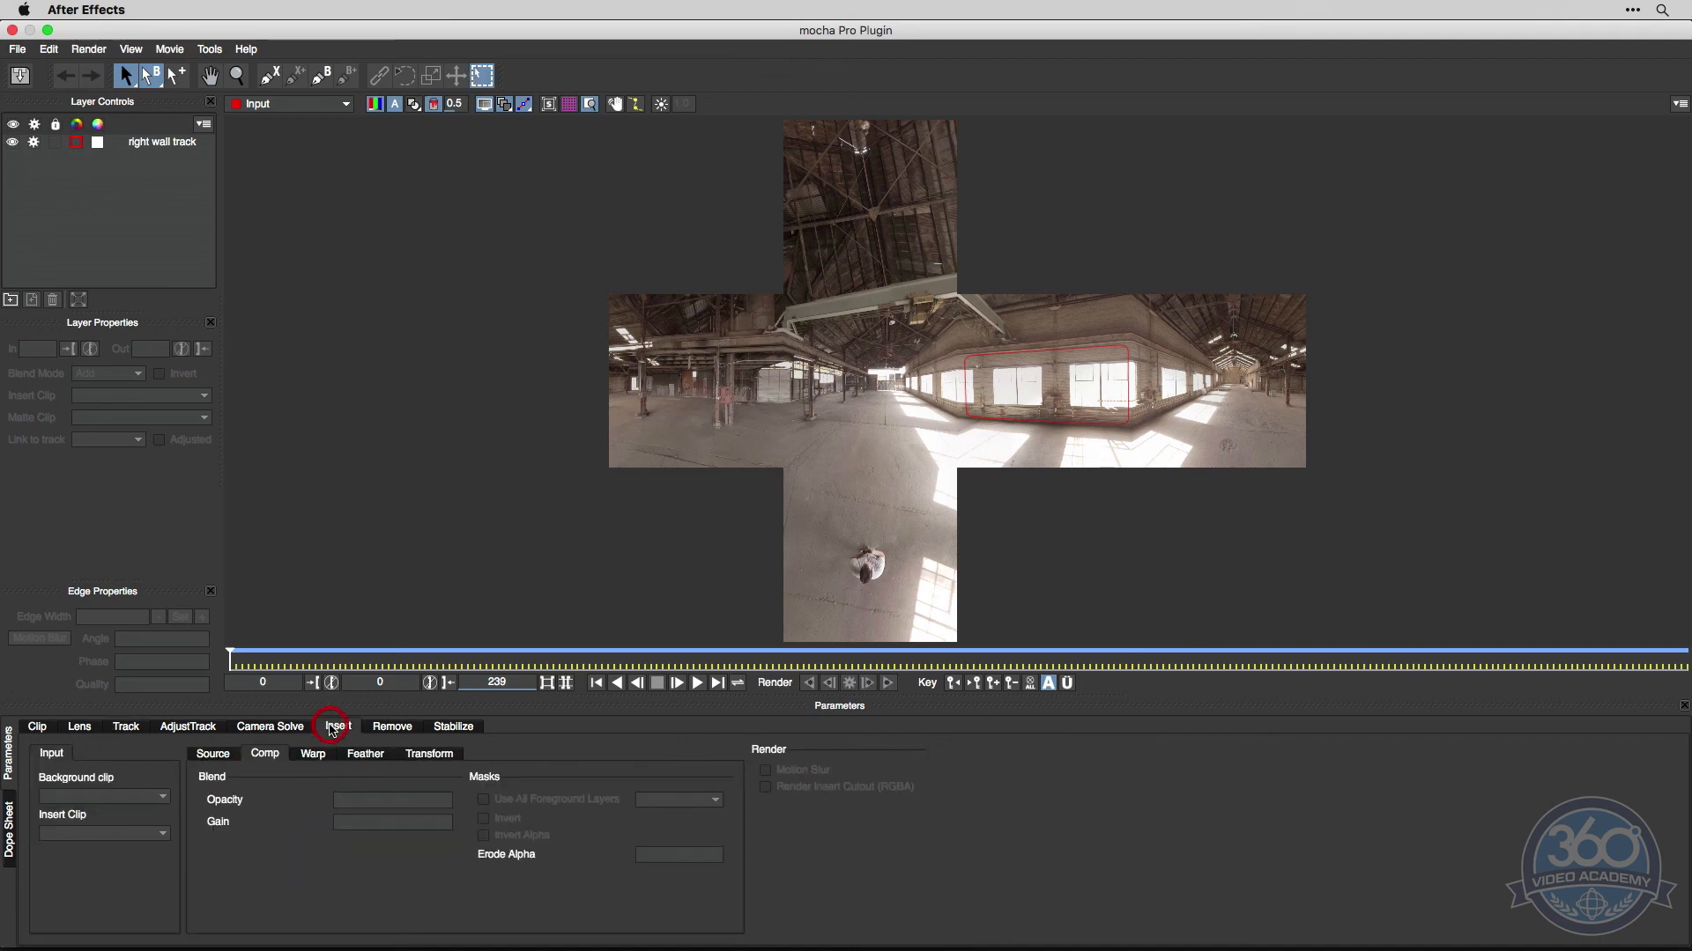
pyautogui.click(429, 754)
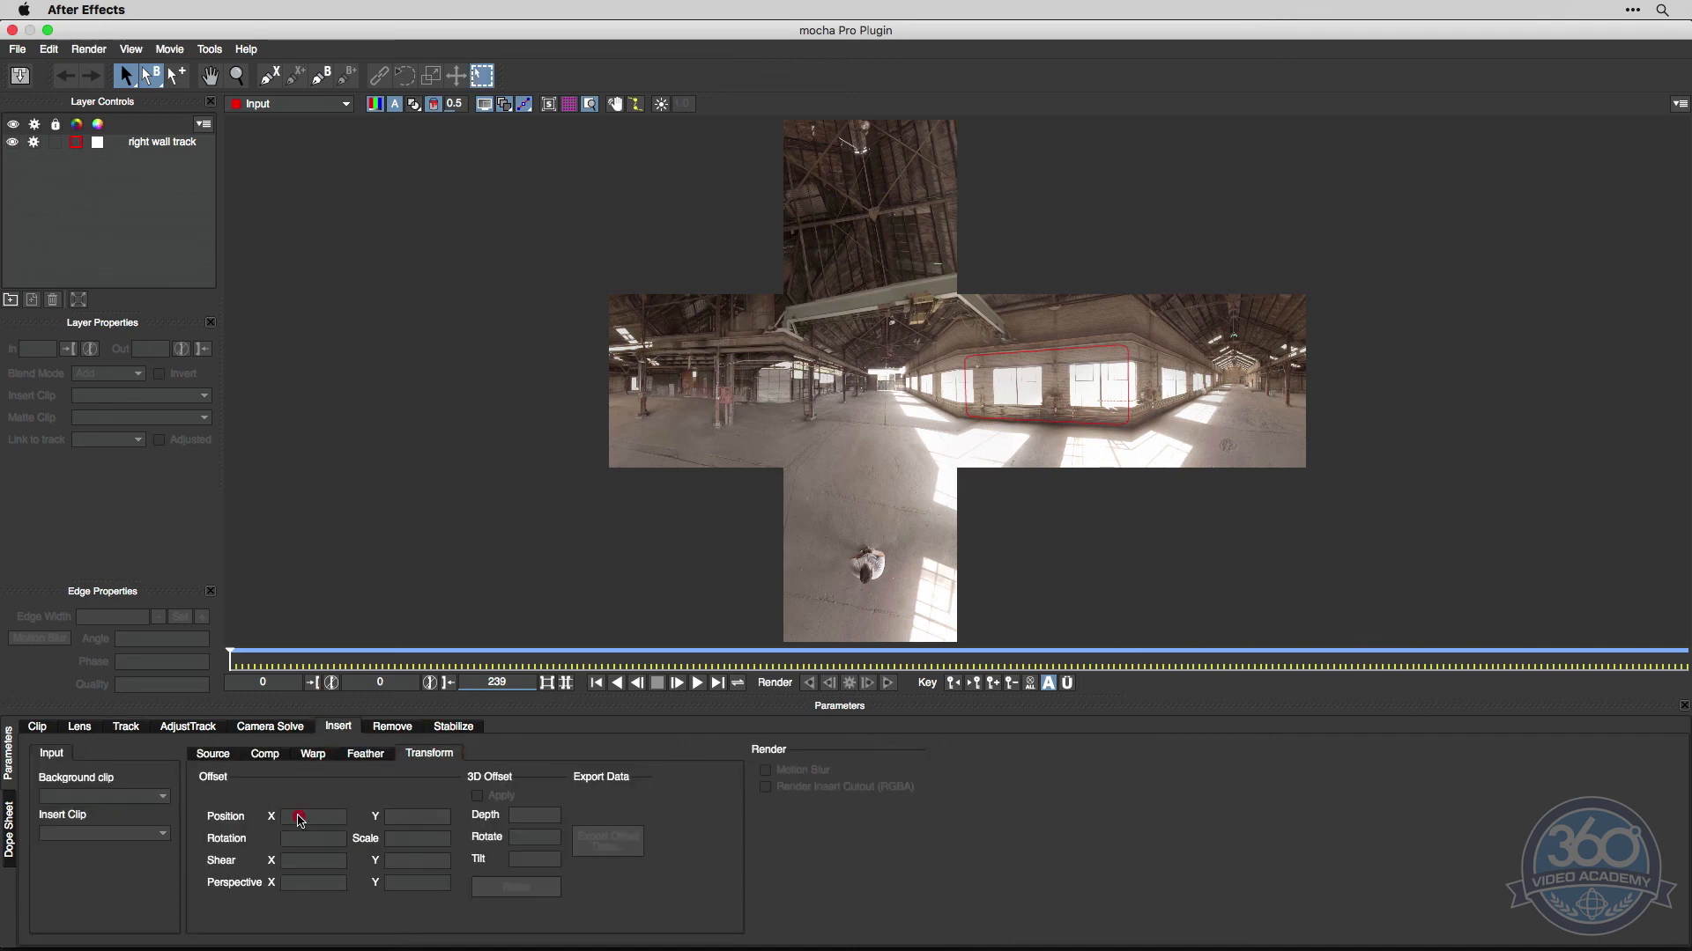
pyautogui.click(150, 144)
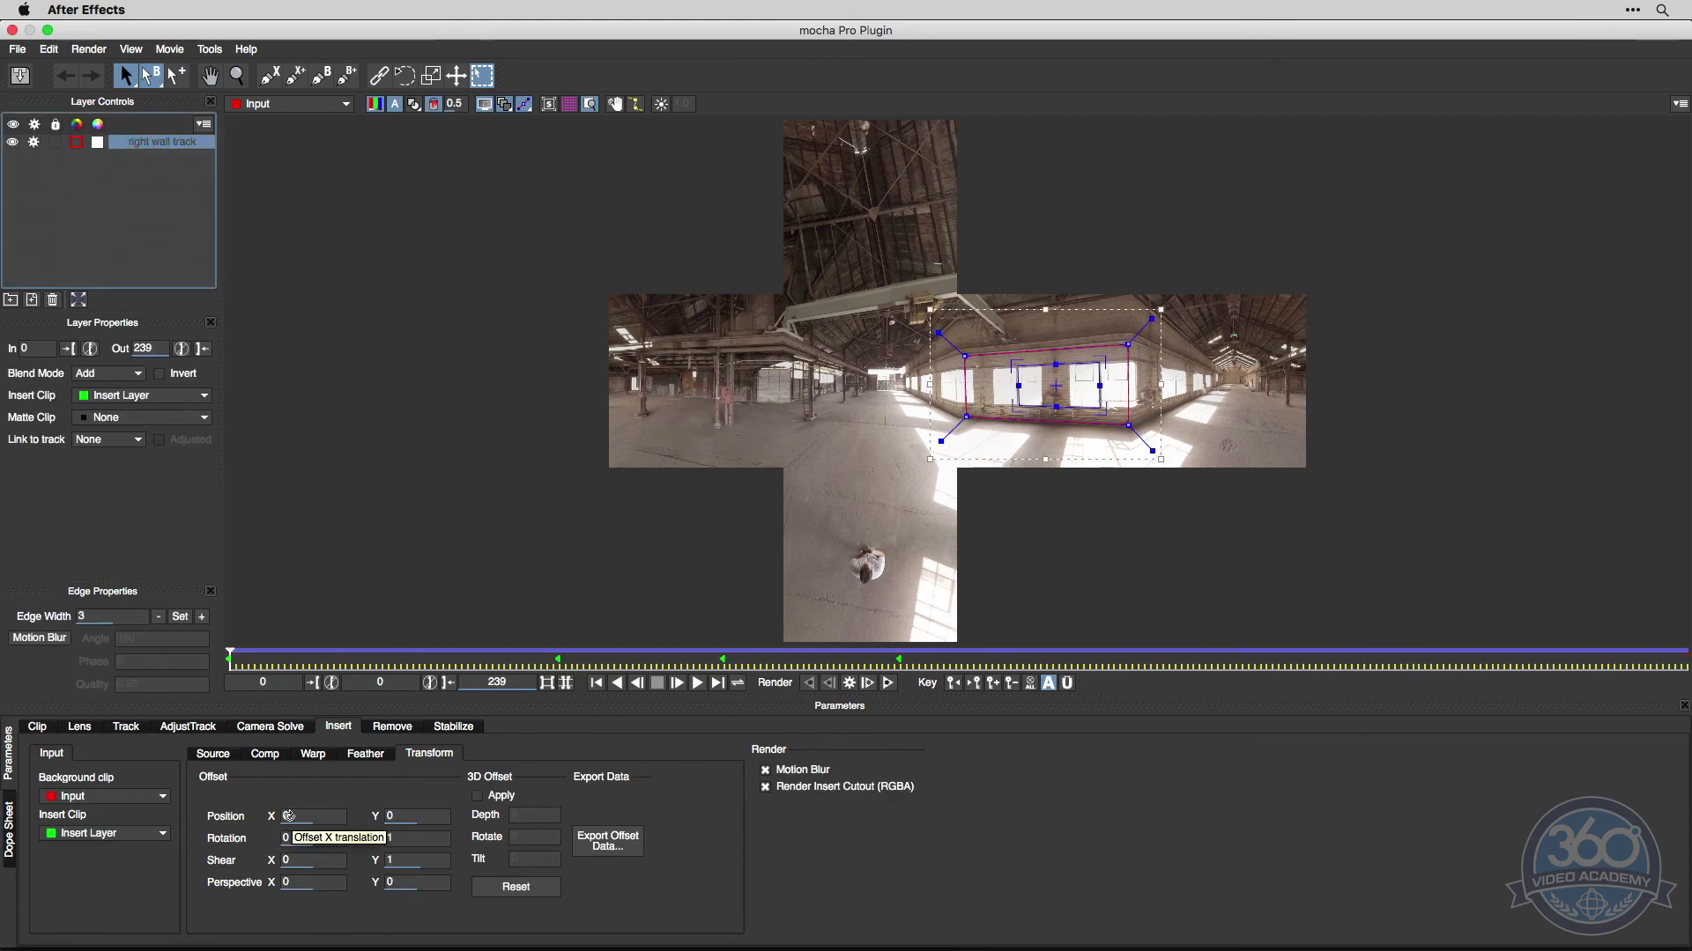
pyautogui.moveTo(297, 816); pyautogui.dragTo(264, 789)
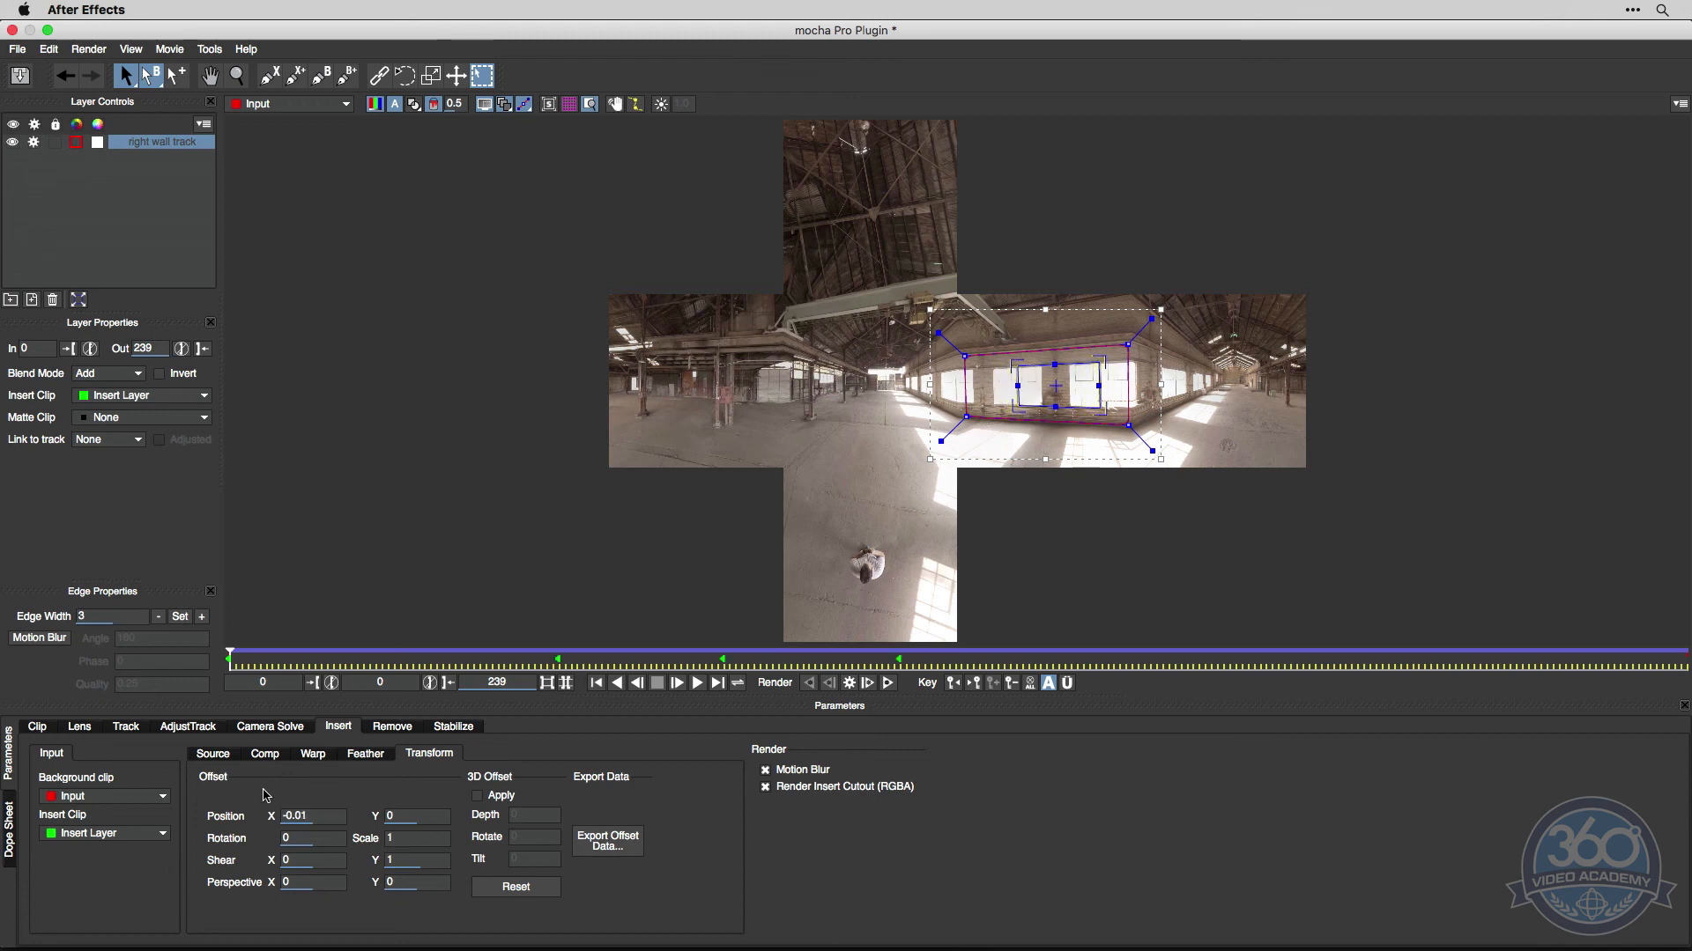
pyautogui.press('super+z')
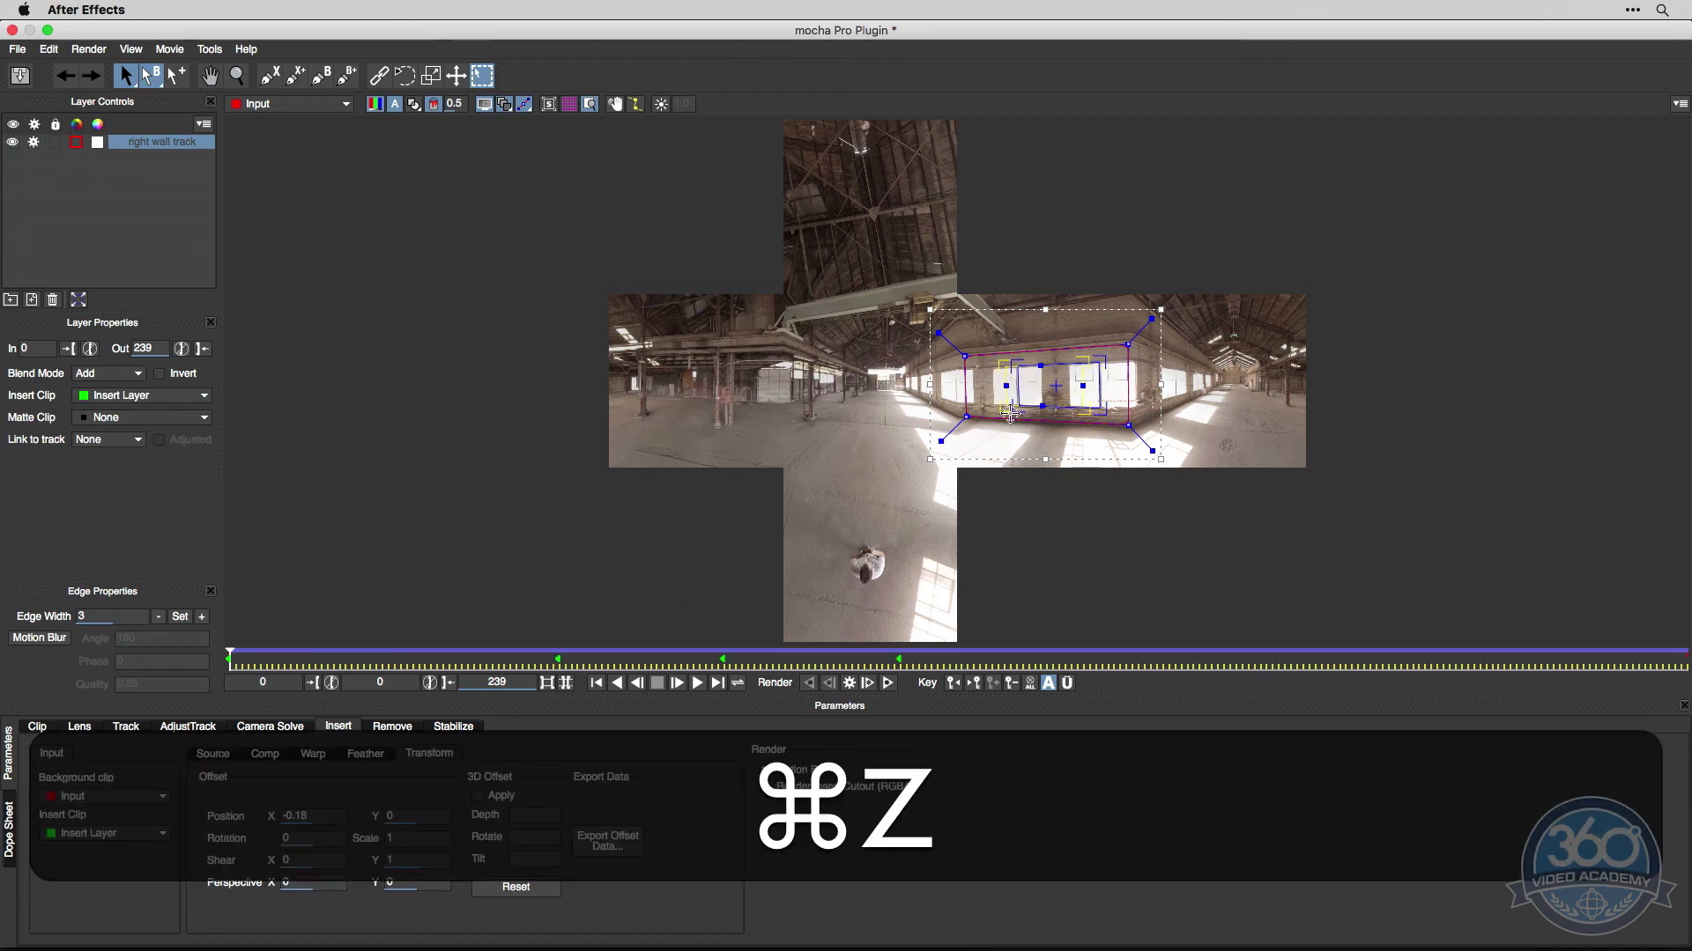
# Set the insert's position offset to X -0.02 and Y 0.59, and return to After Effects with the change saved
pyautogui.press('z')
pyautogui.moveTo(1068, 402); pyautogui.dragTo(1053, 255)
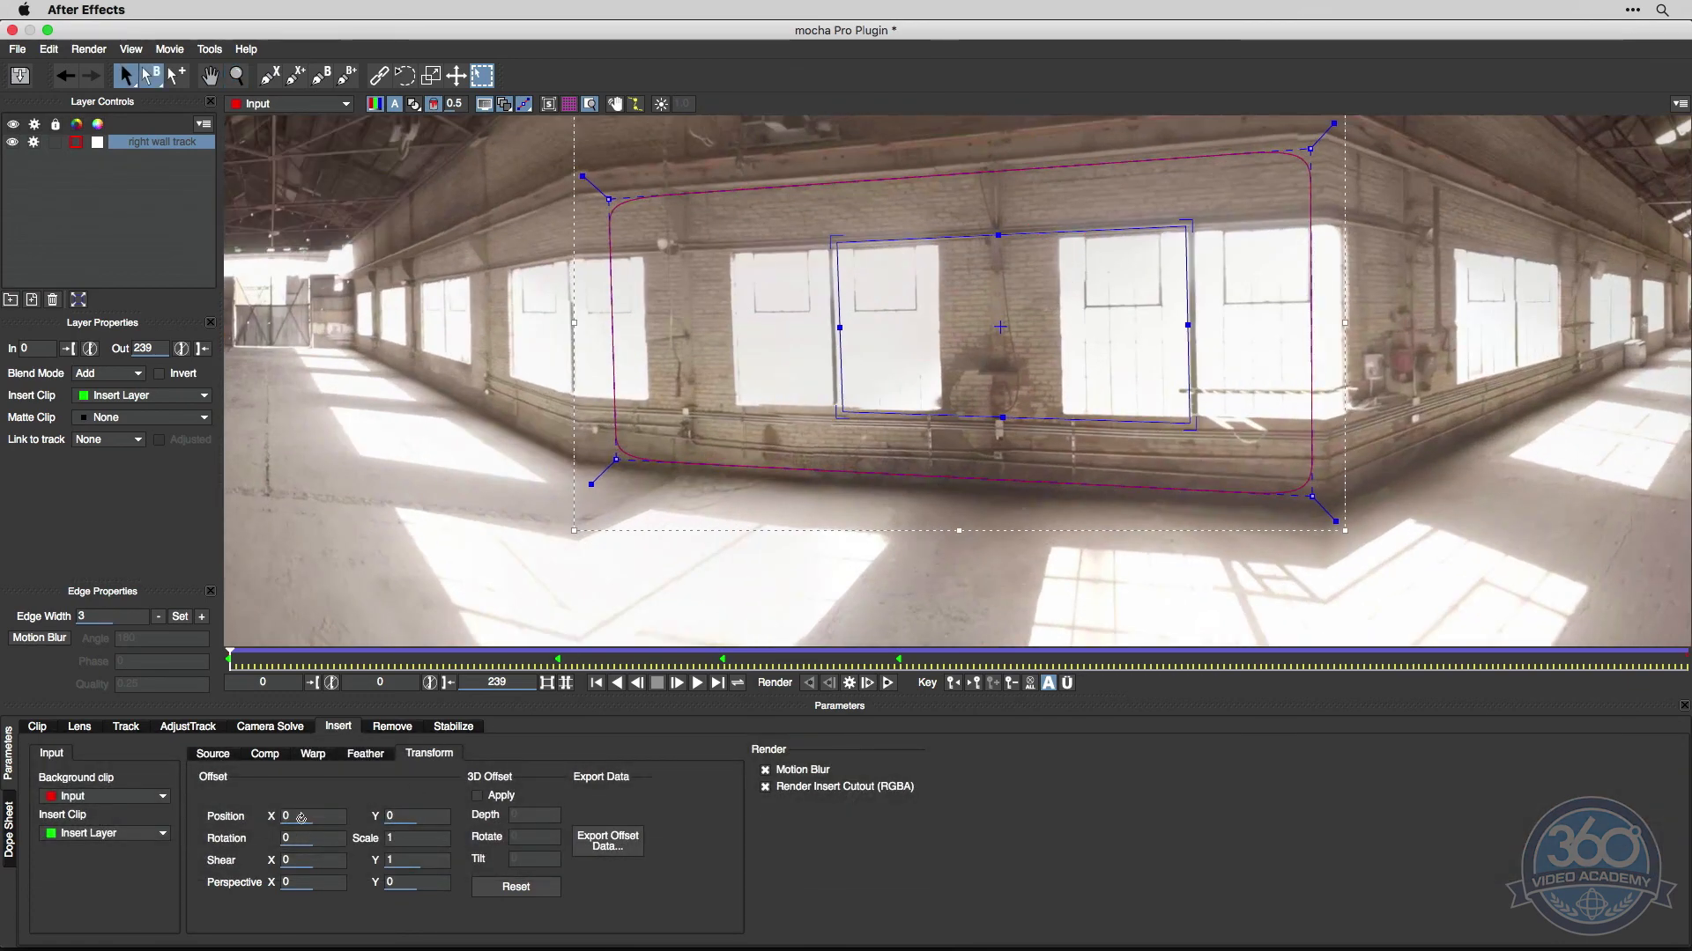
pyautogui.moveTo(302, 825); pyautogui.dragTo(402, 810)
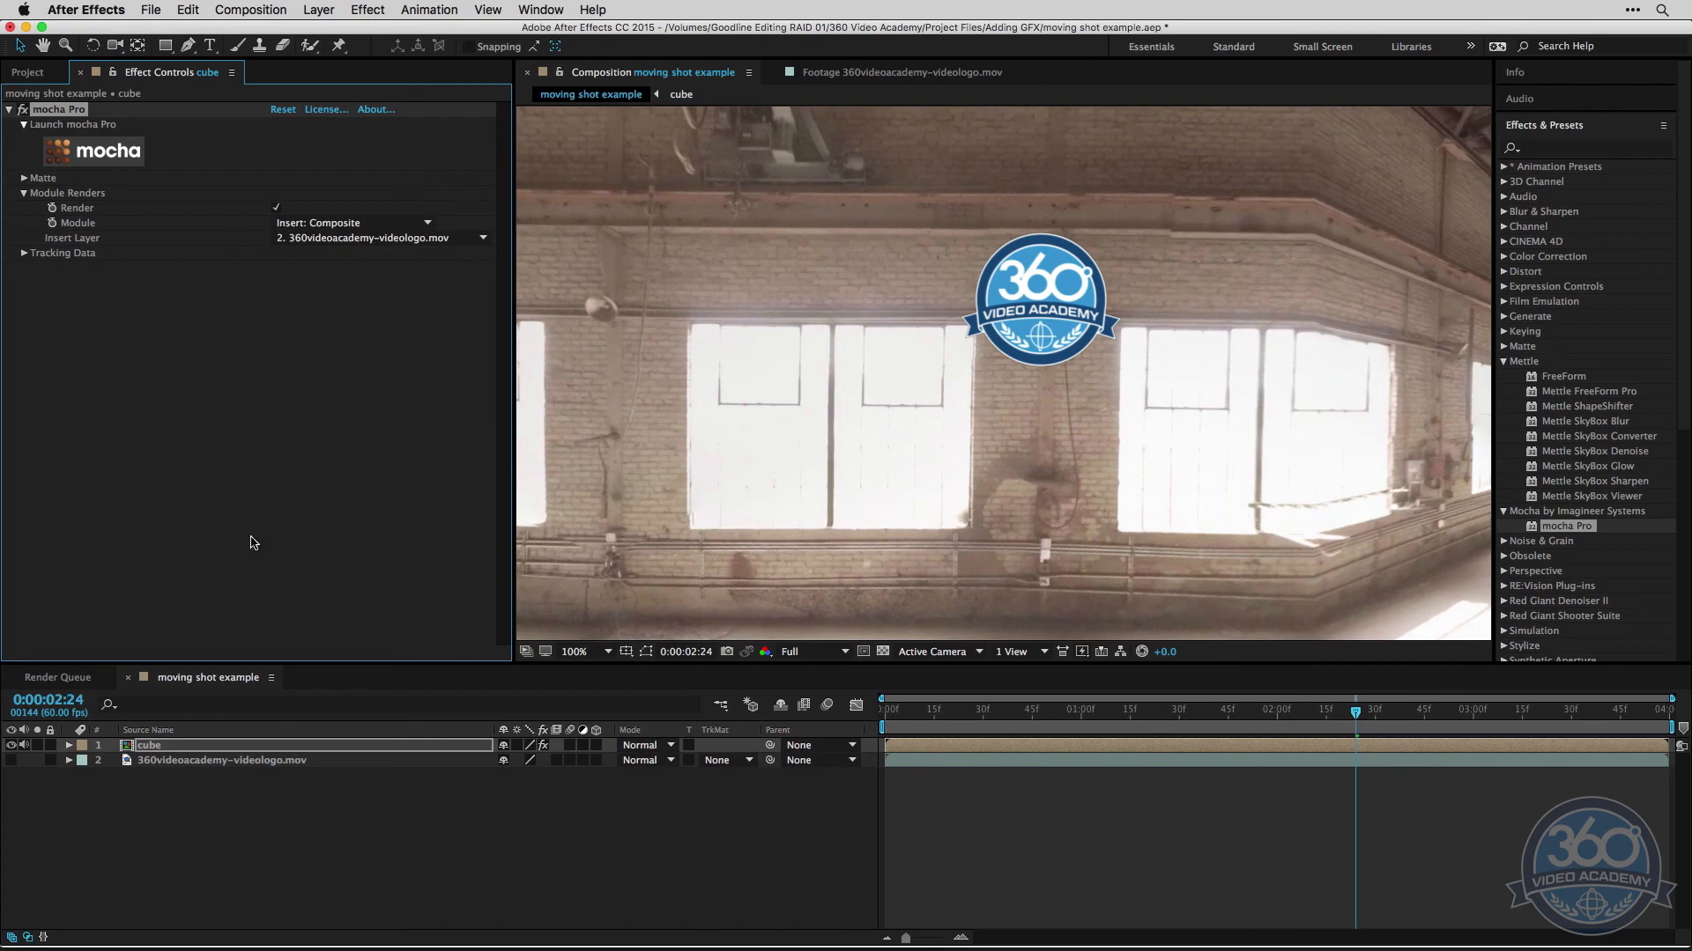
# Reopen mocha Pro, select the right wall track layer and reset its Insert module transform offsets
pyautogui.click(94, 151)
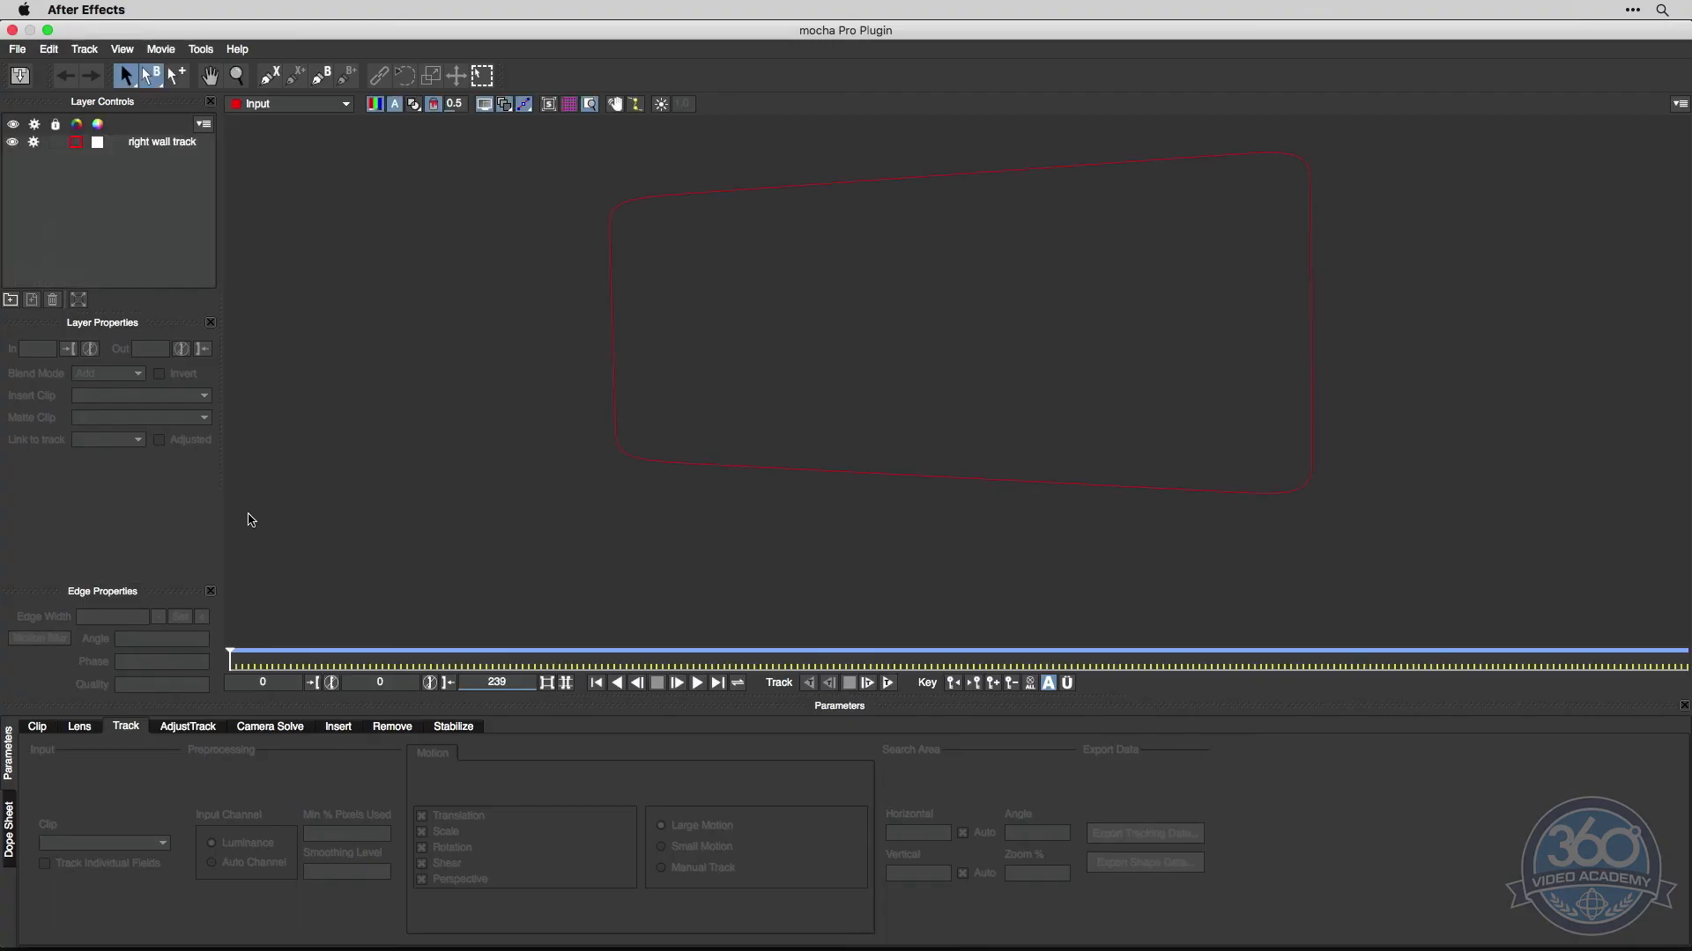
pyautogui.click(340, 730)
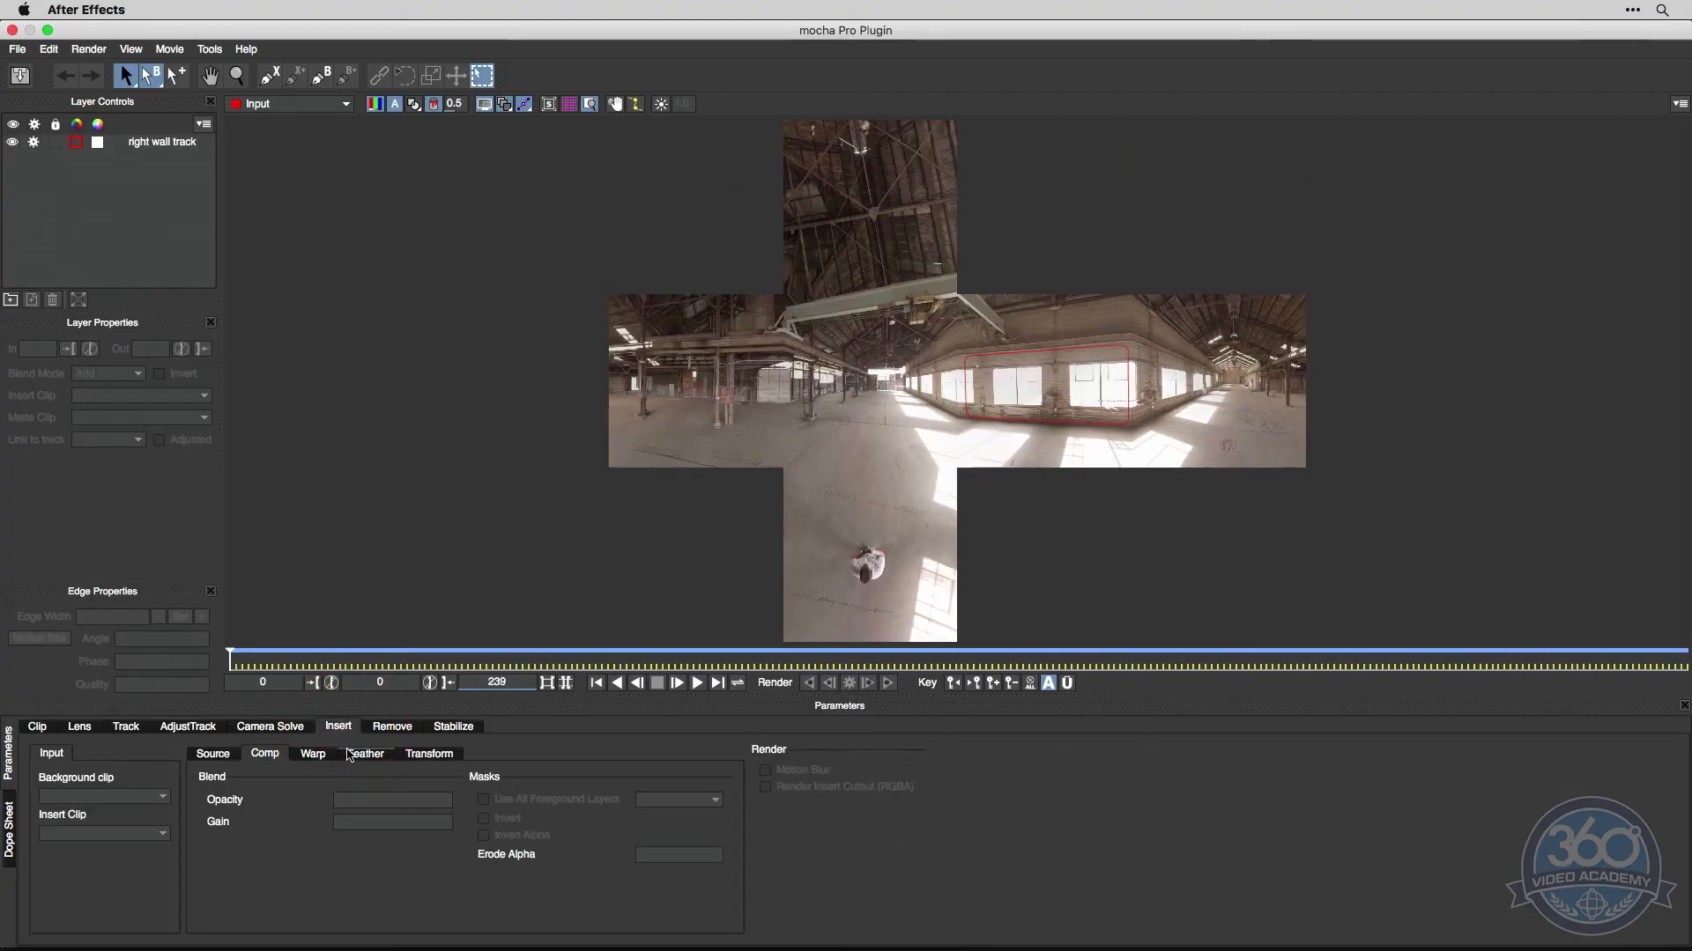
pyautogui.click(352, 755)
pyautogui.click(429, 754)
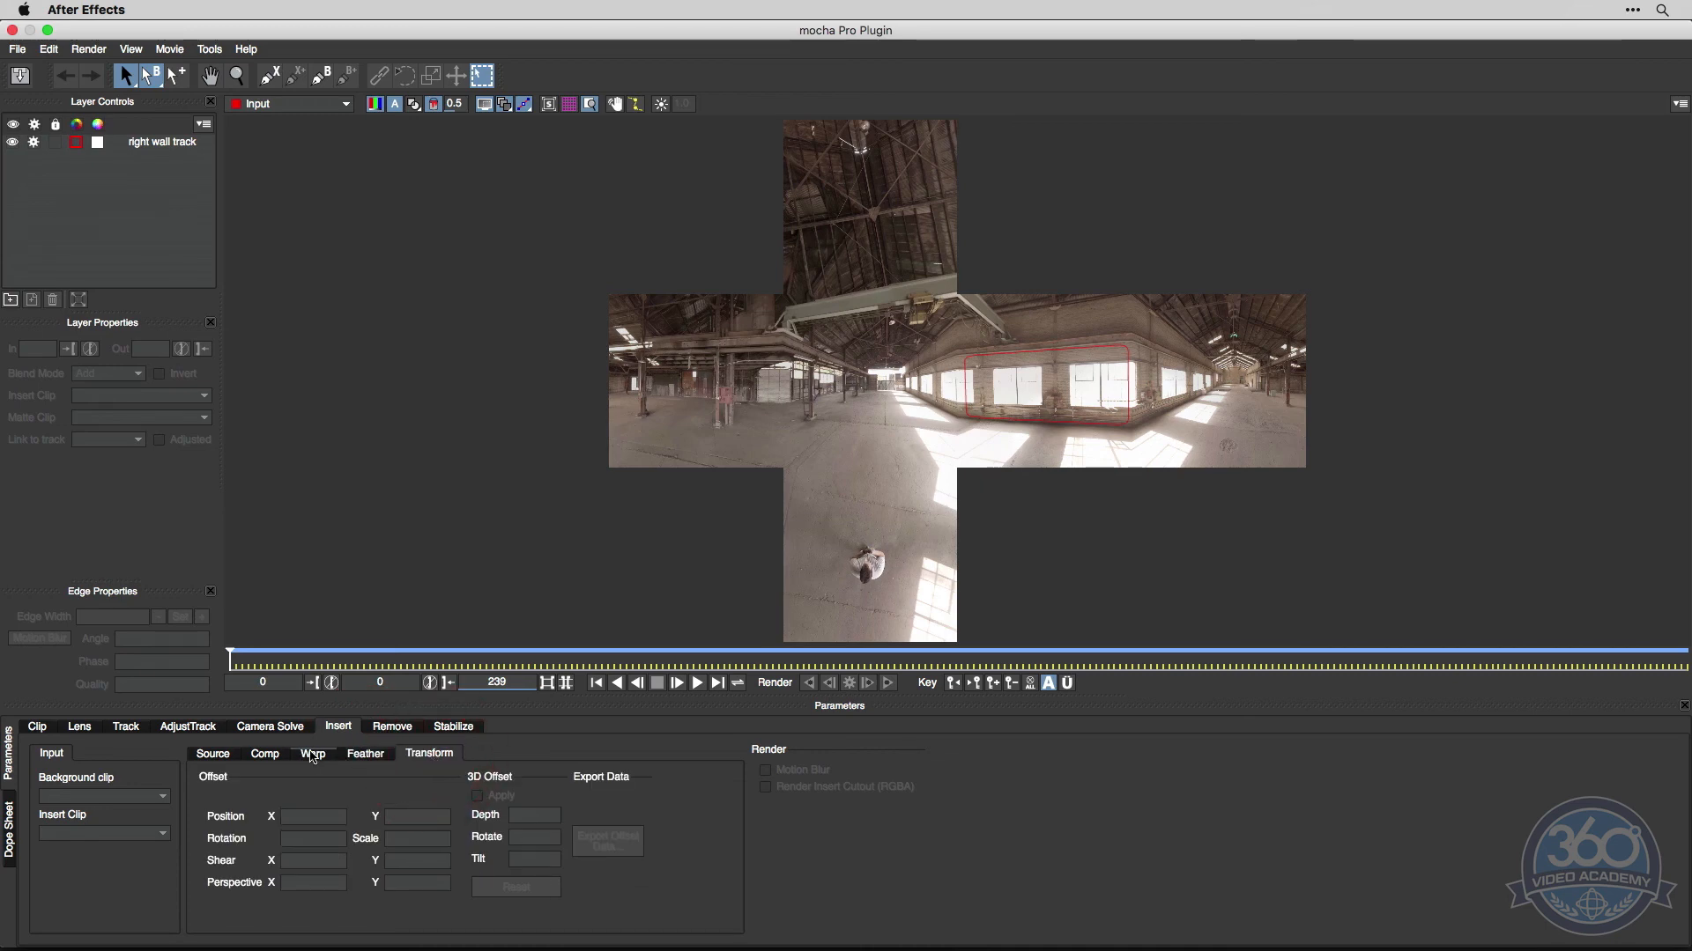
pyautogui.click(313, 755)
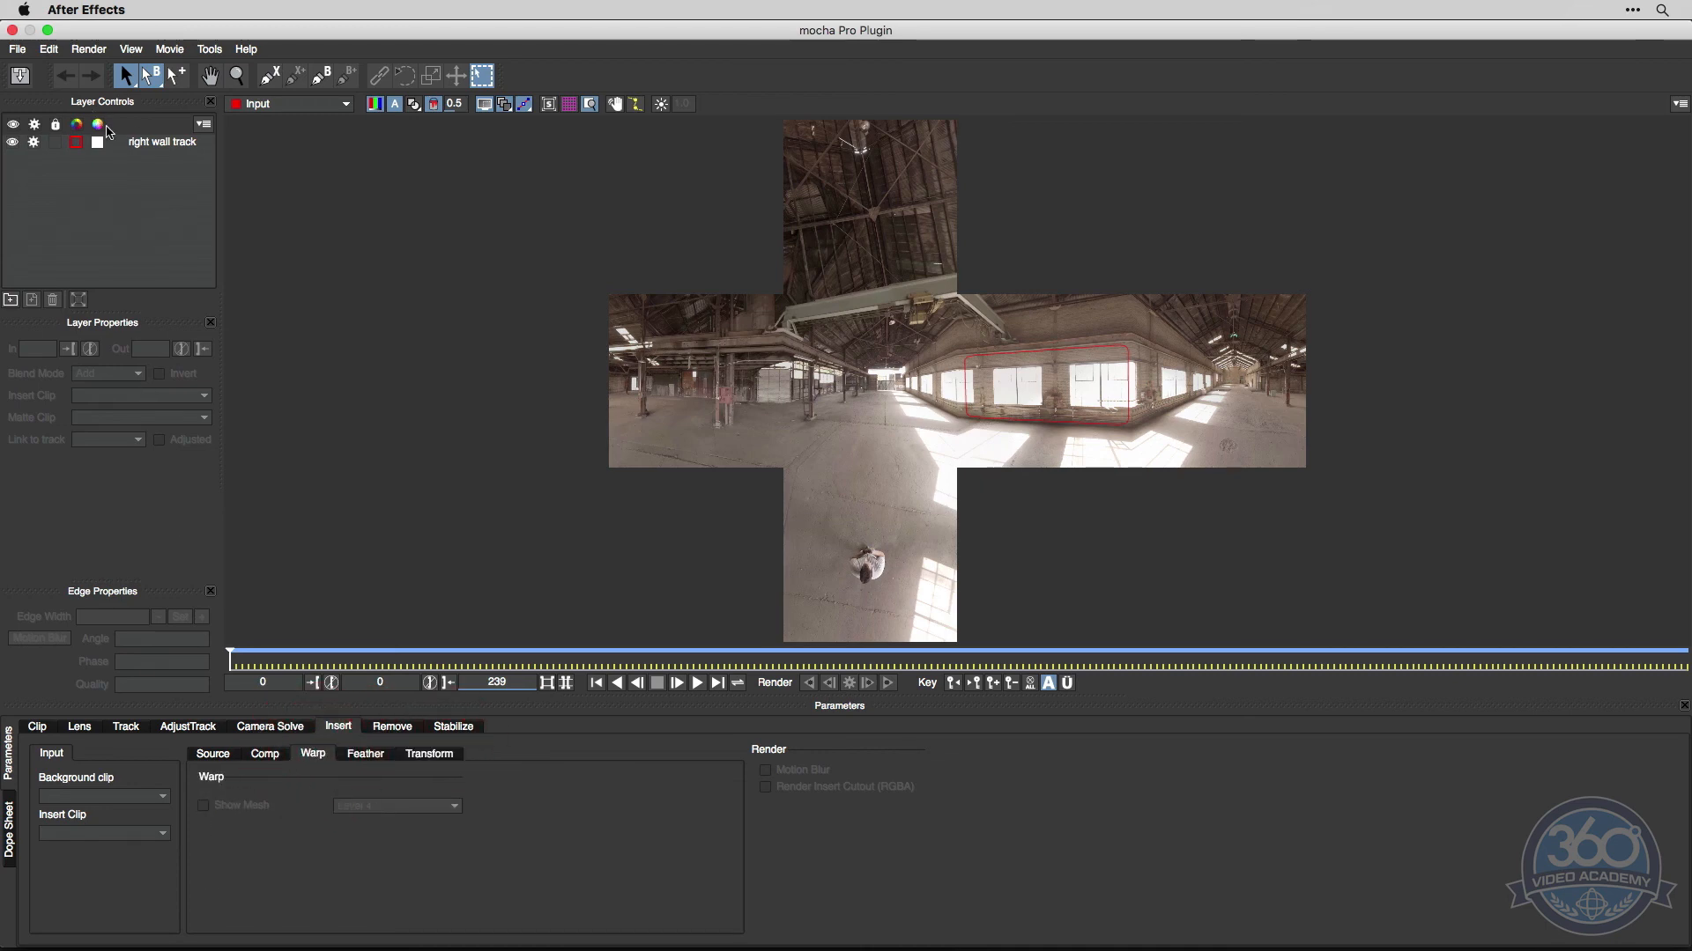
pyautogui.click(158, 143)
pyautogui.click(432, 758)
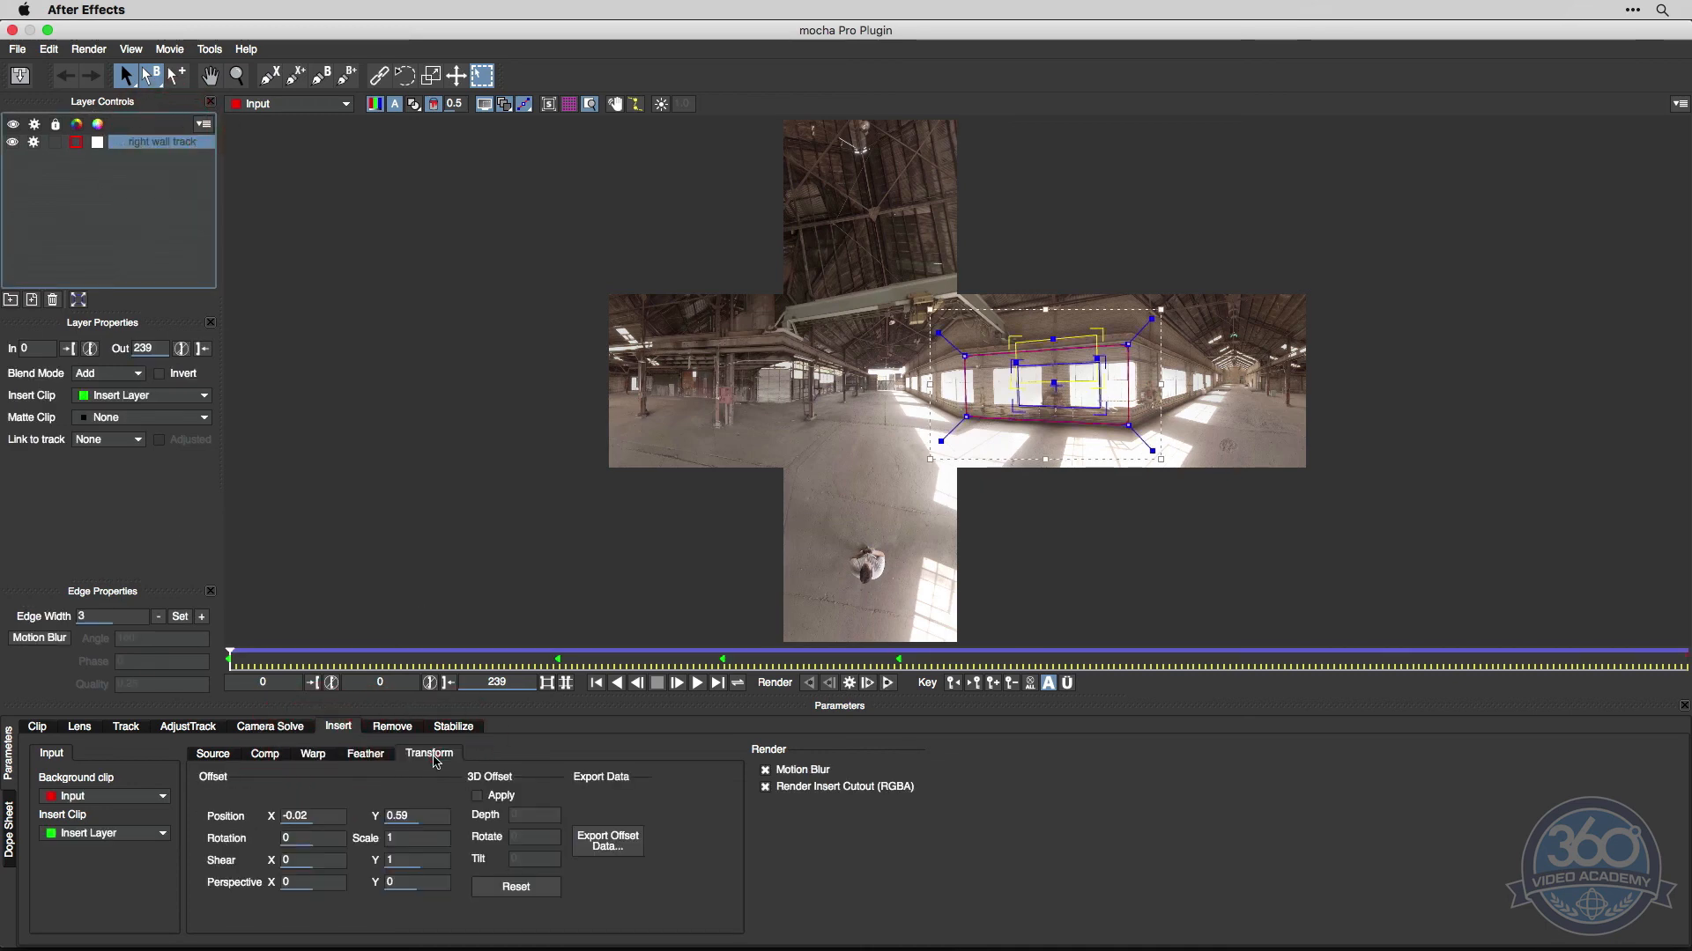
pyautogui.click(516, 887)
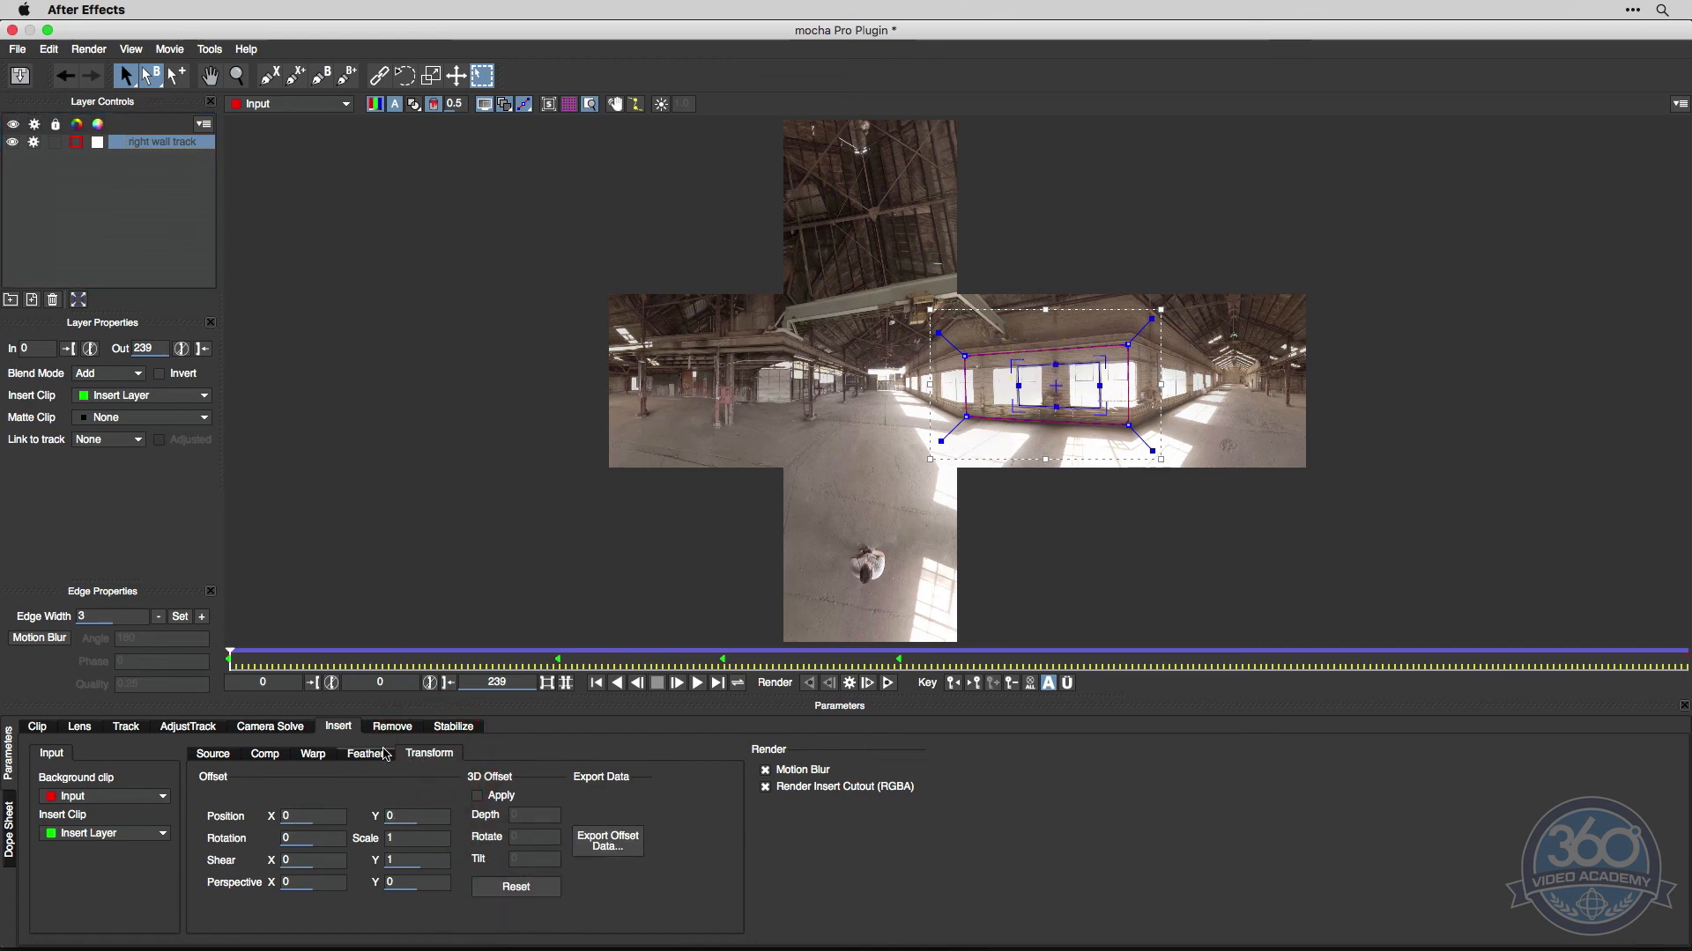
# Show the insert's Level 4 warp mesh on the right wall track and get a close view of it
pyautogui.click(313, 754)
pyautogui.click(204, 805)
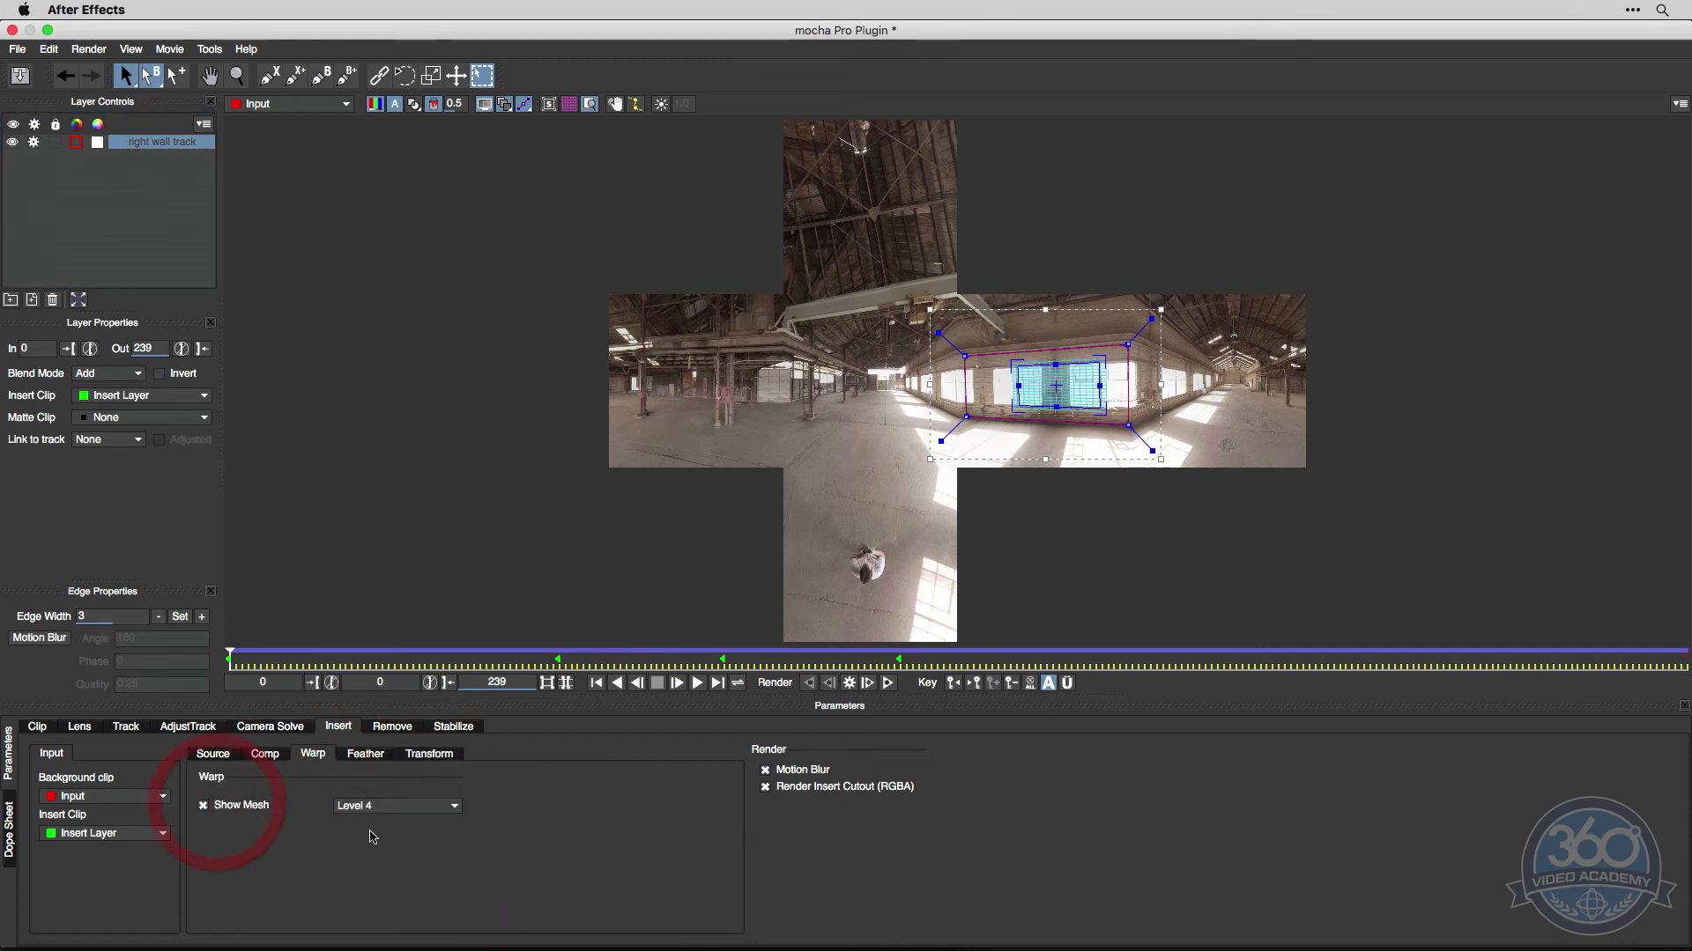
pyautogui.press('z')
pyautogui.click(1080, 316)
pyautogui.click(1080, 316)
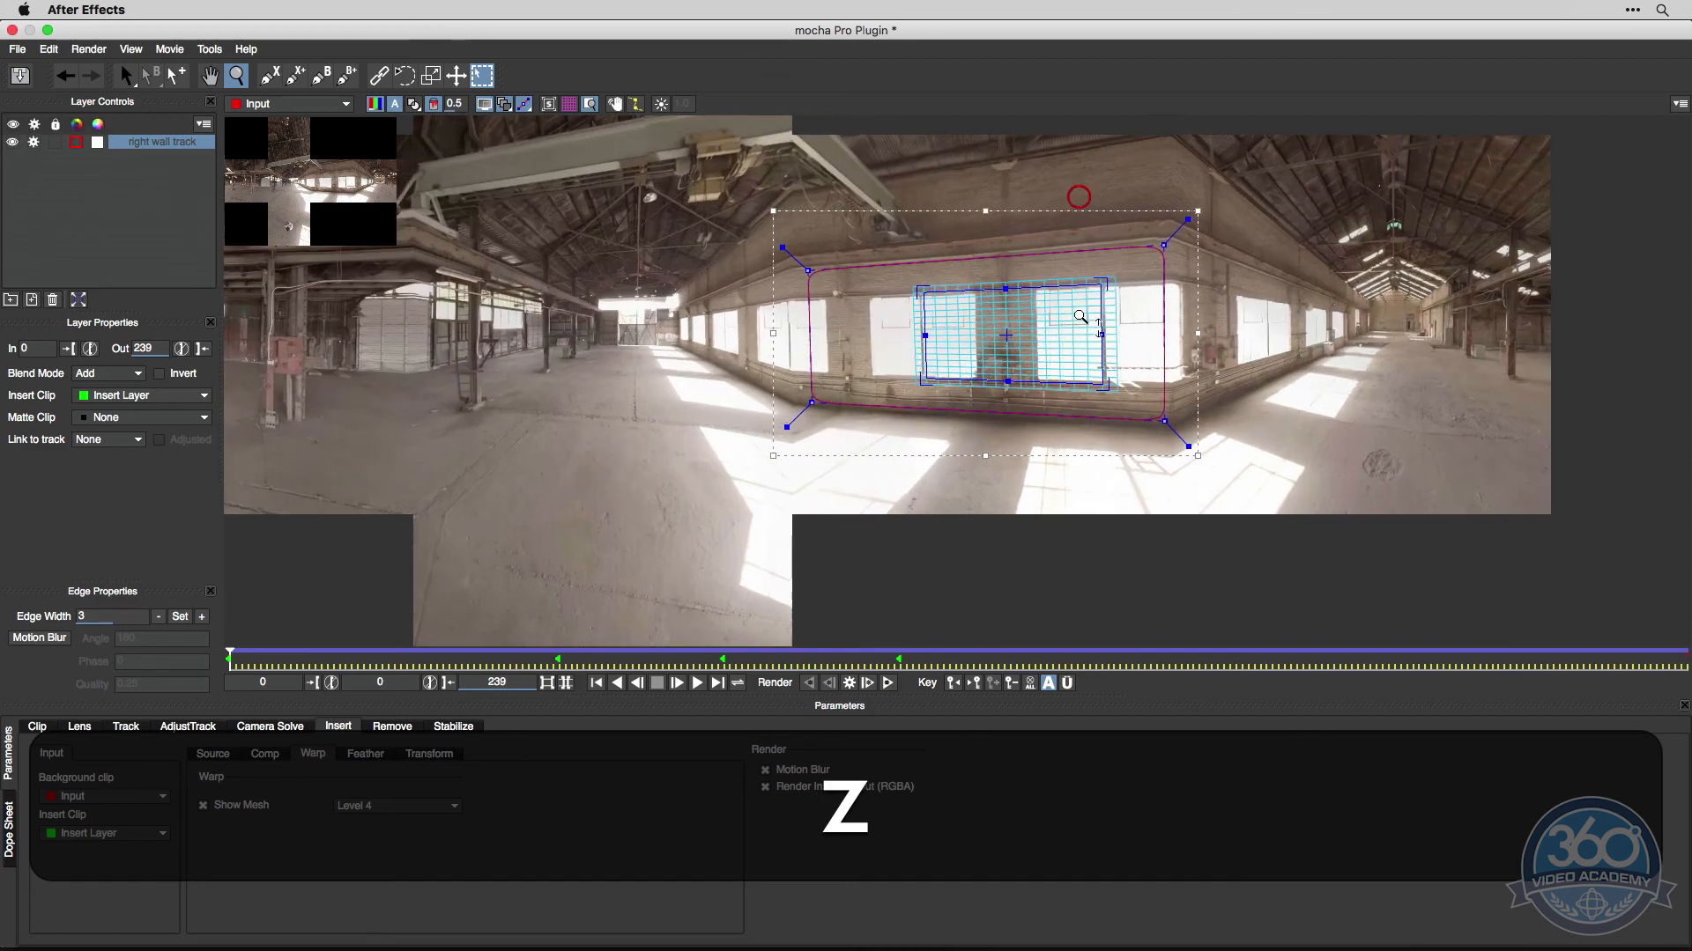
# Set the insert's warp mesh to Level 1, pull its centre point slightly left, and return to After Effects with the change saved
pyautogui.moveTo(1080, 316); pyautogui.dragTo(1053, 210)
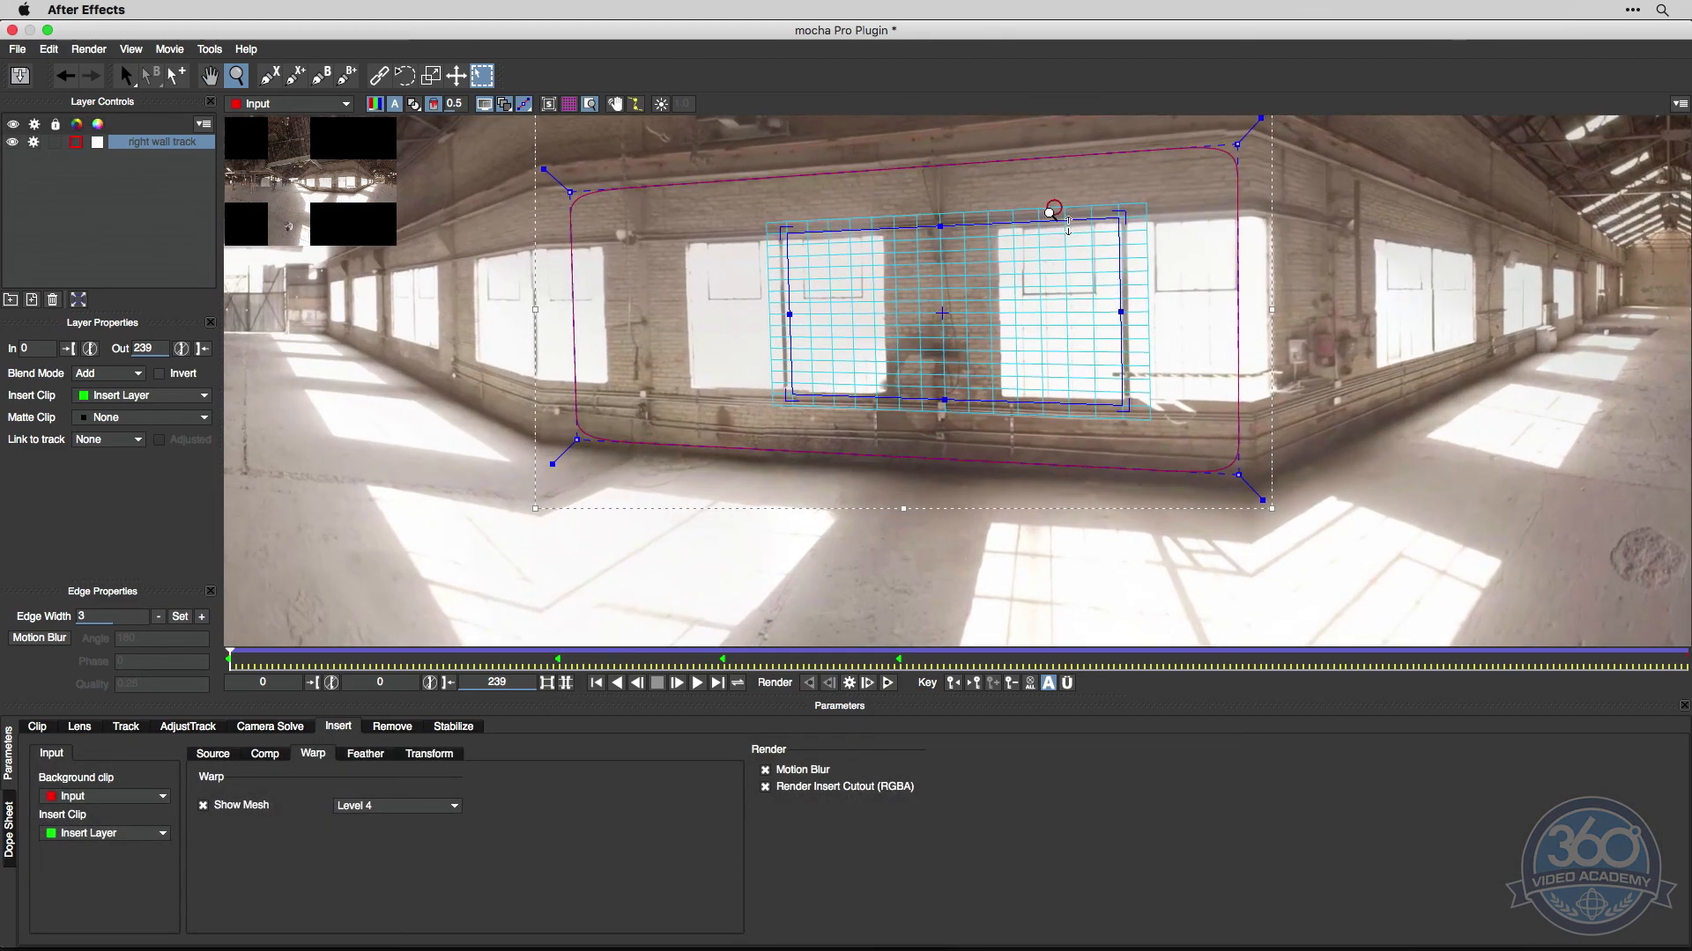
pyautogui.click(376, 805)
pyautogui.click(377, 821)
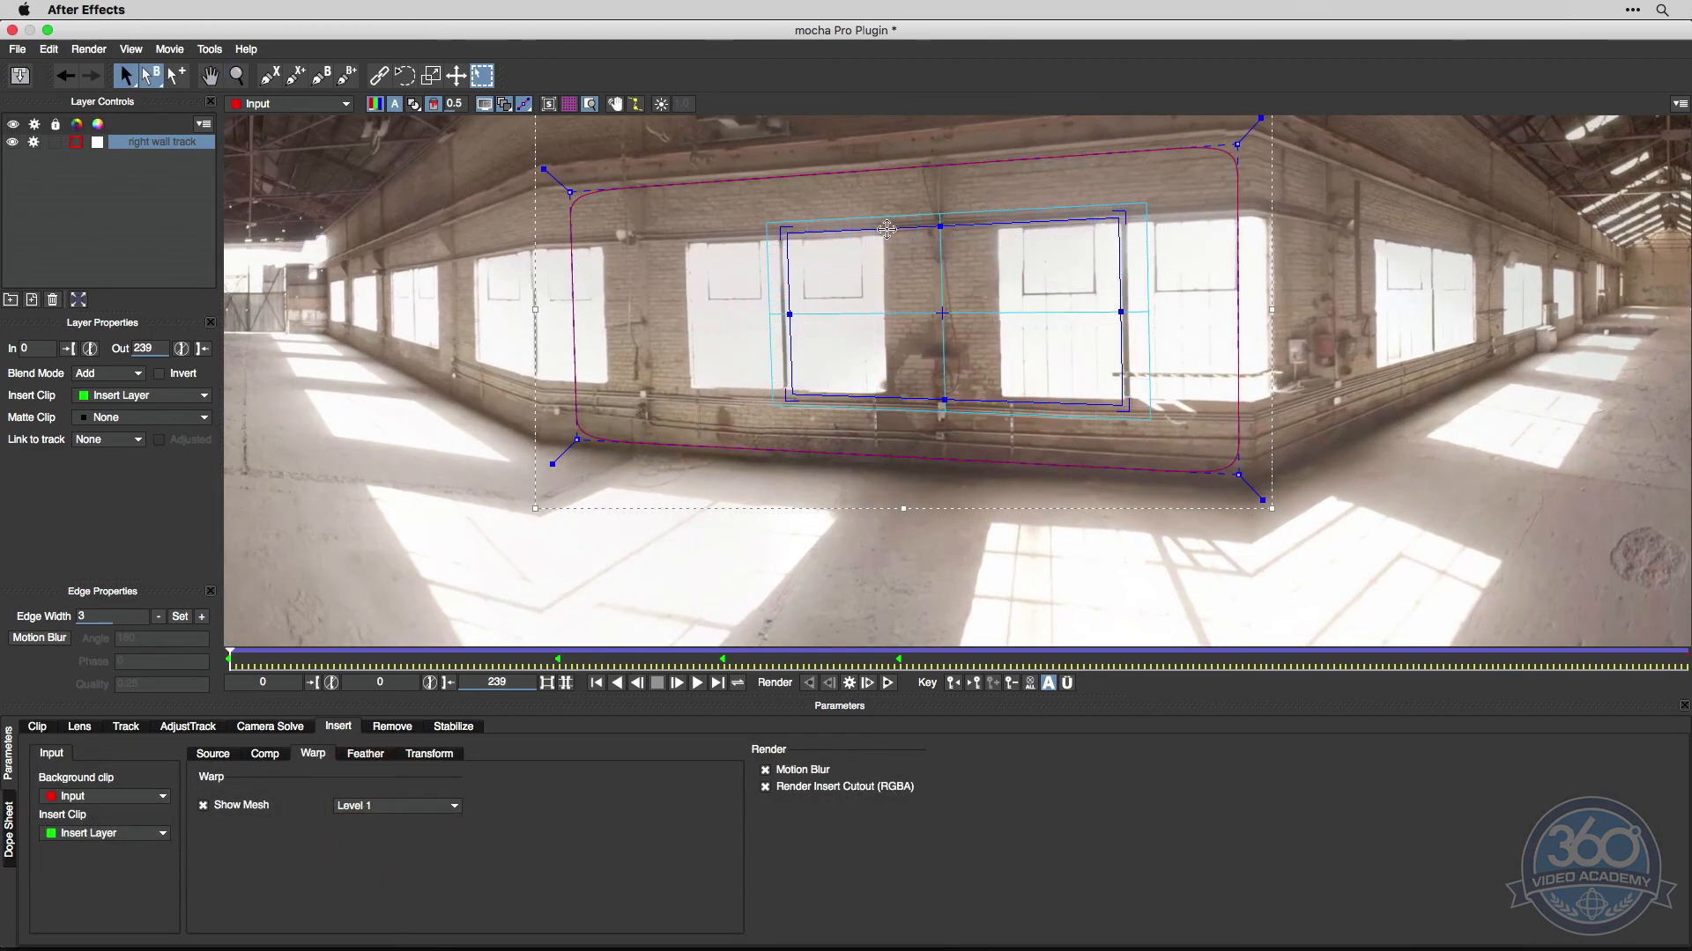
pyautogui.moveTo(943, 312); pyautogui.dragTo(926, 316)
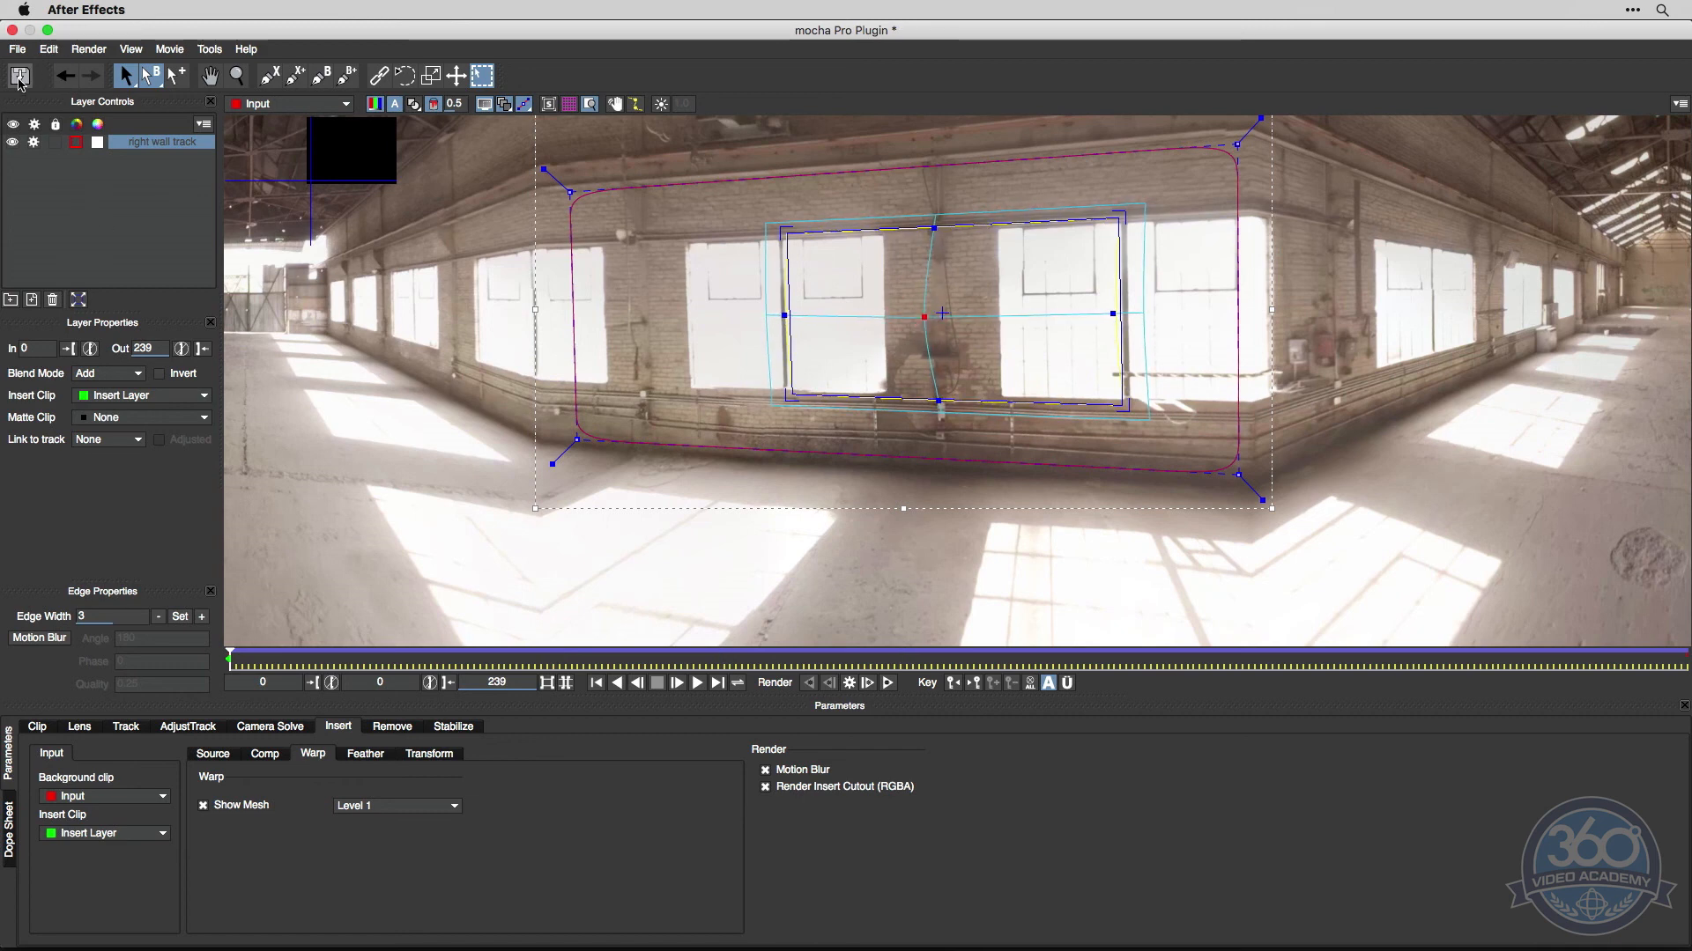
pyautogui.click(13, 31)
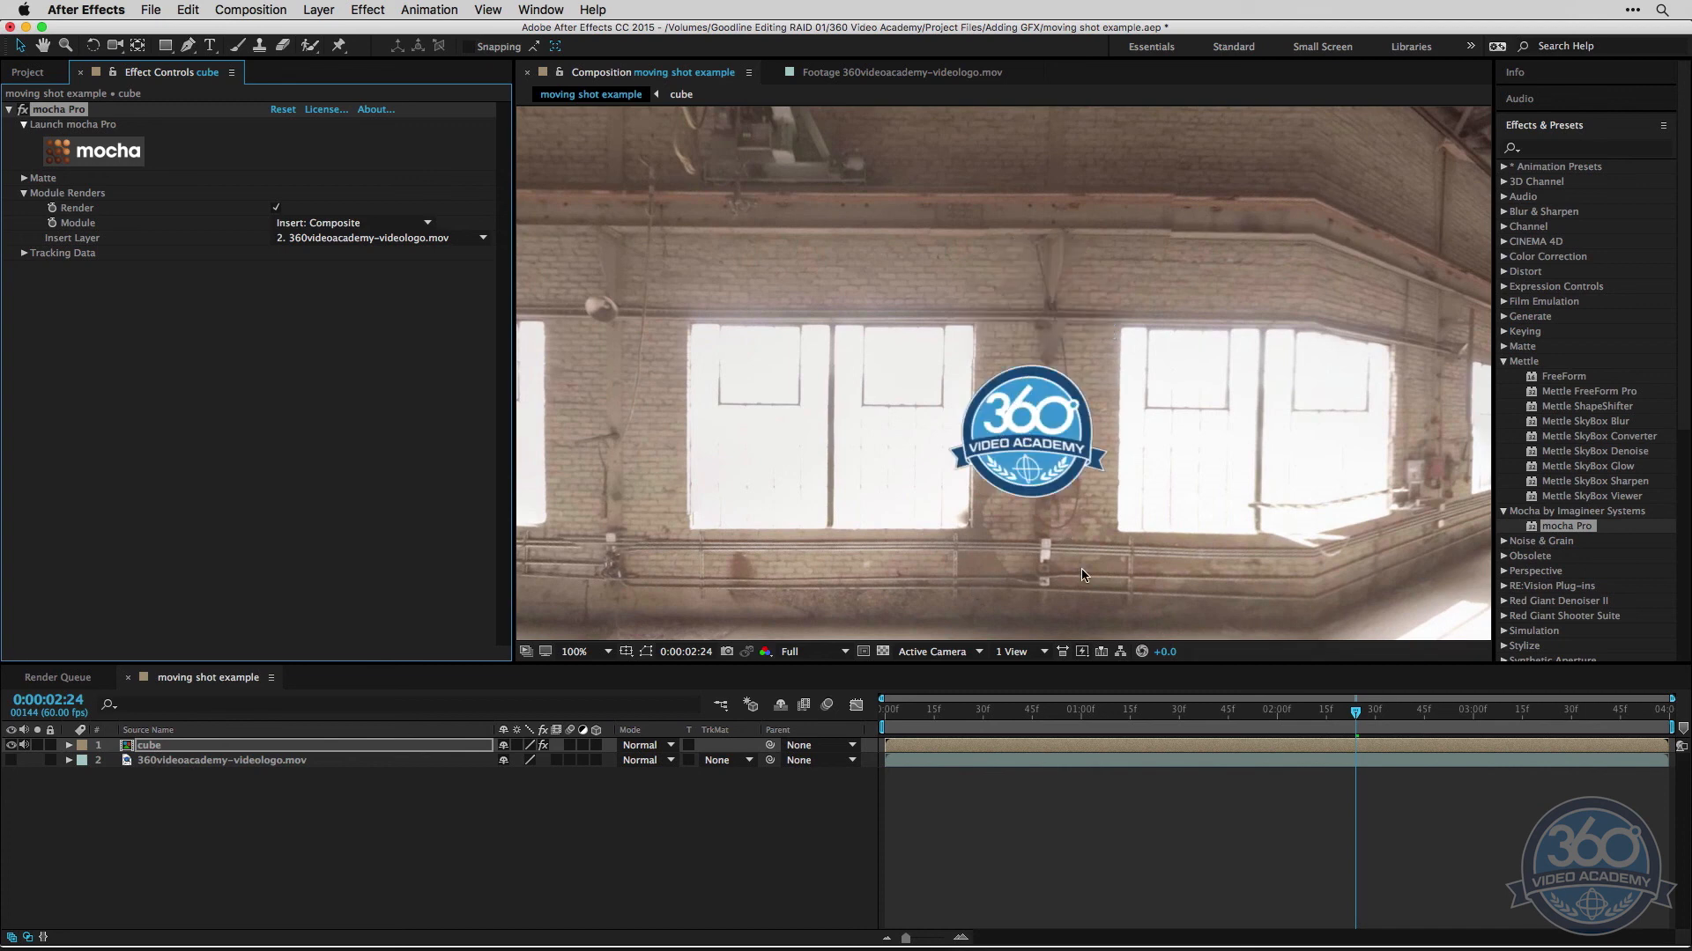
# Reopen mocha Pro and examine the Insert module's warp settings for the right wall track layer
pyautogui.click(128, 168)
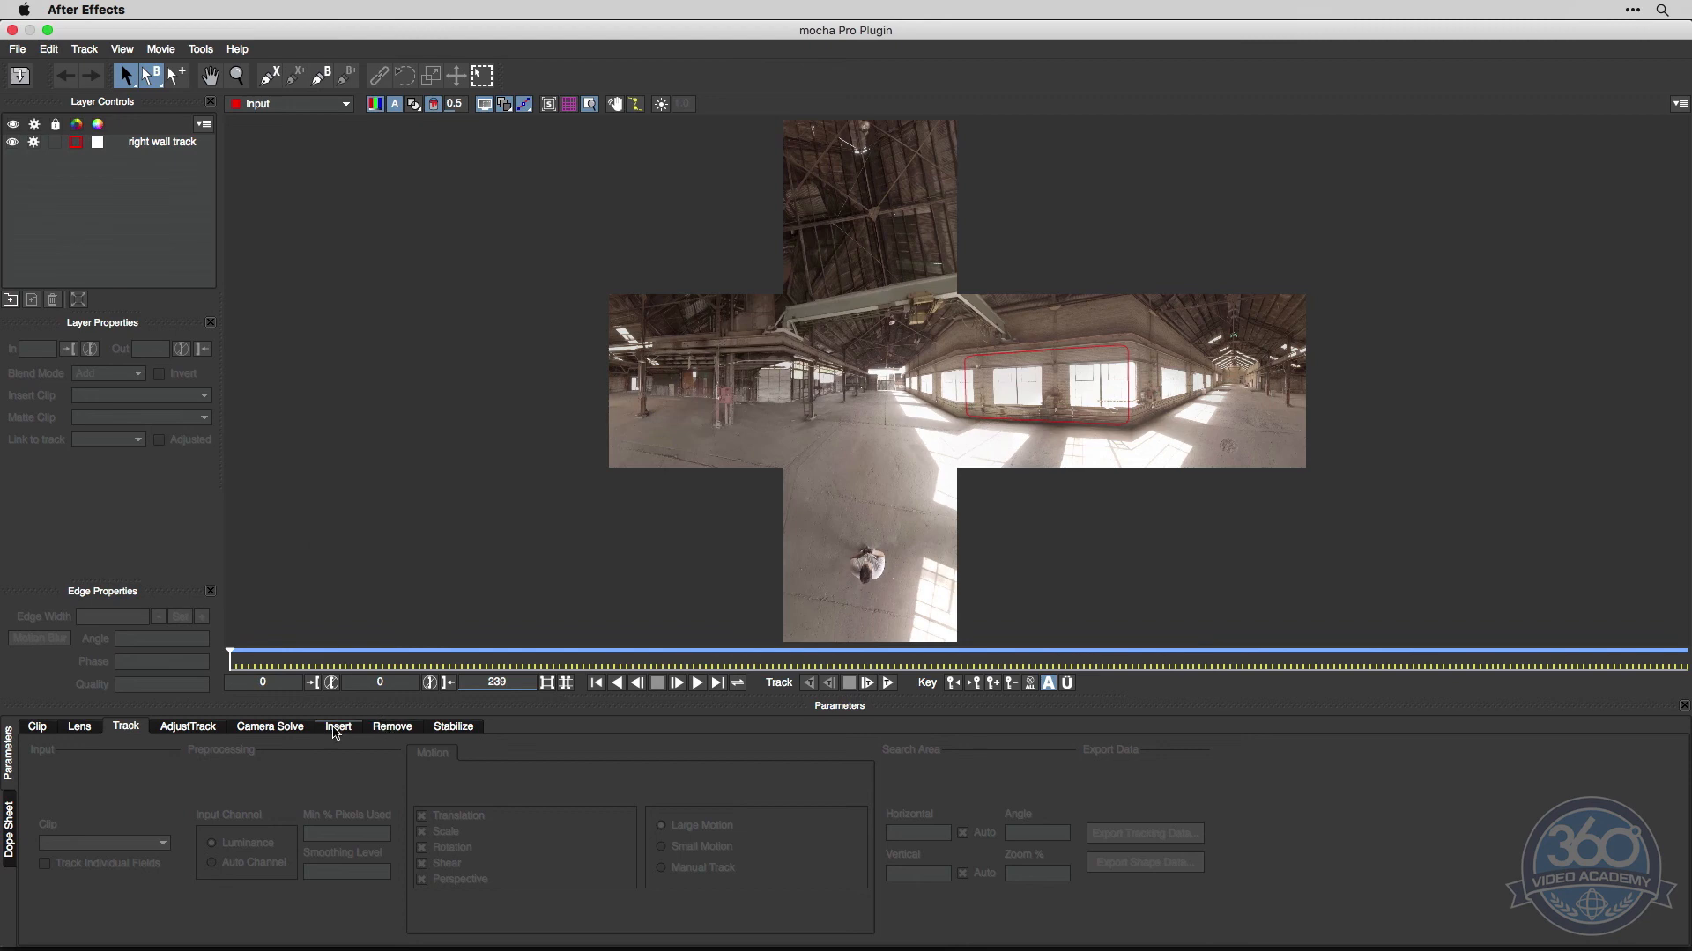
pyautogui.click(338, 726)
pyautogui.click(312, 756)
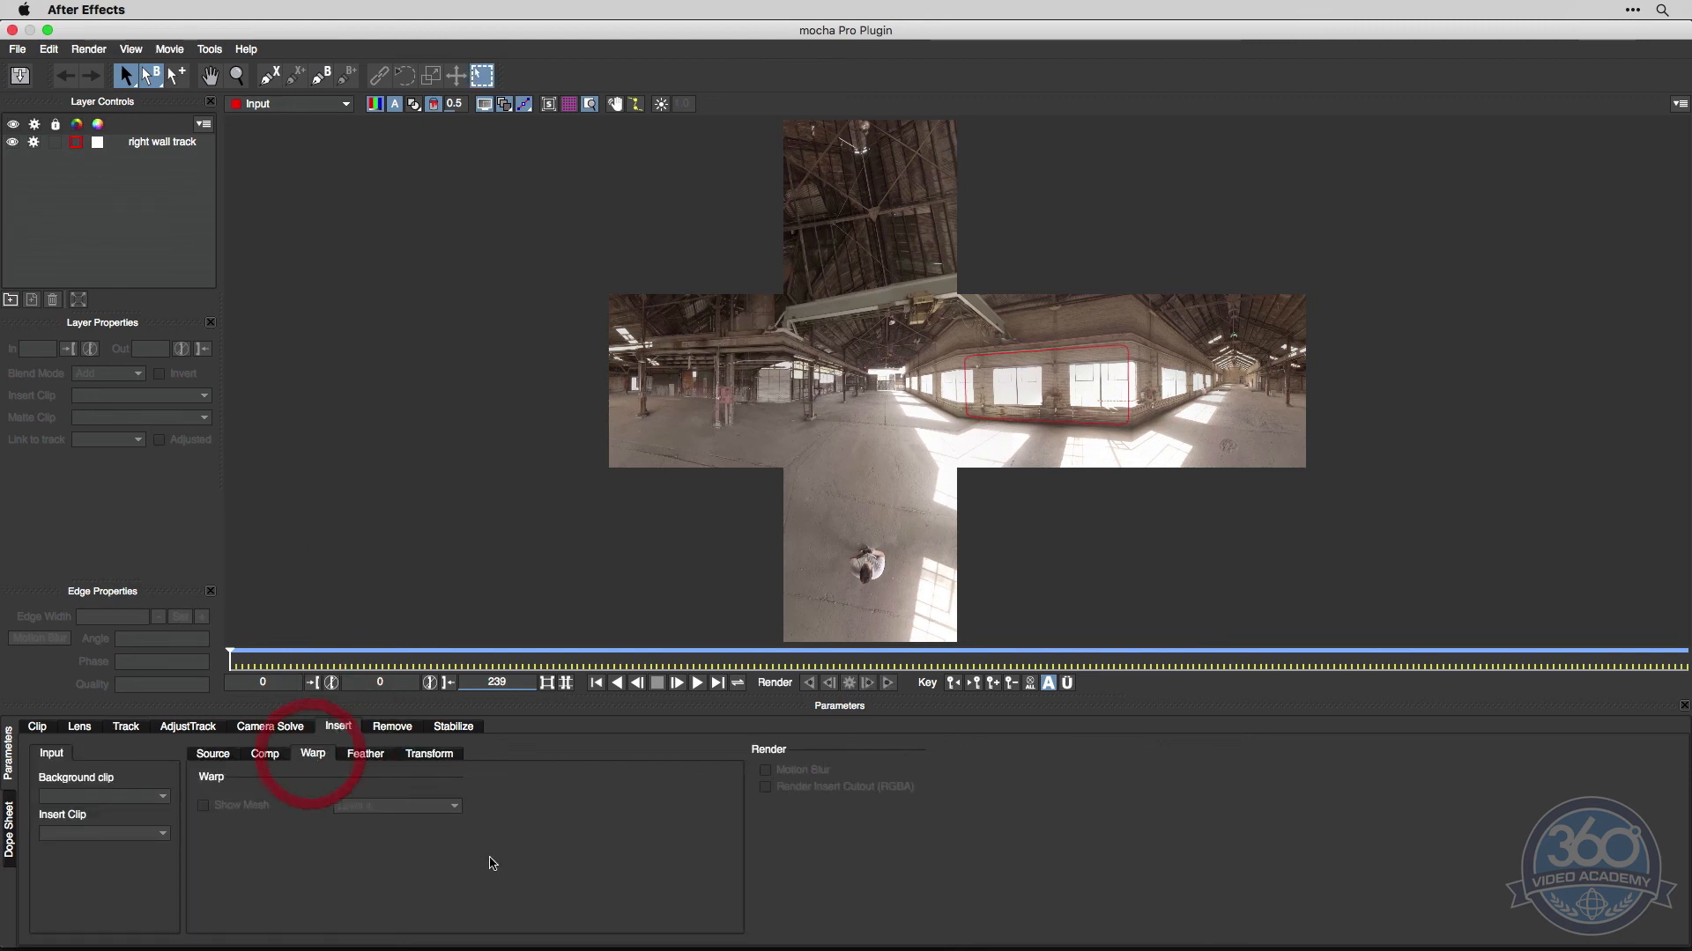
pyautogui.click(153, 141)
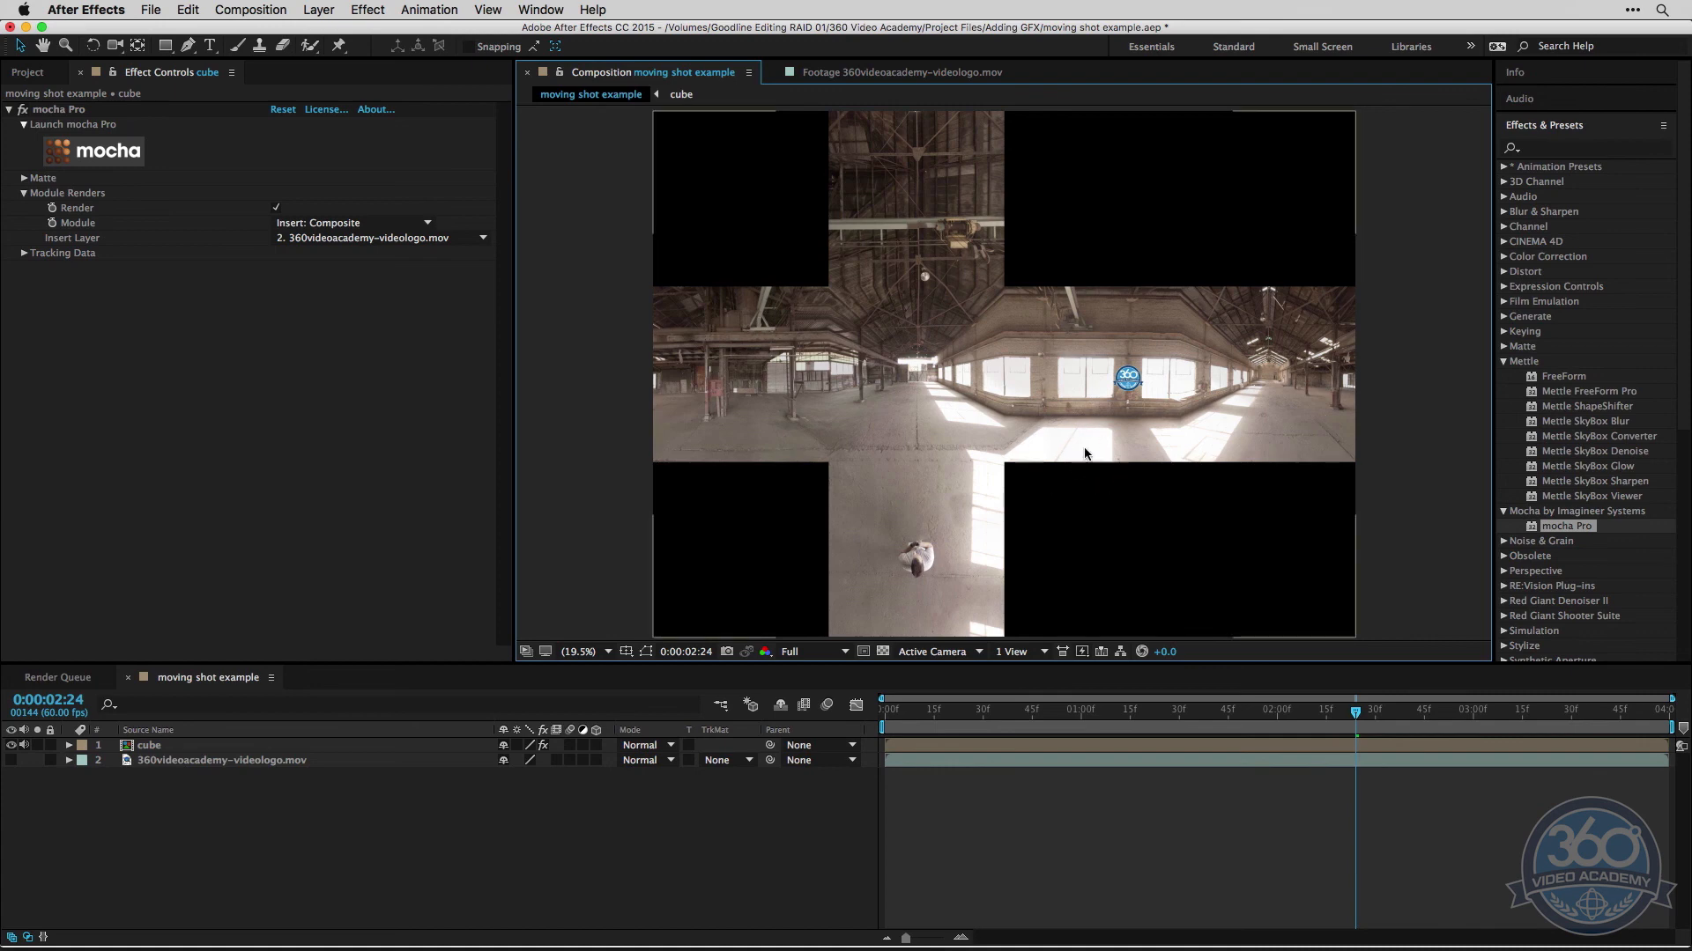
# Pre-compose the cube and 360videoacademy-videologo.mov layers into a new composition named "composited", moving all attributes into it
pyautogui.moveTo(300, 817); pyautogui.dragTo(172, 710)
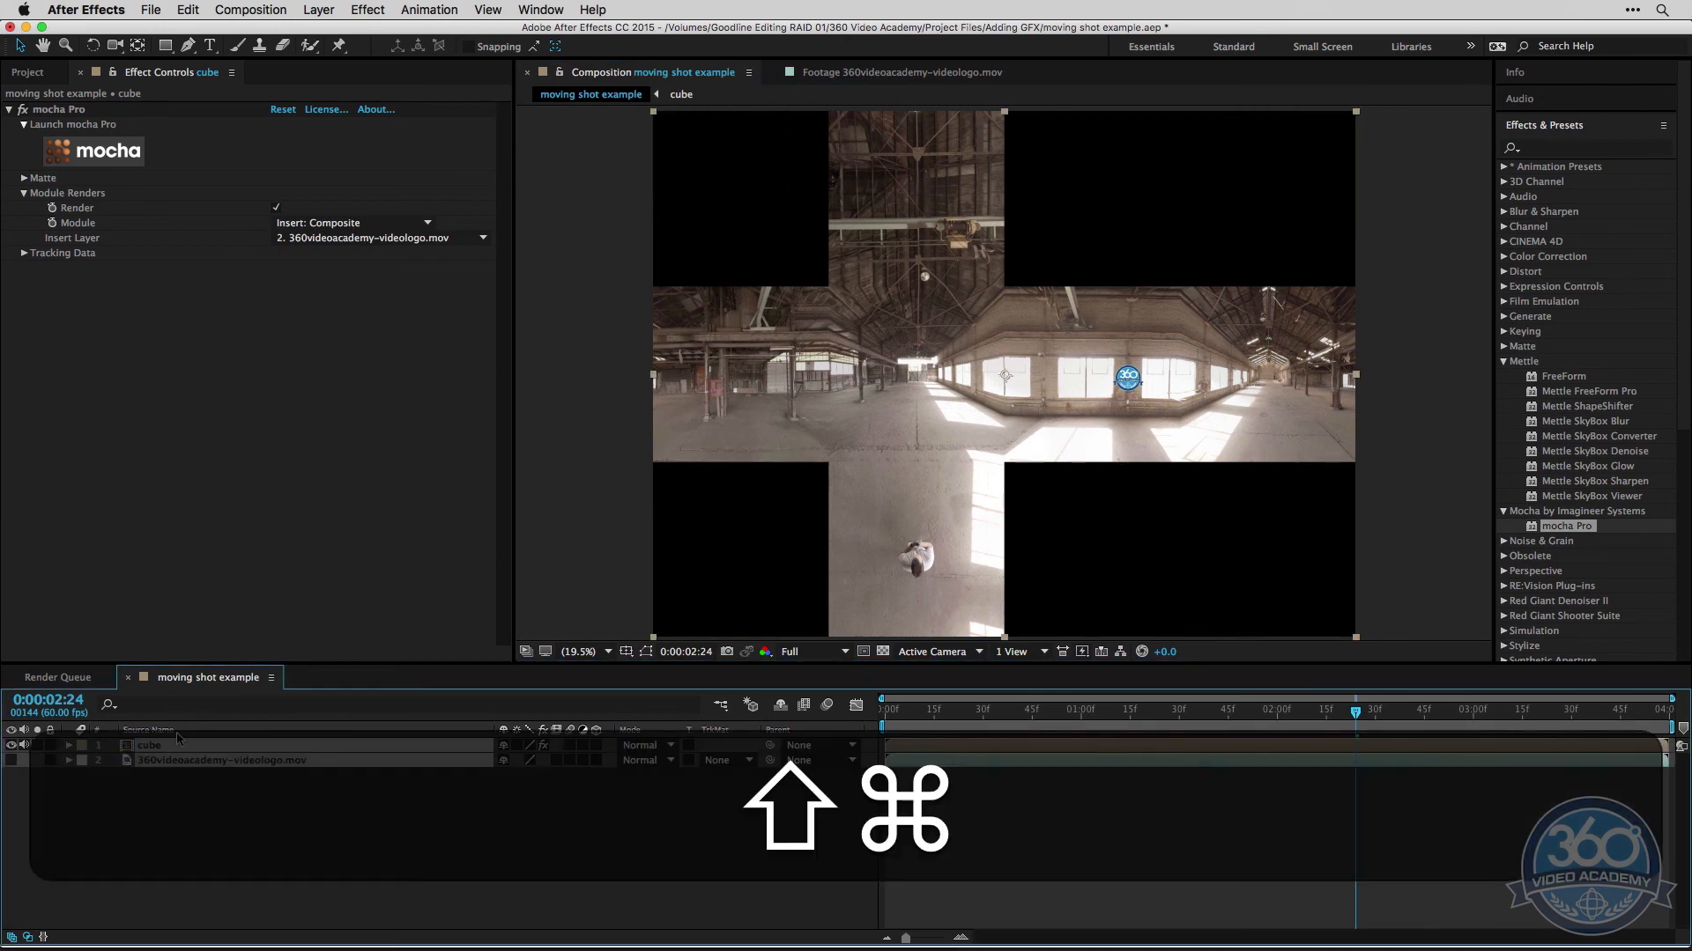
pyautogui.press('shift+super+c')
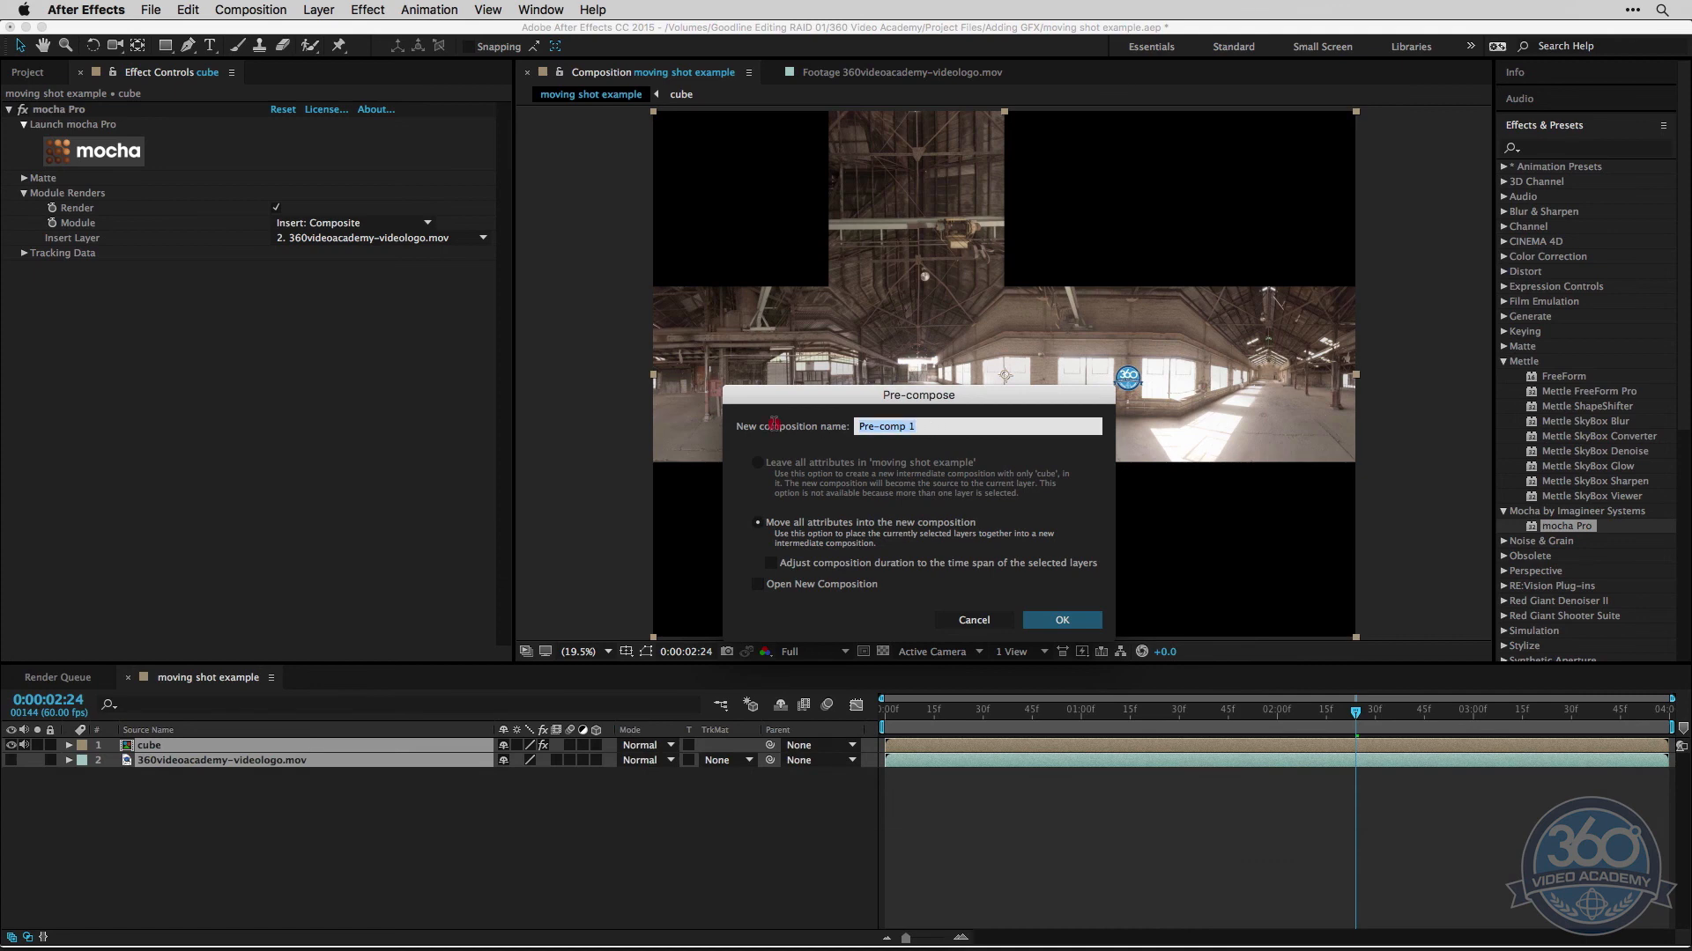
pyautogui.click(774, 425)
pyautogui.write('compo')
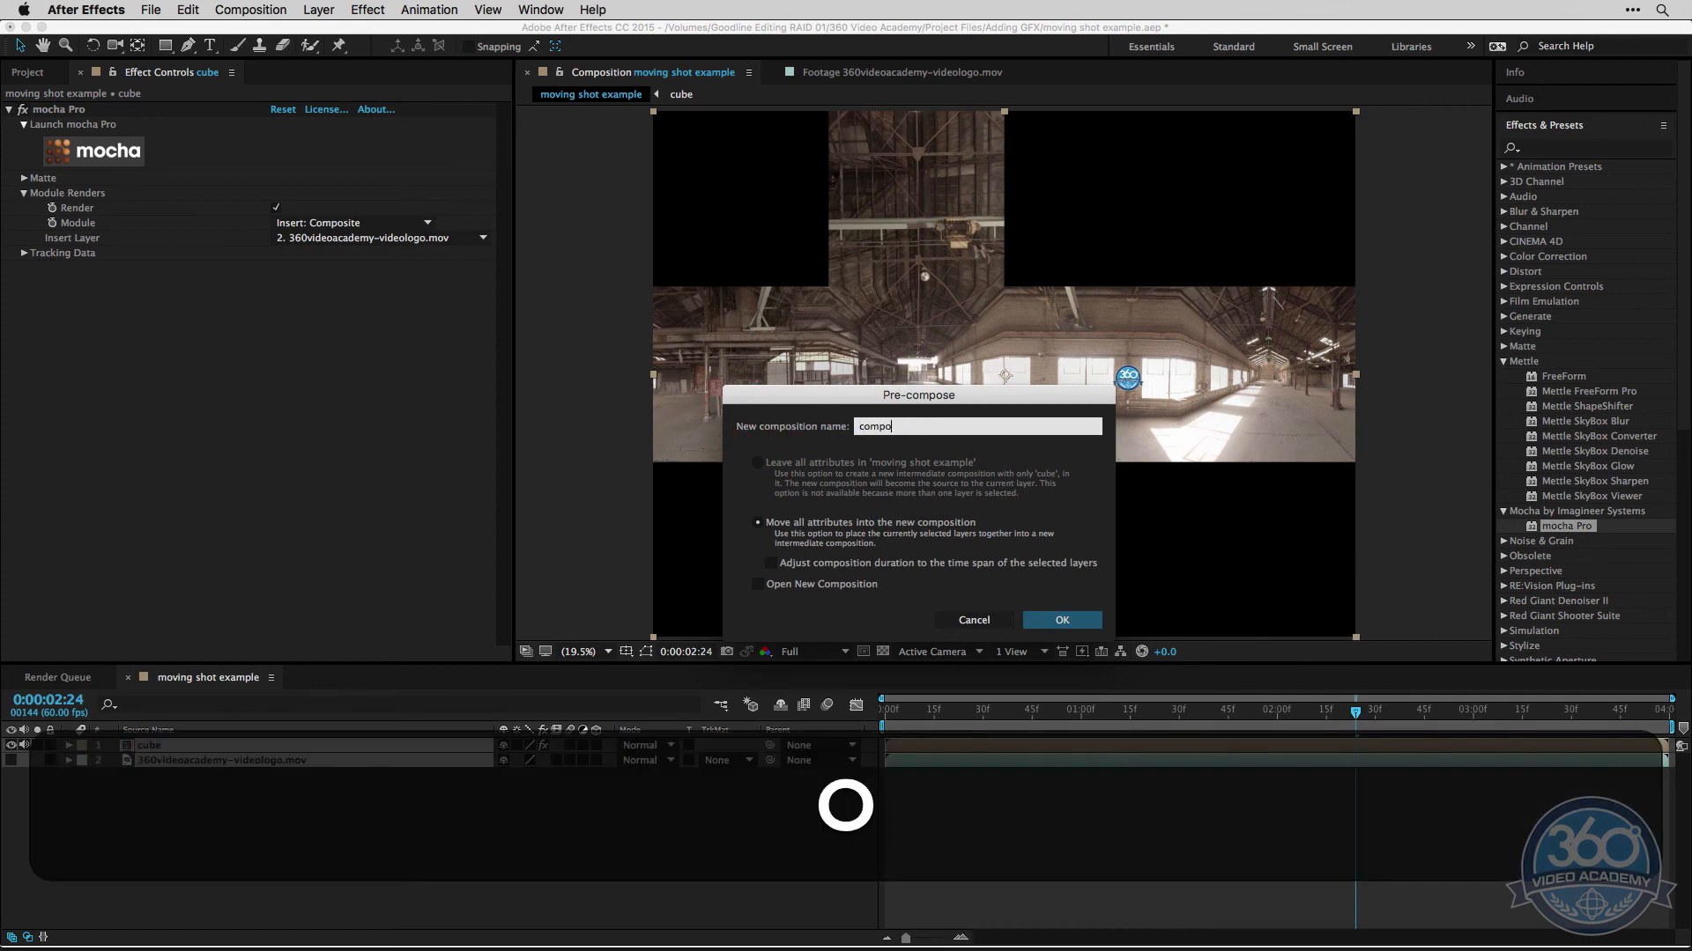
pyautogui.write('sited')
pyautogui.press('Return')
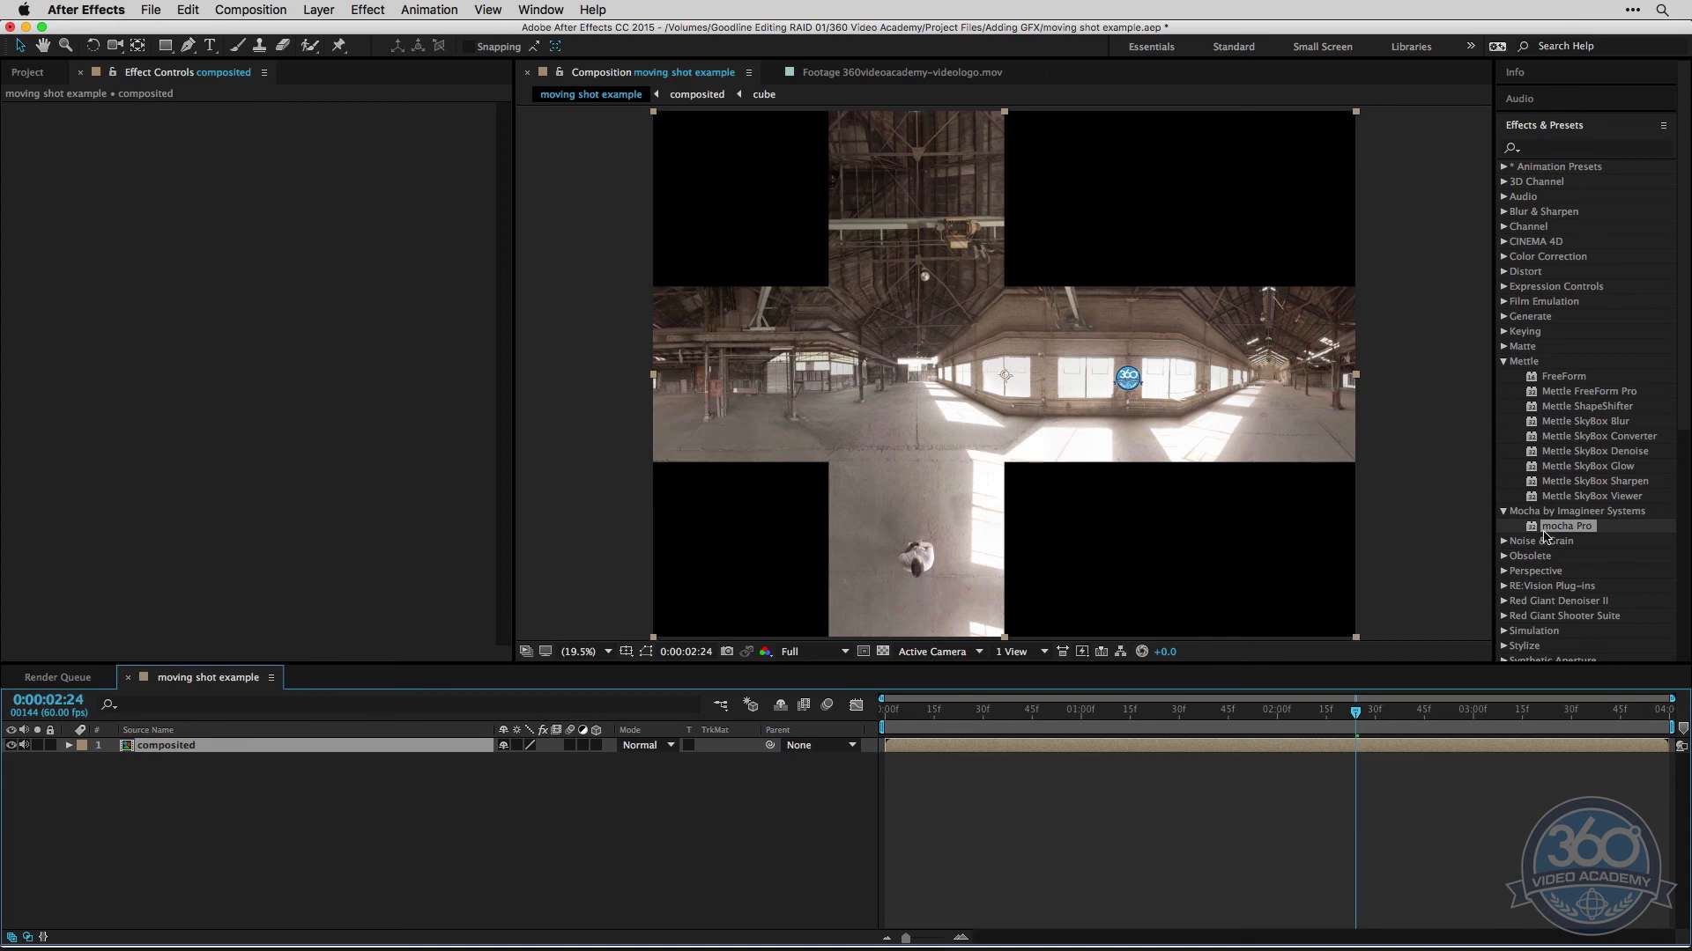
# Convert the composited layer from cube-map to equirectangular with Mettle SkyBox Converter and preview the shot at several times
pyautogui.moveTo(1586, 440); pyautogui.dragTo(236, 747)
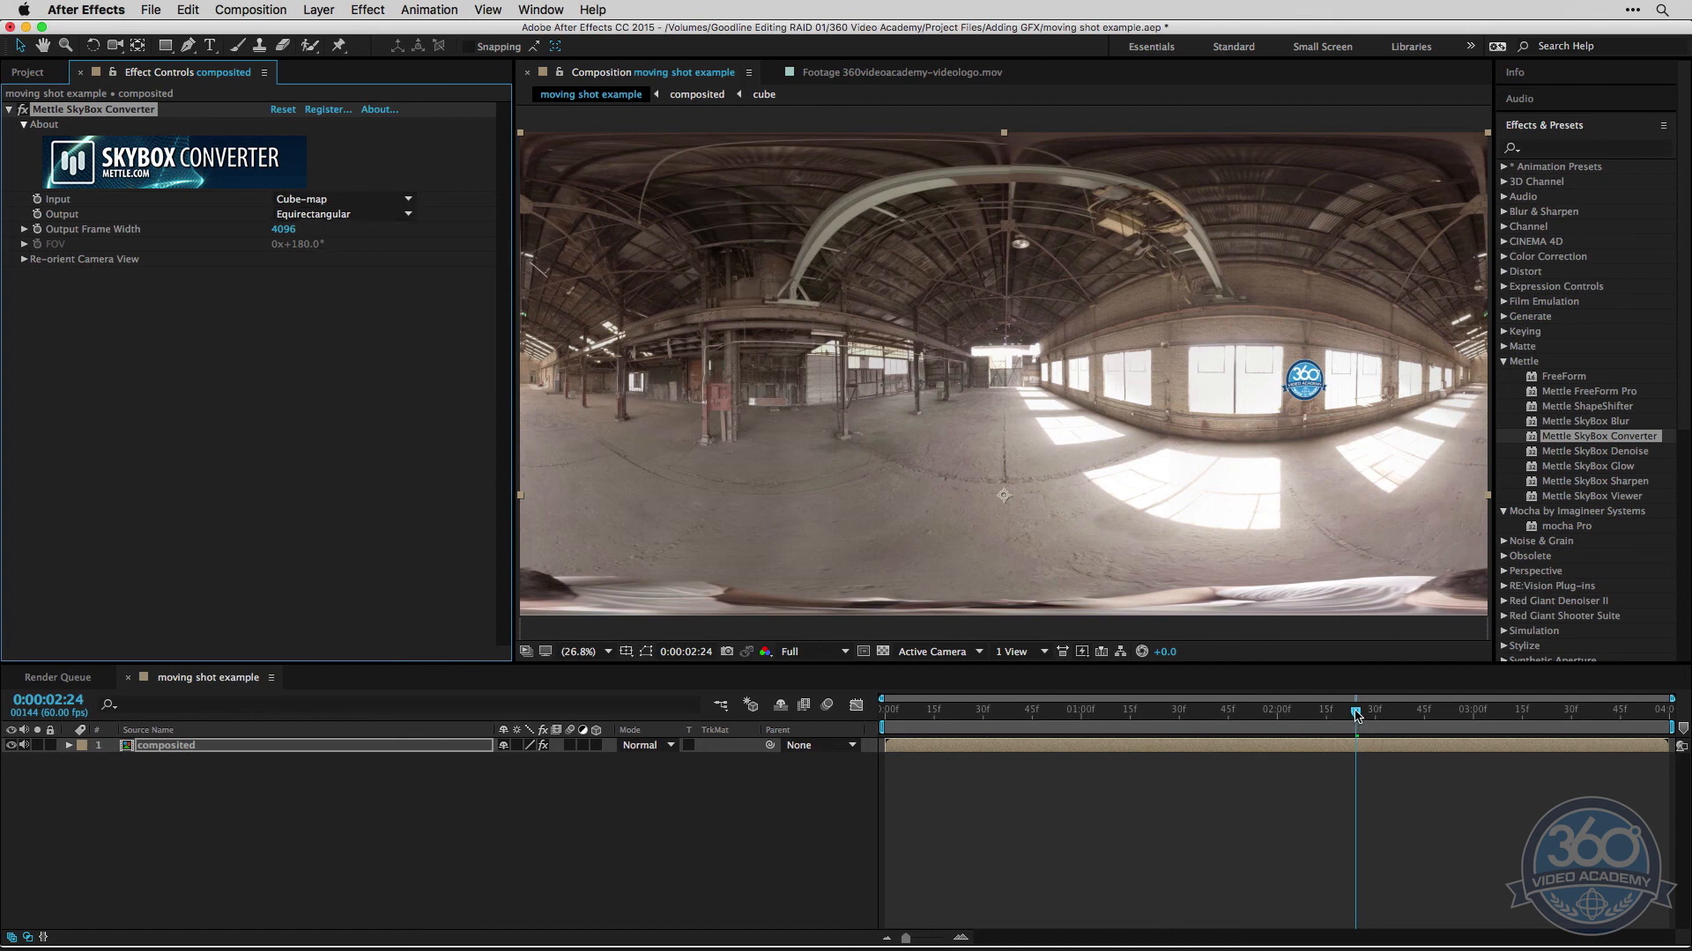
pyautogui.moveTo(1355, 714); pyautogui.dragTo(801, 705)
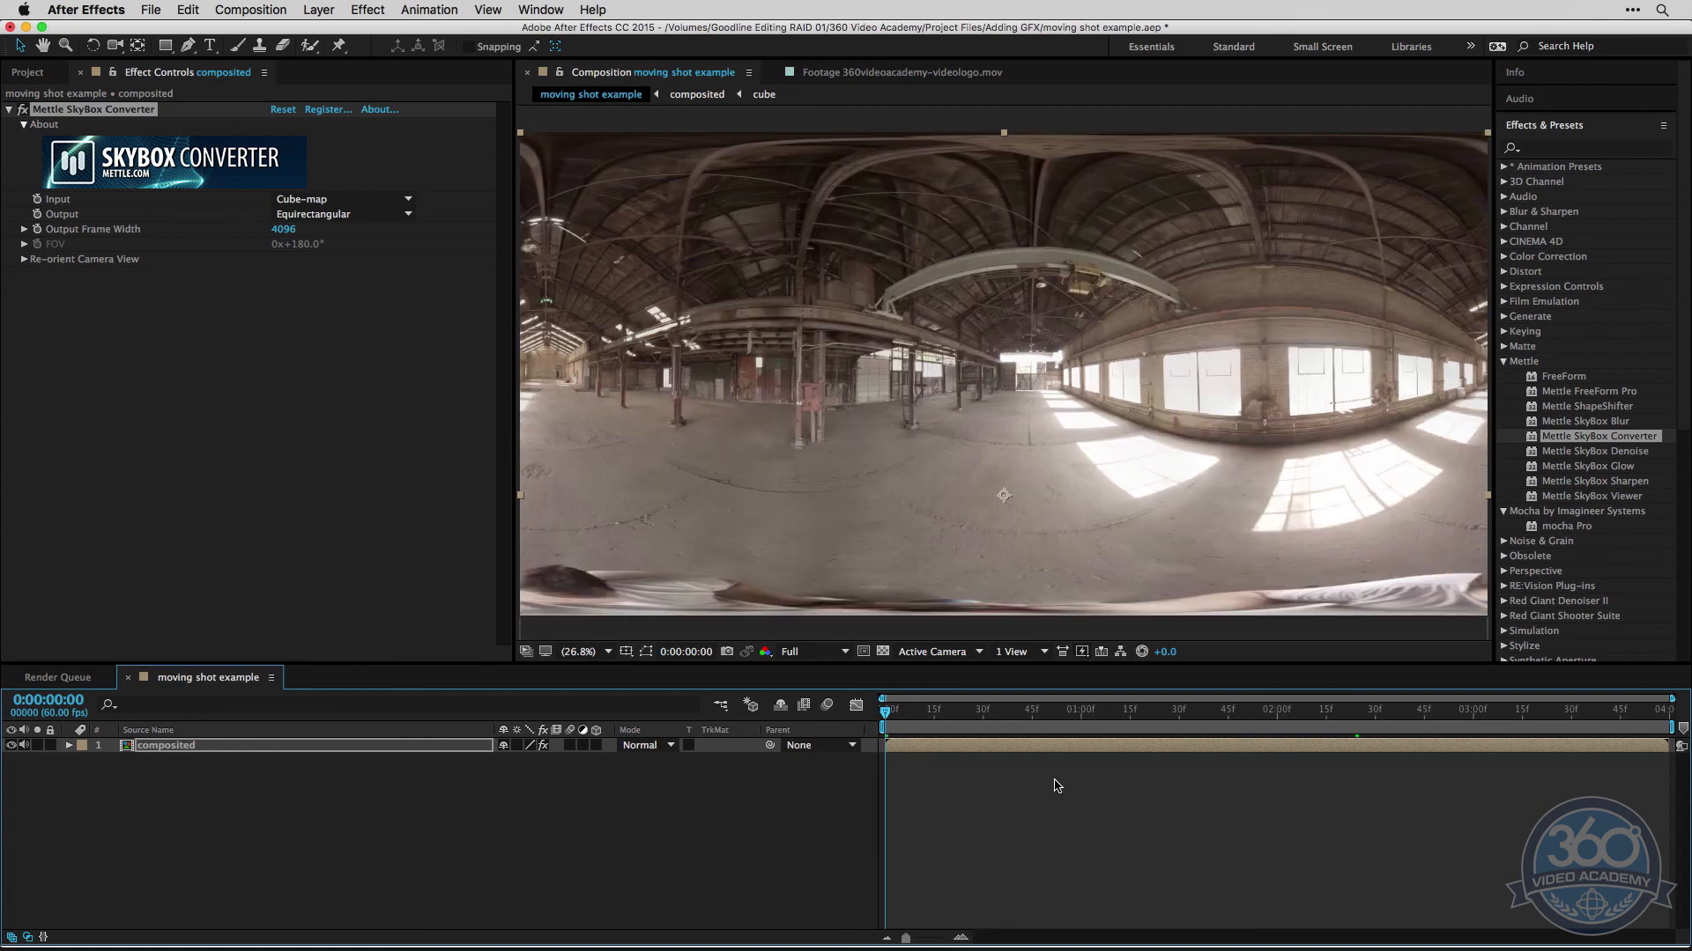
pyautogui.click(1062, 717)
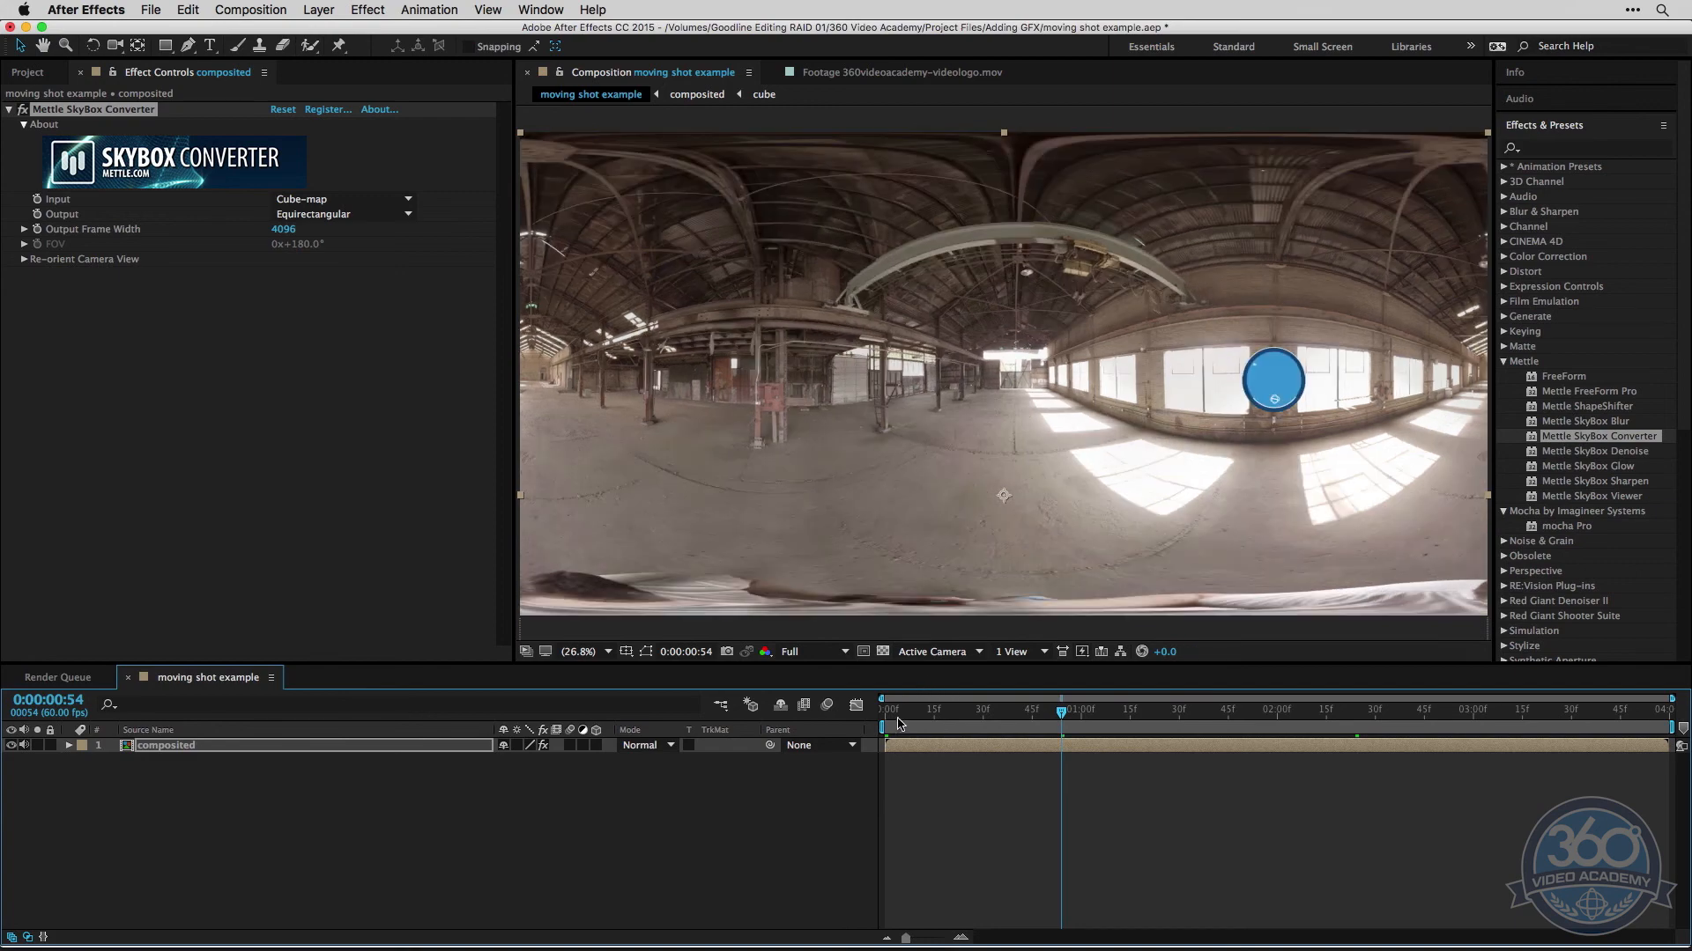
pyautogui.press('Home')
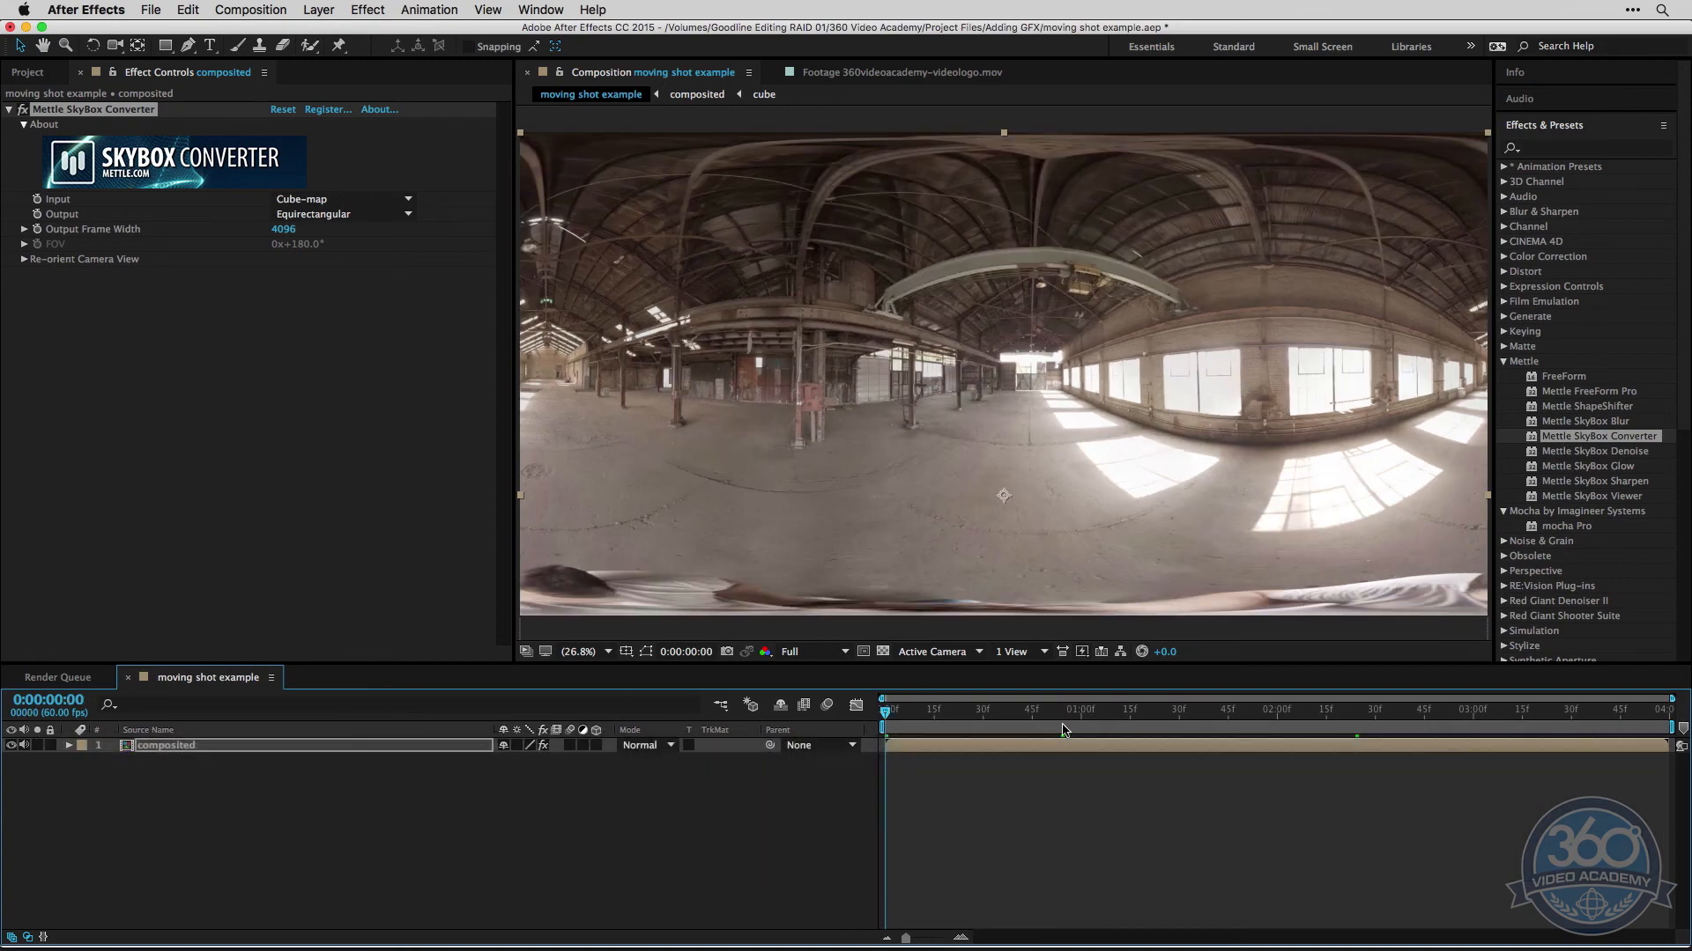
pyautogui.click(1117, 710)
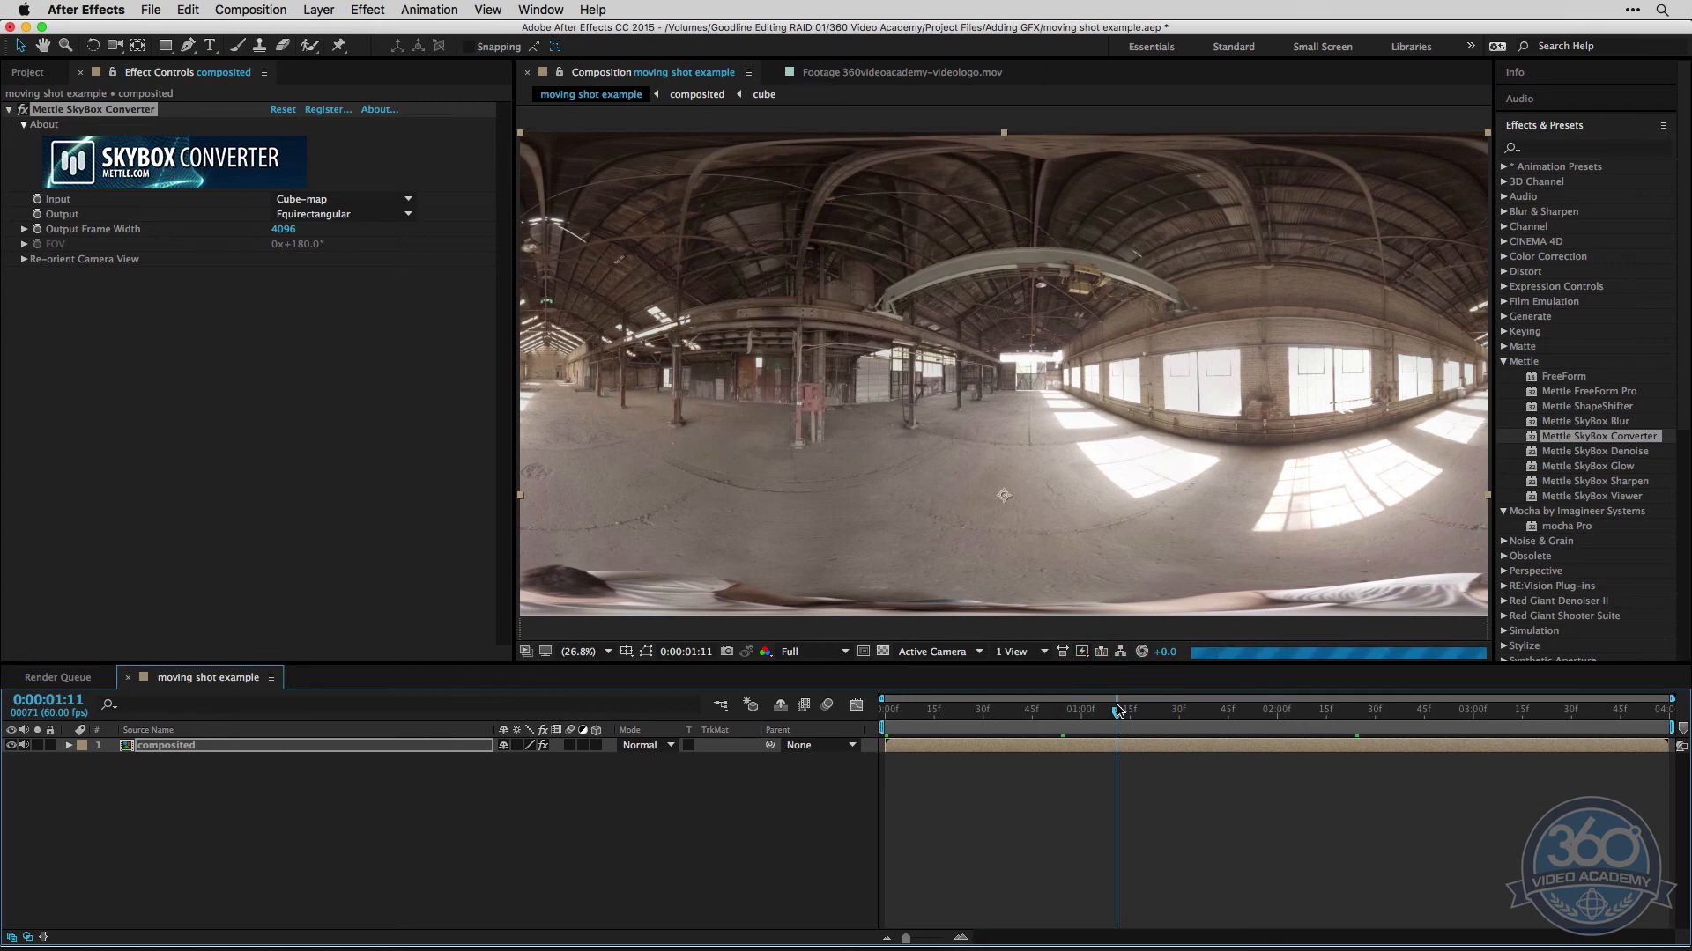
pyautogui.press('space')
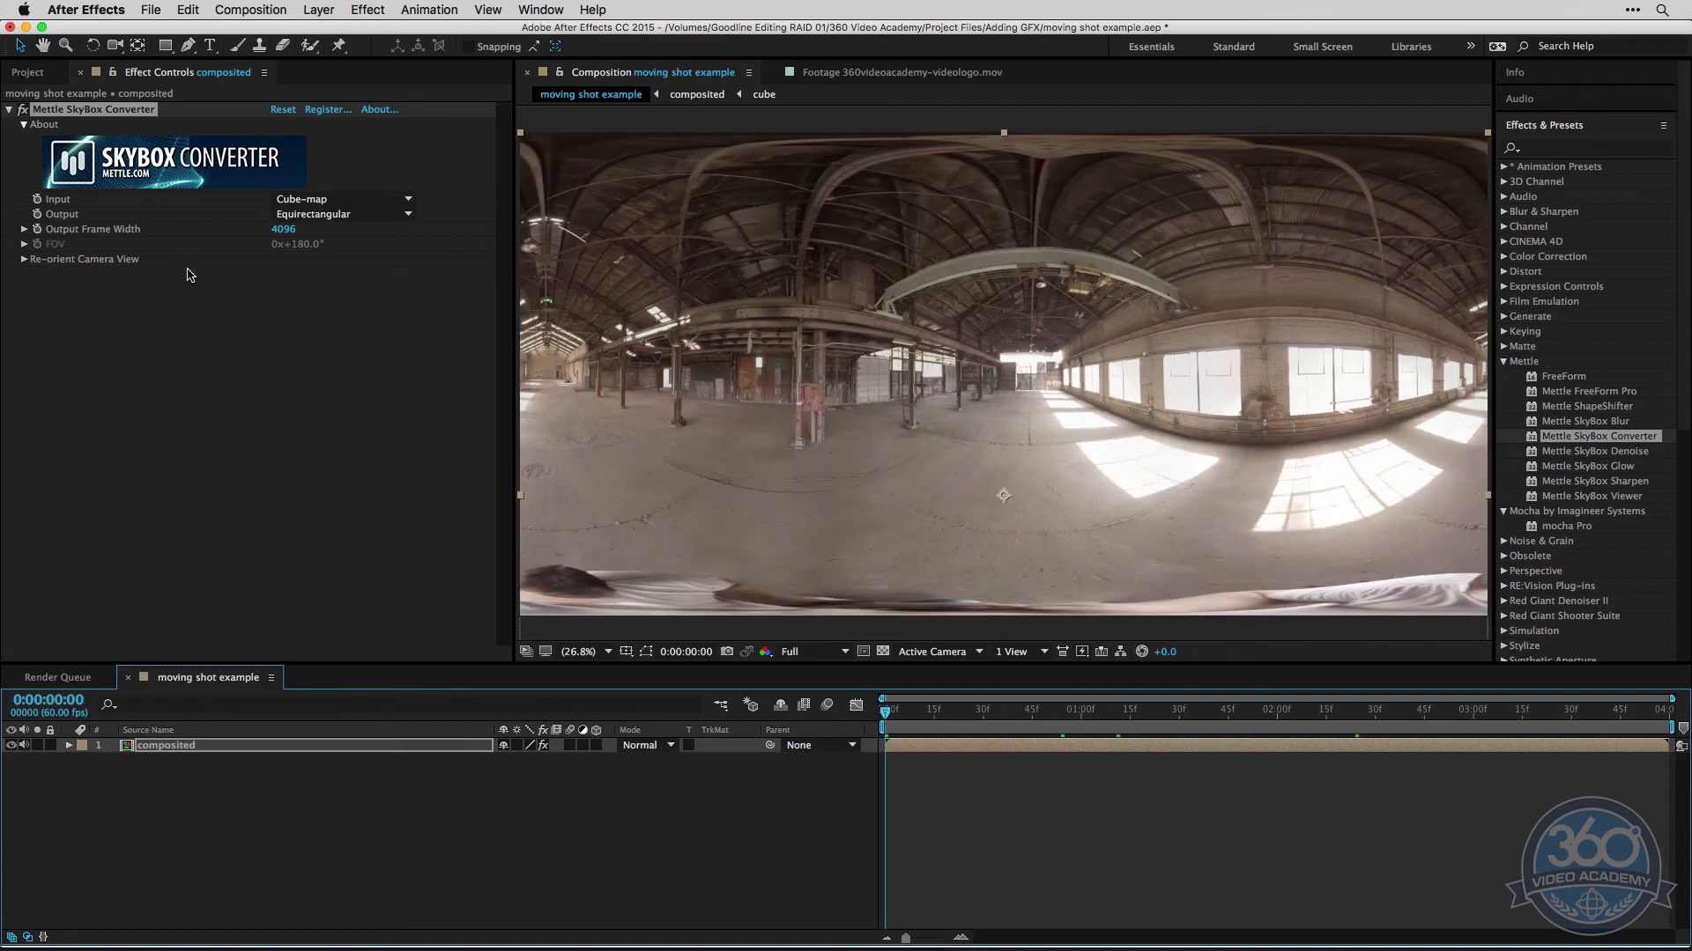
# Copy the Mettle SkyBox Converter effect from the moving shot example.mp4 layer inside the nested cube composition
pyautogui.doubleClick(165, 747)
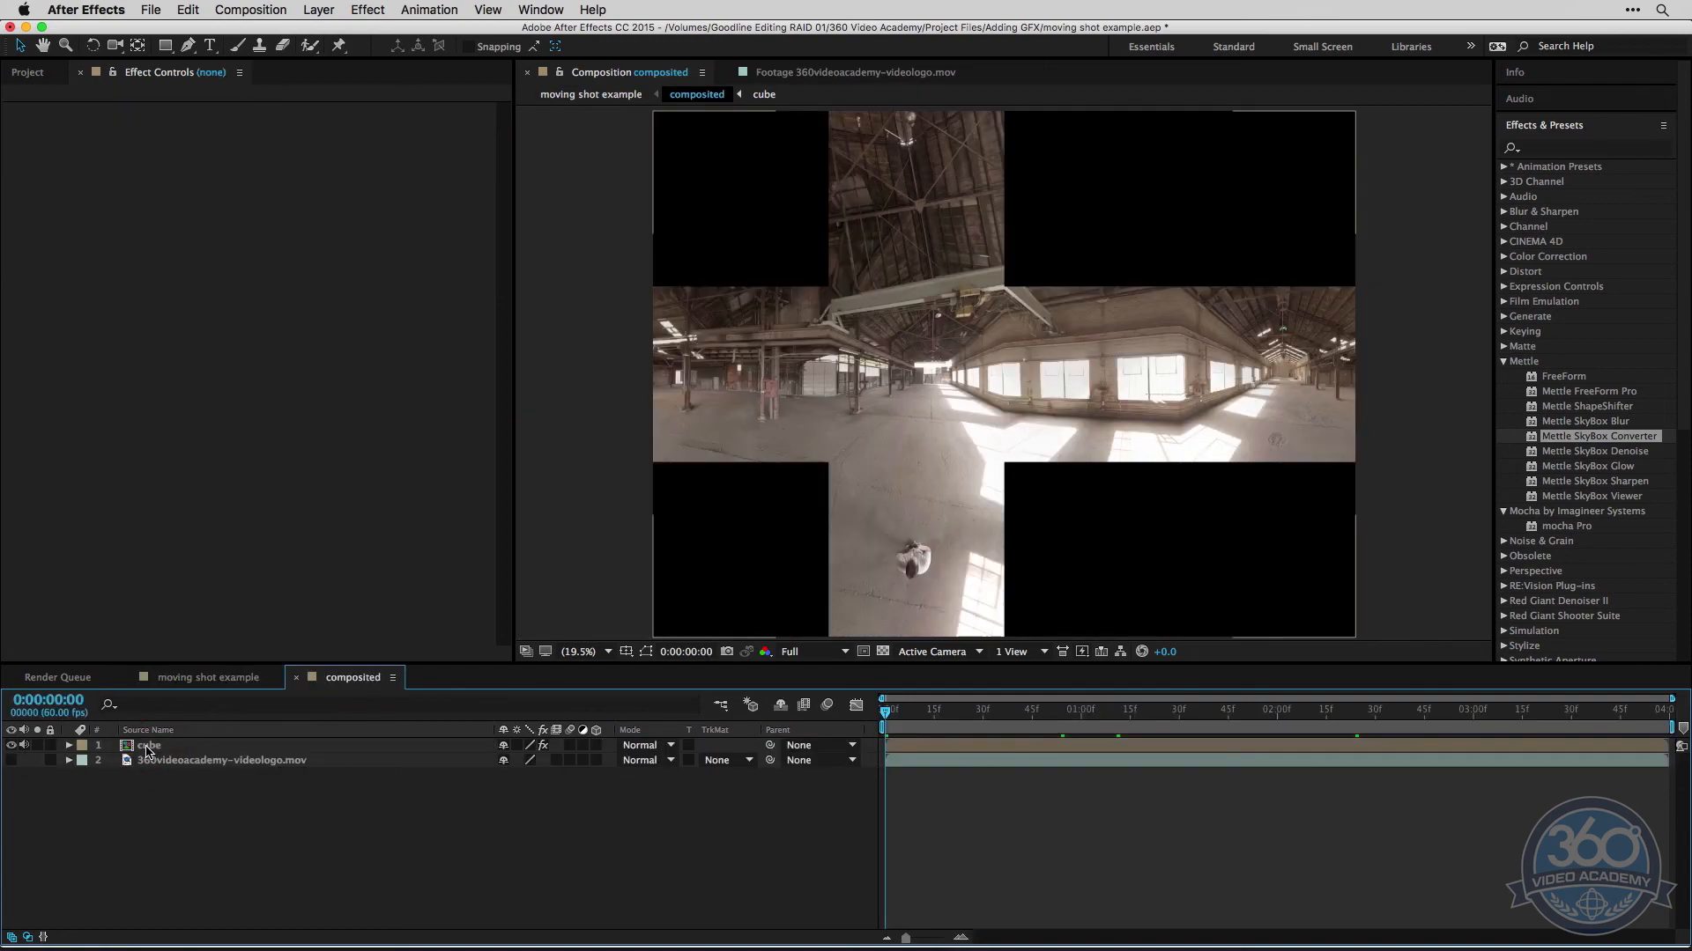
pyautogui.doubleClick(152, 747)
pyautogui.click(210, 747)
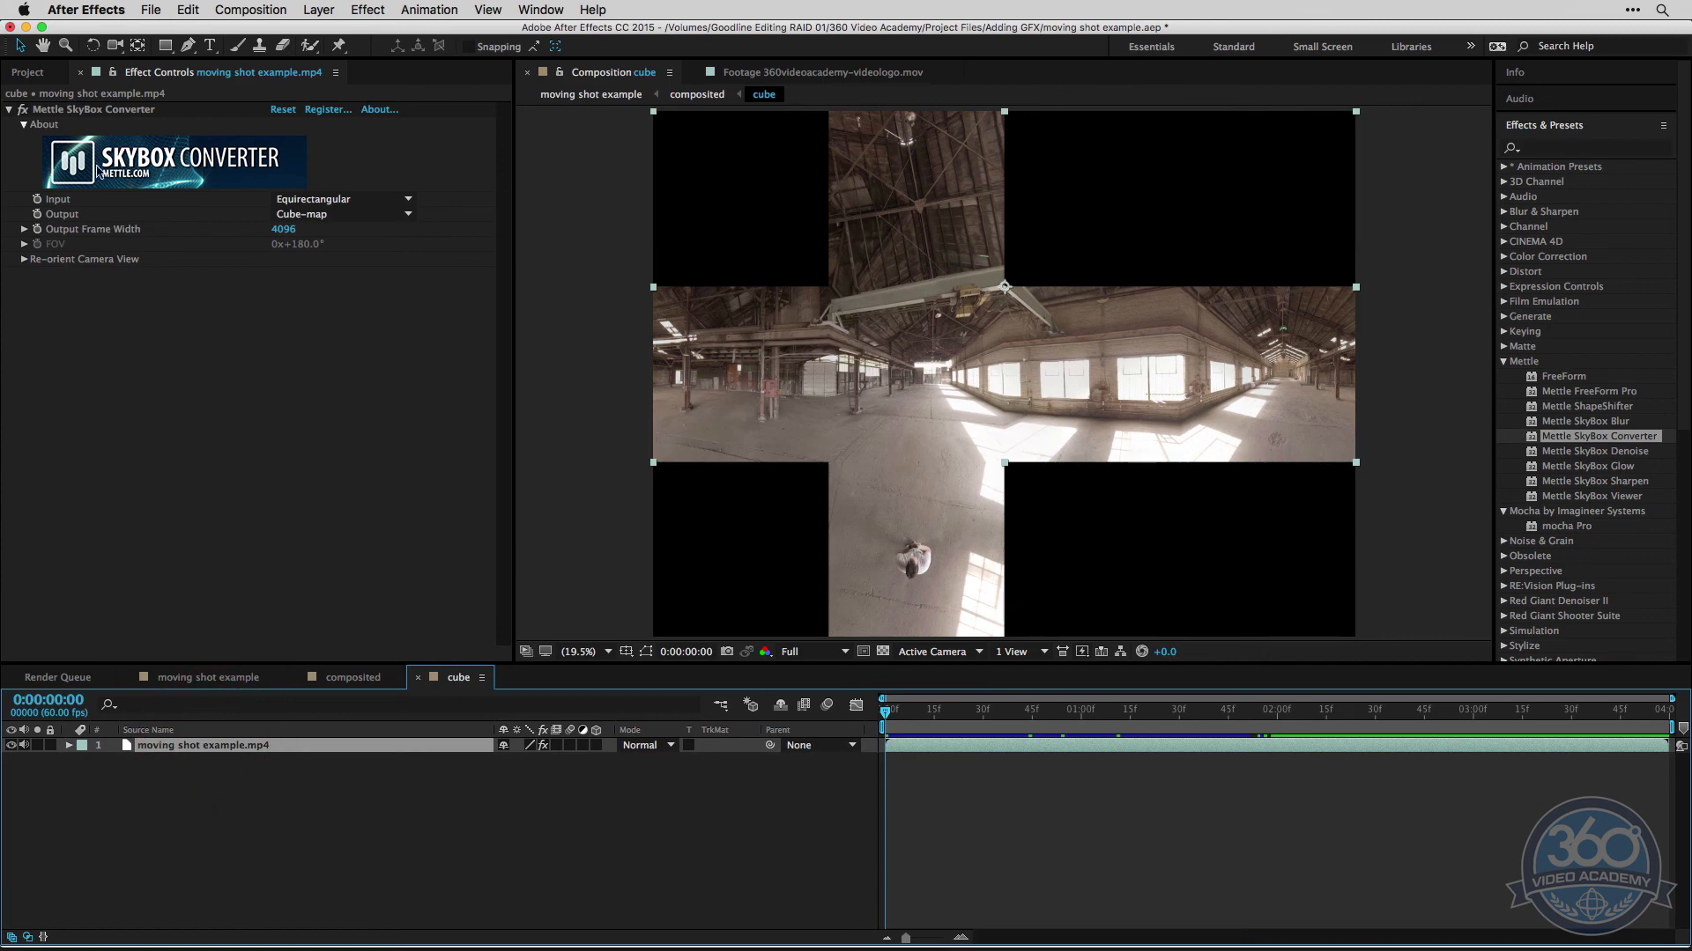
pyautogui.click(78, 110)
pyautogui.press('super+c')
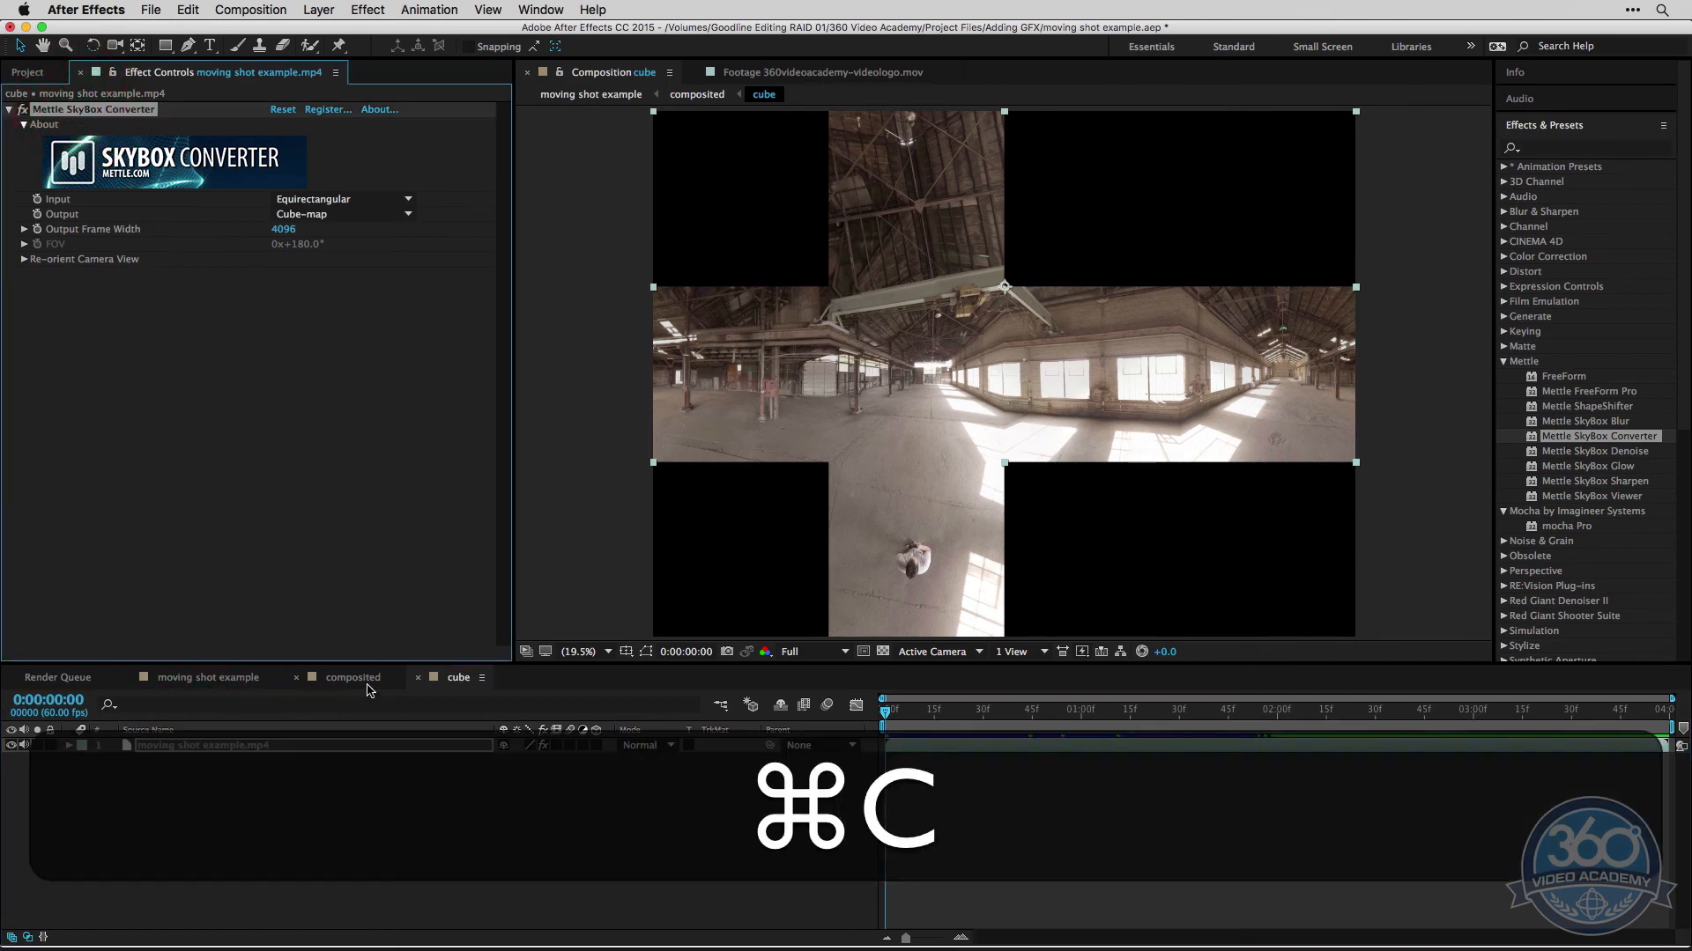
# In the moving shot example composition, replace the composited layer's SkyBox Converter with the copied effect
pyautogui.click(212, 678)
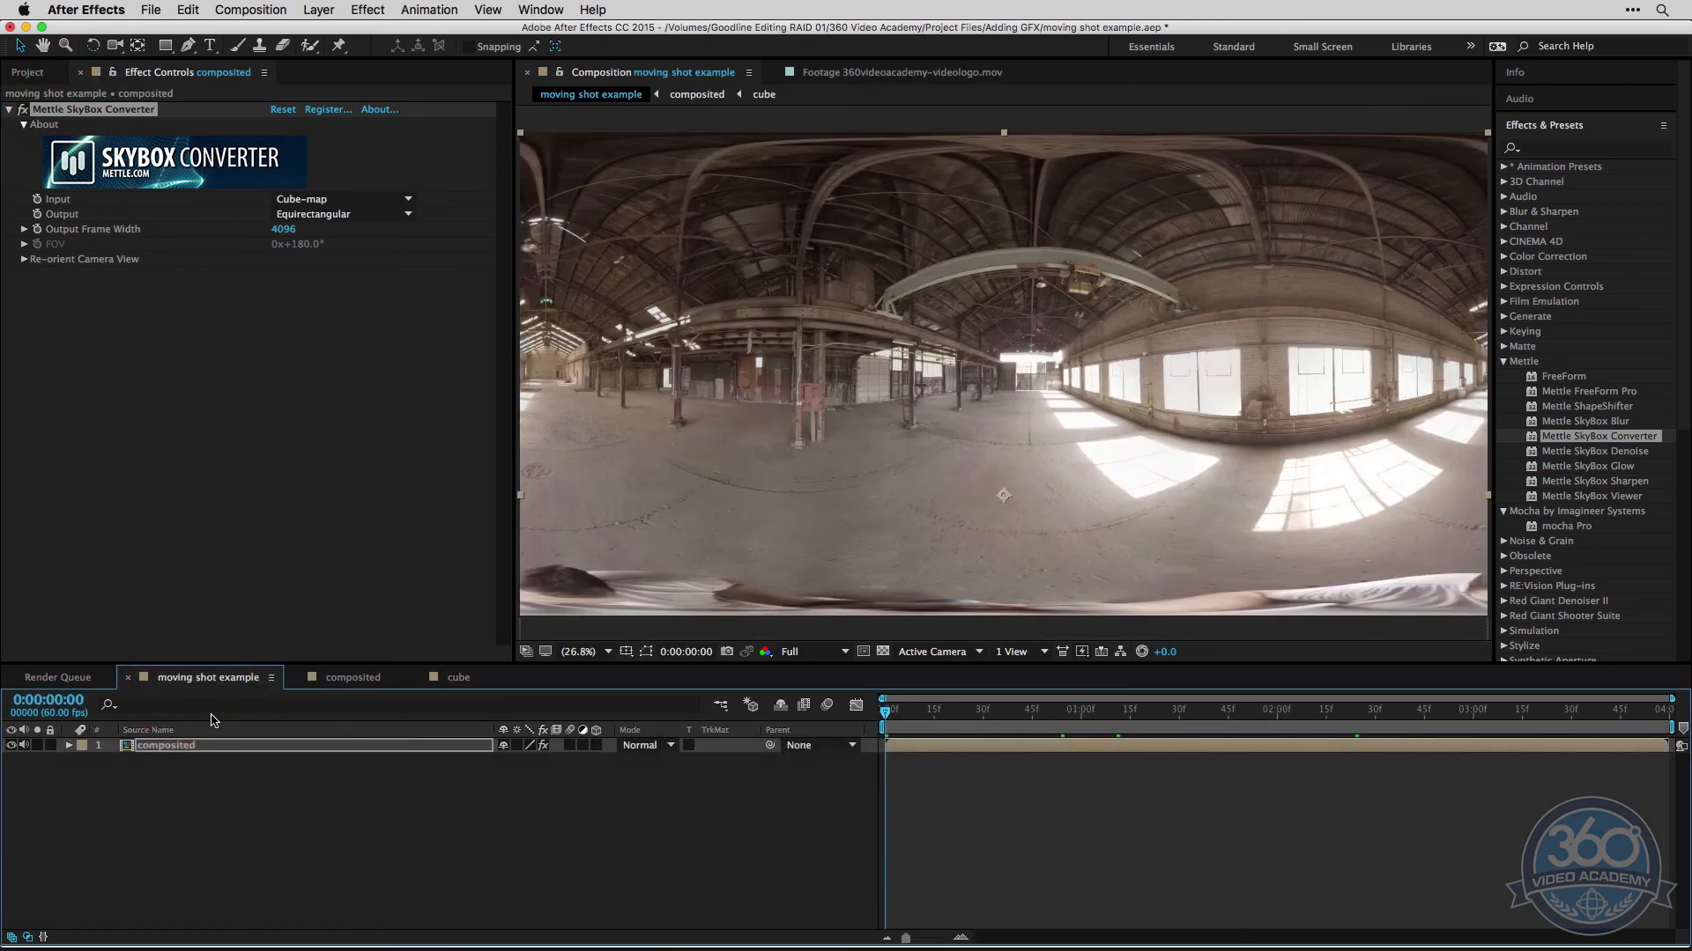
pyautogui.click(151, 773)
pyautogui.click(167, 746)
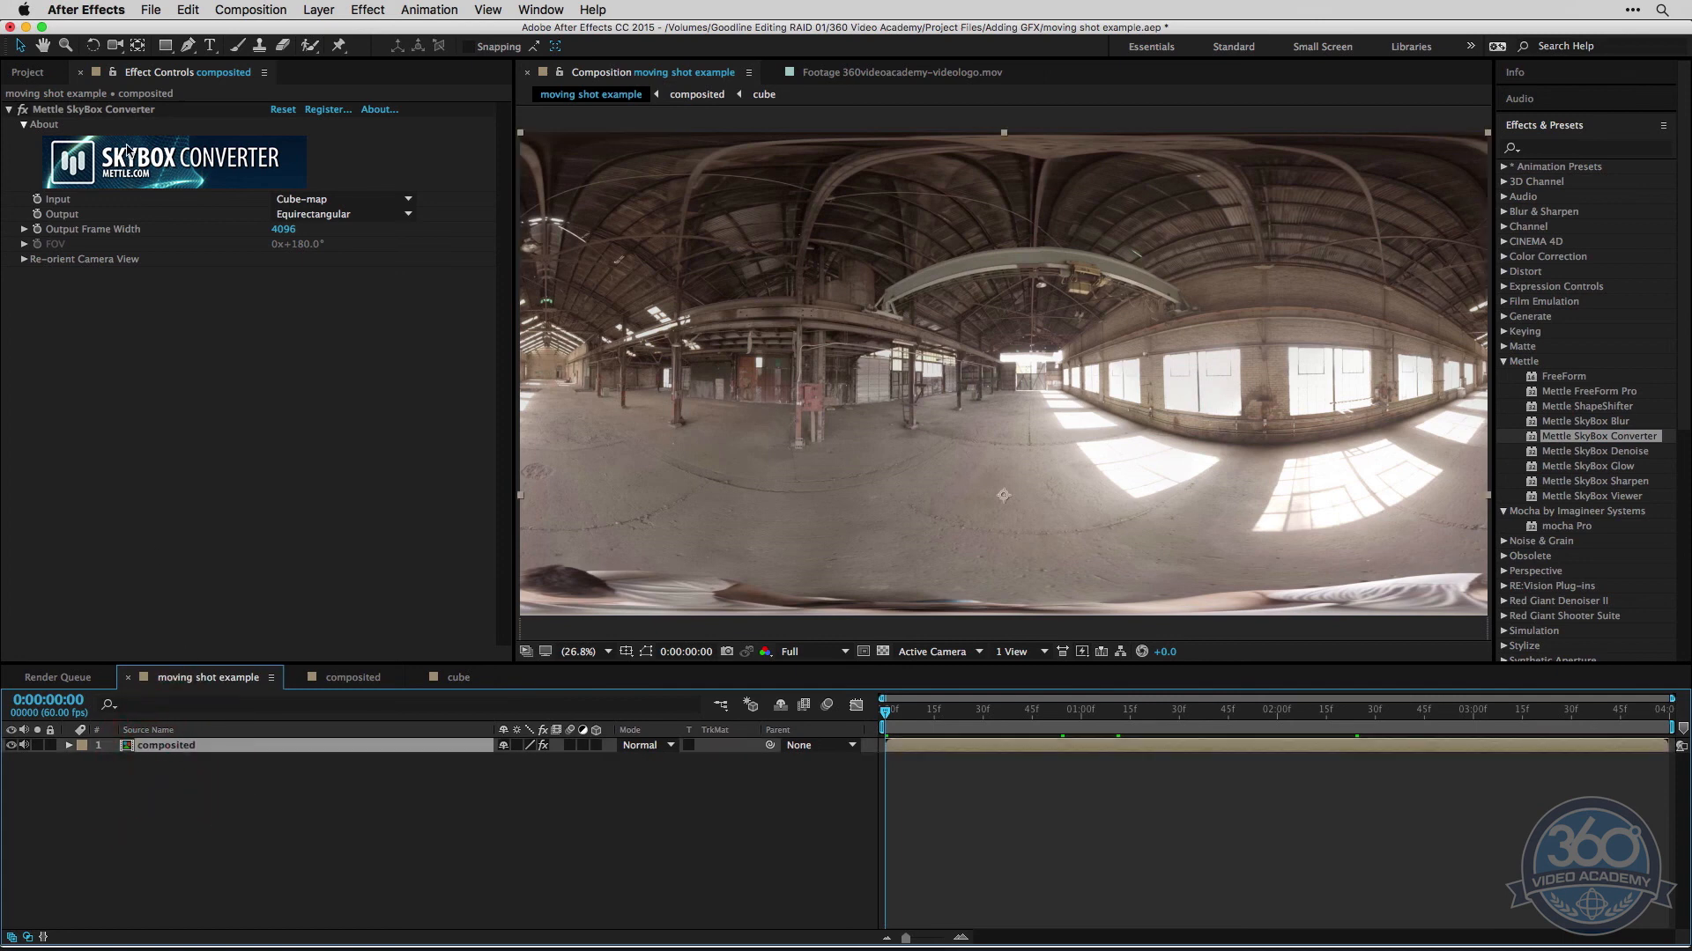
pyautogui.press('super+v')
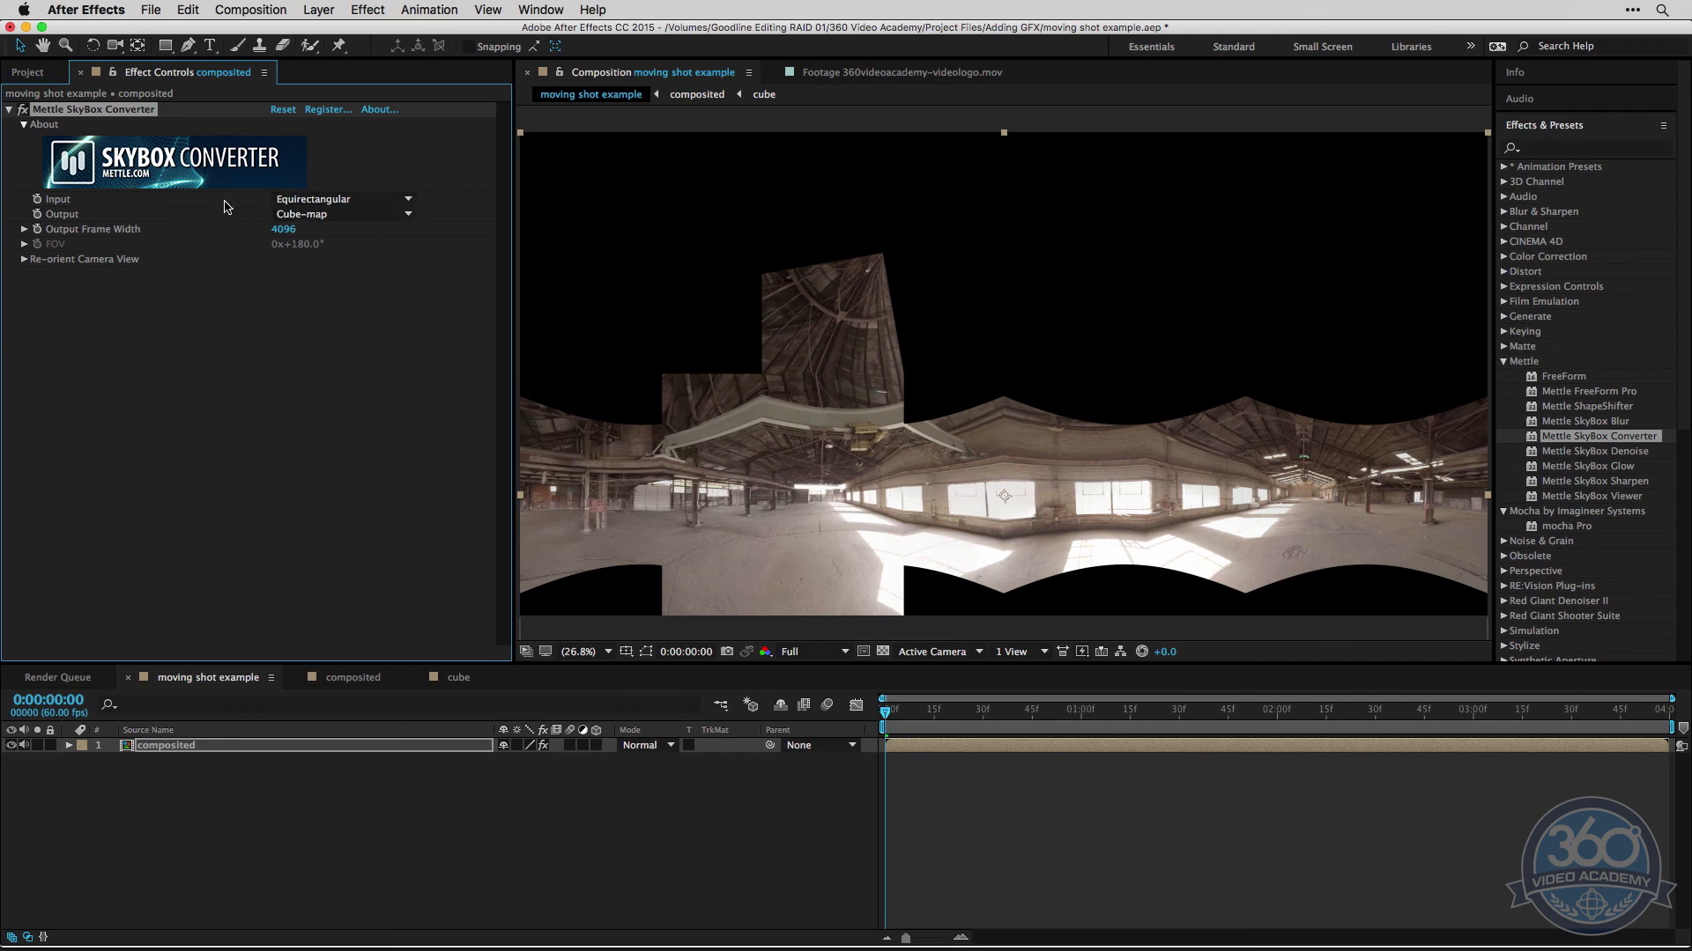
# Set the composited layer's SkyBox Converter input to Cube-map and its output to Equirectangular
pyautogui.click(317, 200)
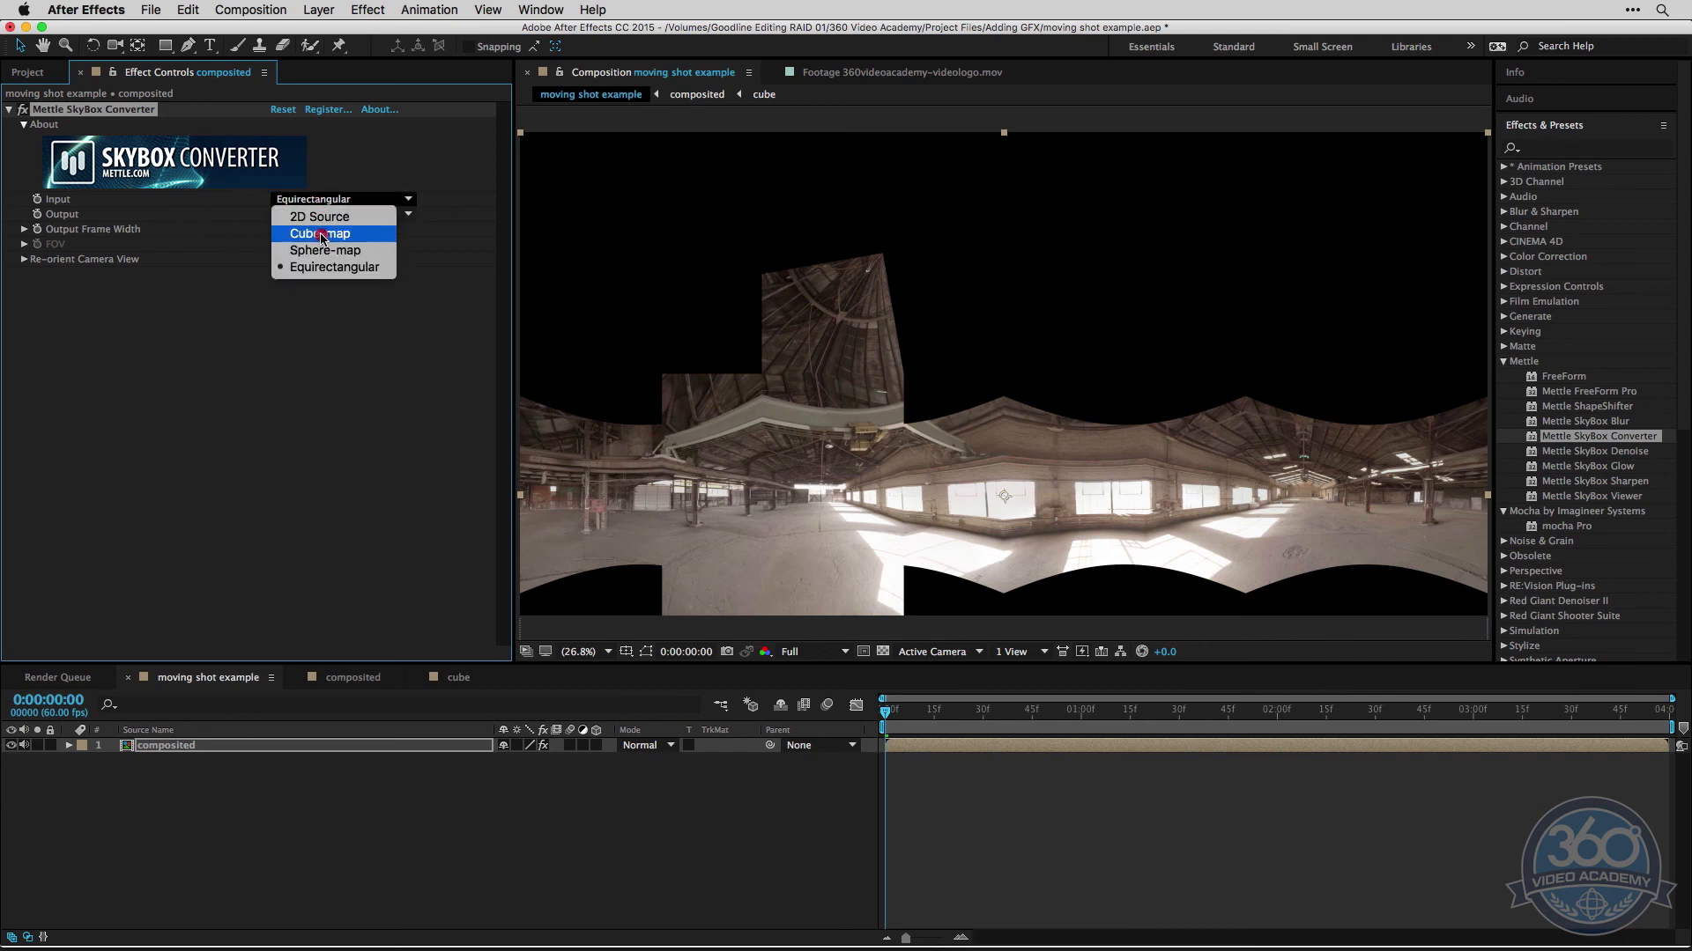
pyautogui.click(323, 236)
pyautogui.click(326, 215)
pyautogui.click(319, 268)
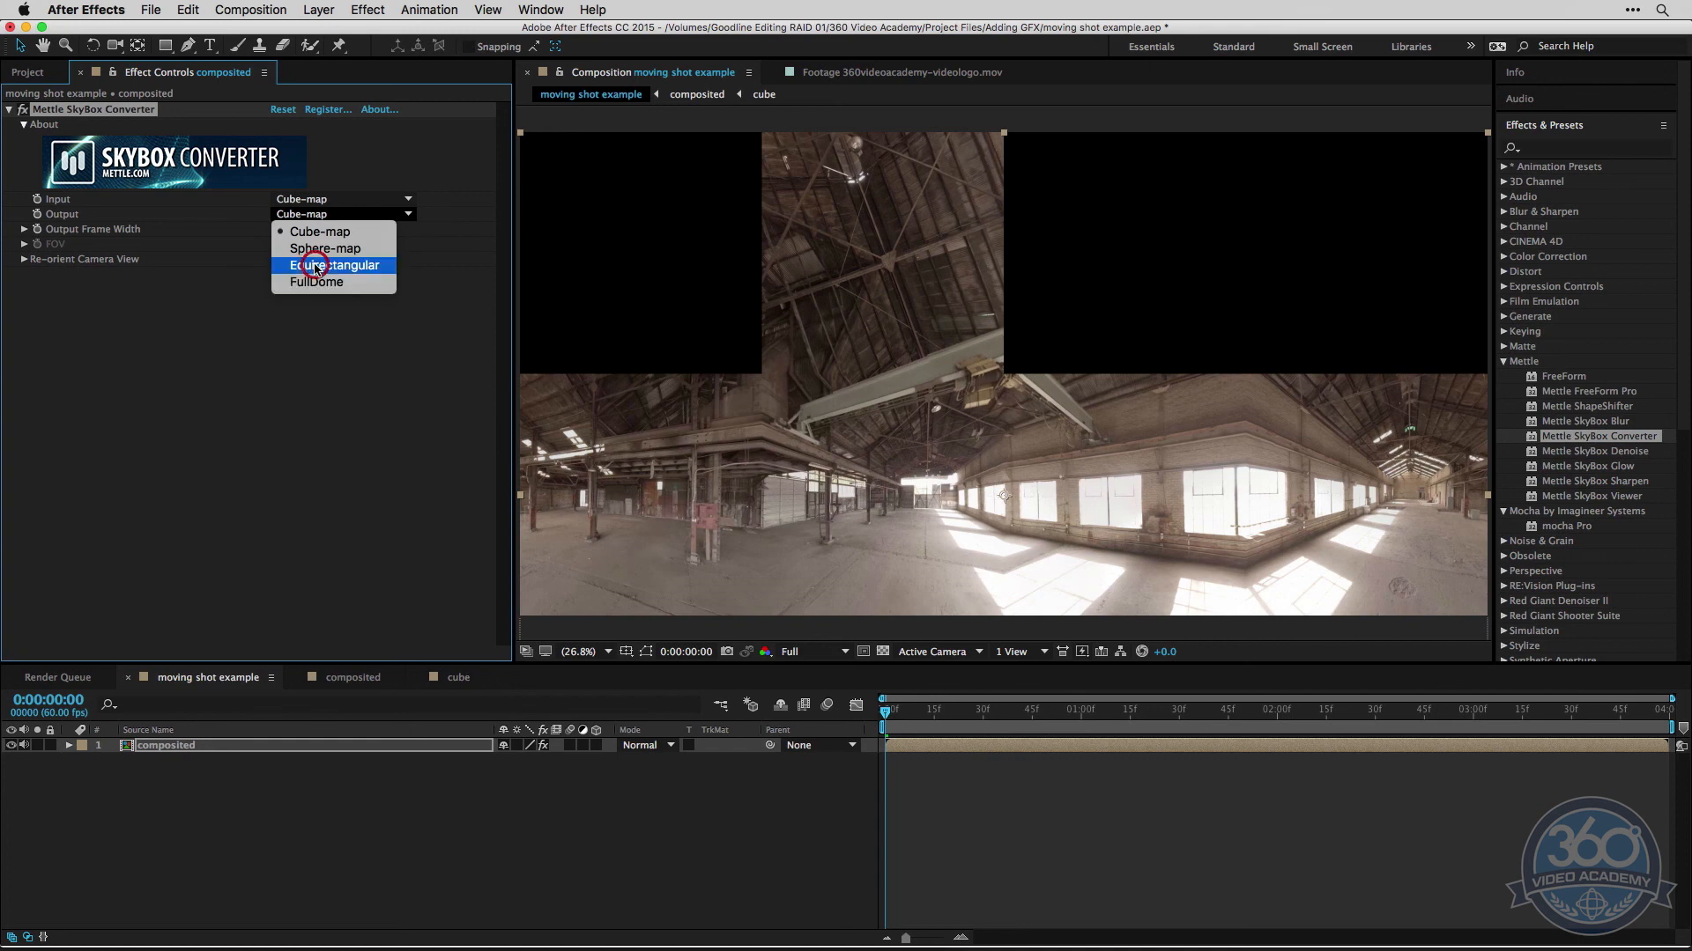
# Turn on Invert Rotation in the converter's Re-orient Camera View settings and deselect the composited layer
pyautogui.click(21, 261)
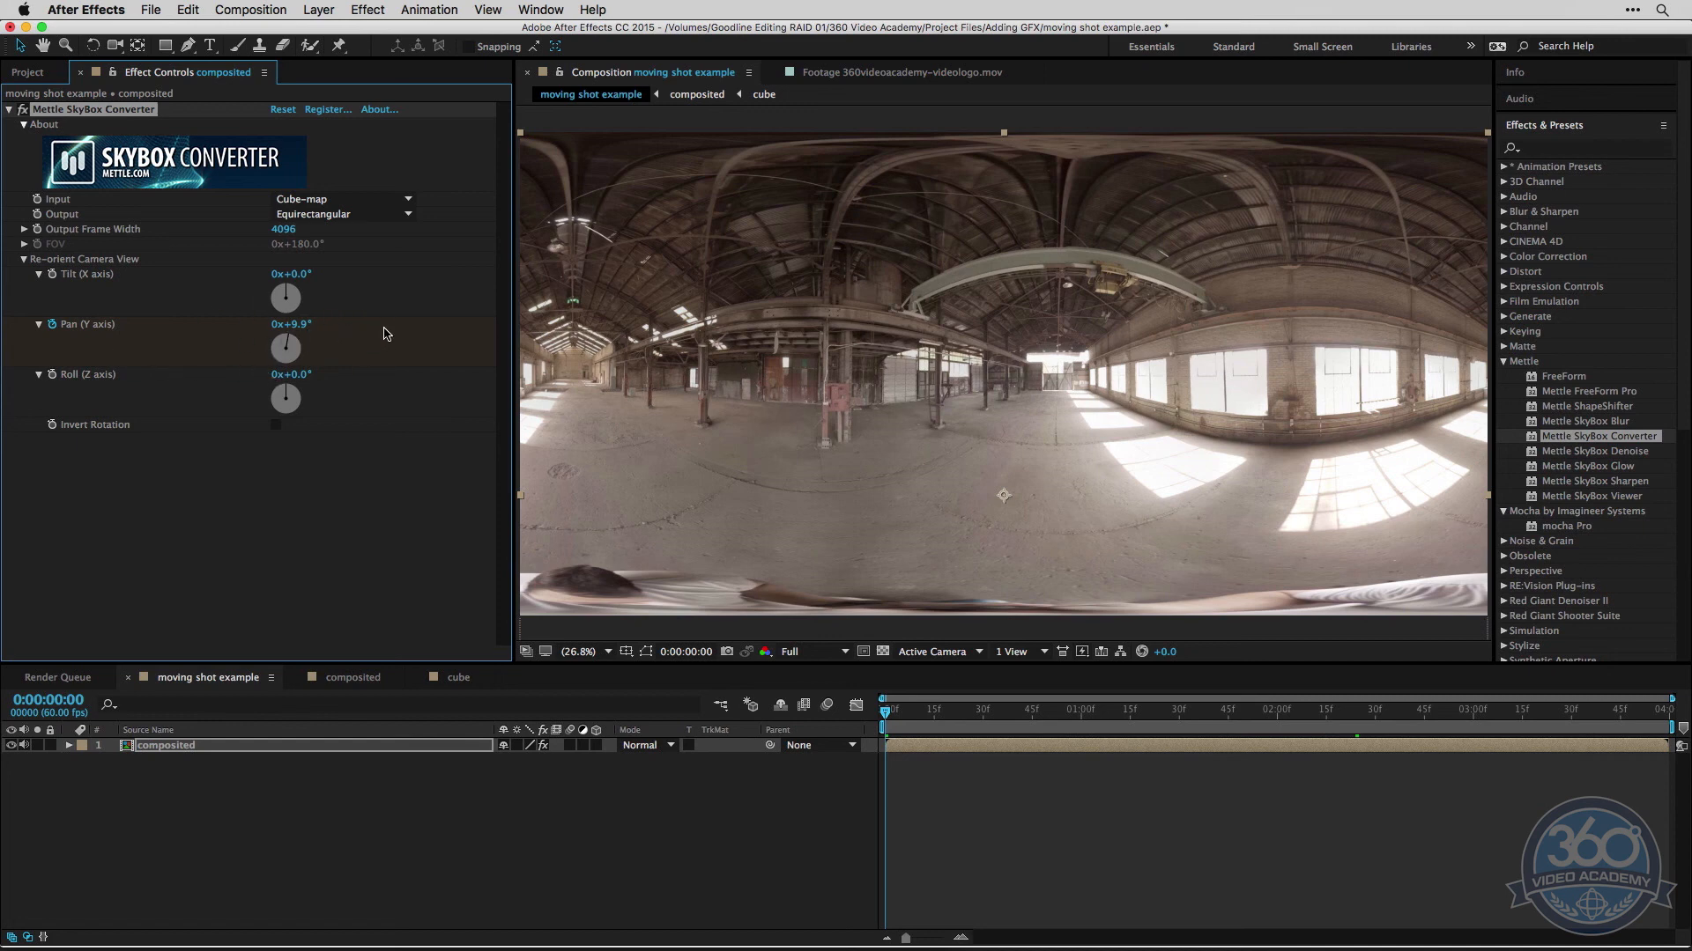
pyautogui.click(276, 426)
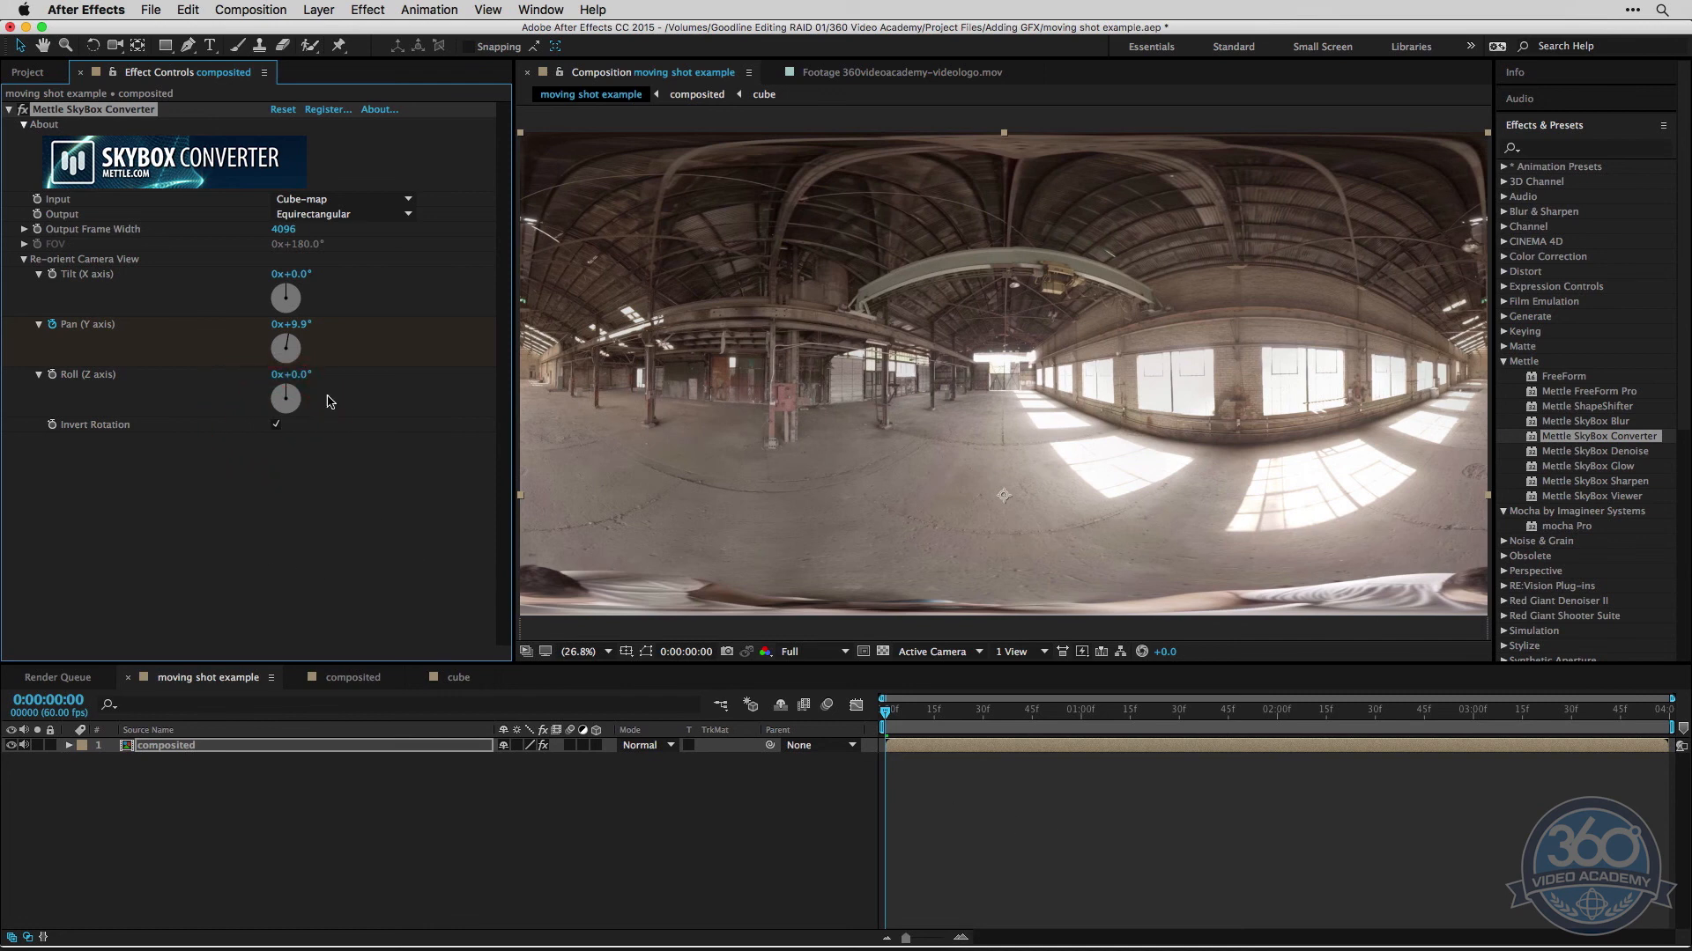
pyautogui.click(1048, 831)
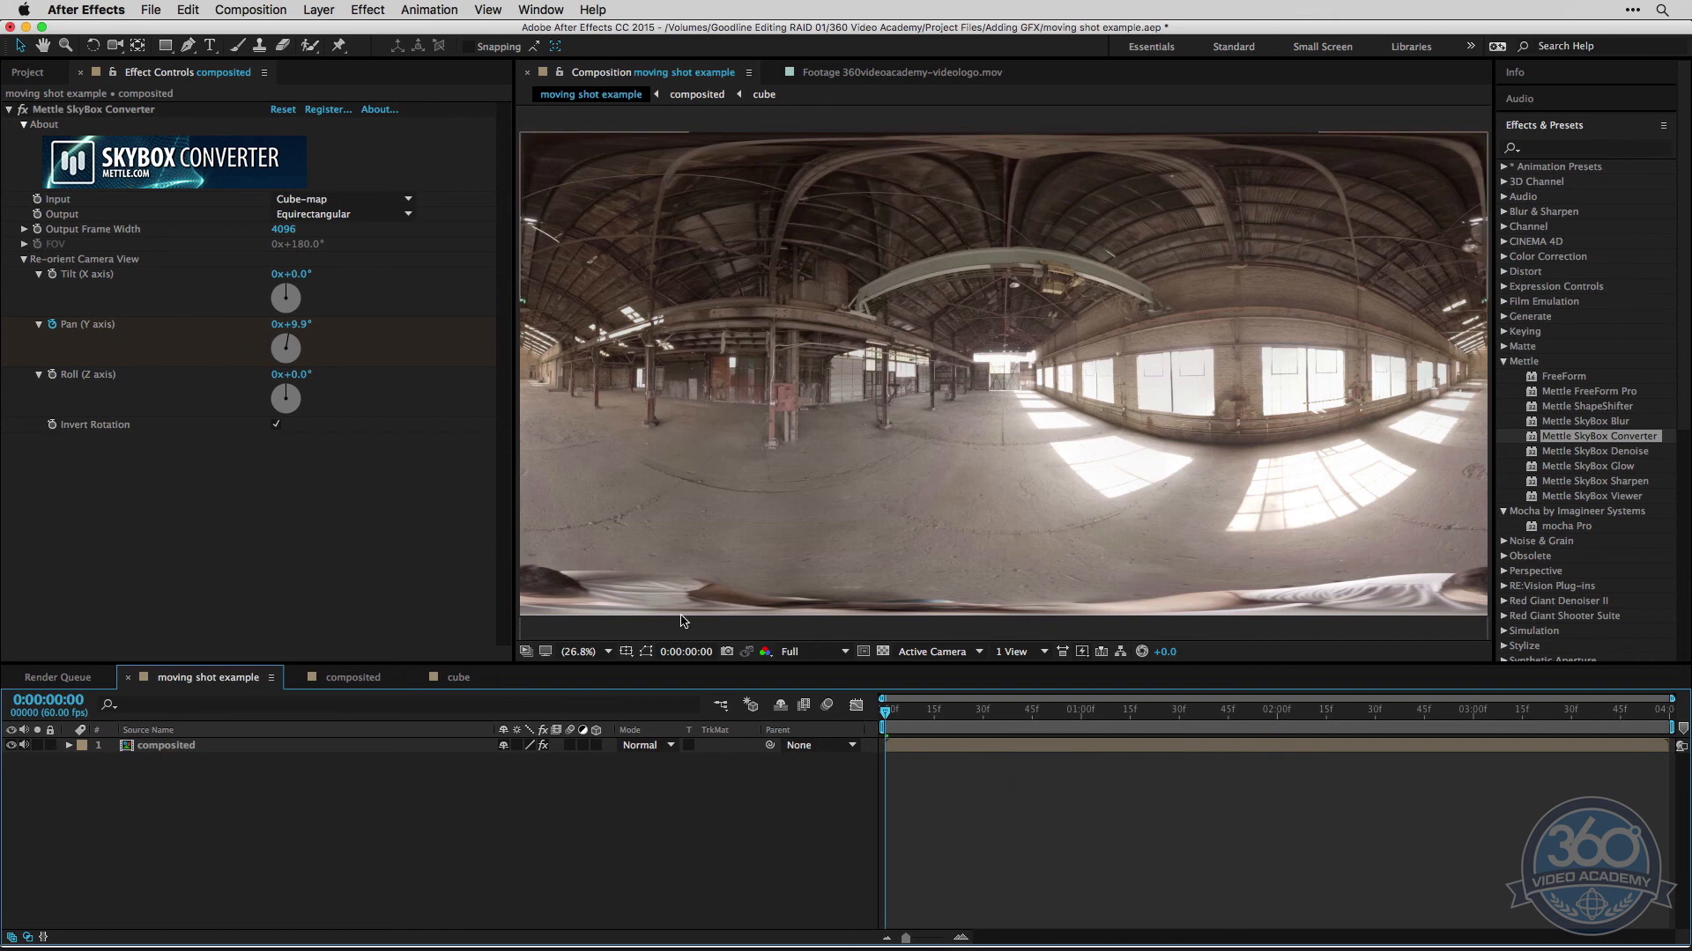
# Play back and scrub the opening of the moving shot example composition to check the logo against the stabilised wall
pyautogui.press('space')
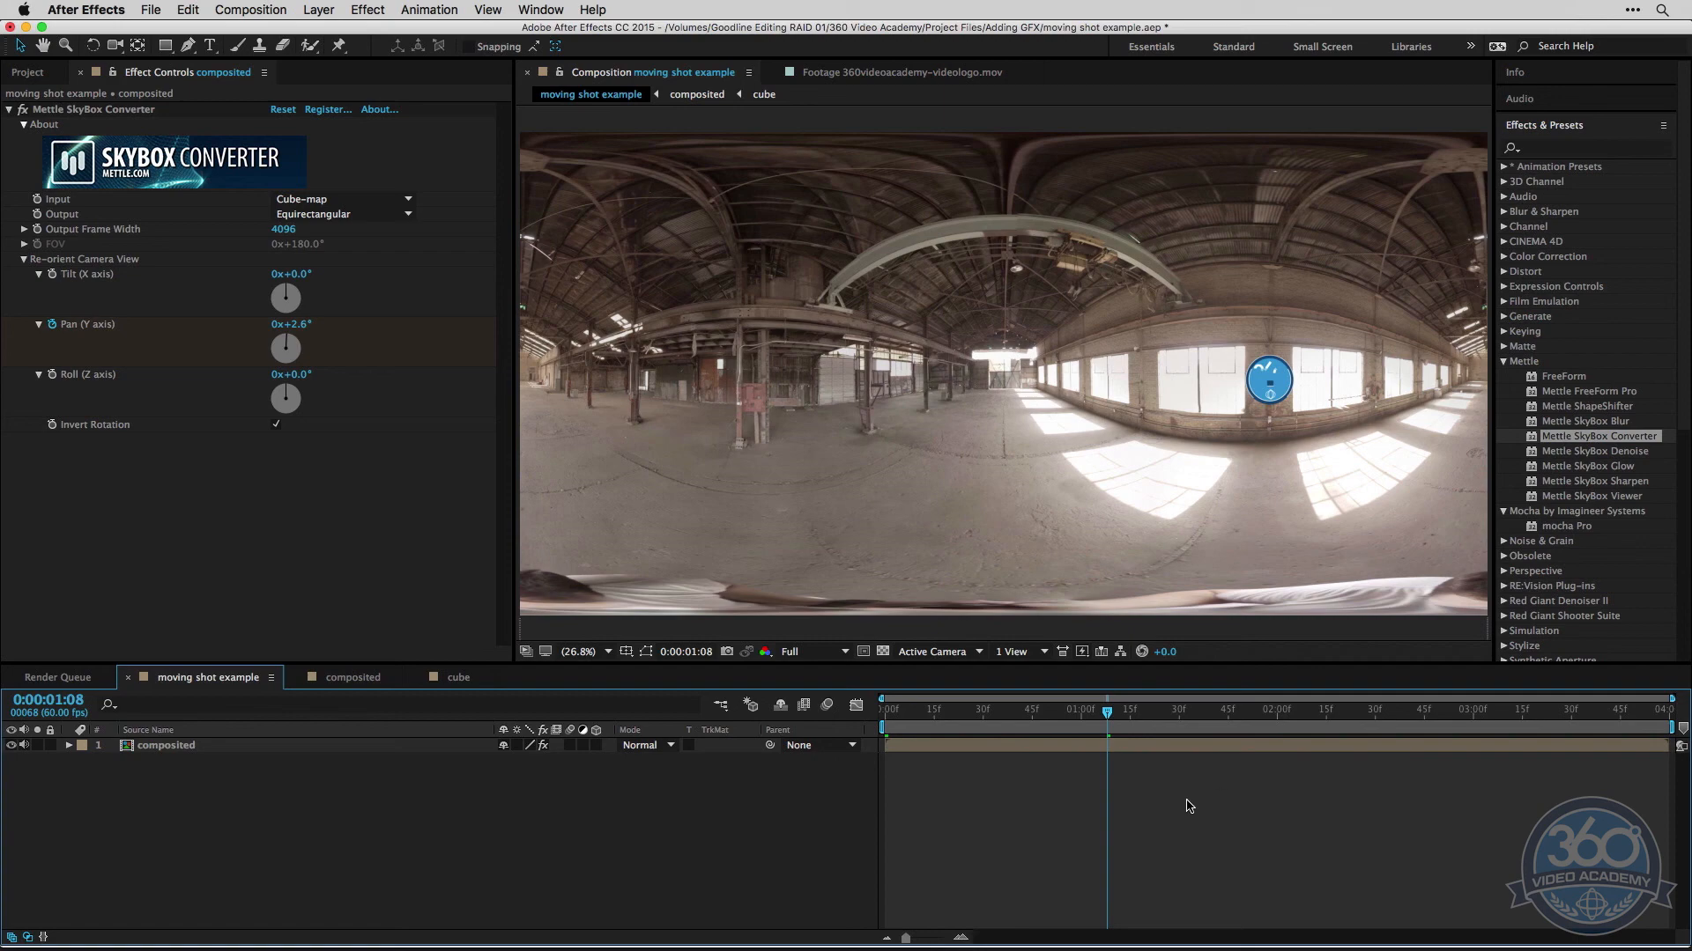
pyautogui.press('space')
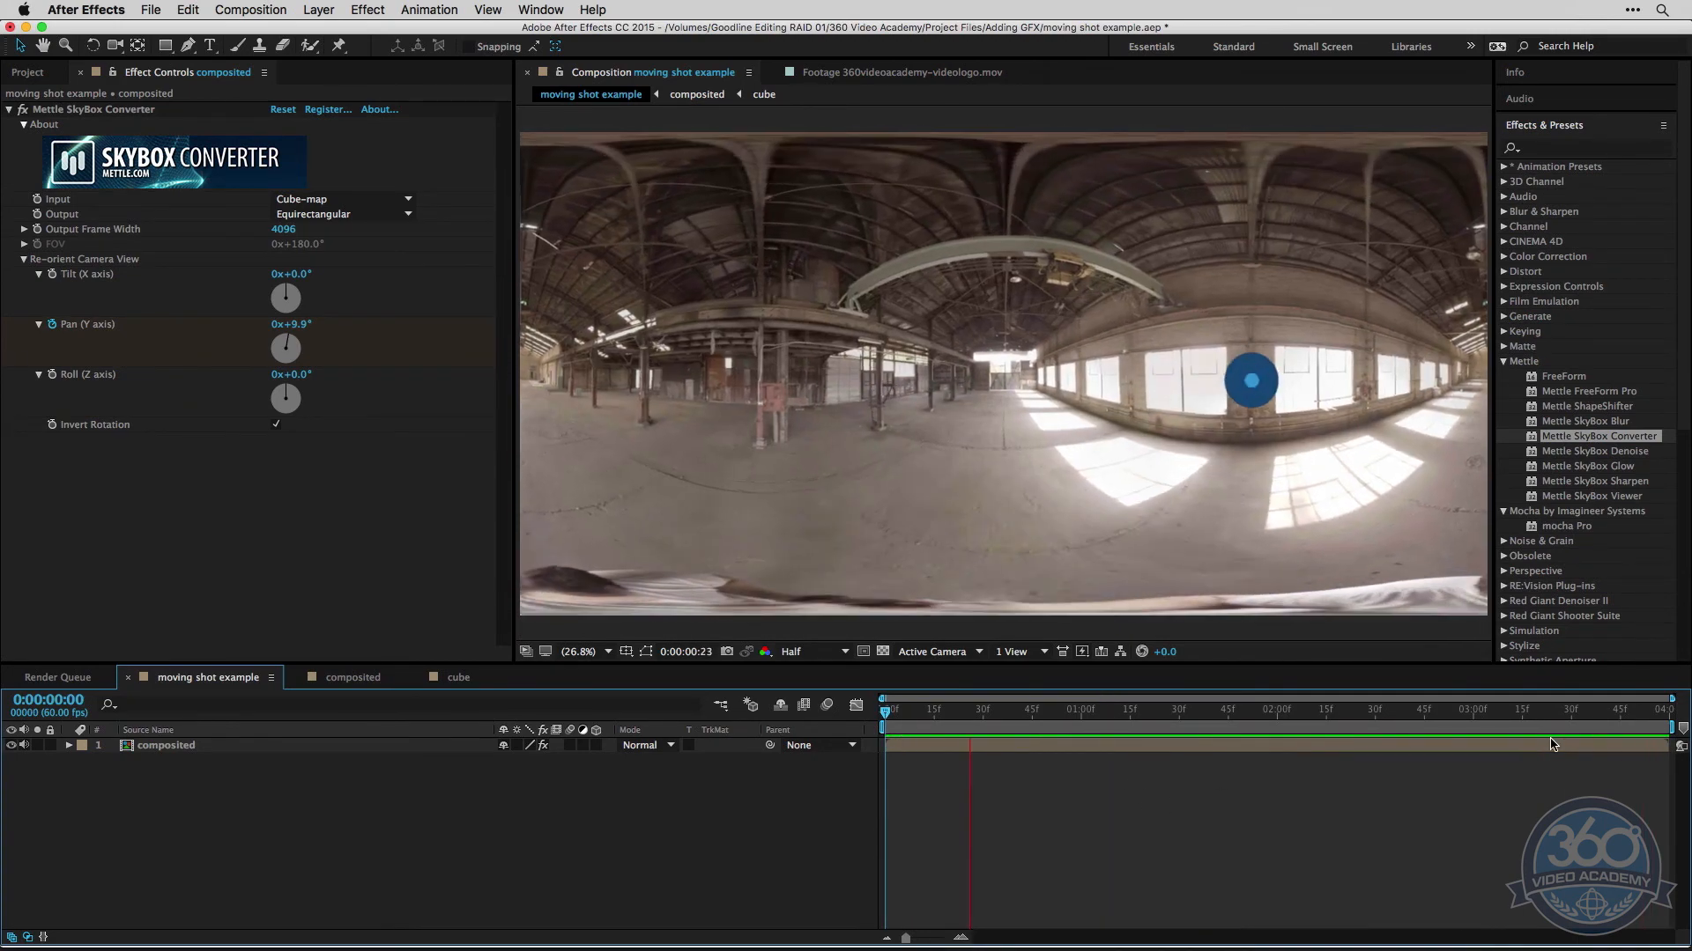
pyautogui.moveTo(1467, 710); pyautogui.dragTo(831, 705)
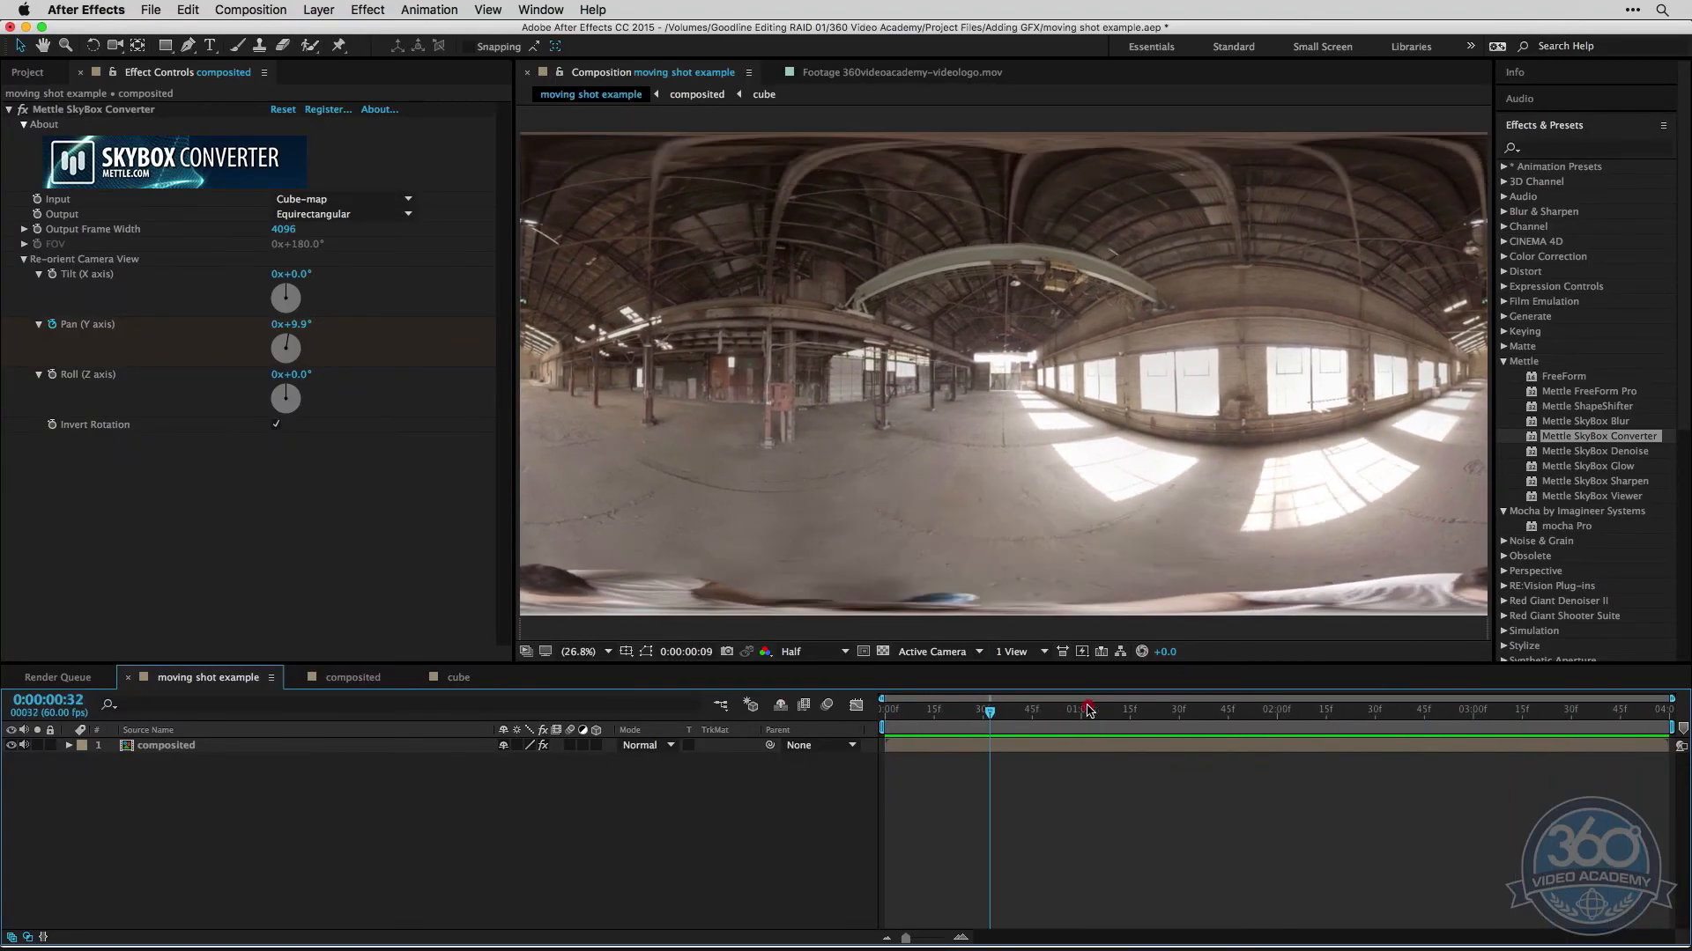
pyautogui.moveTo(1089, 710); pyautogui.dragTo(876, 708)
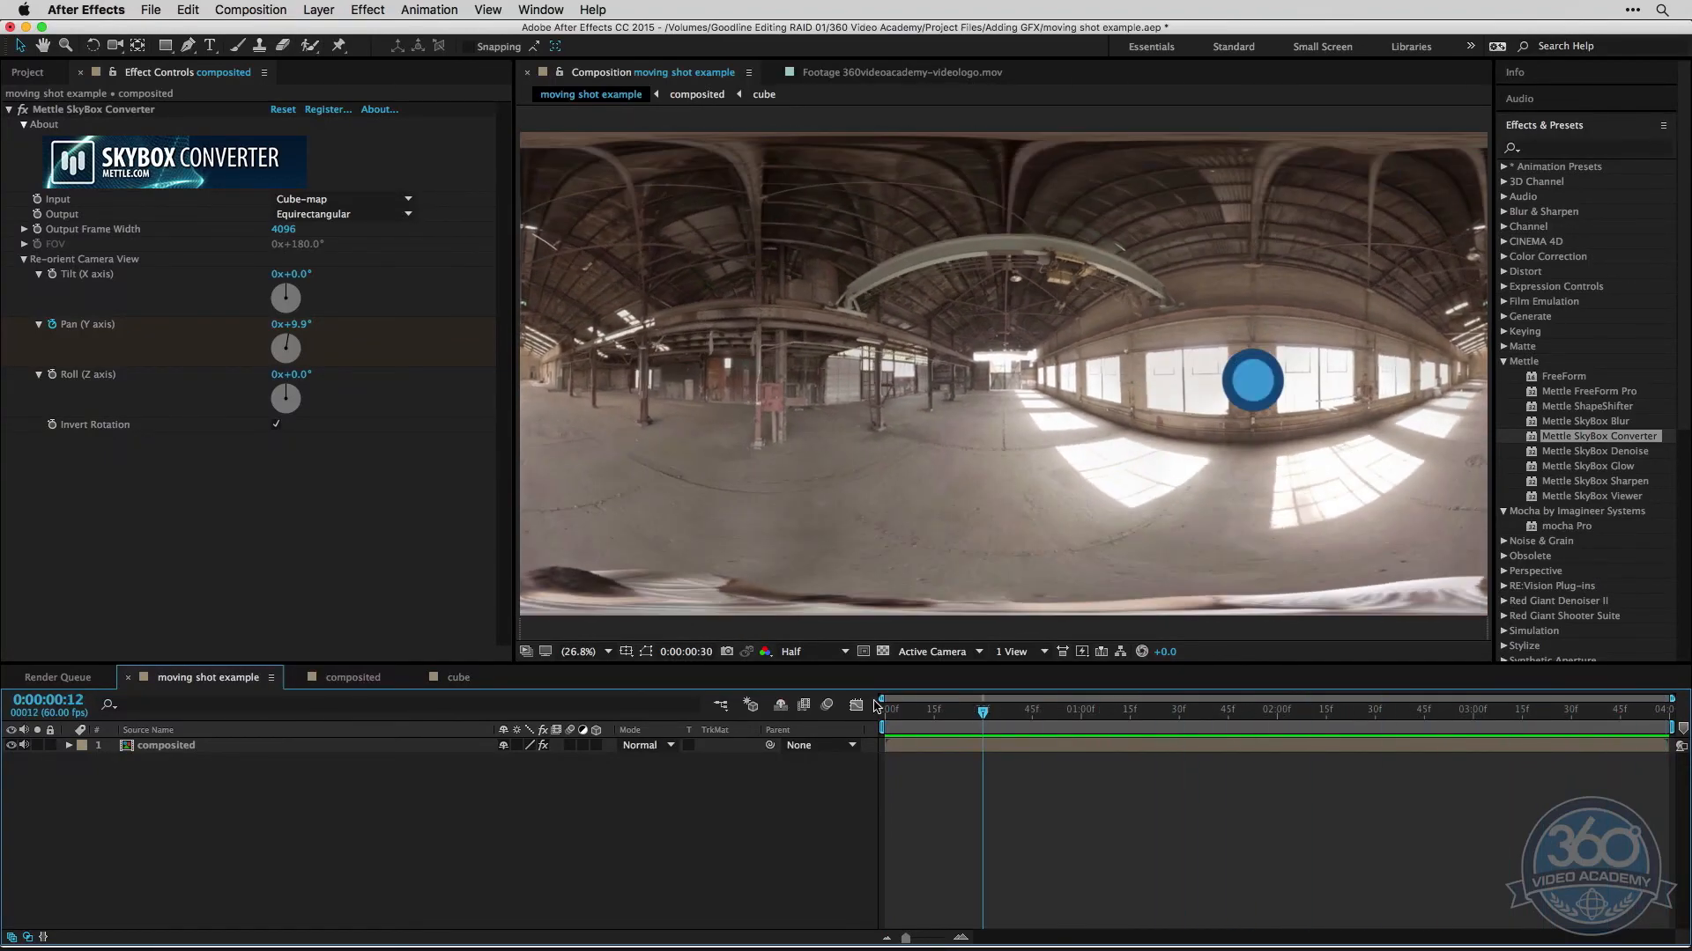
pyautogui.press('space')
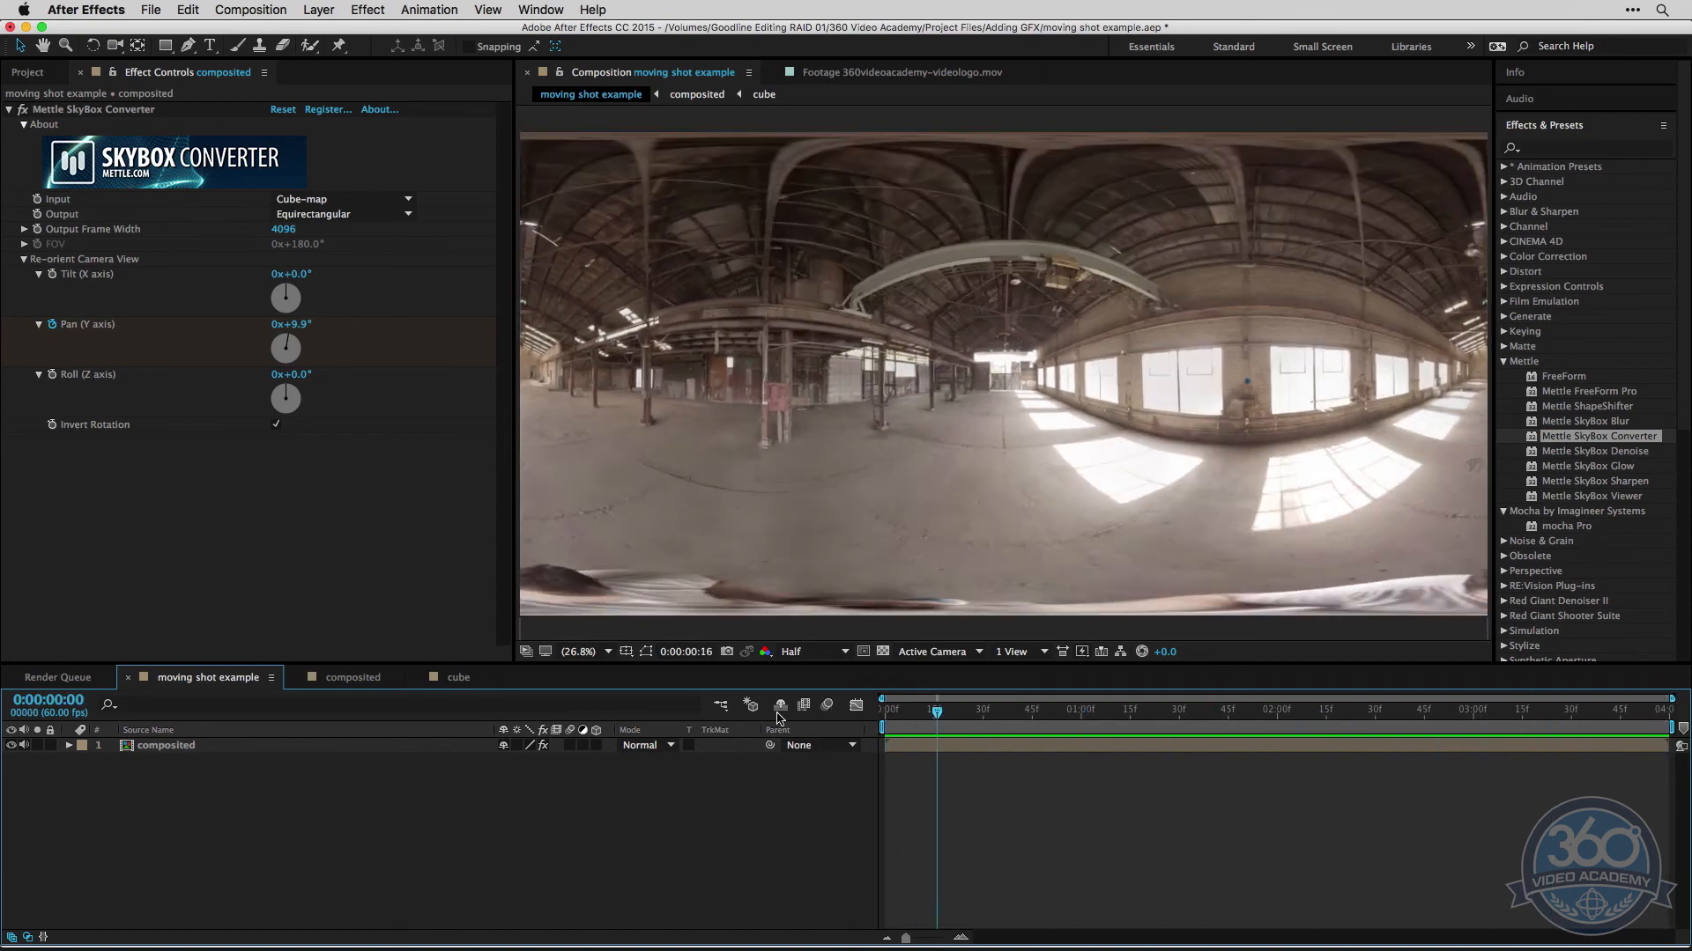